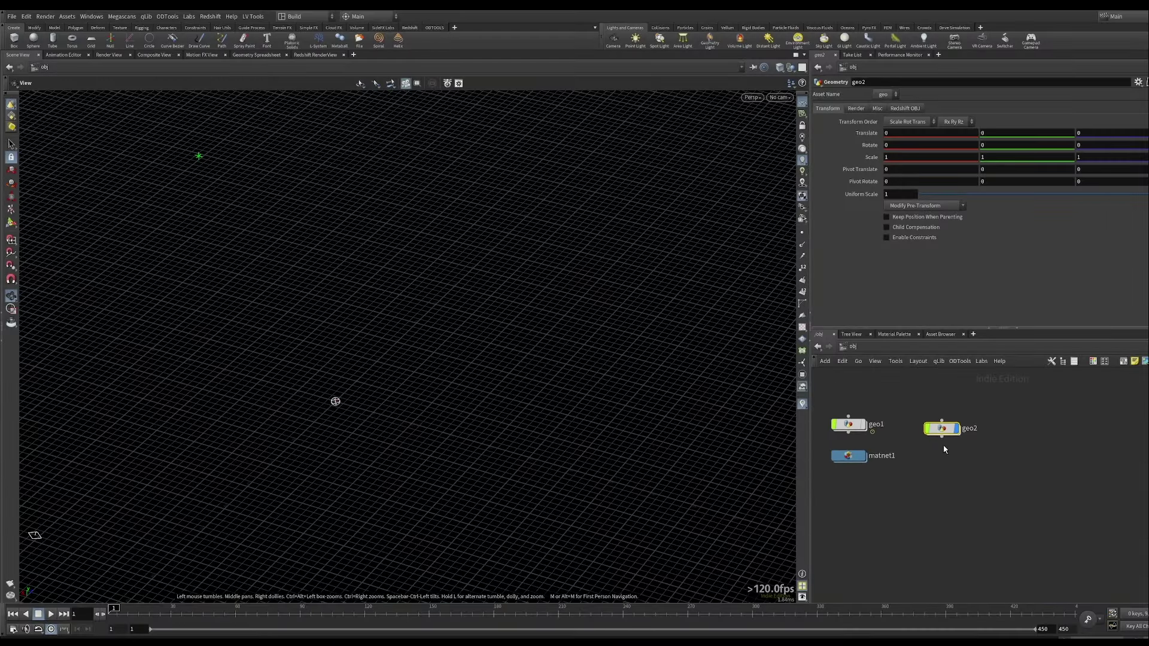
Enter the geo2 object's network and add a helix node to it.
key("i")
key("Tab")
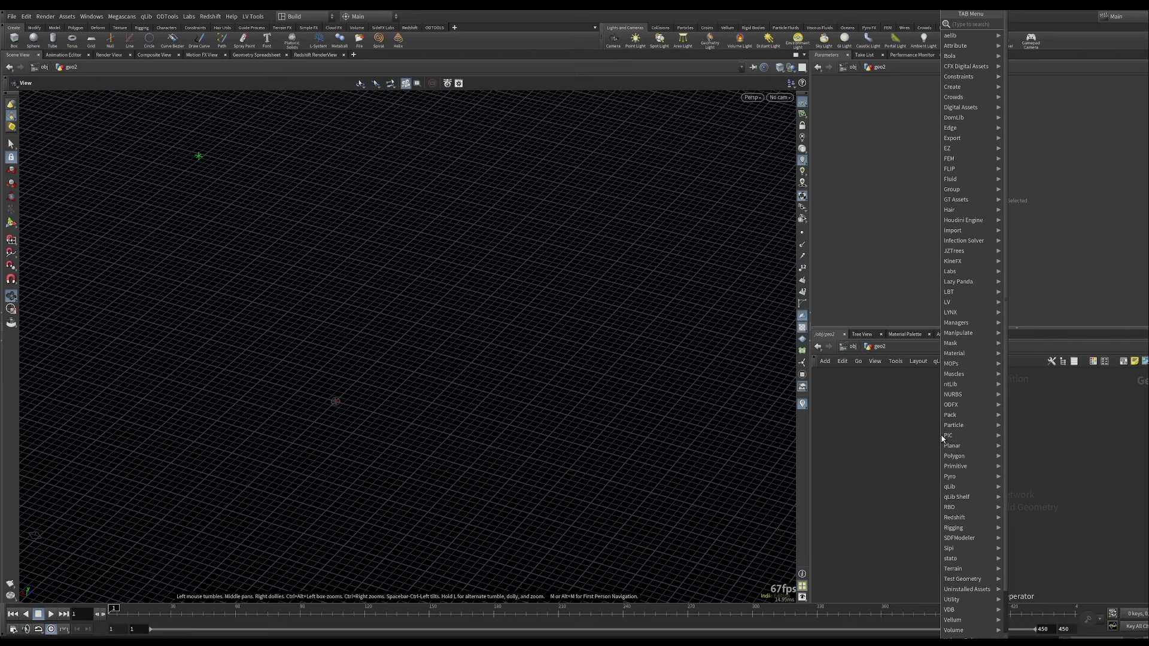
type("hel")
key("Return")
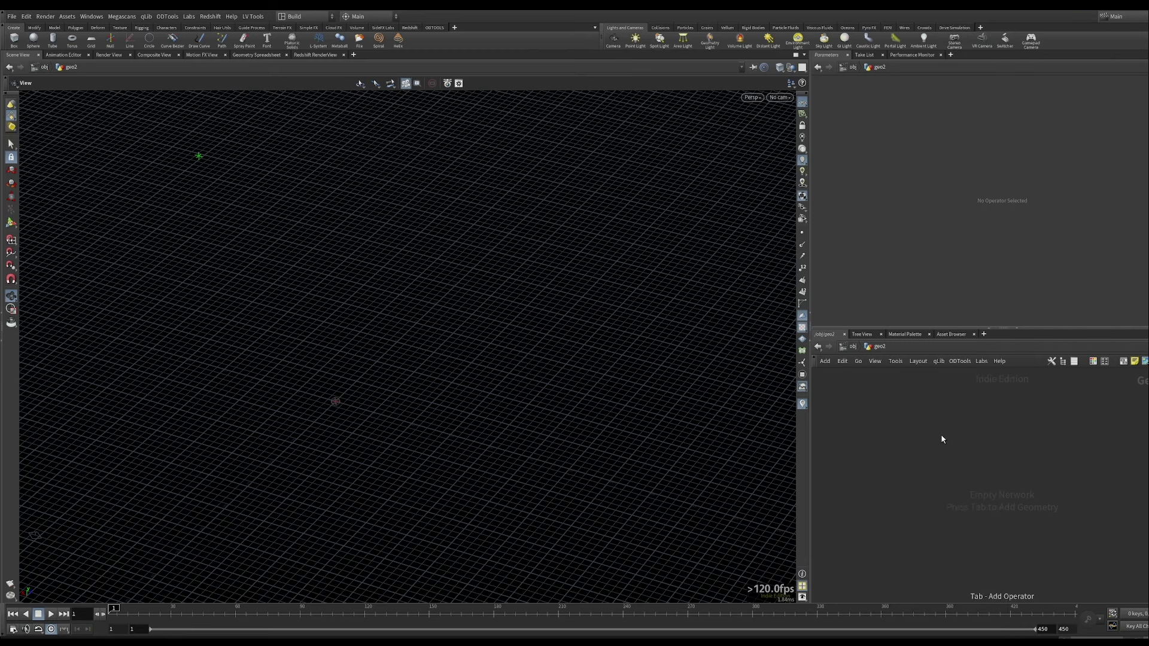
left_click(941, 437)
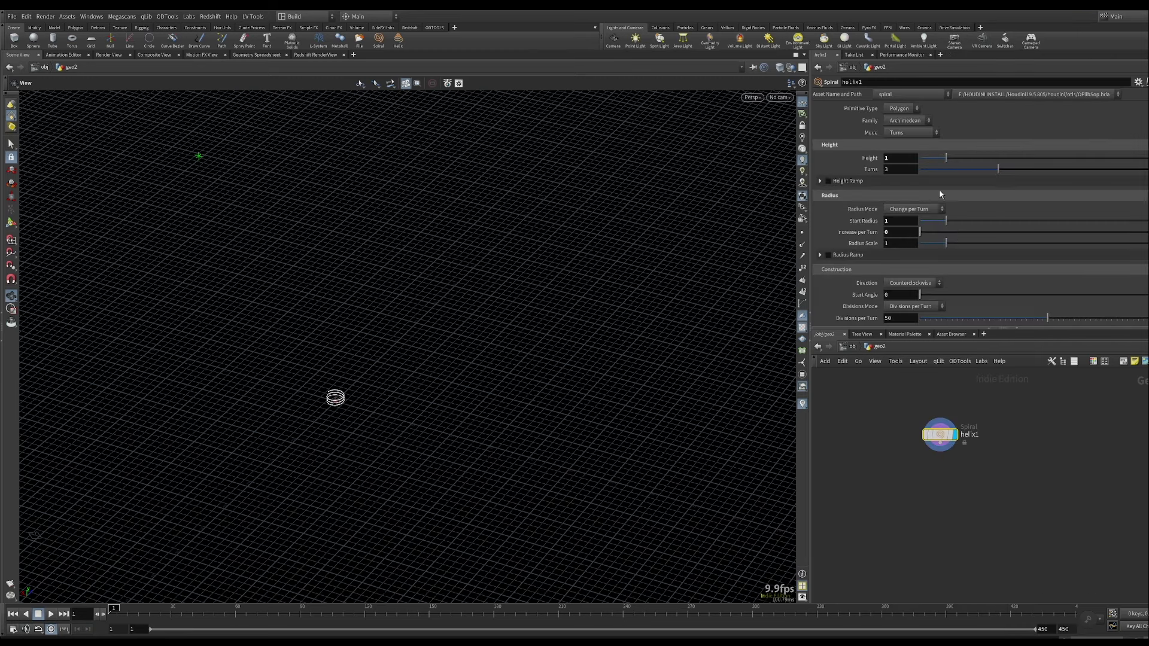
Set the helix's height to 100.
left_click(904, 157)
key("Return")
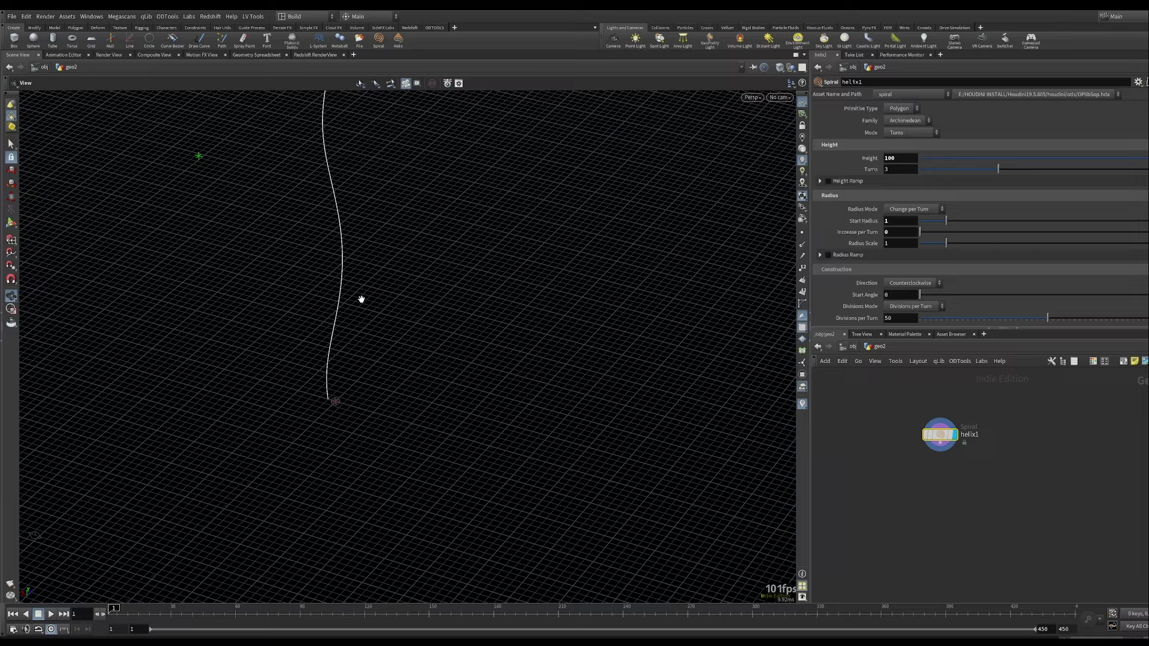
scroll(383, 239, "down", 5)
middle_click_drag(400, 244, 417, 414)
middle_click_drag(501, 397, 462, 406)
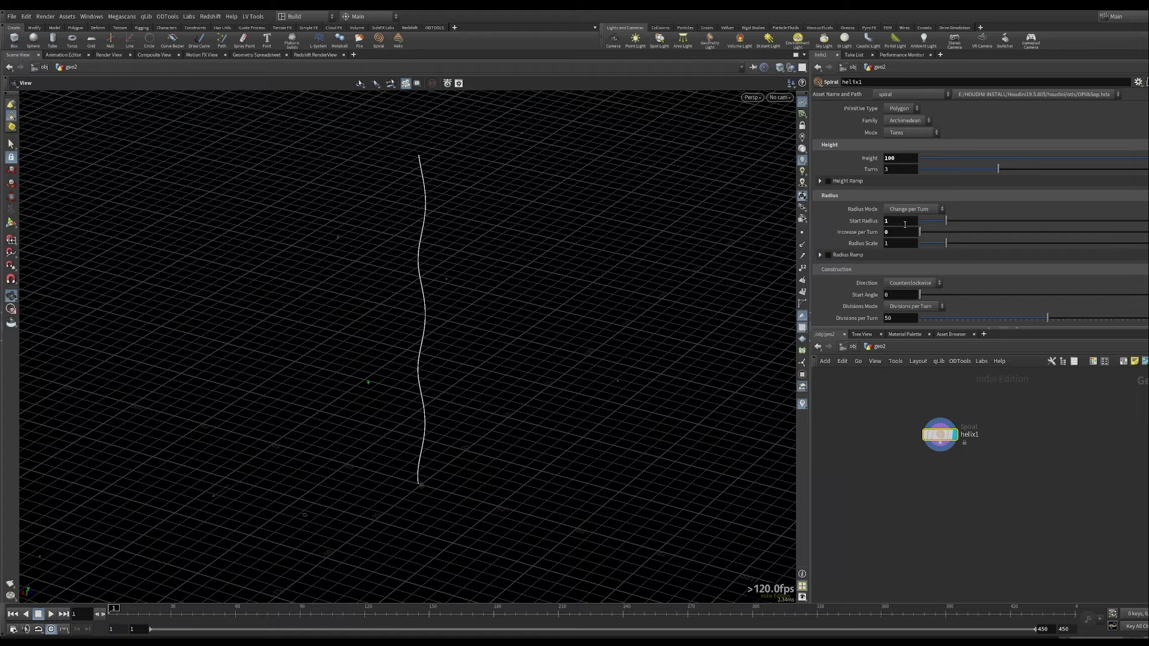
Increase the helix's Radius Scale to about 2.99 to widen its coils.
left_click_drag(406, 507, 474, 328)
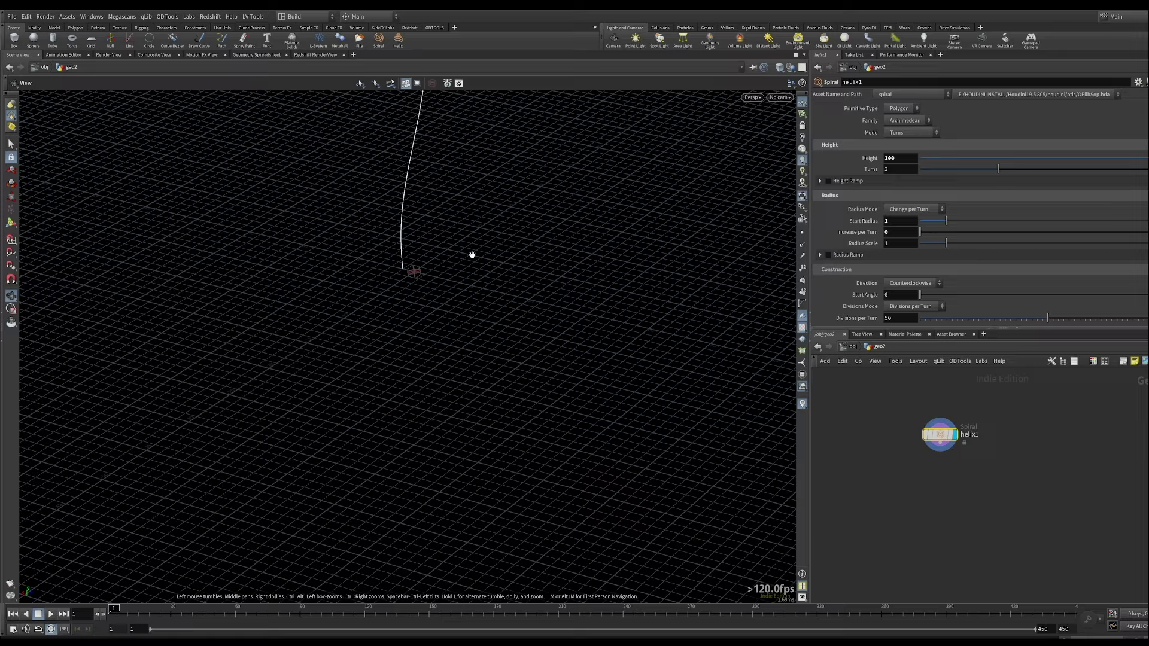
middle_click_drag(478, 222, 472, 293)
right_click_drag(410, 316, 590, 161)
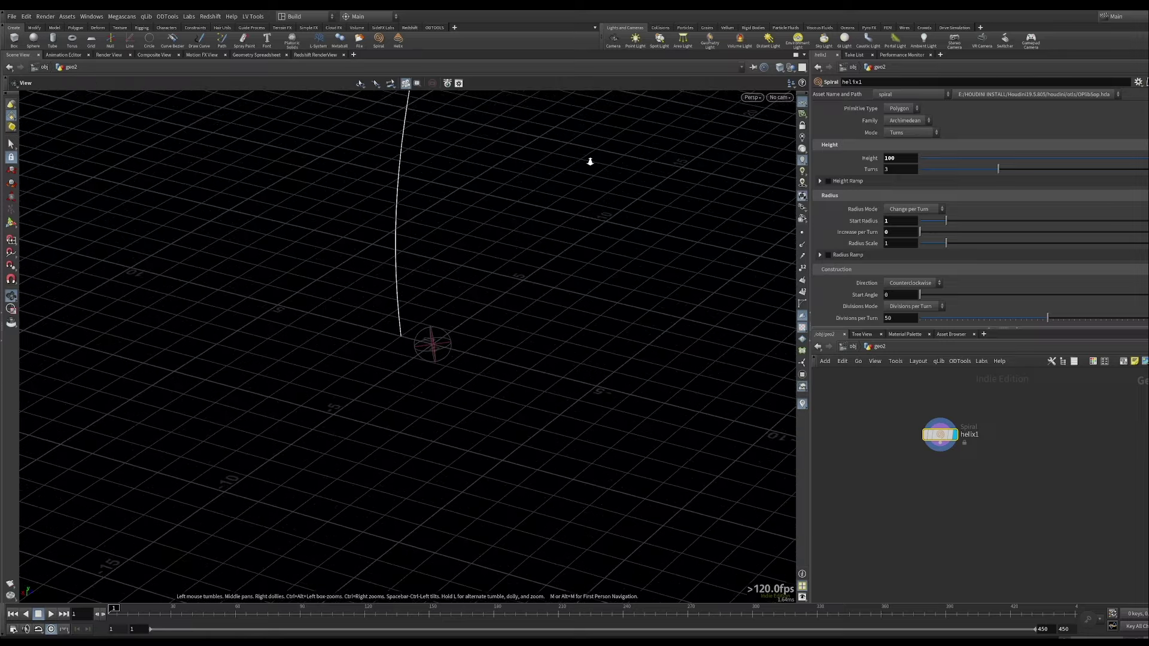
left_click_drag(590, 161, 574, 186)
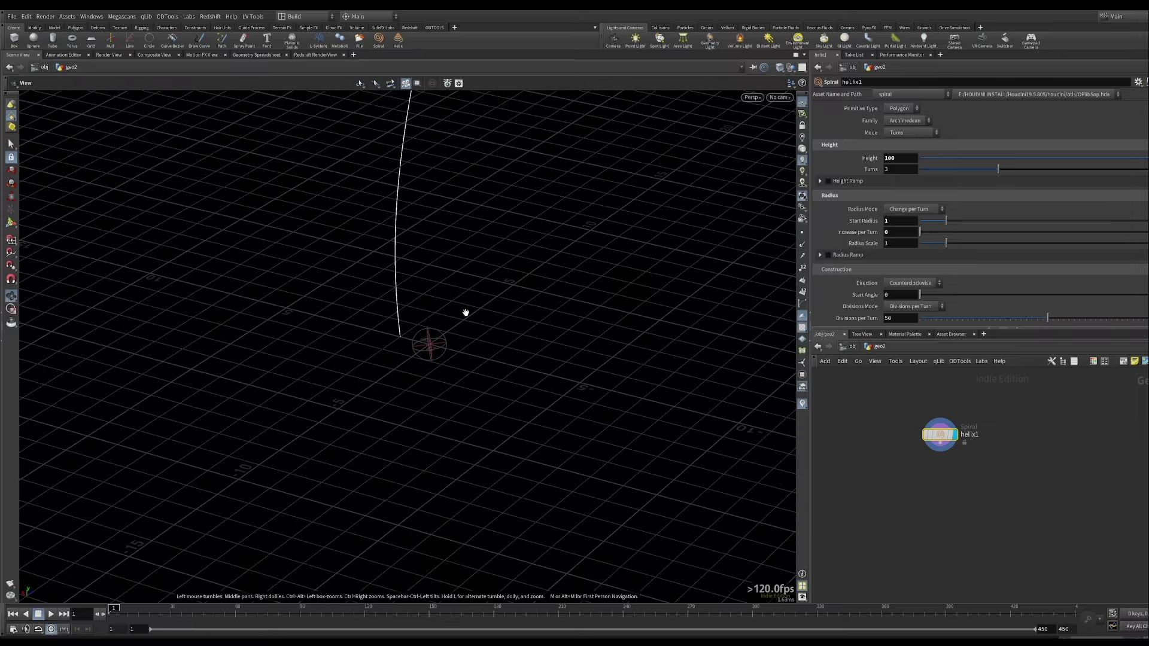
left_click_drag(527, 301, 395, 408)
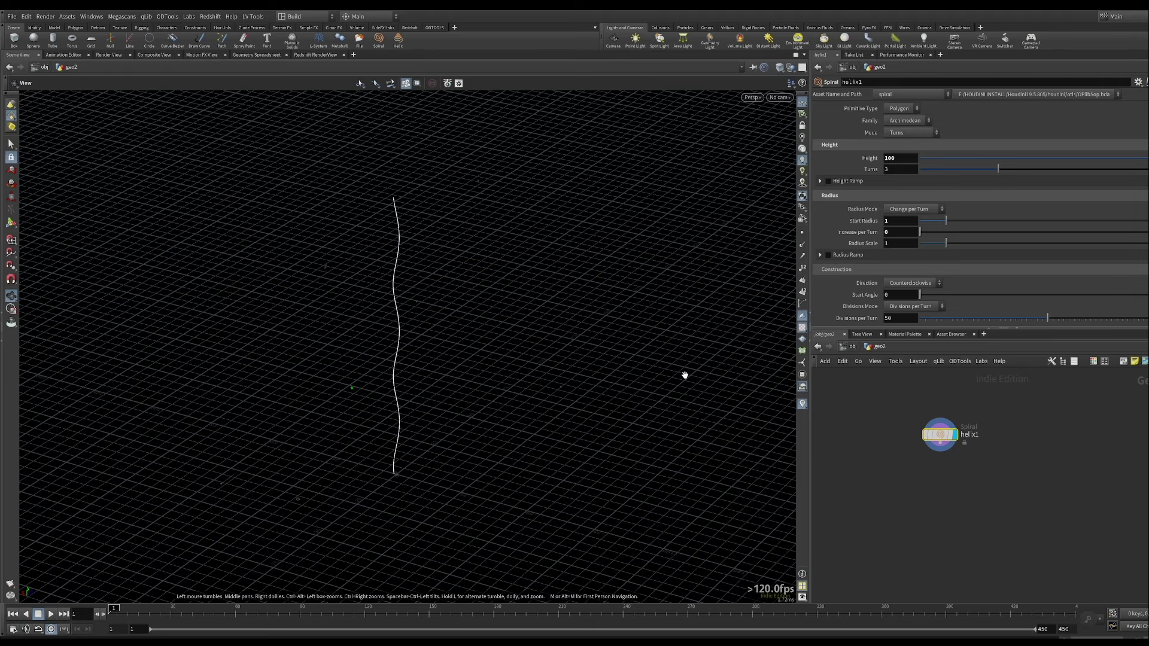
left_click_drag(567, 394, 566, 341)
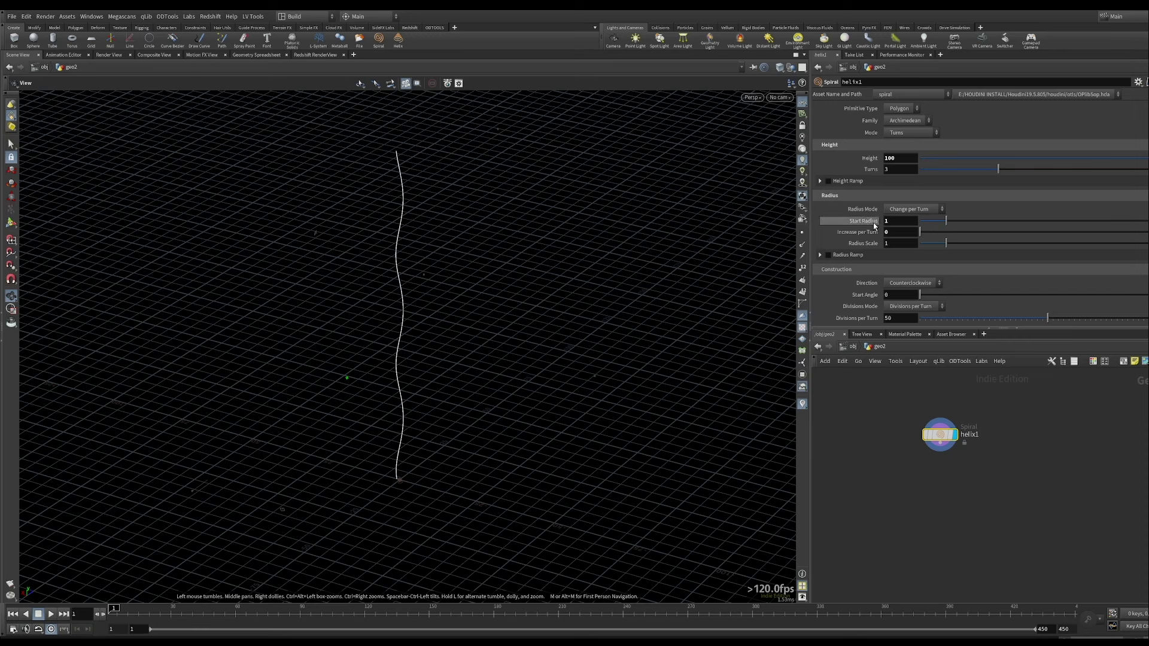
right_click(894, 244)
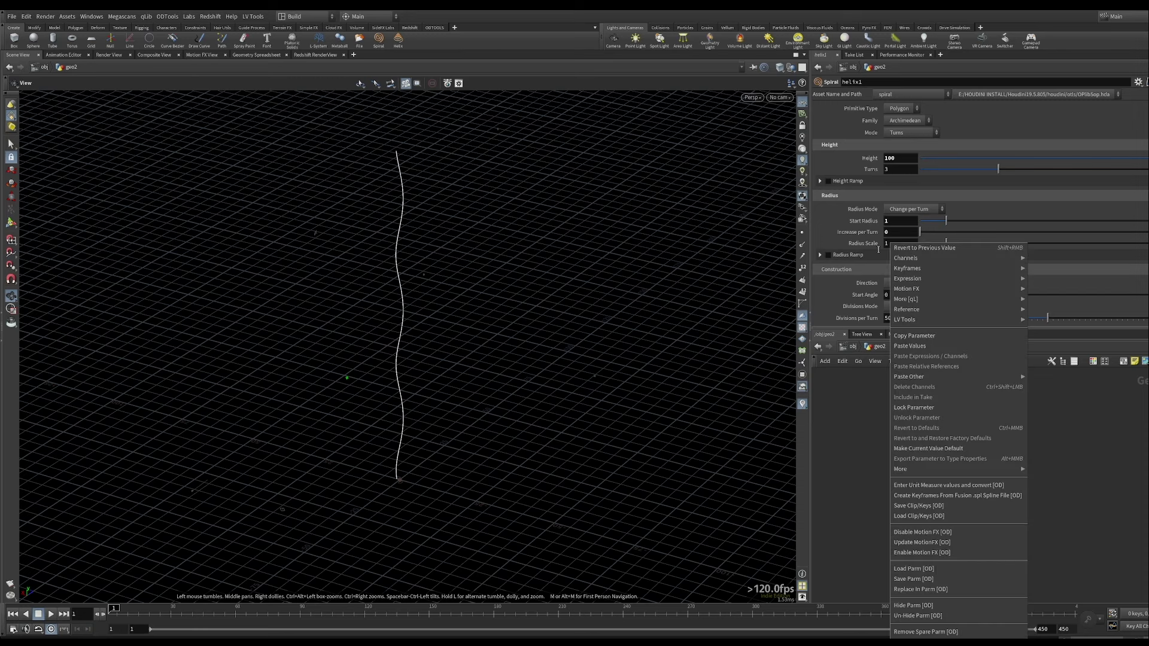
left_click(846, 410)
left_click_drag(948, 246, 970, 248)
mouse_move(491, 335)
left_mouse_down()
mouse_move(472, 346)
mouse_move(454, 467)
mouse_move(449, 316)
left_mouse_up()
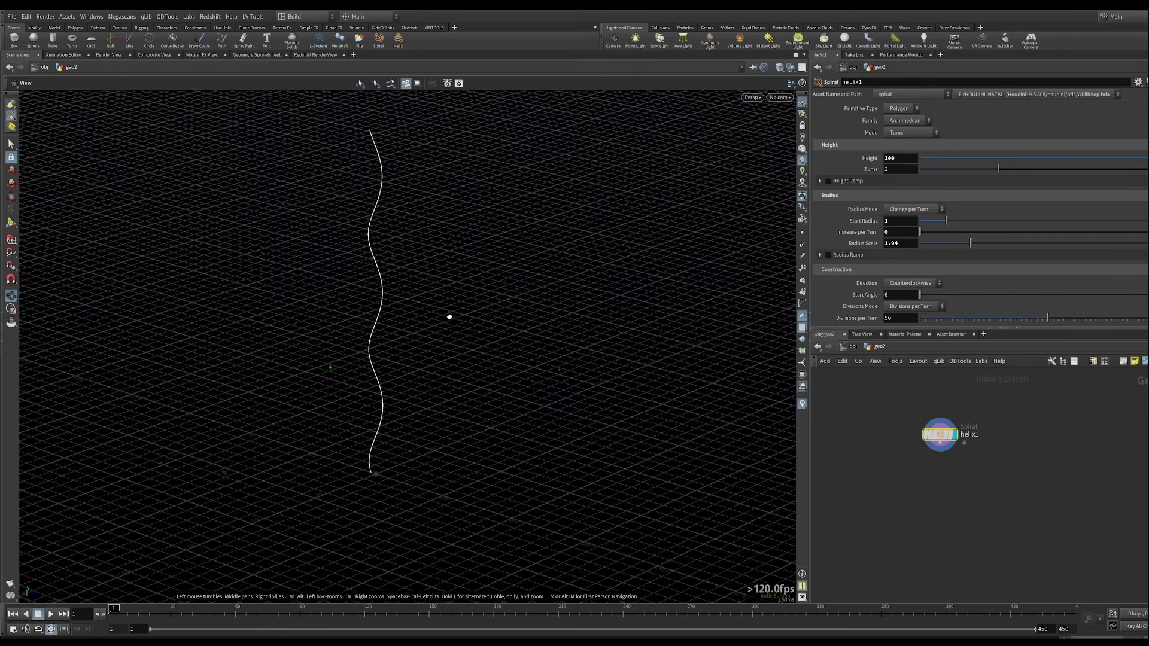
left_click_drag(970, 243, 998, 243)
Set the helix's number of turns to 3.5.
mouse_move(1011, 170)
left_mouse_down()
mouse_move(1039, 172)
mouse_move(1014, 178)
left_mouse_up()
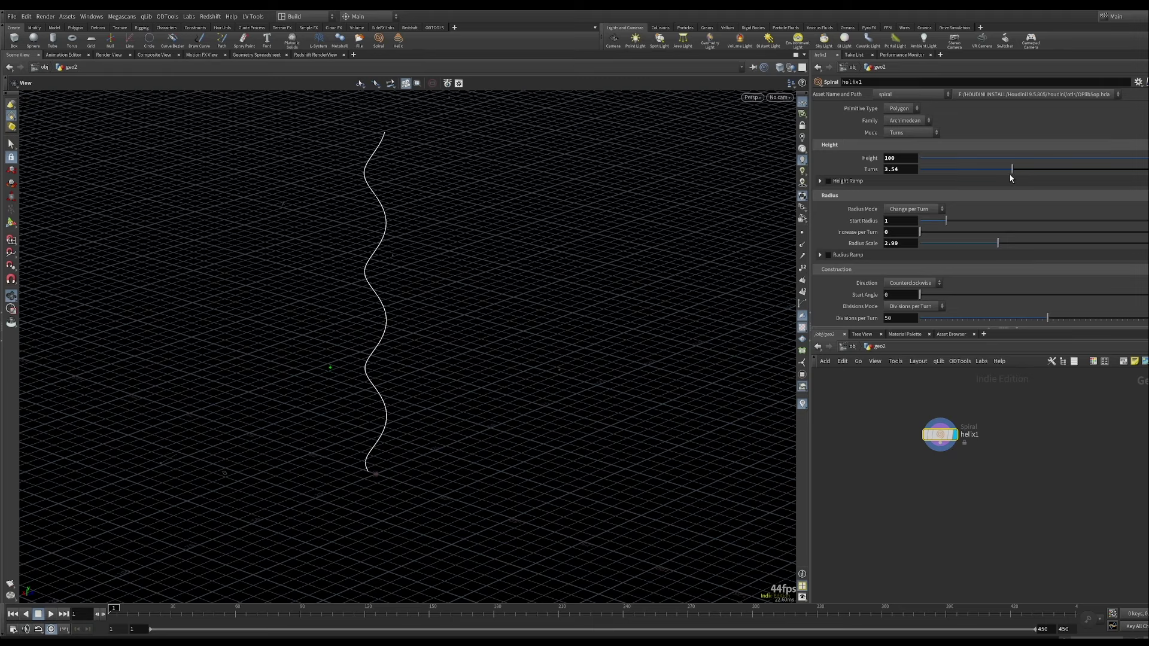
double_click(901, 169)
type("3.5")
key("Return")
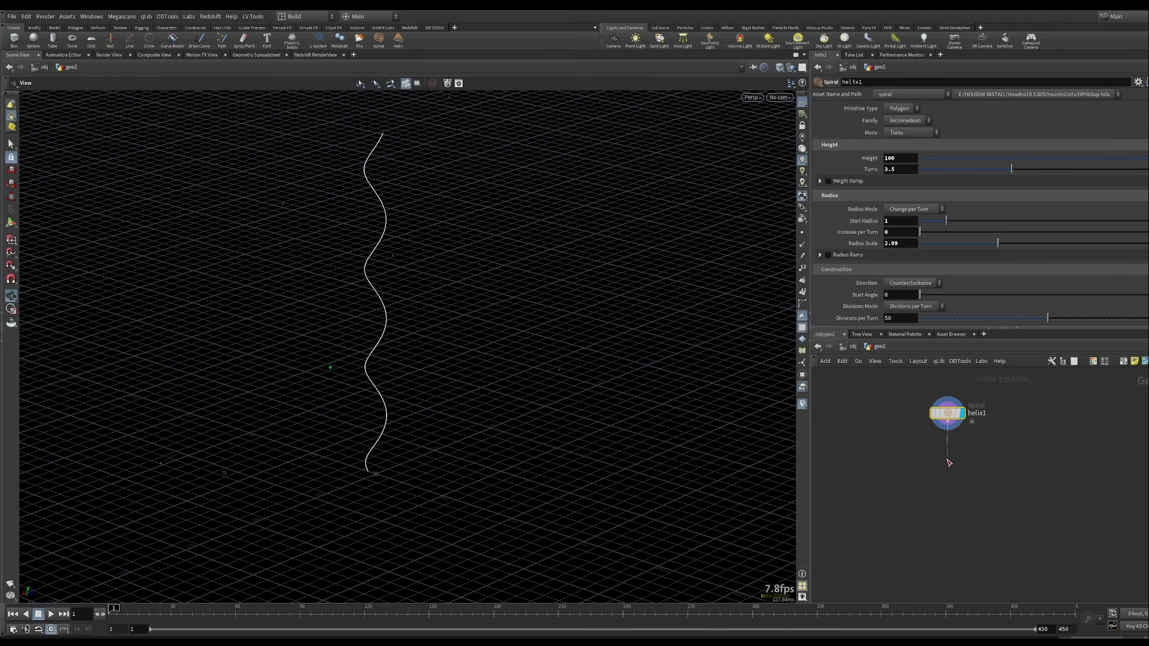
Add a Copy and Transform node after helix1, display it, and set its total number of copies to 3.
key("Tab")
type("copy")
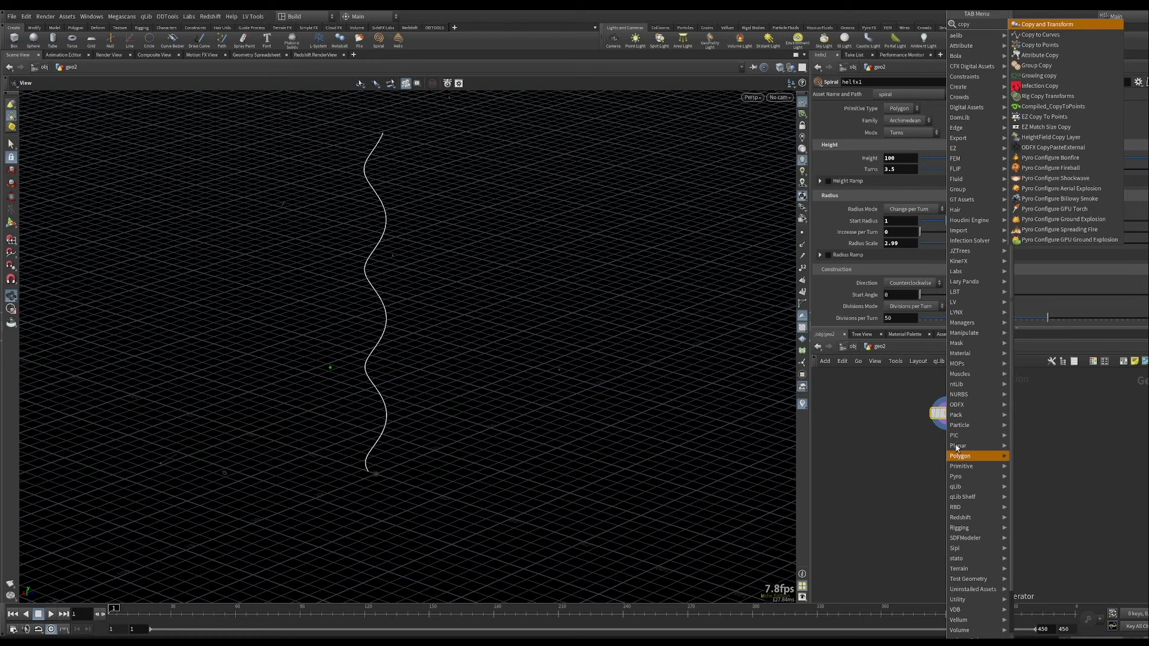
left_click(1050, 24)
left_click(947, 461)
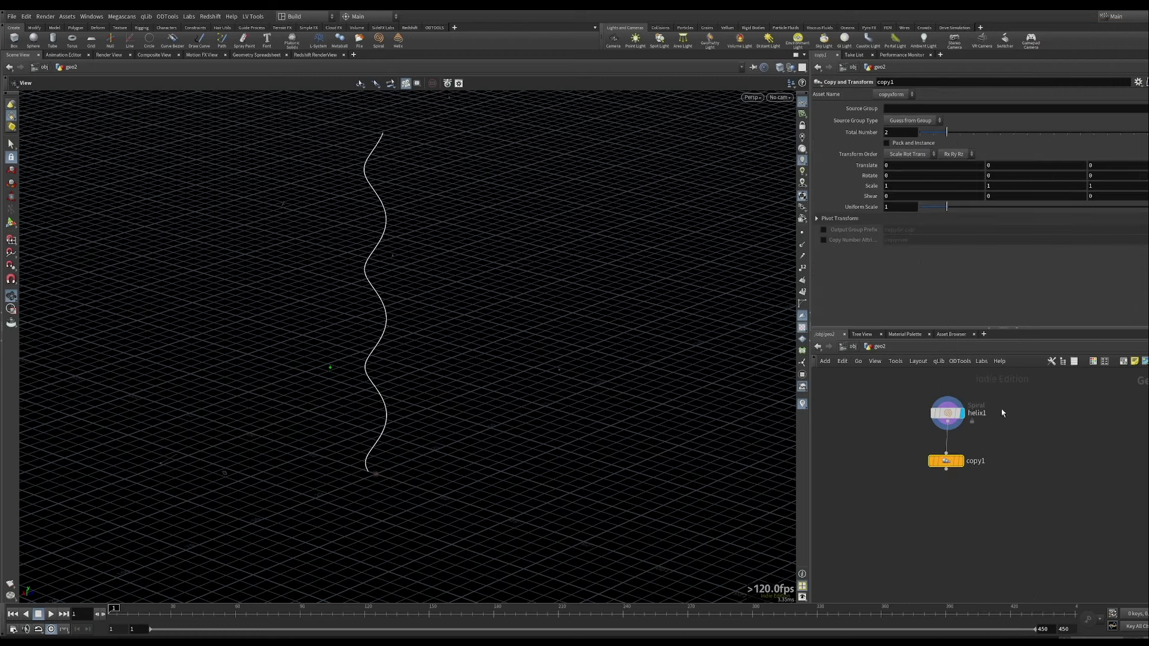
left_click_drag(399, 334, 484, 306)
left_click(962, 132)
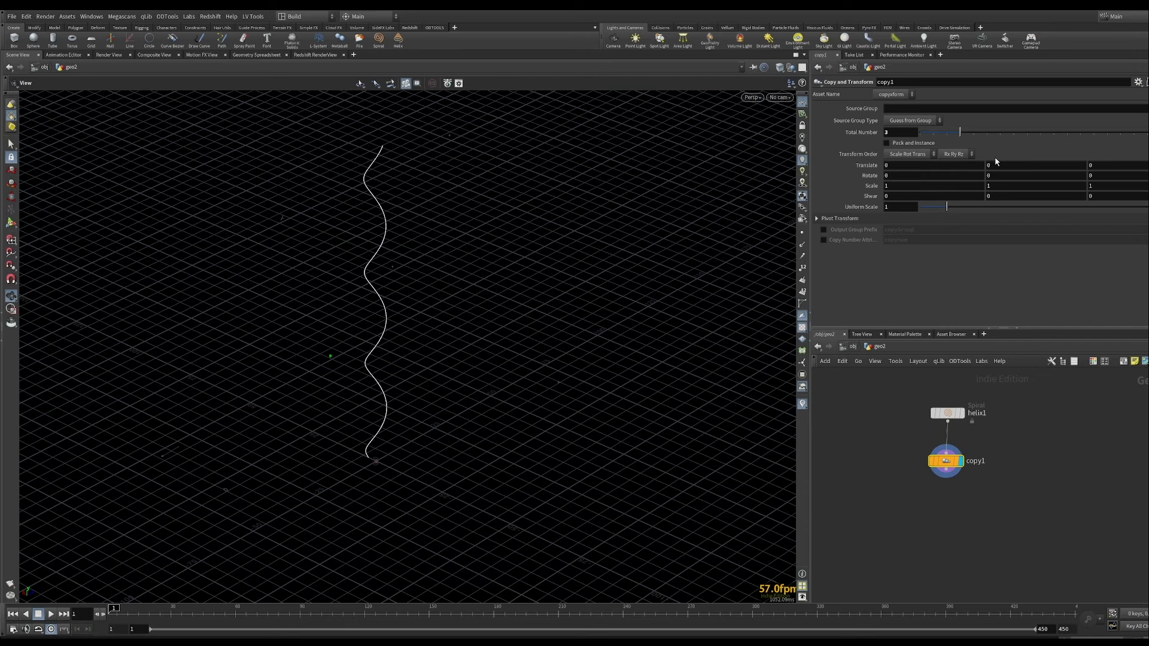
Set the Y rotation of the Copy and Transform node to about 137 to spread the helix strands around the axis.
middle_click_drag(958, 176, 983, 157)
key("ctrl+z")
mouse_move(1119, 175)
middle_mouse_down()
mouse_move(1140, 162)
mouse_move(1125, 162)
middle_mouse_up()
middle_click_drag(1029, 176, 1148, 168)
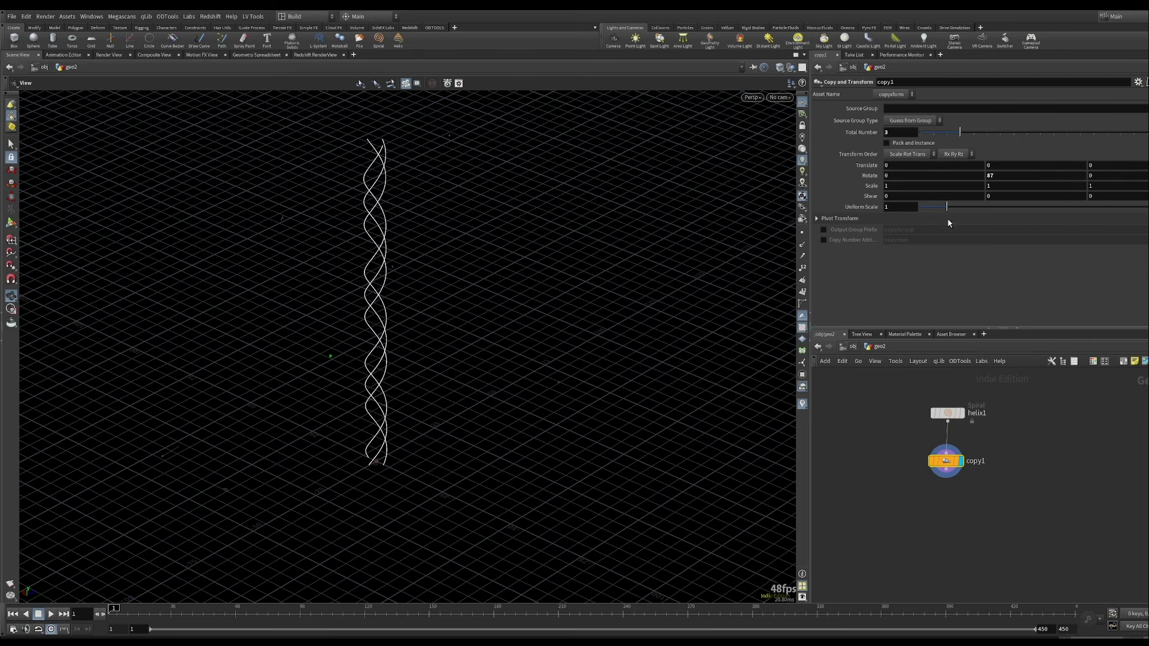
left_click_drag(411, 220, 422, 368)
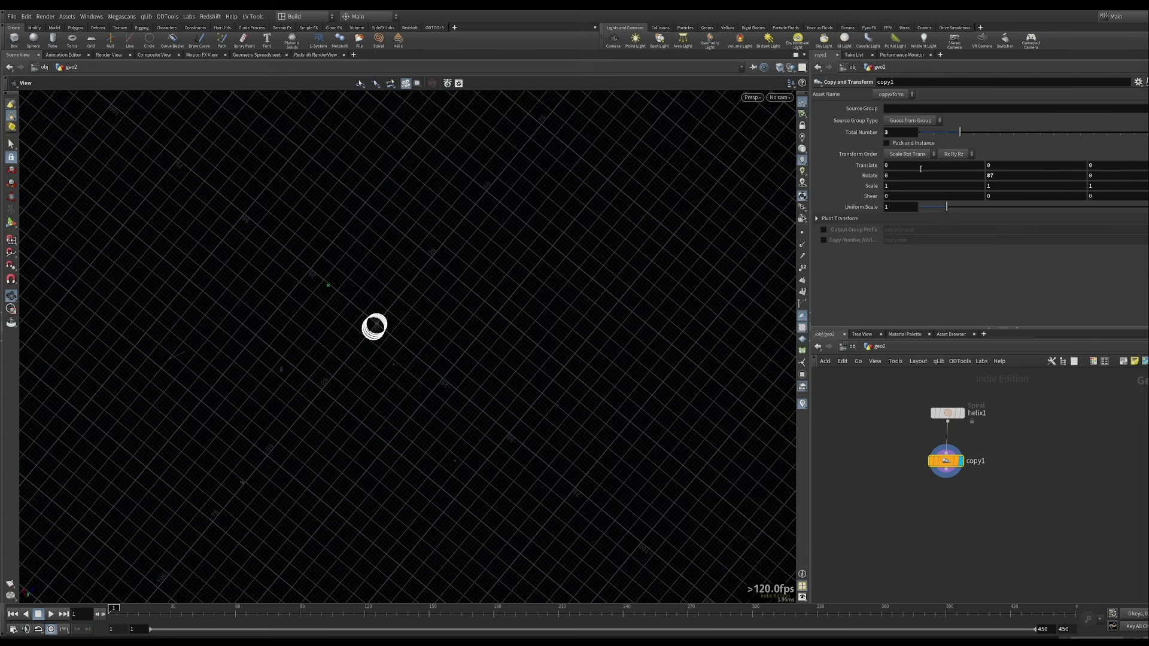
mouse_move(1003, 159)
middle_mouse_down()
mouse_move(991, 160)
mouse_move(1011, 160)
middle_mouse_up()
left_click_drag(375, 325, 366, 244)
mouse_move(995, 174)
middle_mouse_down()
mouse_move(995, 146)
mouse_move(1029, 149)
mouse_move(994, 150)
mouse_move(990, 174)
middle_mouse_up()
left_click_drag(485, 297, 449, 272)
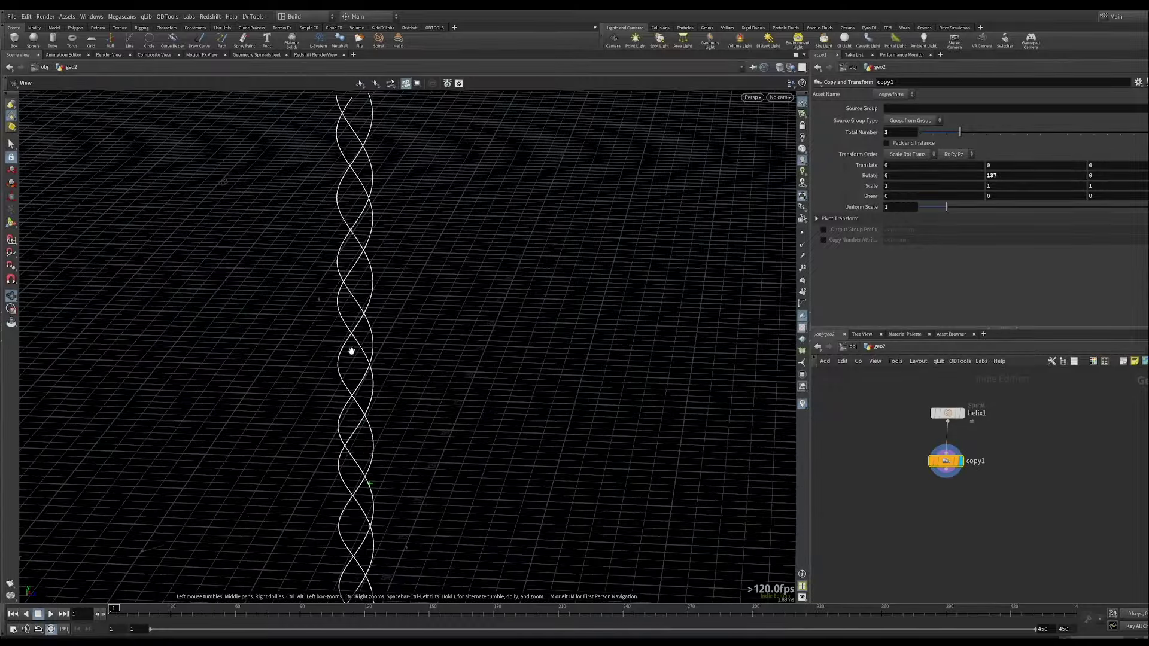
left_click_drag(351, 351, 567, 317)
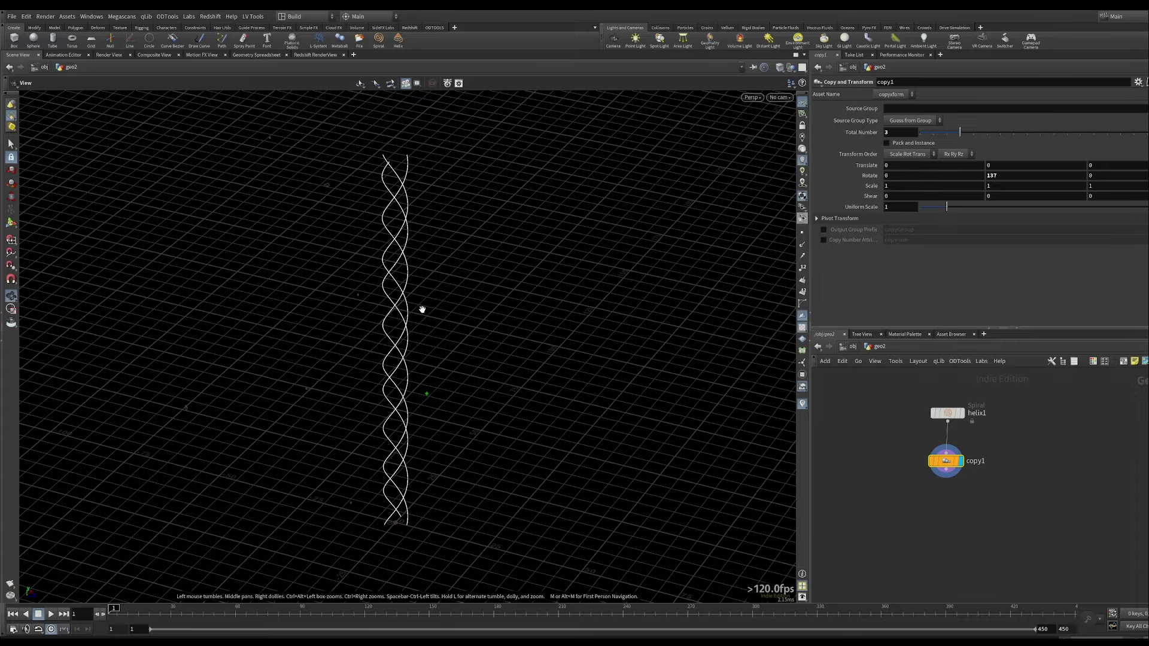
left_click_drag(422, 310, 435, 274)
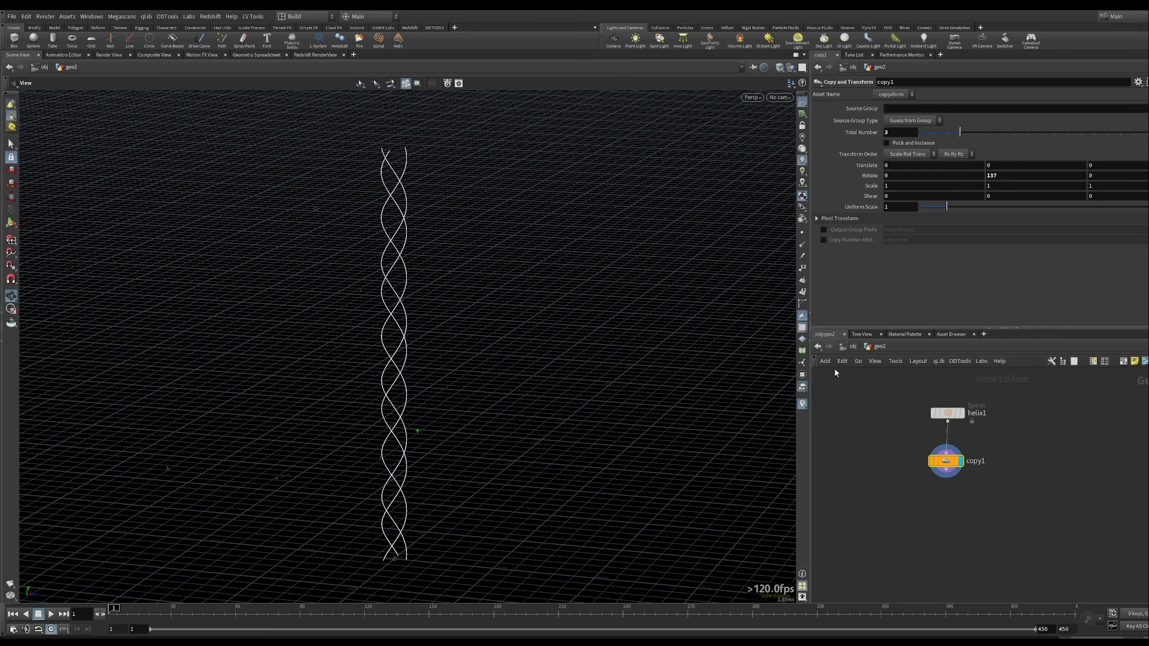
Add a Carve node below the Copy and Transform node, connected to its output.
middle_click_drag(909, 504, 921, 485)
scroll(908, 487, "down", 1)
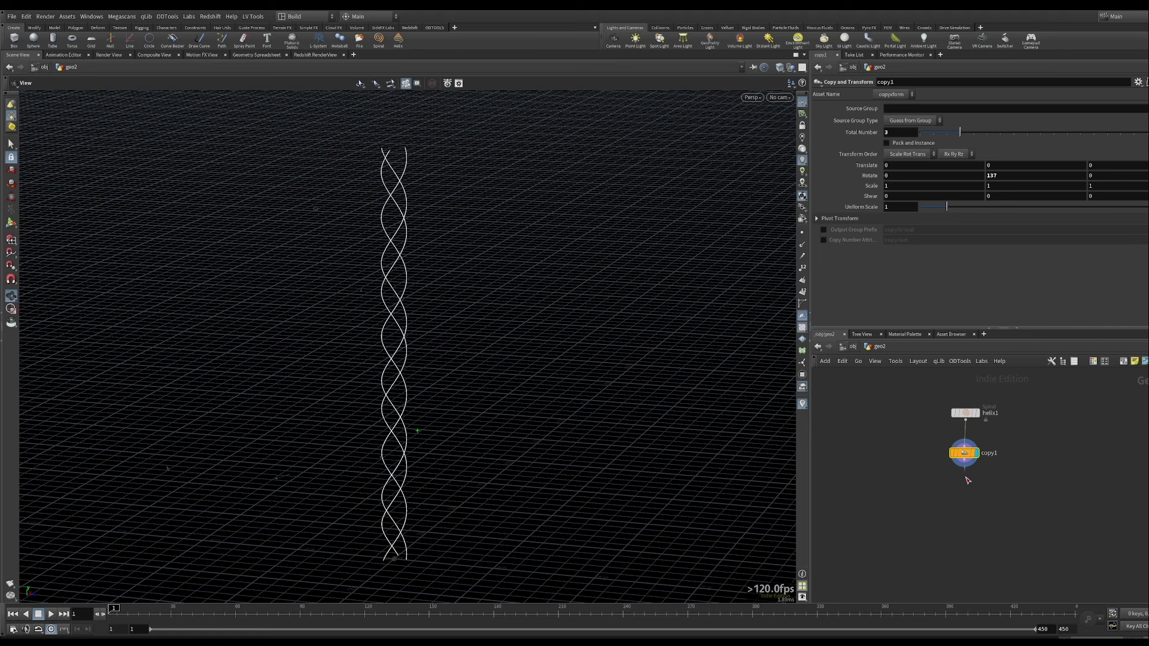
key("Tab")
type("carve")
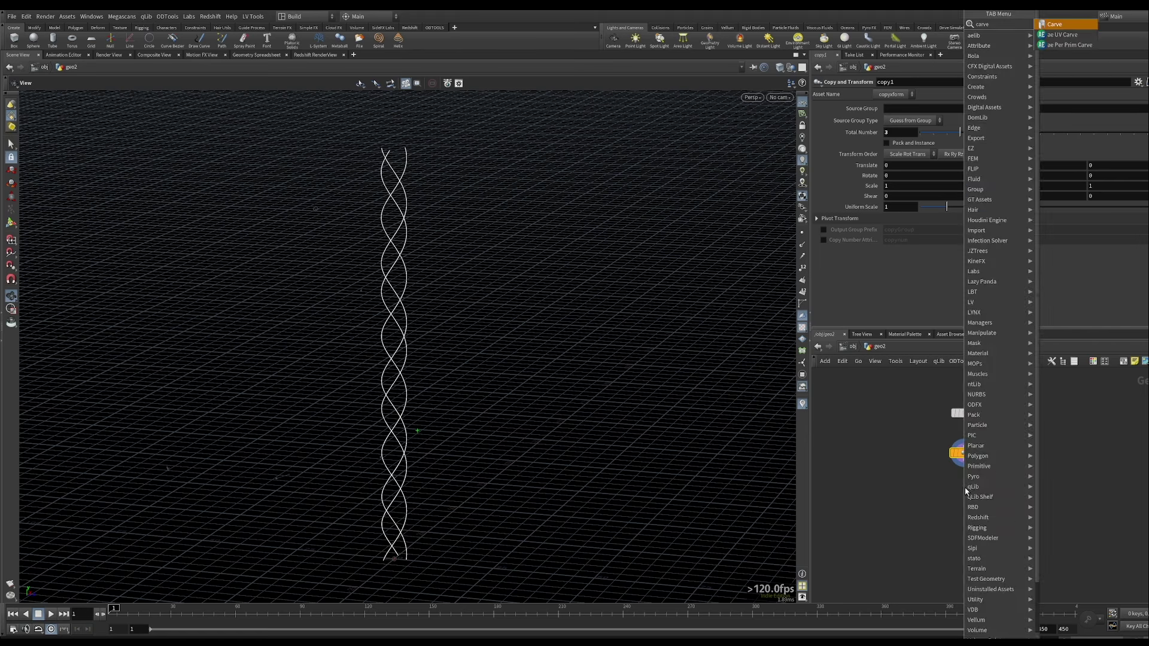
key("Return")
left_click(970, 489)
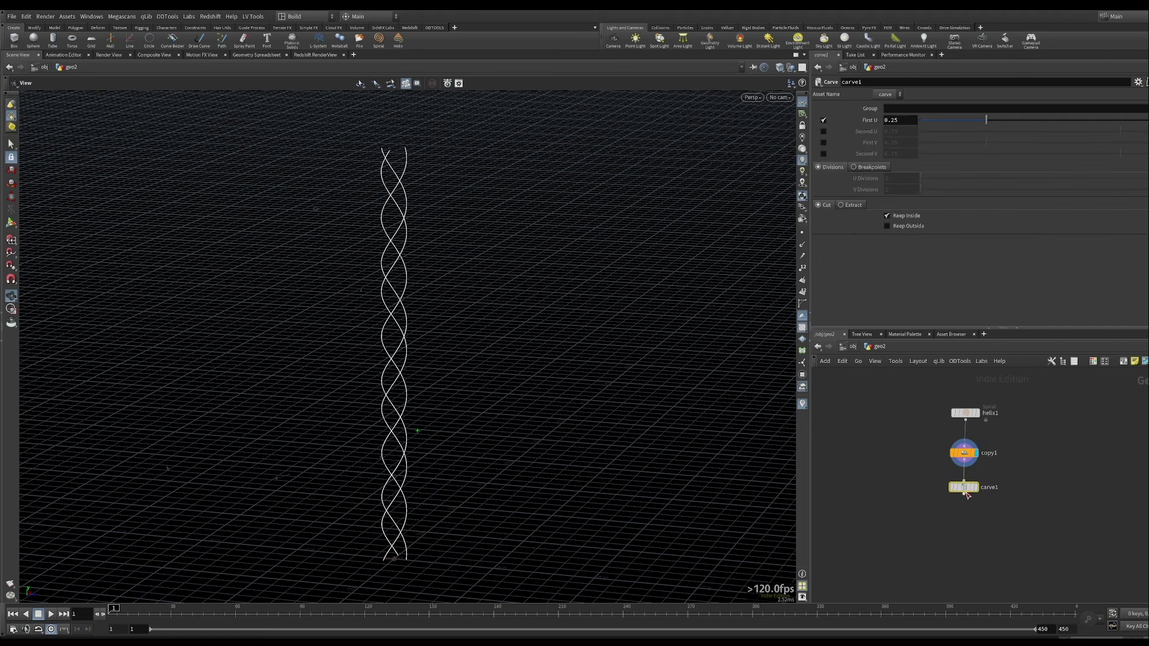
Display the Carve node, disable First U, enable Second U, and set Second U to 1.
left_click_drag(984, 120, 821, 122)
left_click(824, 131)
left_click(824, 120)
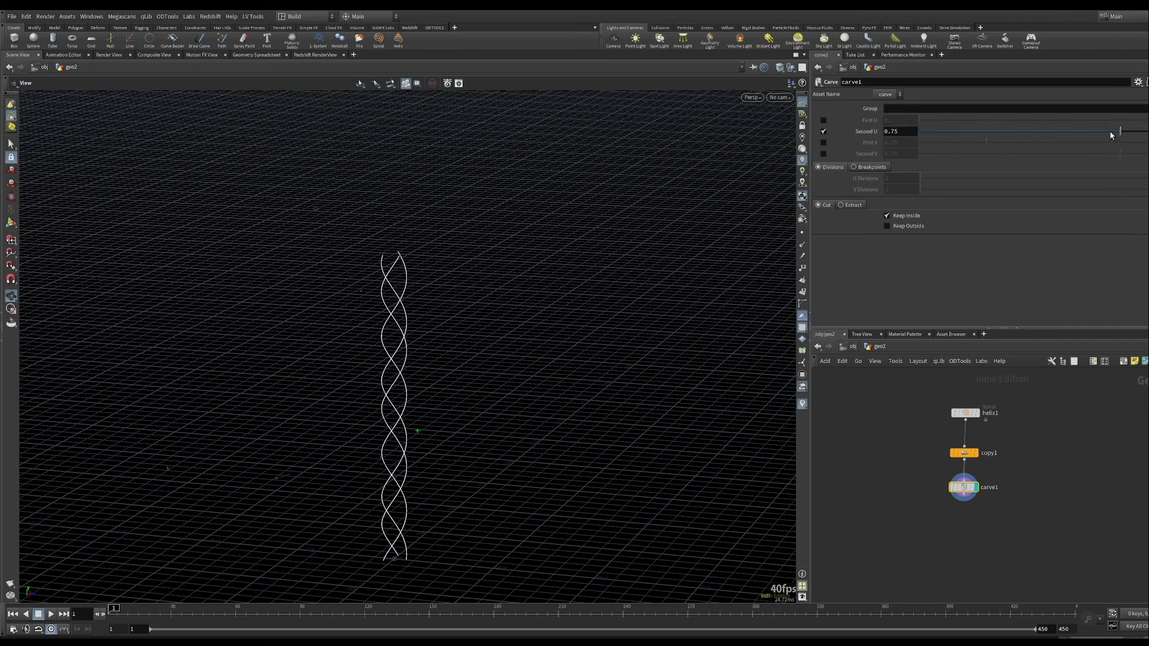
left_click_drag(1110, 130, 1146, 132)
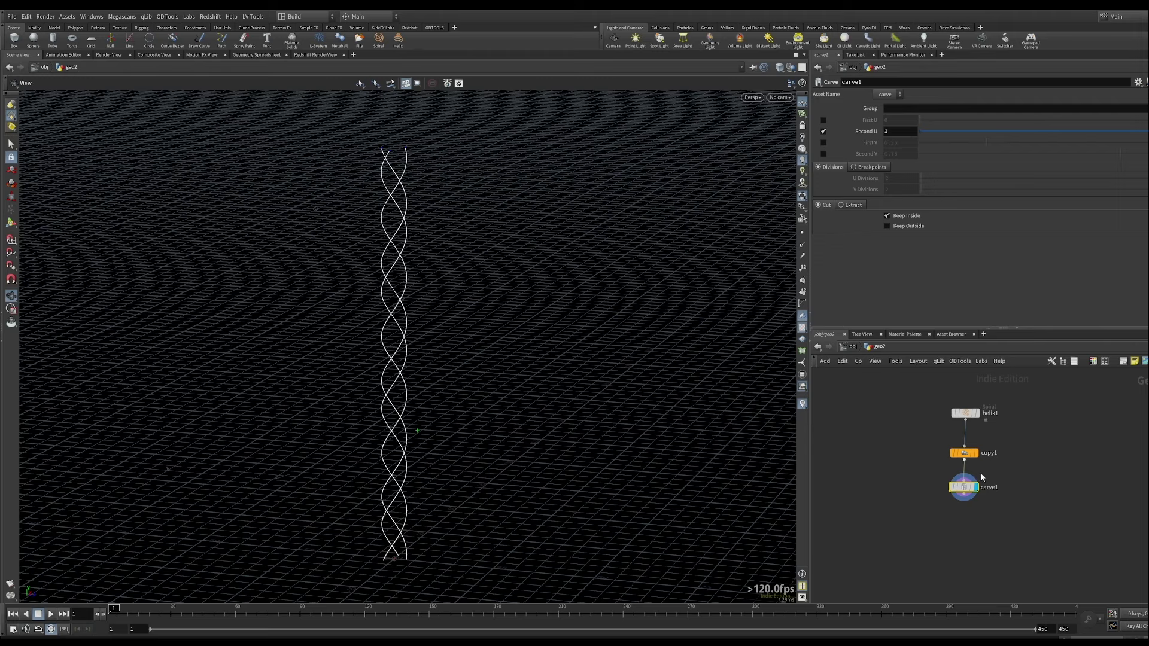
Add a sphere node beside the Carve node in the network.
middle_click_drag(984, 538, 993, 519)
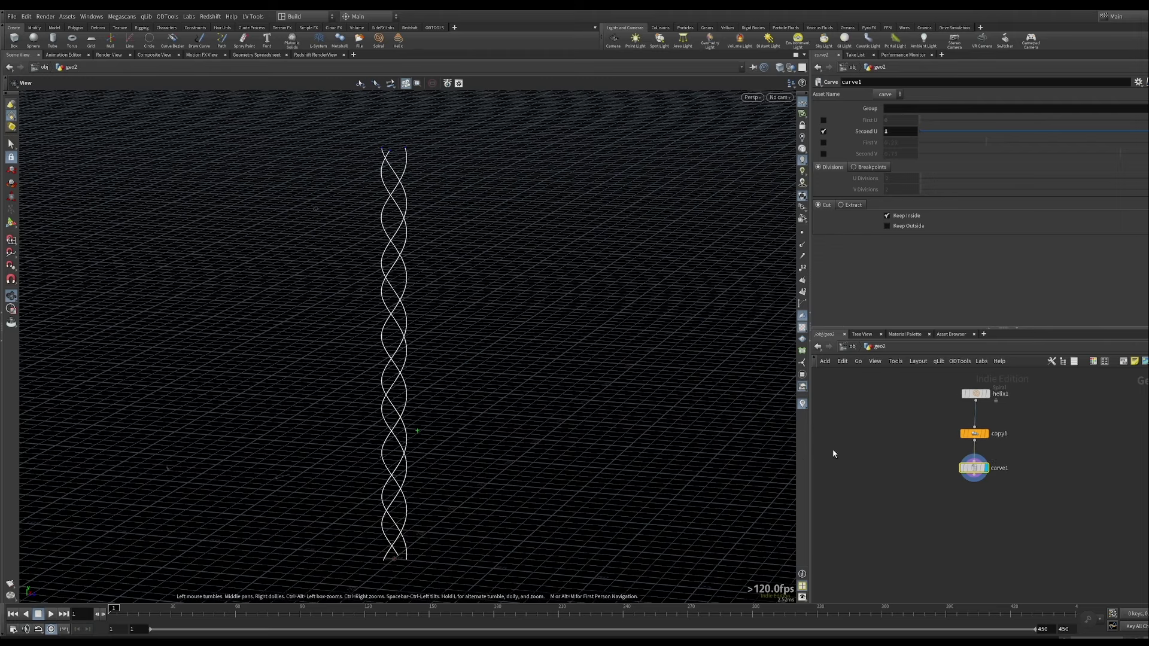
key("Tab")
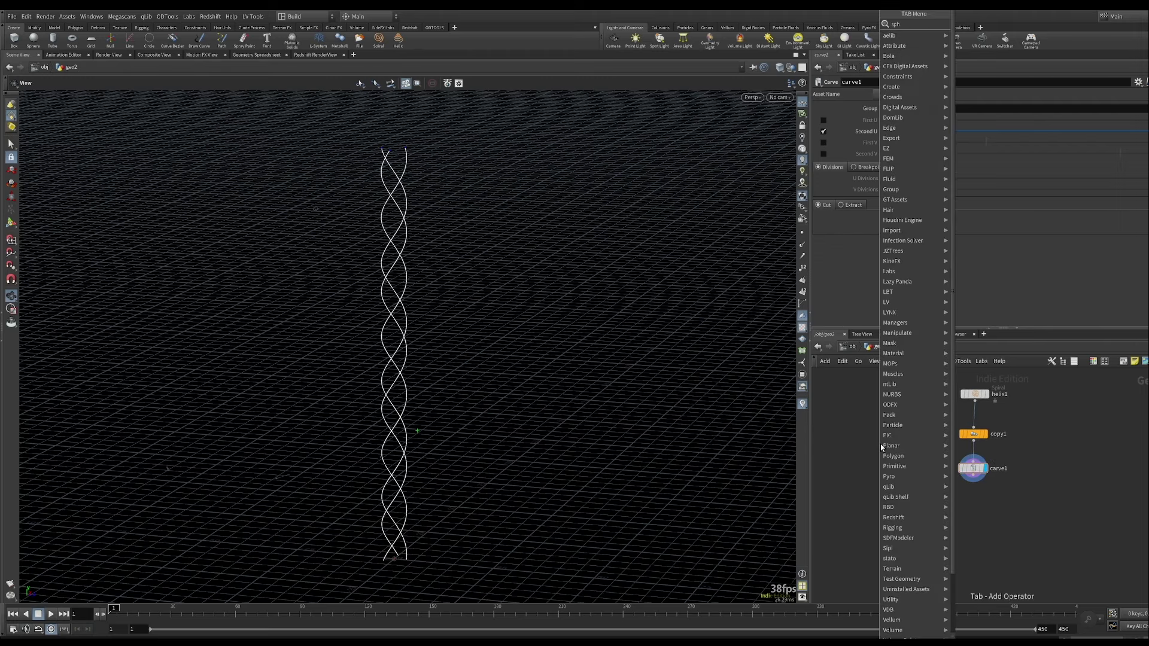
key("Escape")
left_click(889, 481)
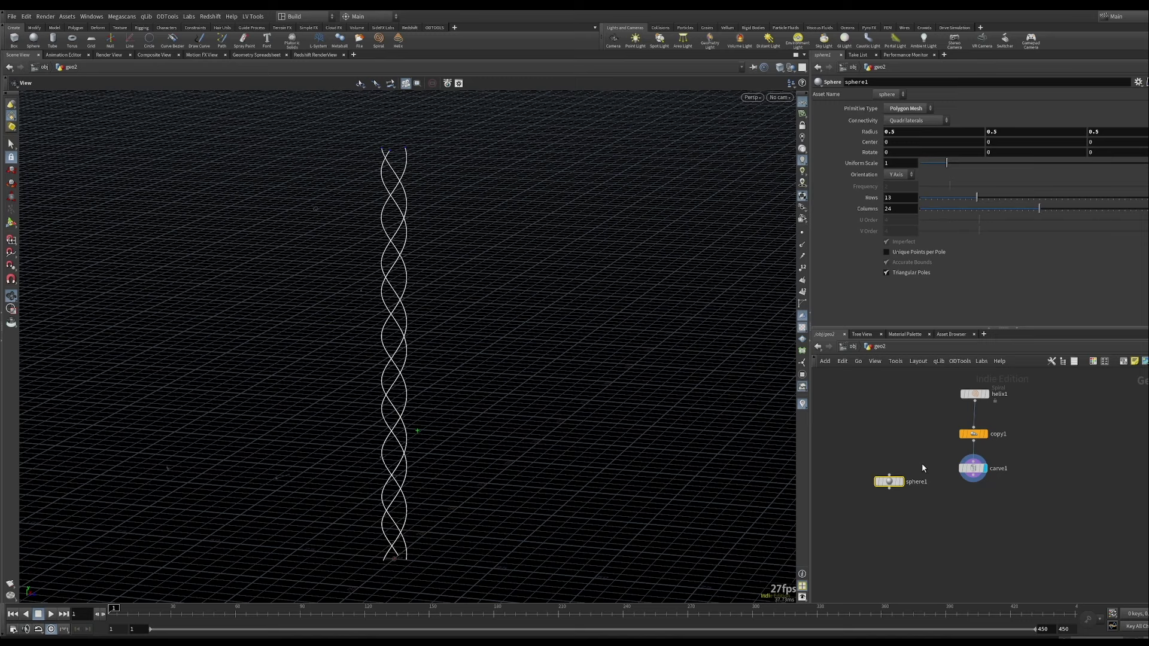
Add a Group Expression node after the Carve node, display it, and set its group type to Points.
middle_click_drag(914, 517, 916, 471)
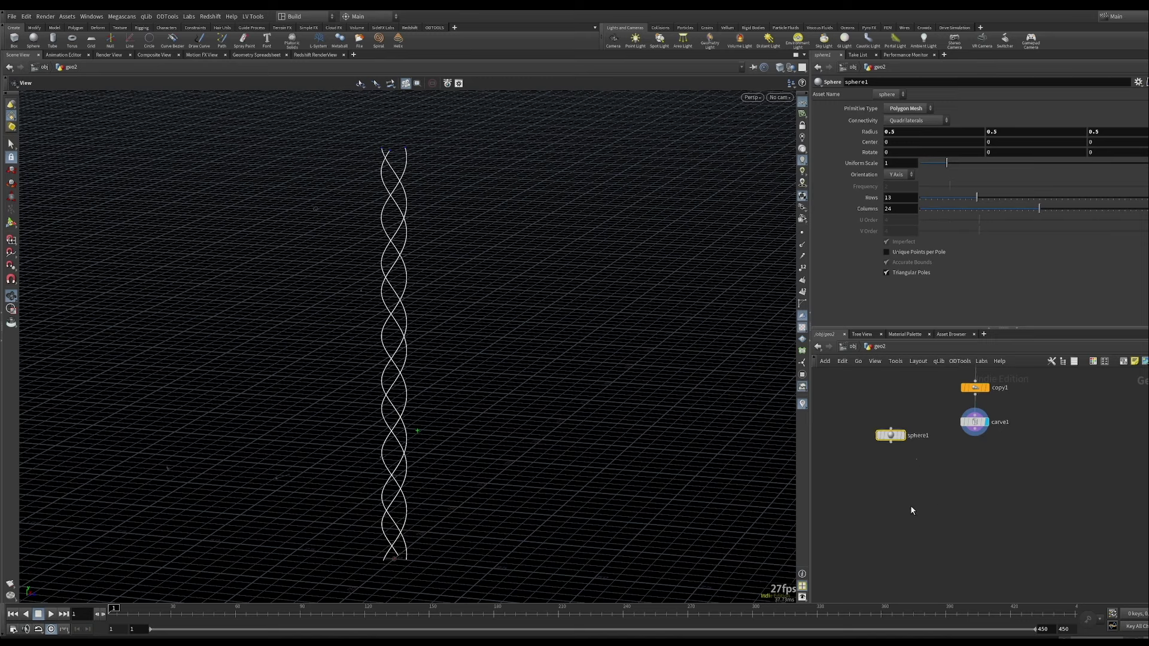
mouse_move(731, 644)
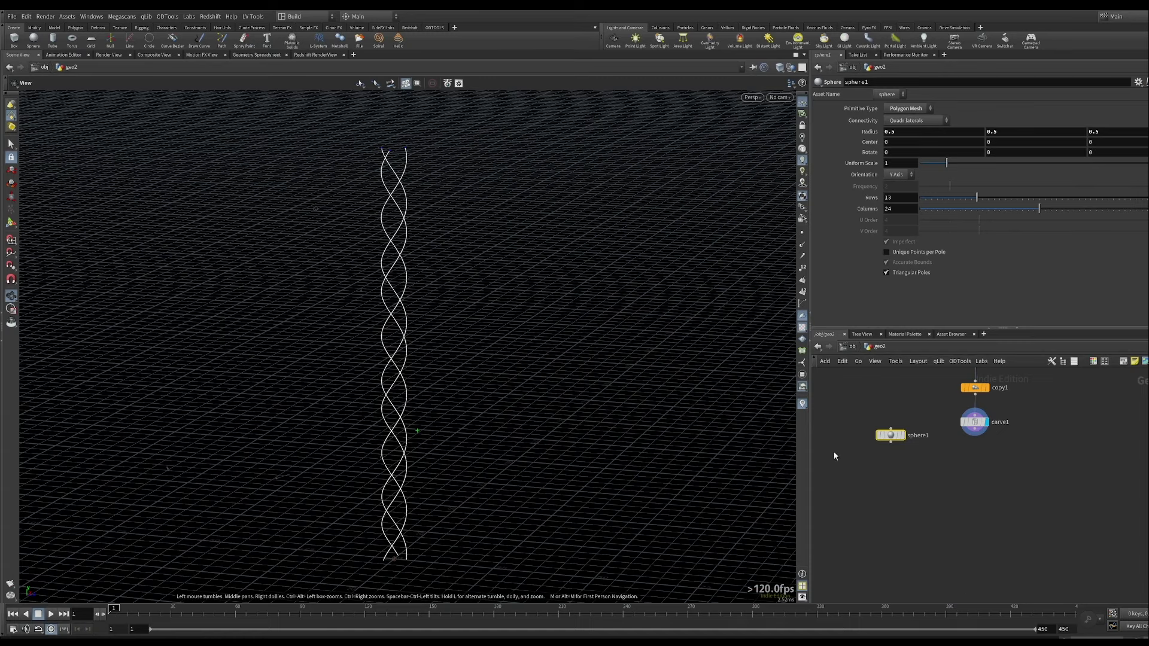
scroll(1003, 476, "up", 1)
left_click_drag(974, 424, 971, 458)
type("groupe")
key("Down")
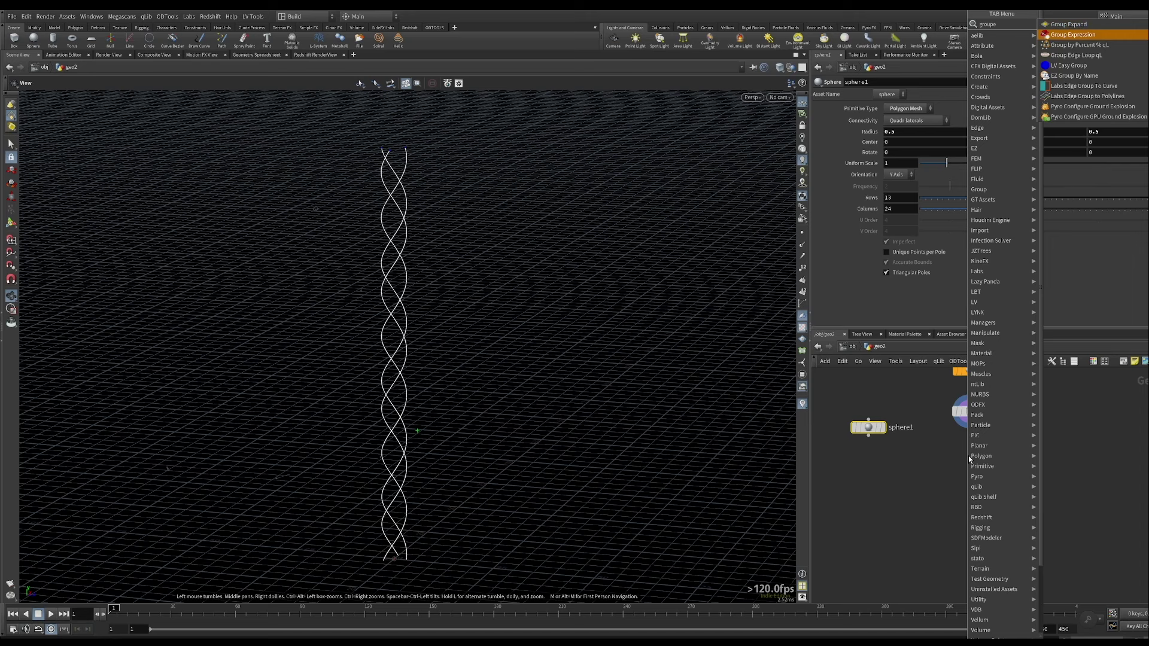
key("Return")
left_click(982, 455)
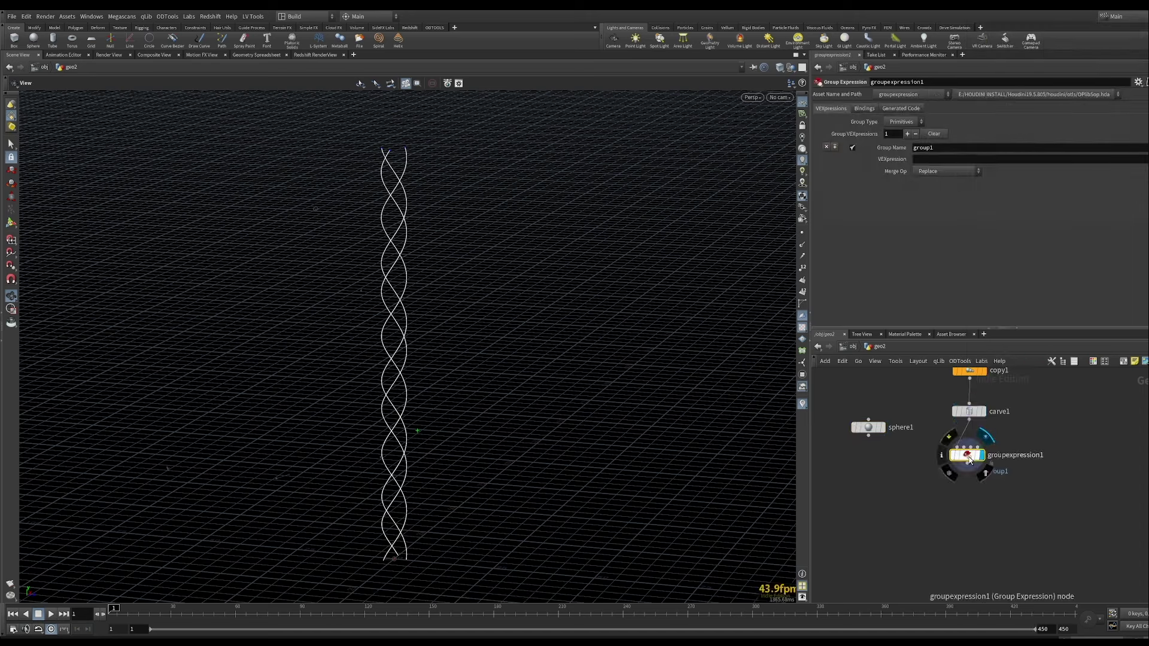
left_click(903, 122)
left_click(901, 142)
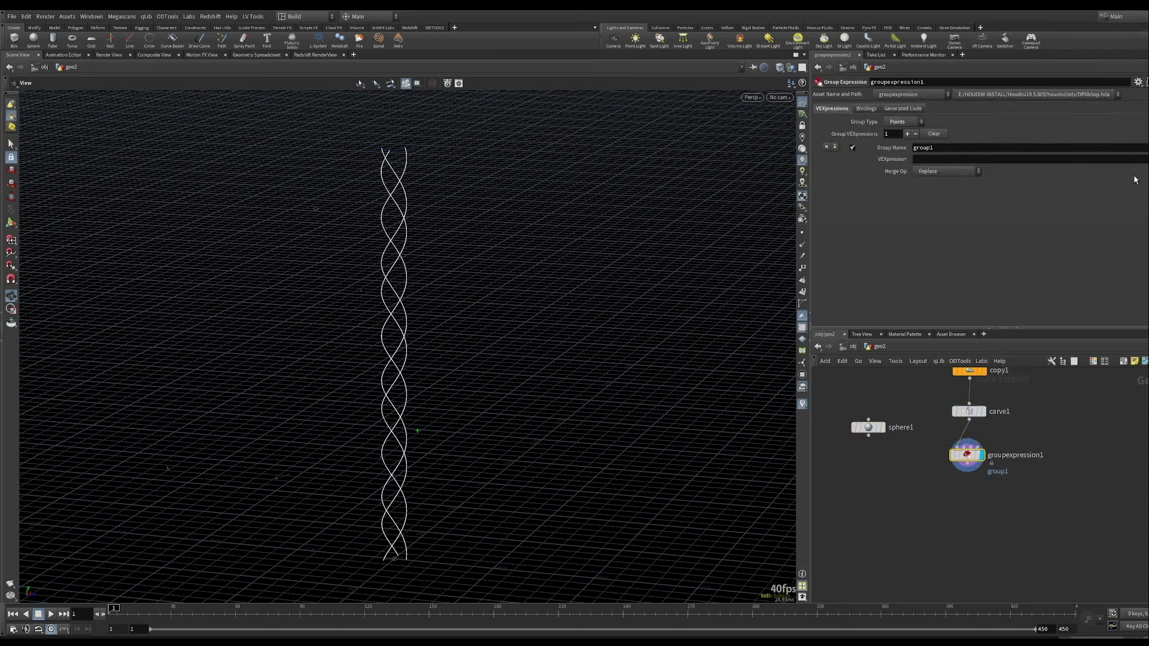
Set the Group Expression's VEXpression to the First Point of Primitive preset and name the group COPY.
left_click(1144, 159)
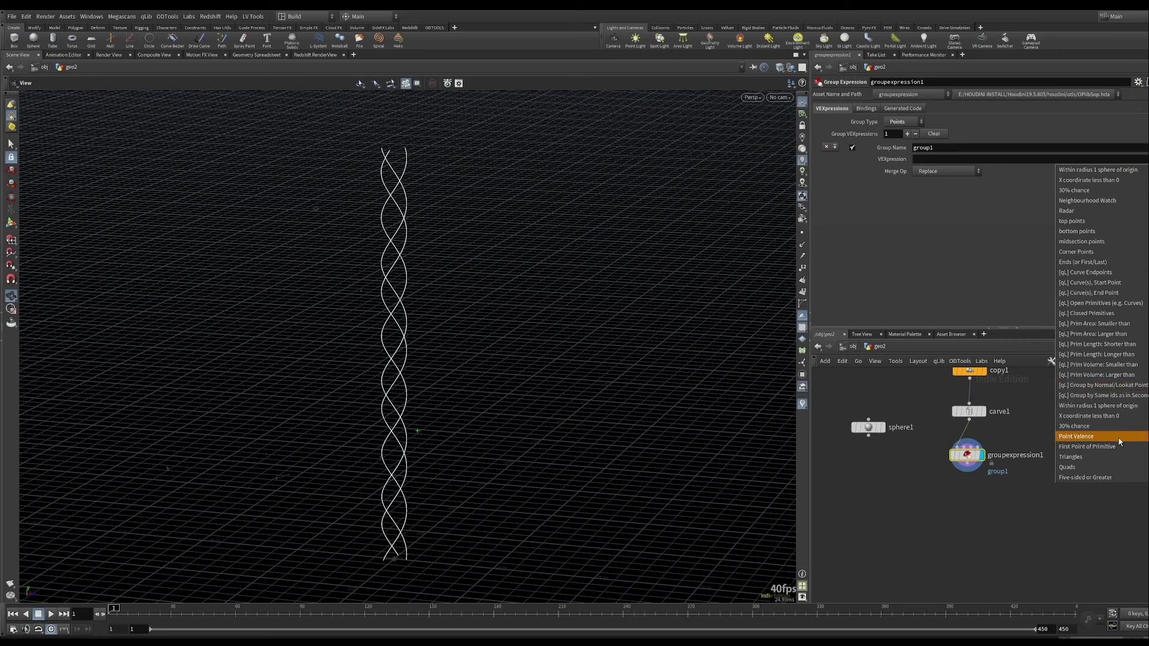
left_click(1075, 447)
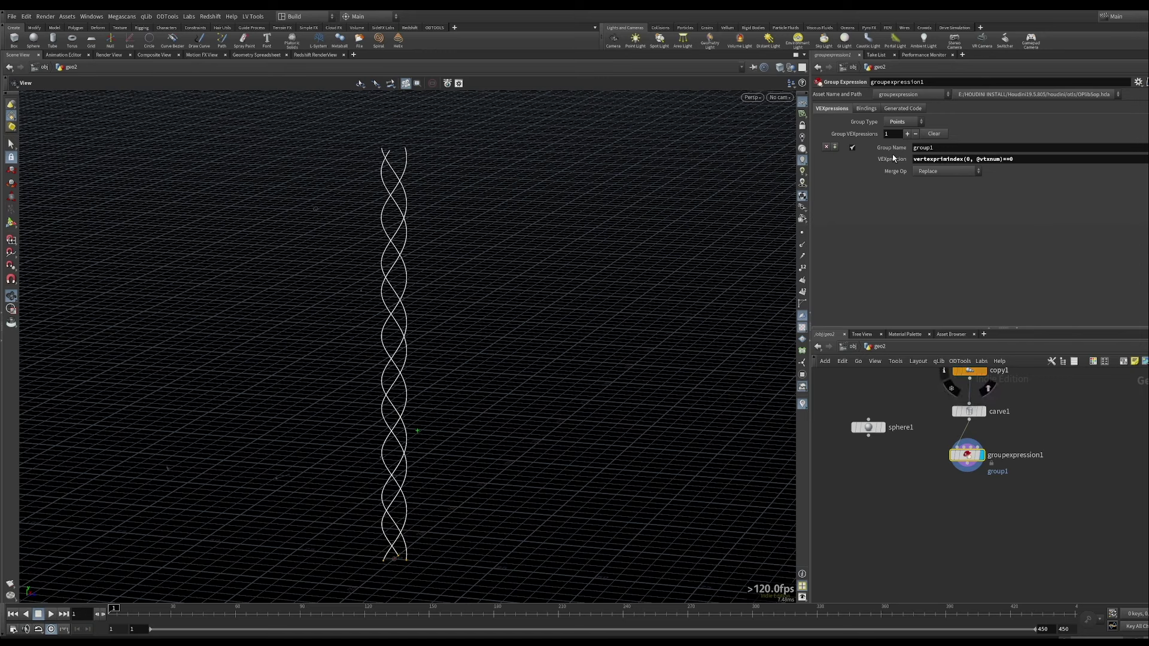
type("COP")
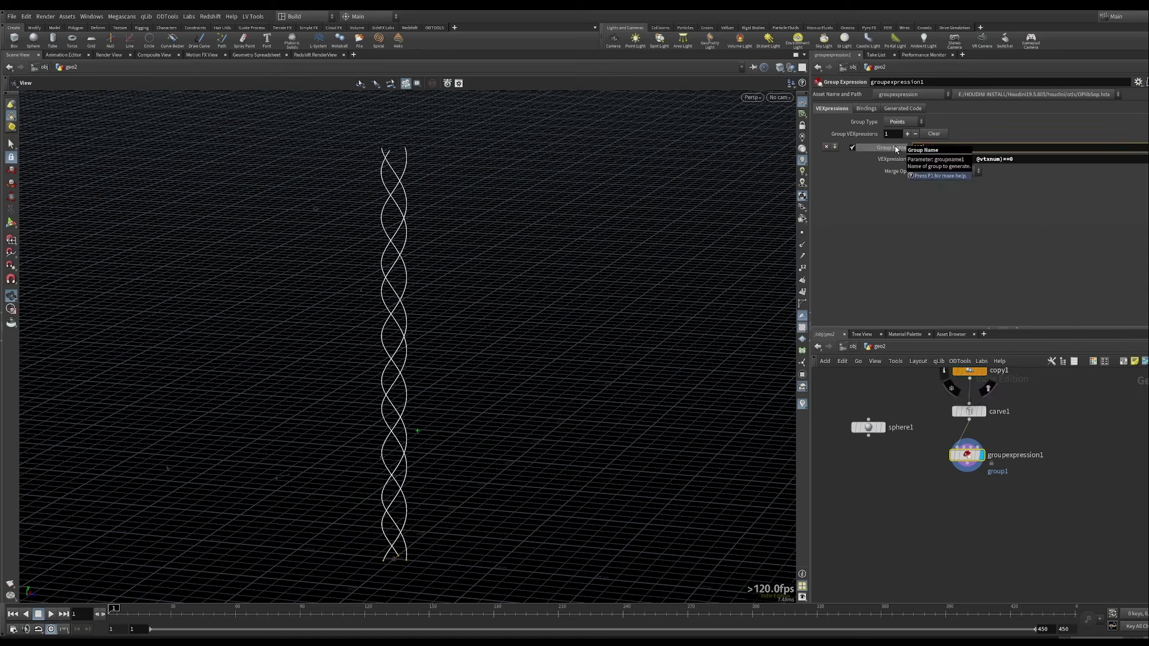
type("Y")
key("Return")
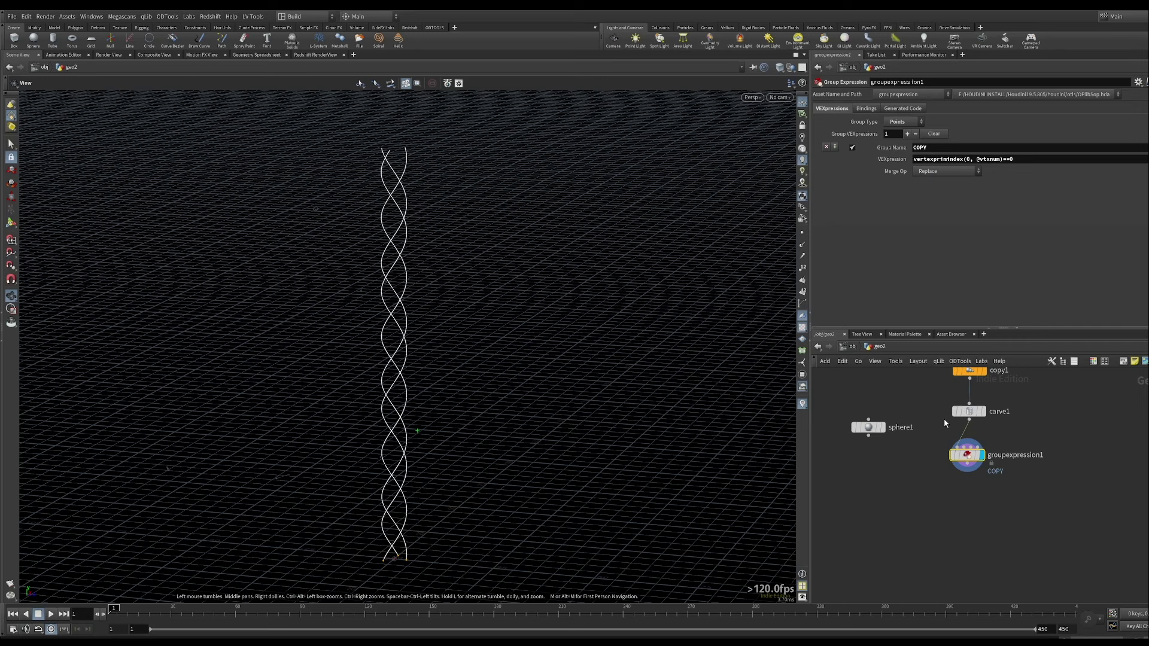
Lower the Carve node's Second U to 0.692 and insert a Reverse node between Carve and Group Expression.
left_click(969, 411)
left_click_drag(1143, 143, 1096, 162)
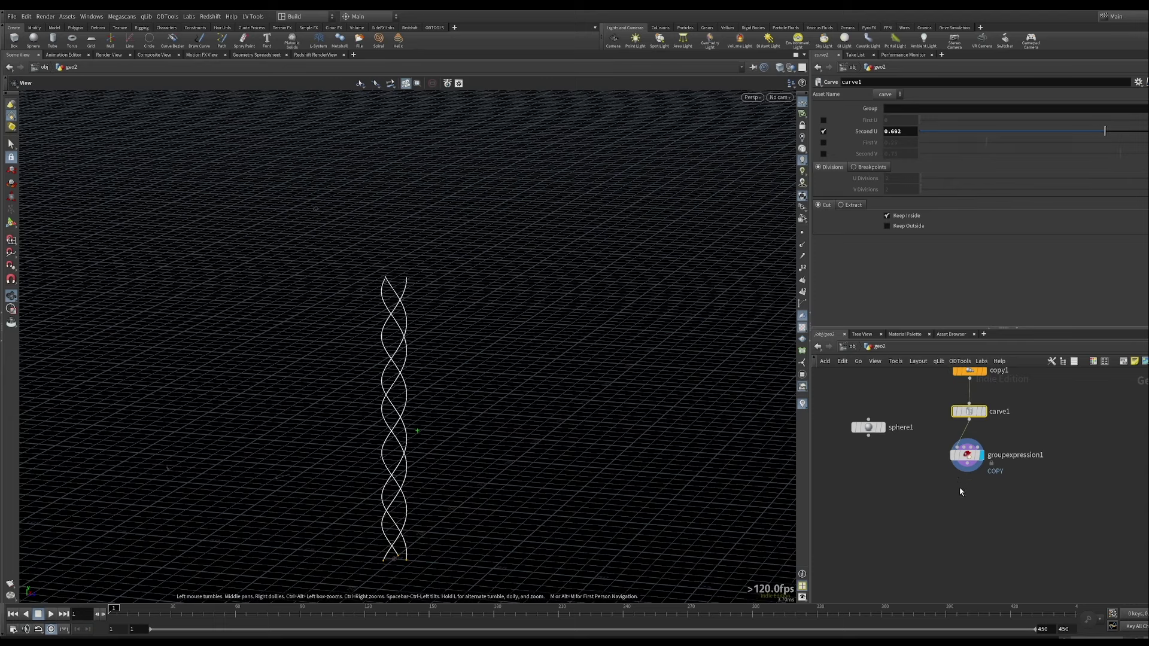
key("Tab")
type("REG")
key("Escape")
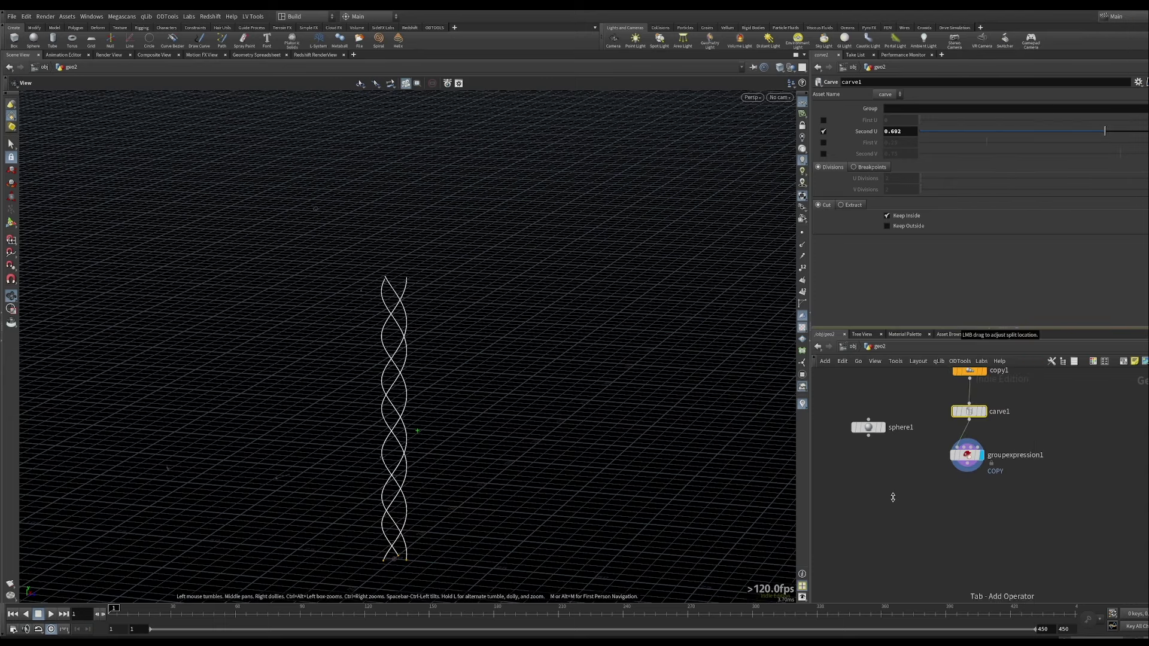
key("Tab")
type("REVE")
left_click(1033, 26)
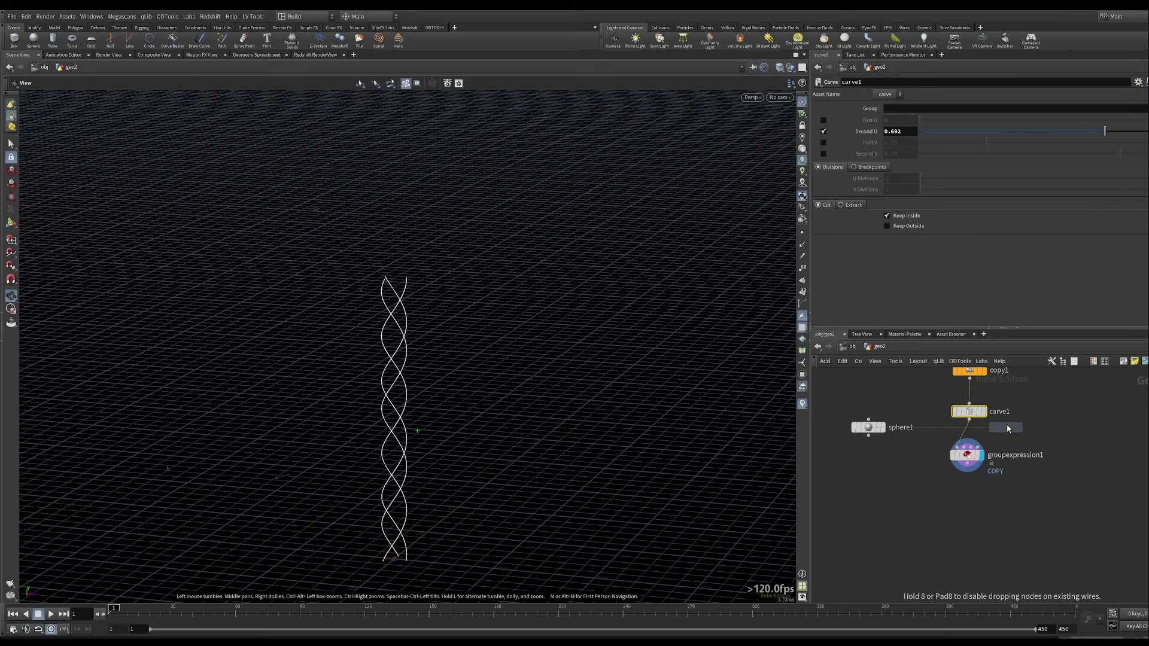
left_click(961, 444)
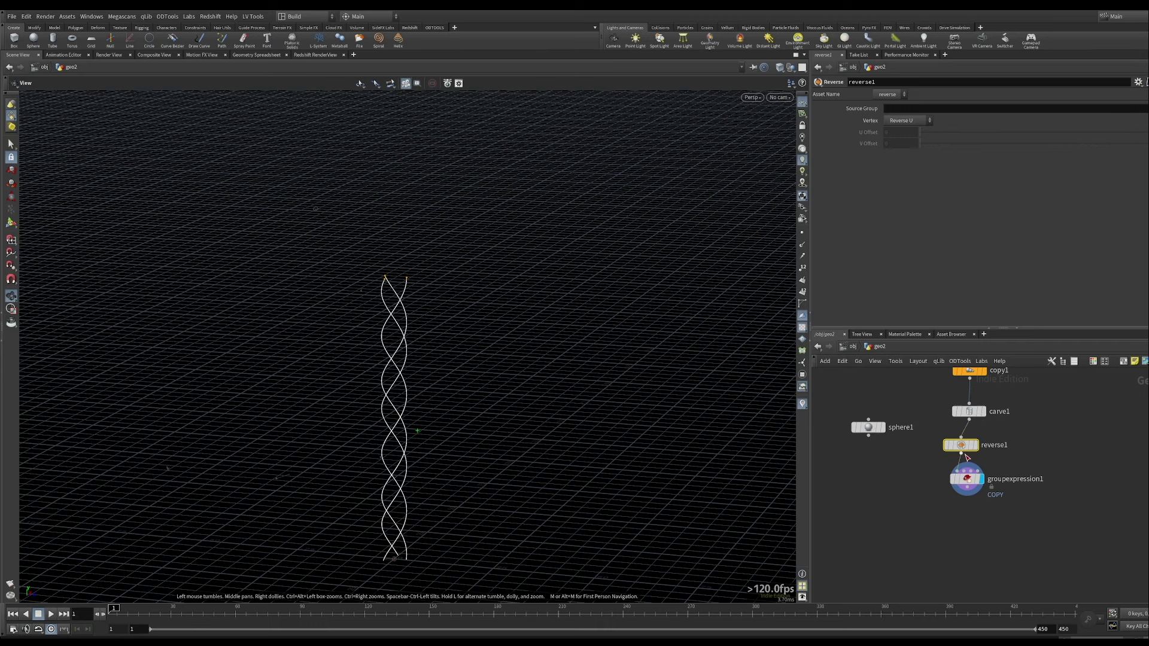
Raise the Carve node's Second U to about 0.956 to test the reversed curves.
left_click(969, 411)
left_click_drag(1103, 143, 1134, 160)
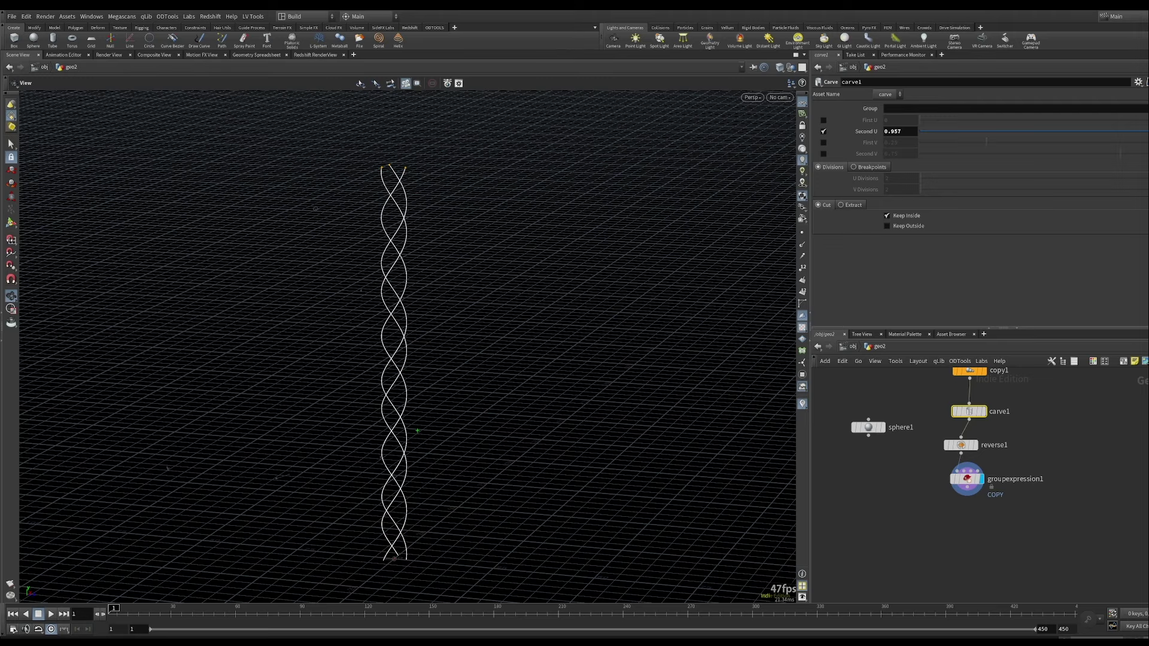
Add and display a Copy to Points node fed by the sphere and the Group Expression, with Target Points set to COPY.
key("Tab")
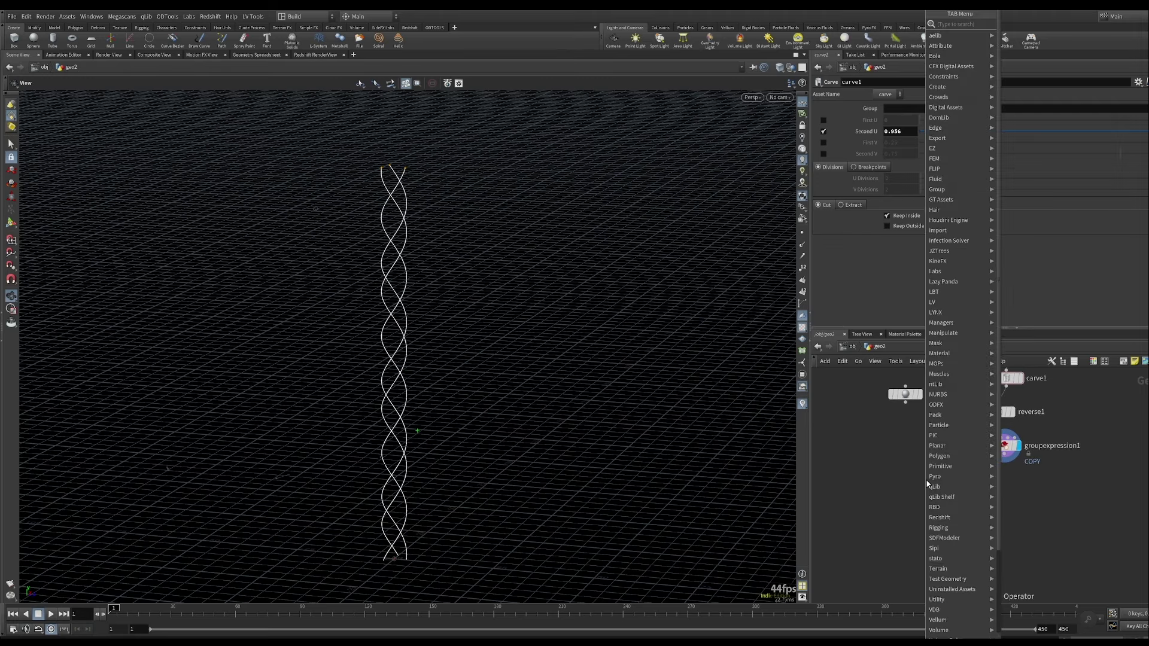
type("copy")
key("Down")
key("Down")
key("Return")
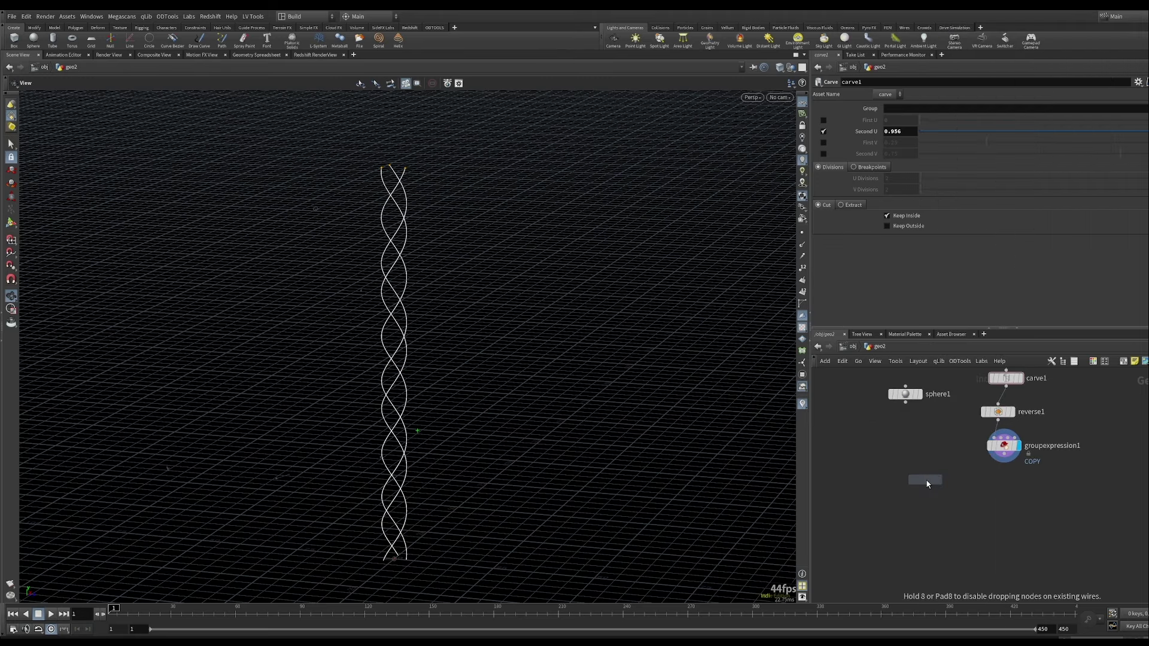
left_click(927, 484)
left_click_drag(934, 474, 925, 396)
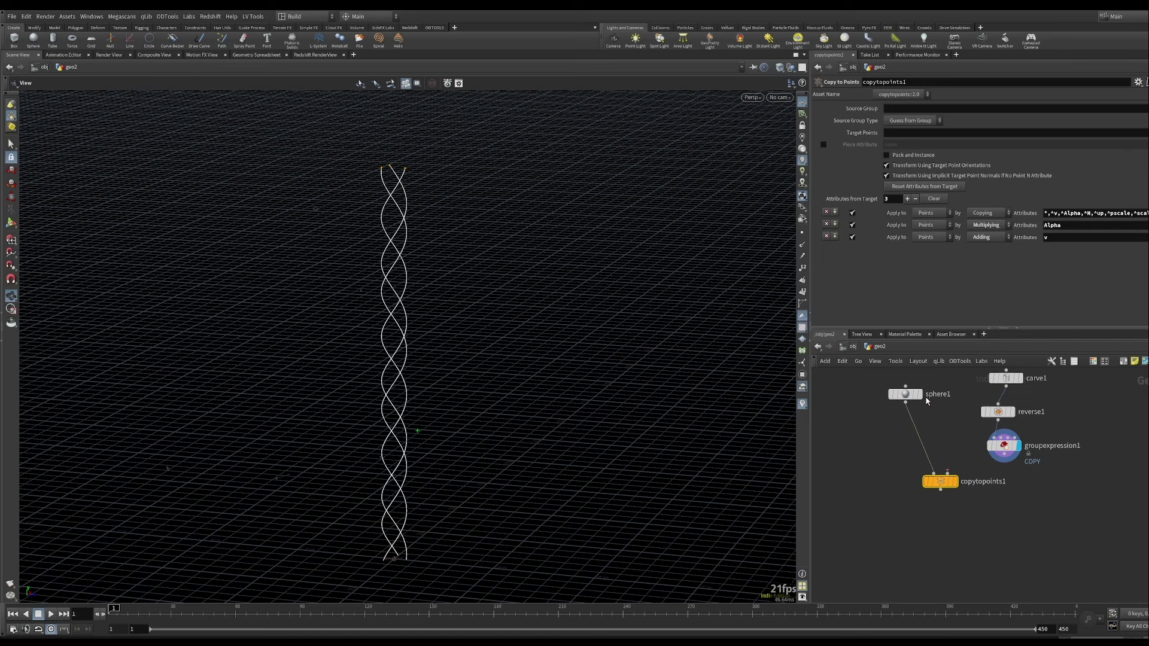
mouse_move(950, 473)
left_mouse_down()
mouse_move(943, 494)
mouse_move(956, 487)
left_mouse_up()
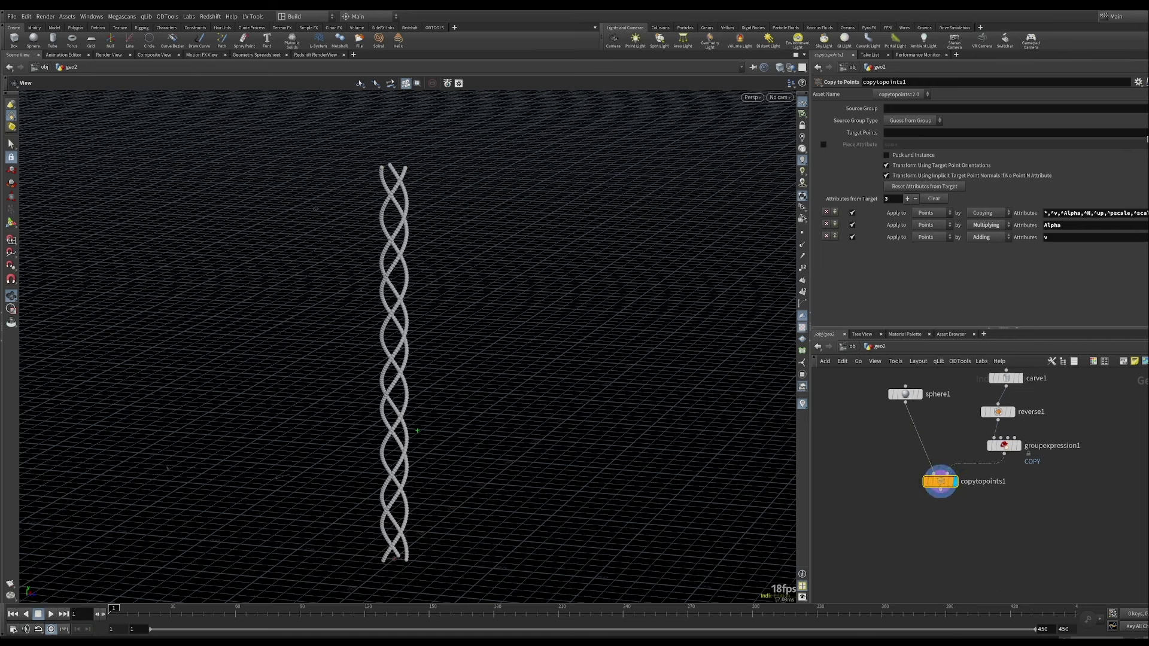
left_click(1147, 133)
left_click(1143, 154)
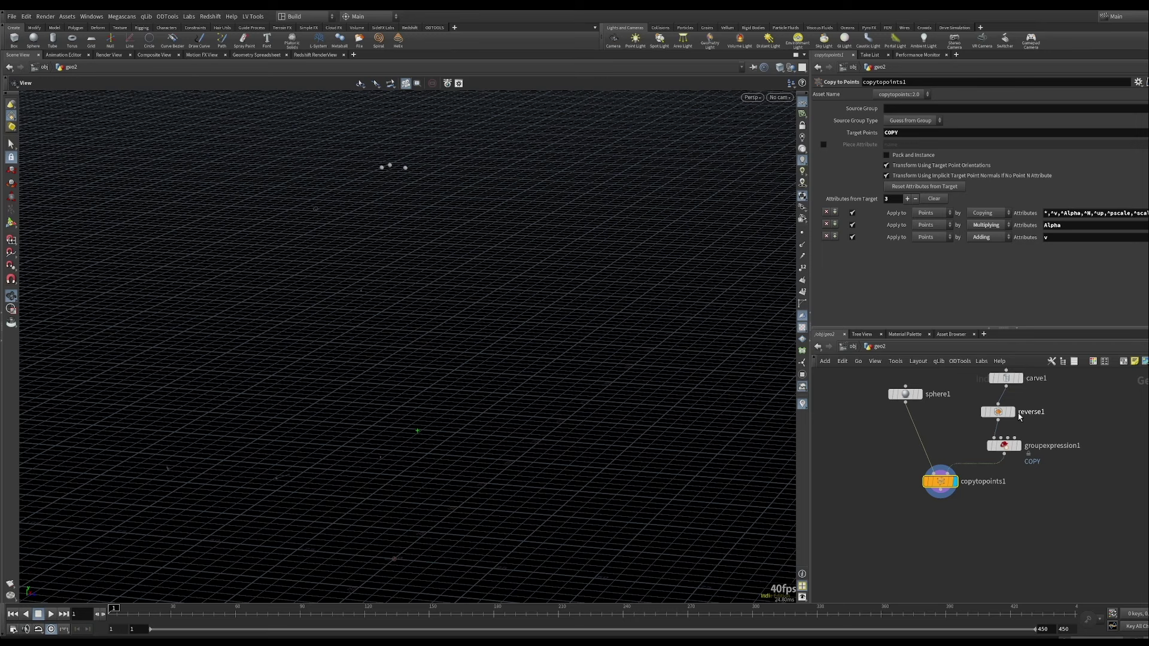
Drive the Carve node's Second U with the expression fit($F, 0, 300, 0.001, 1).
left_click(1006, 378)
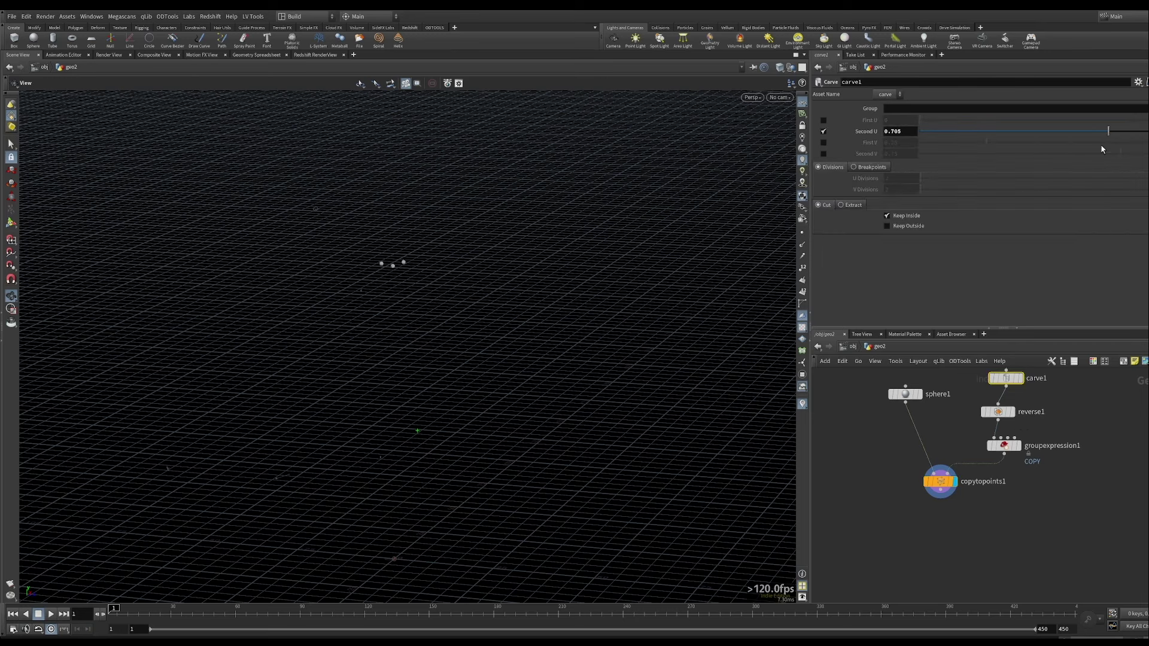
left_click_drag(1108, 130, 922, 142)
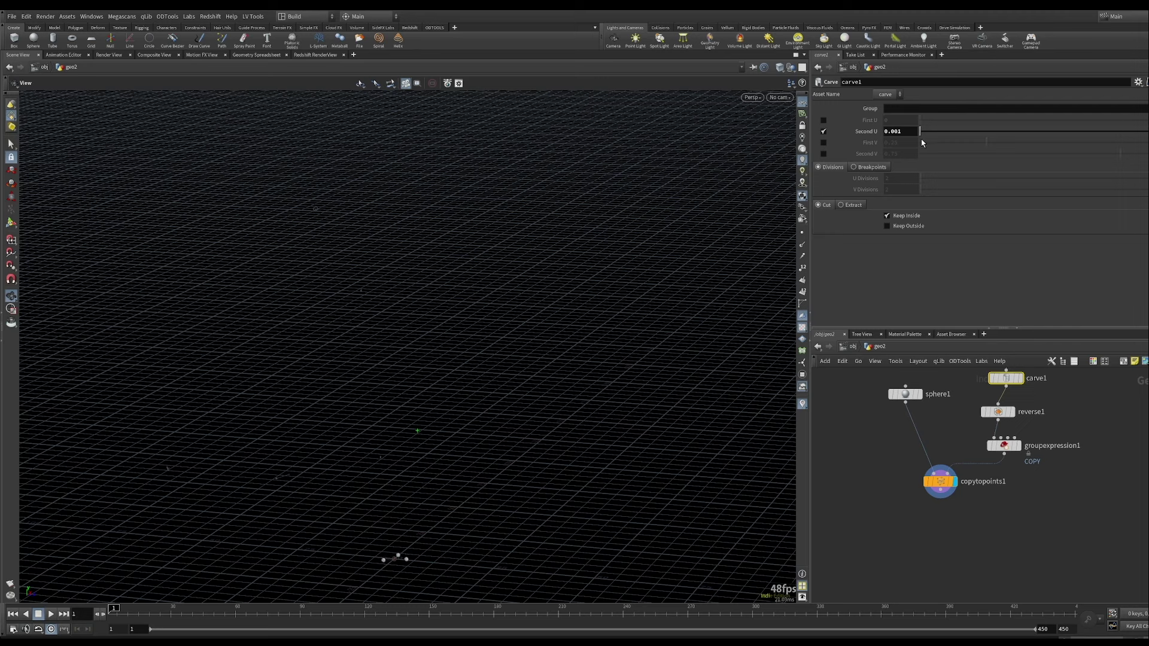
left_click(865, 134)
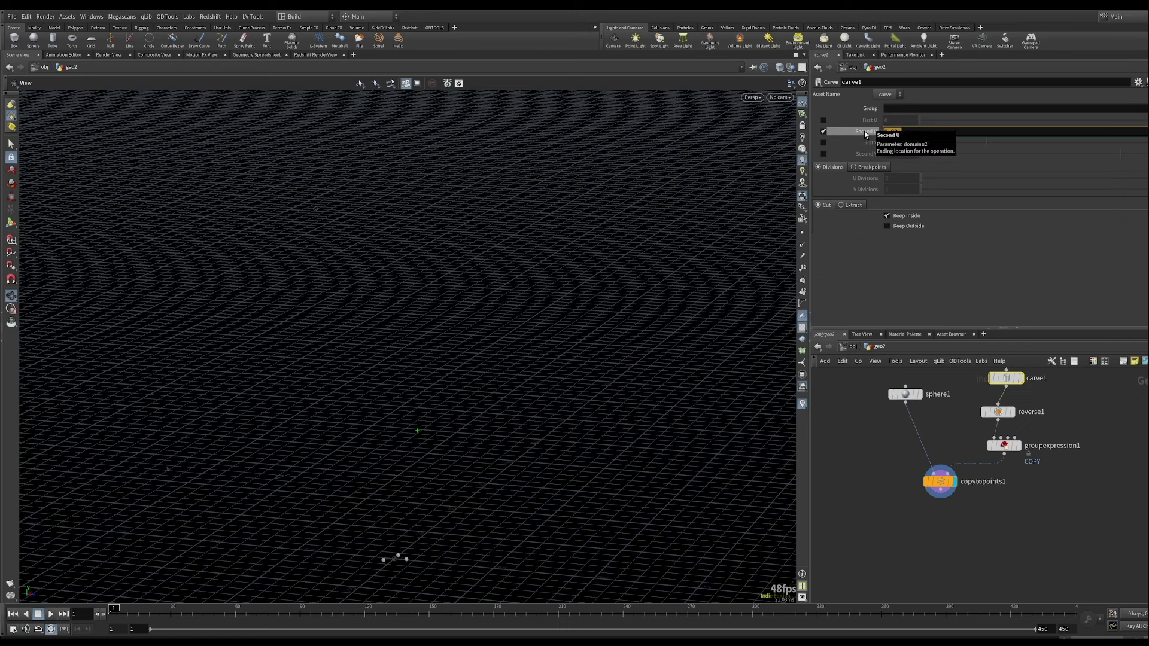
type("fit")
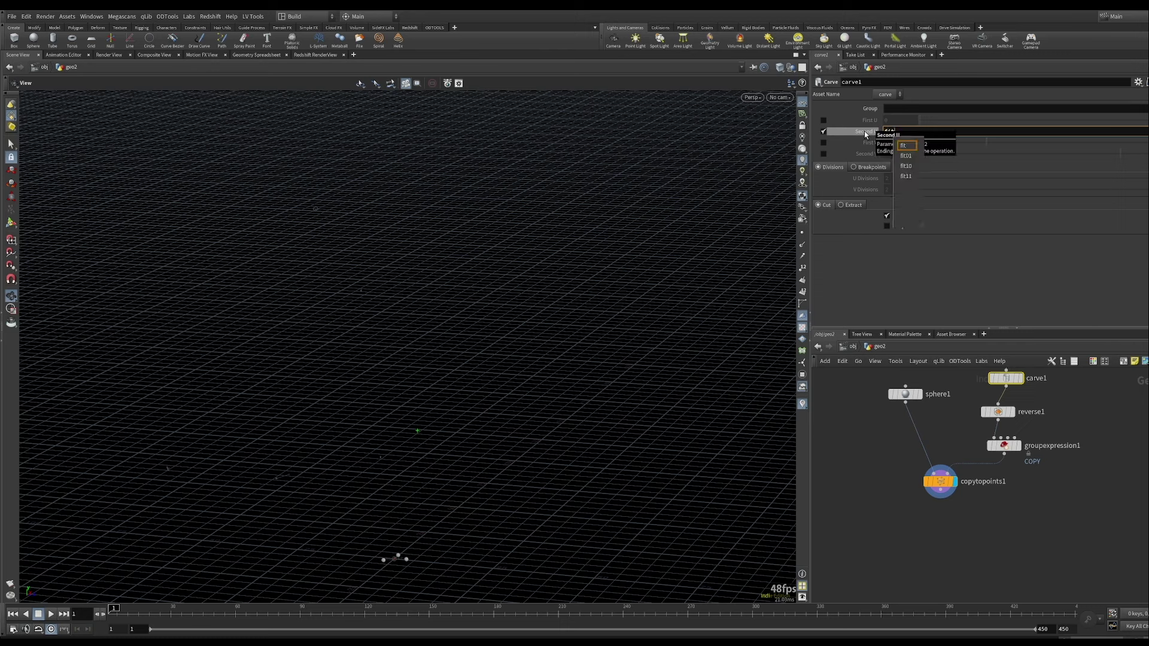
type("(")
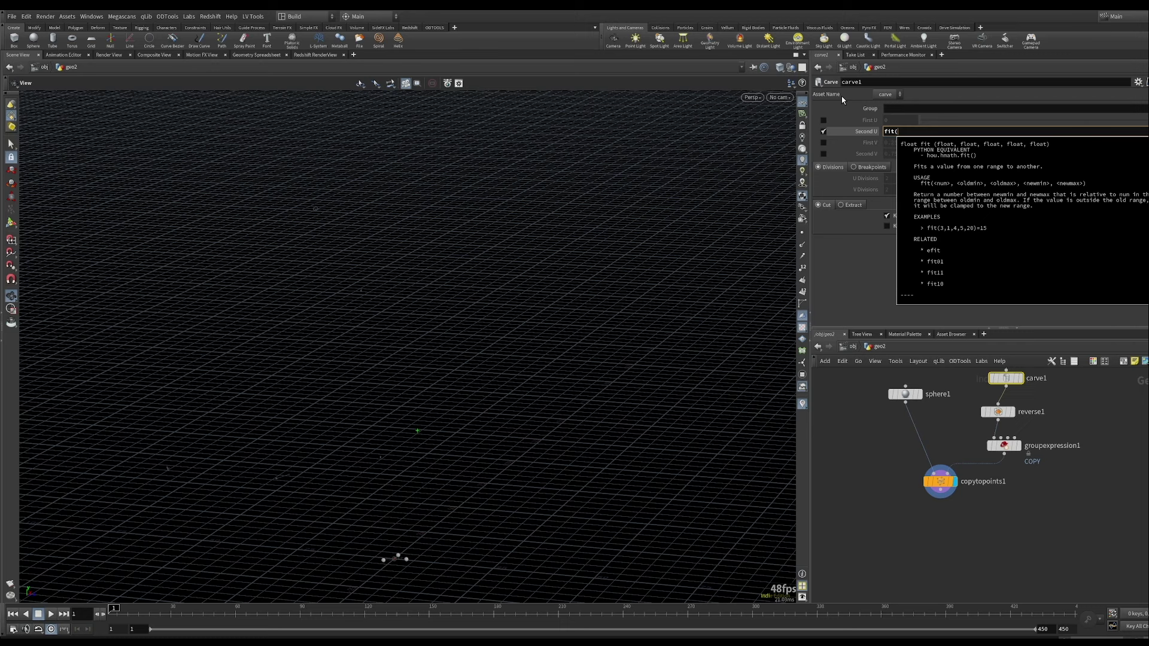
type("$F")
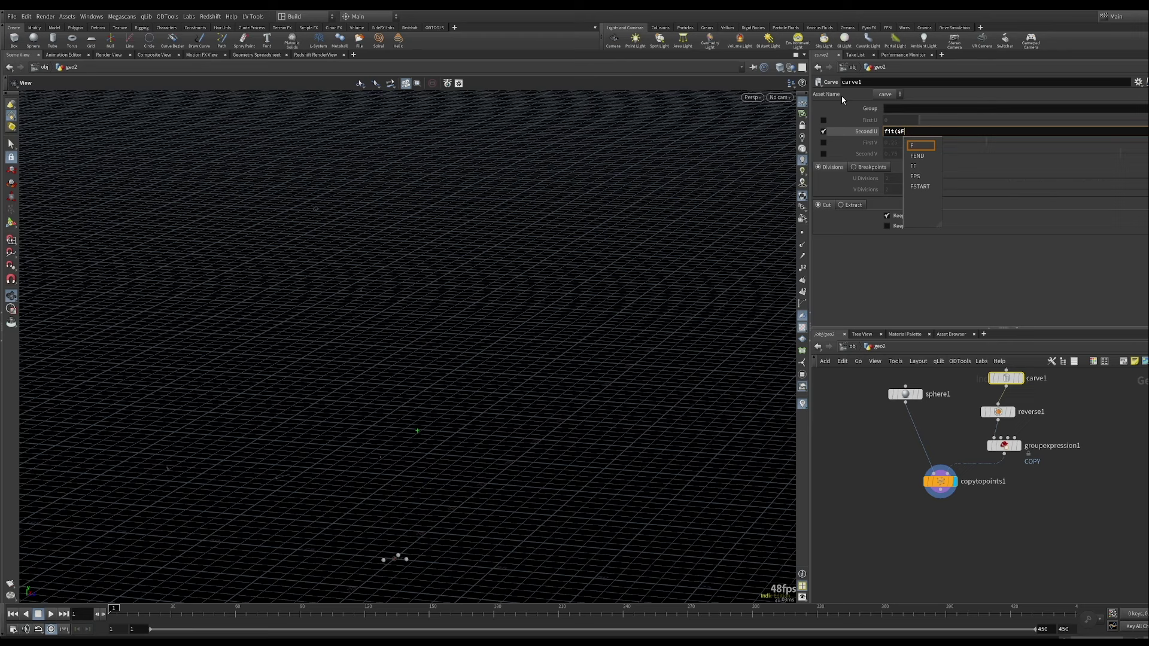
type(",")
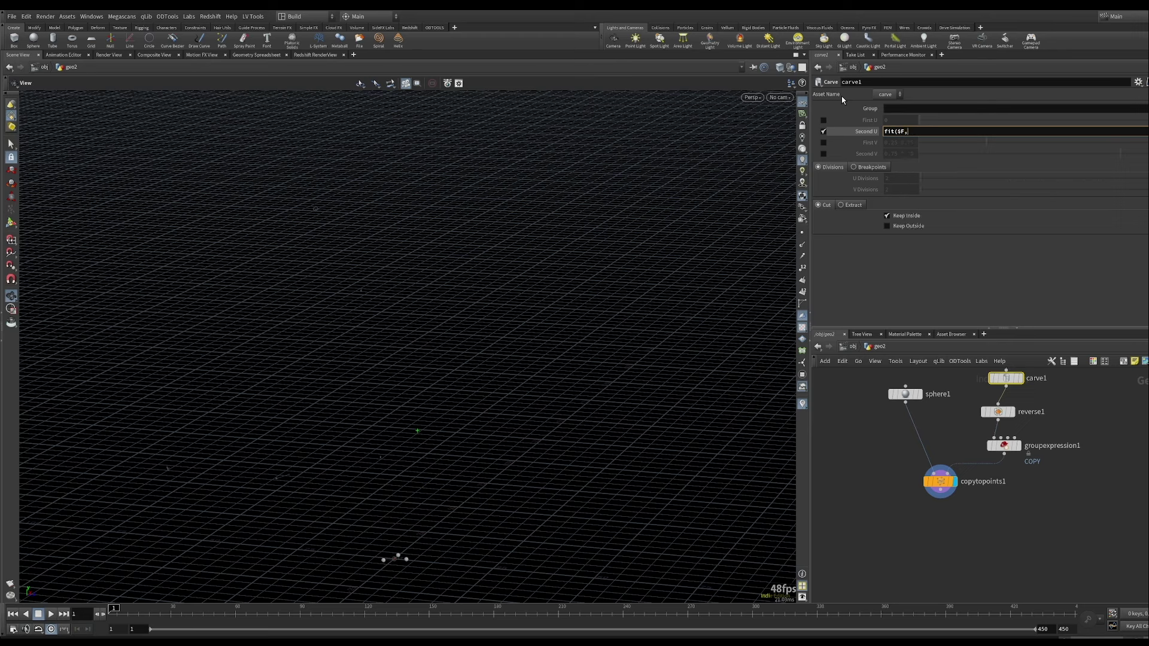
type(" 0, ")
type("300")
type(", 0, ")
type(".001, 1")
key("Return")
Play the animation of the rising spheres, stop it, and scrub back to frame 136.
left_click(51, 614)
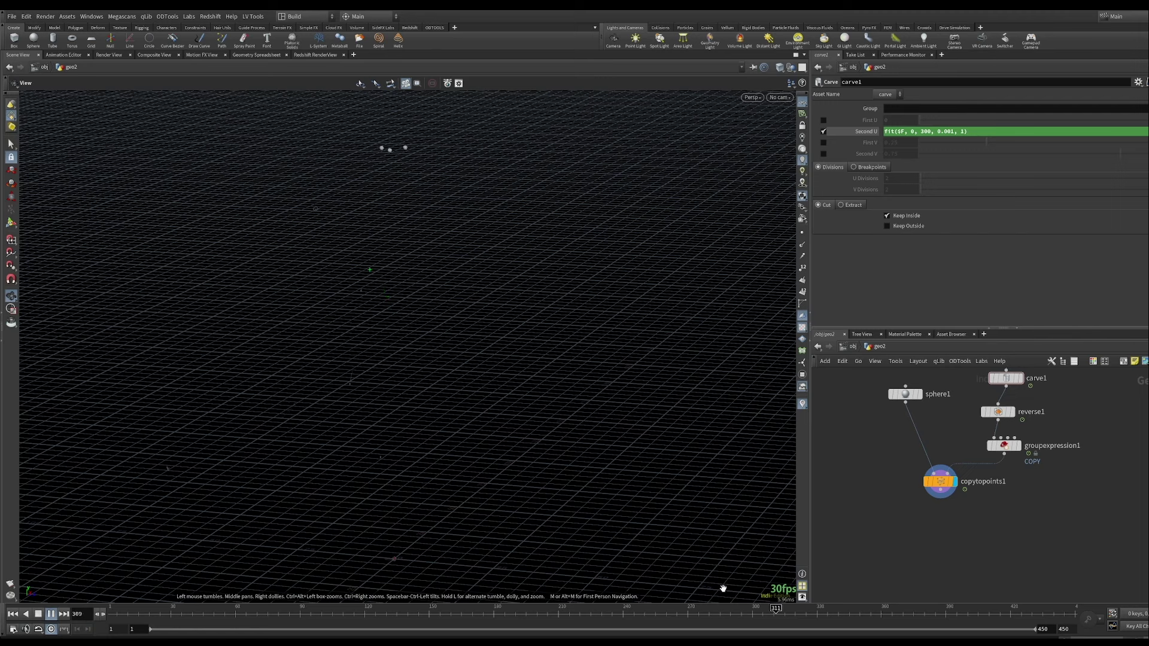
left_click(51, 614)
left_click_drag(256, 615, 399, 612)
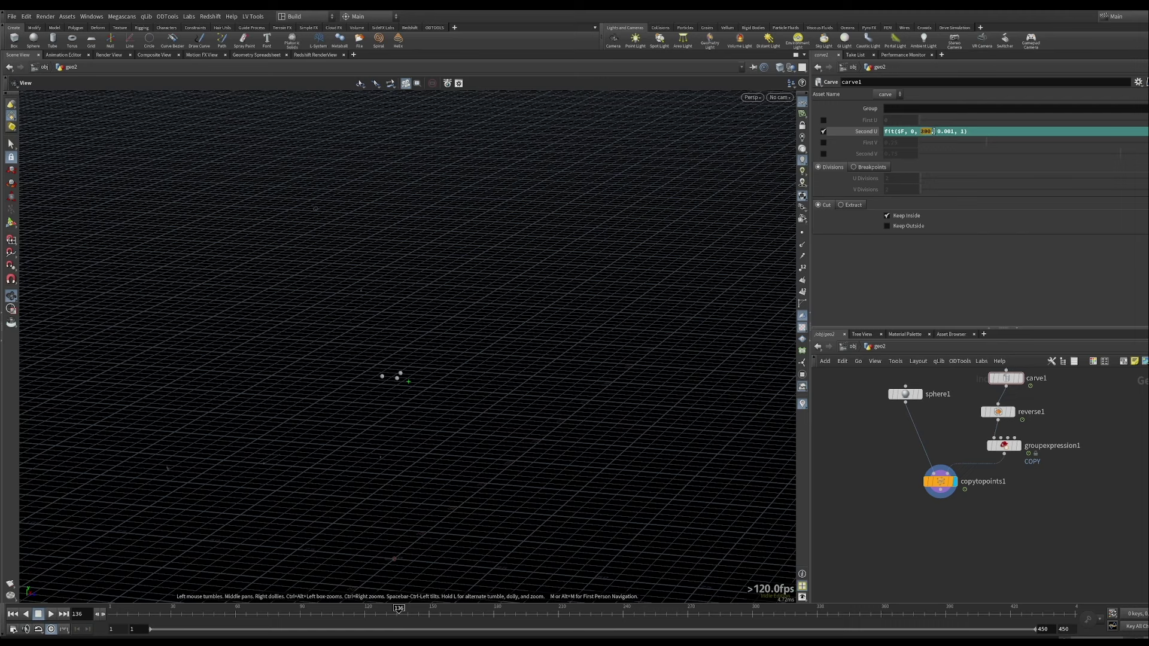
Change the end frame in the Second U fit expression to 200 and play the animation from the start.
type("200")
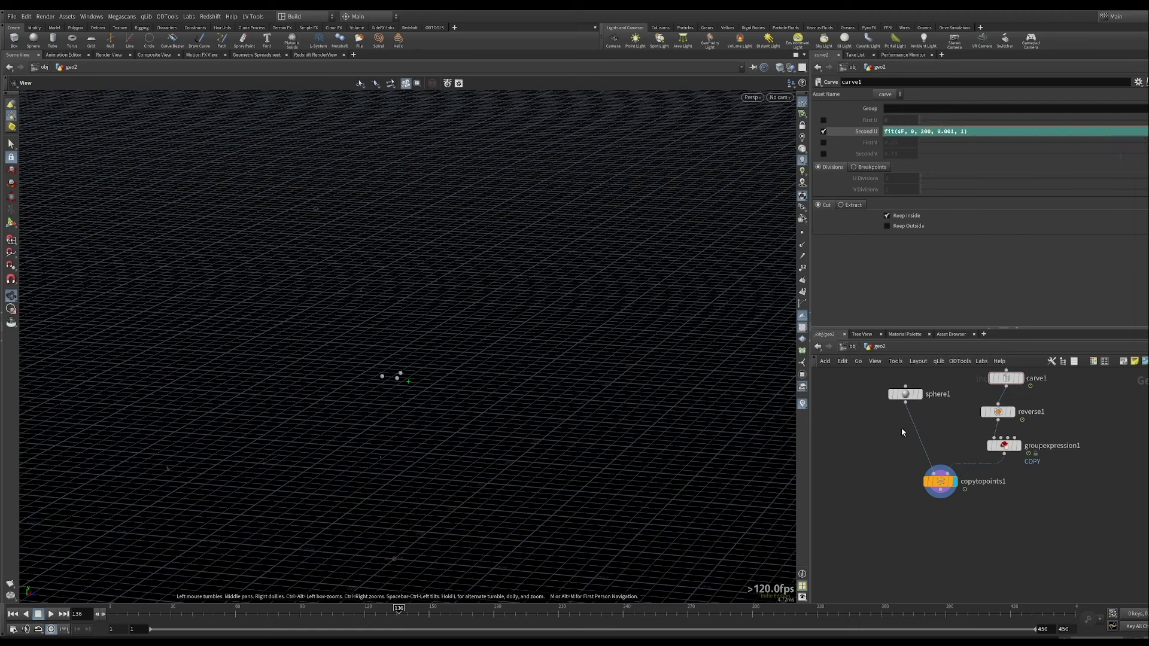
key("Return")
left_click_drag(125, 614, 91, 615)
left_click(51, 615)
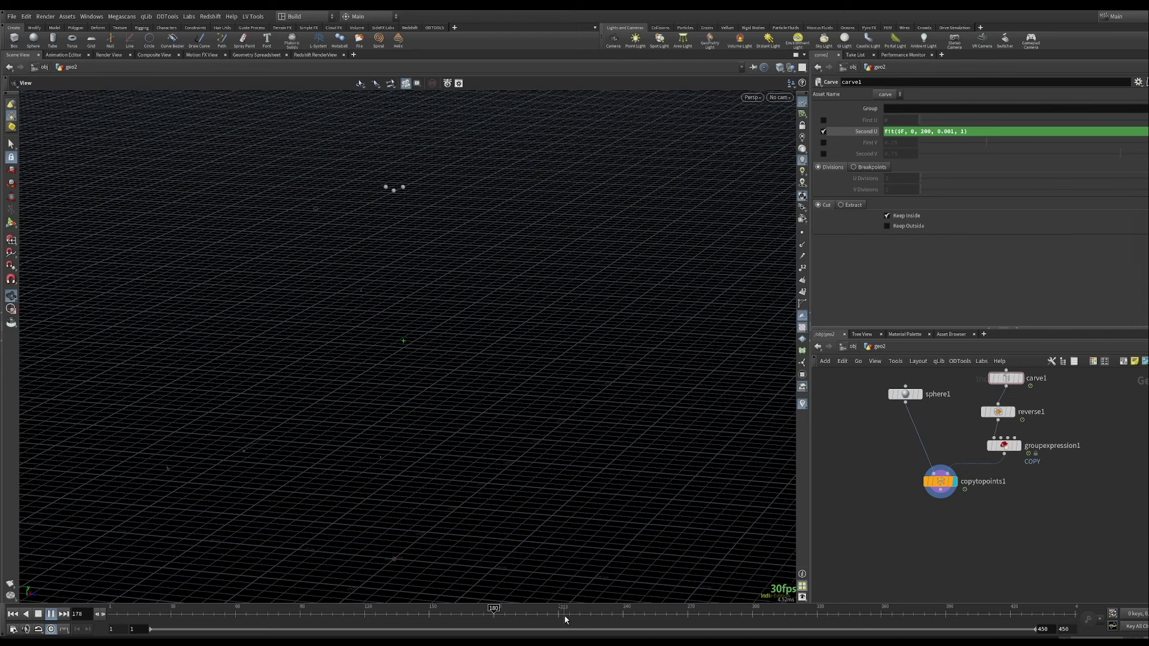
left_click(53, 615)
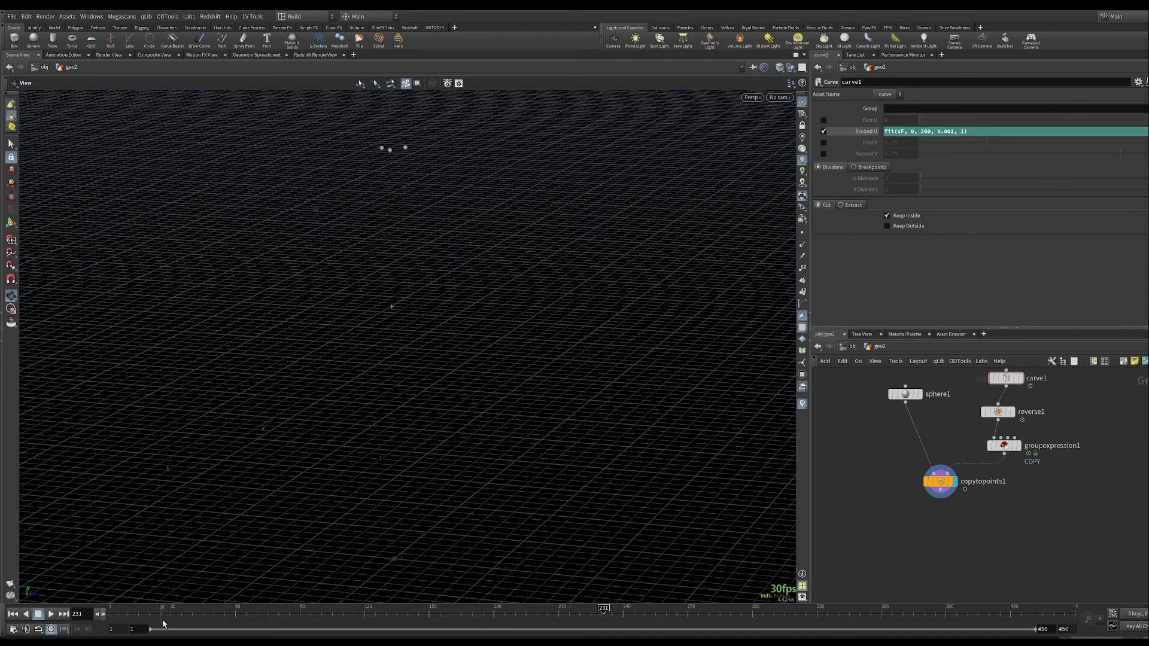
Restore 300 as the end frame in the Second U expression, play the animation briefly, and return to frame 1.
left_click_drag(162, 618, 95, 617)
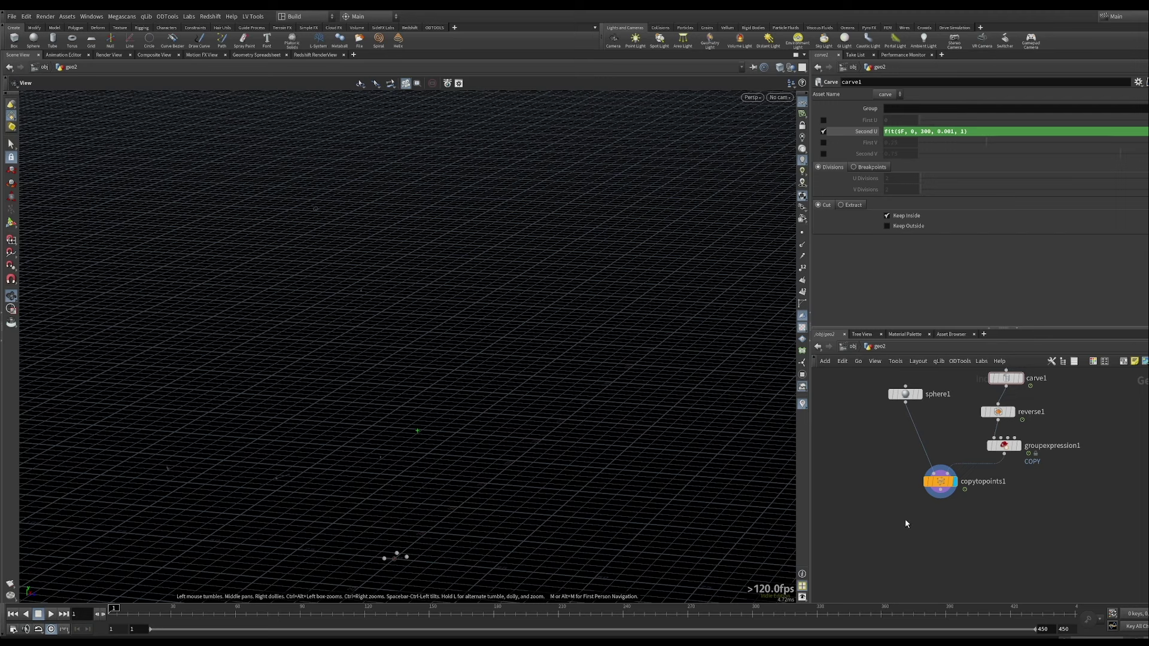
left_click(52, 615)
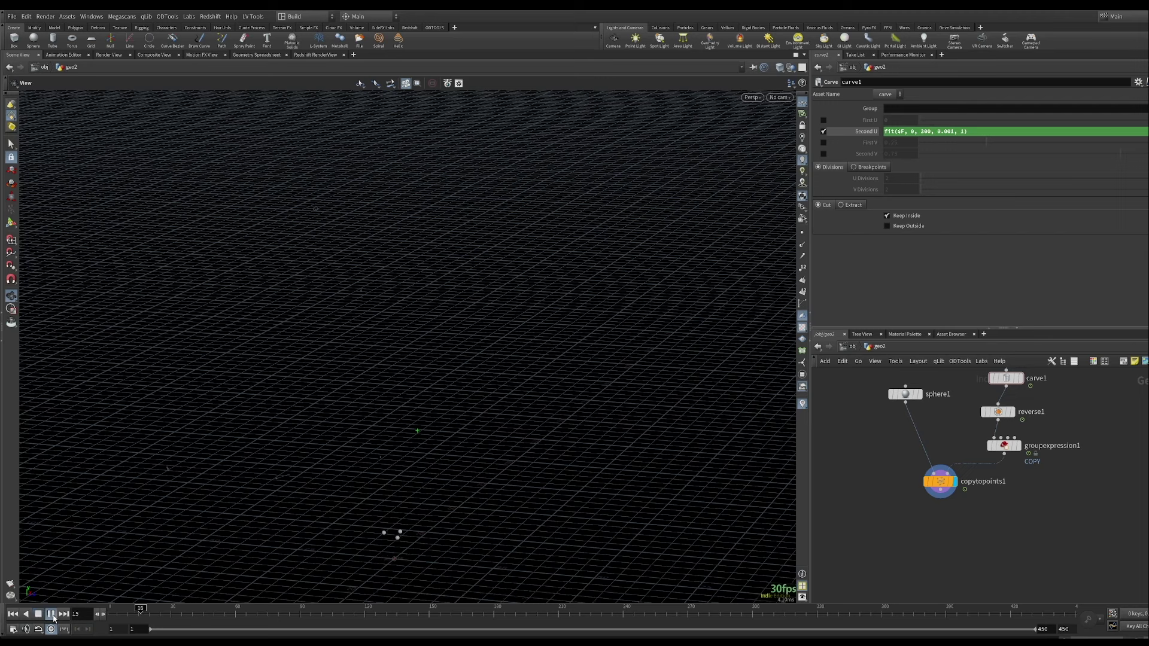
left_click(54, 615)
key("ctrl+Up")
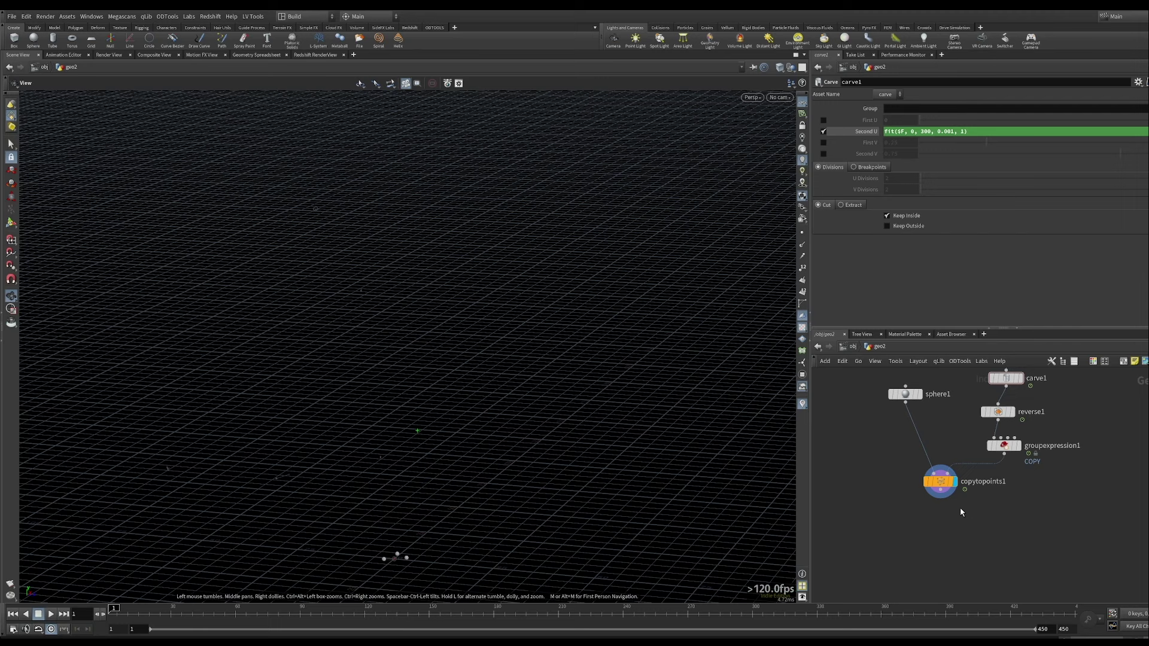
Tidy the network with rounded wires and an automatic node layout, and shift Copy to Points slightly left of the Group Expression node.
scroll(958, 508, "down", 2)
middle_click_drag(960, 527, 967, 529)
scroll(964, 520, "down", 4)
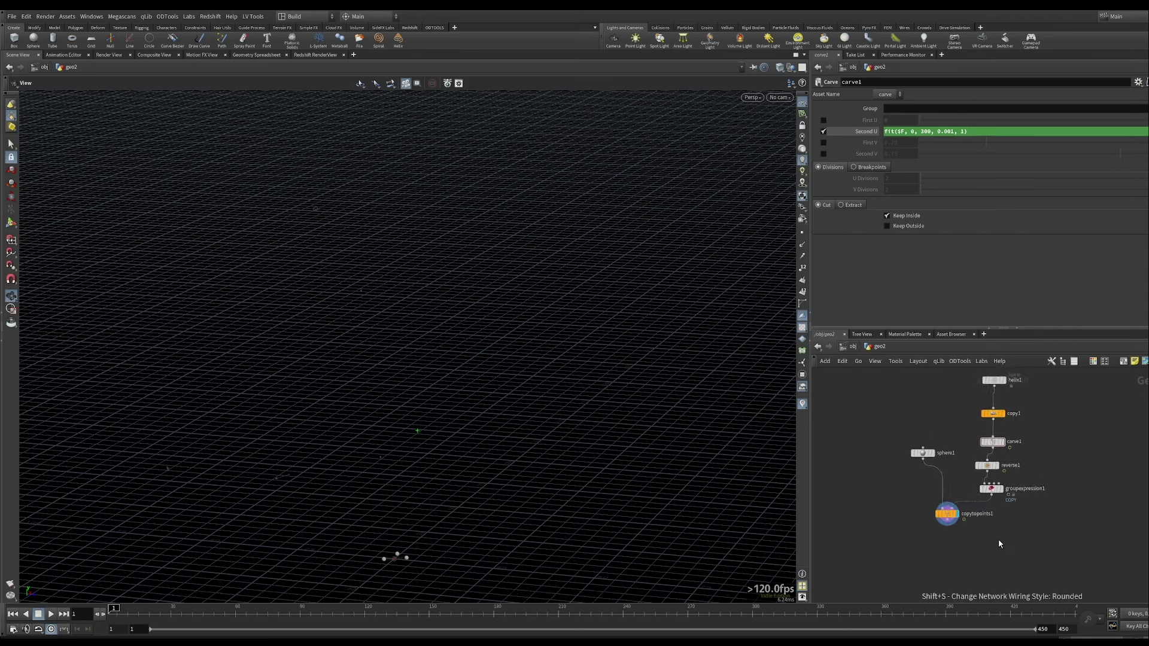
left_click_drag(996, 407, 995, 415)
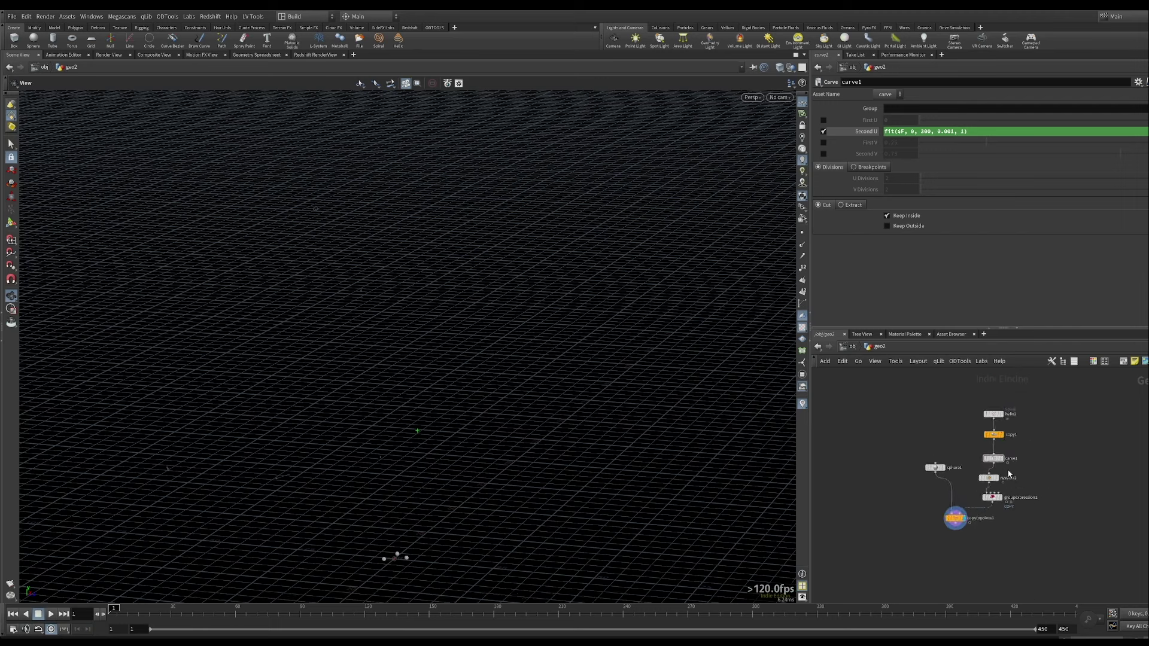
key("l")
scroll(1042, 526, "up", 1)
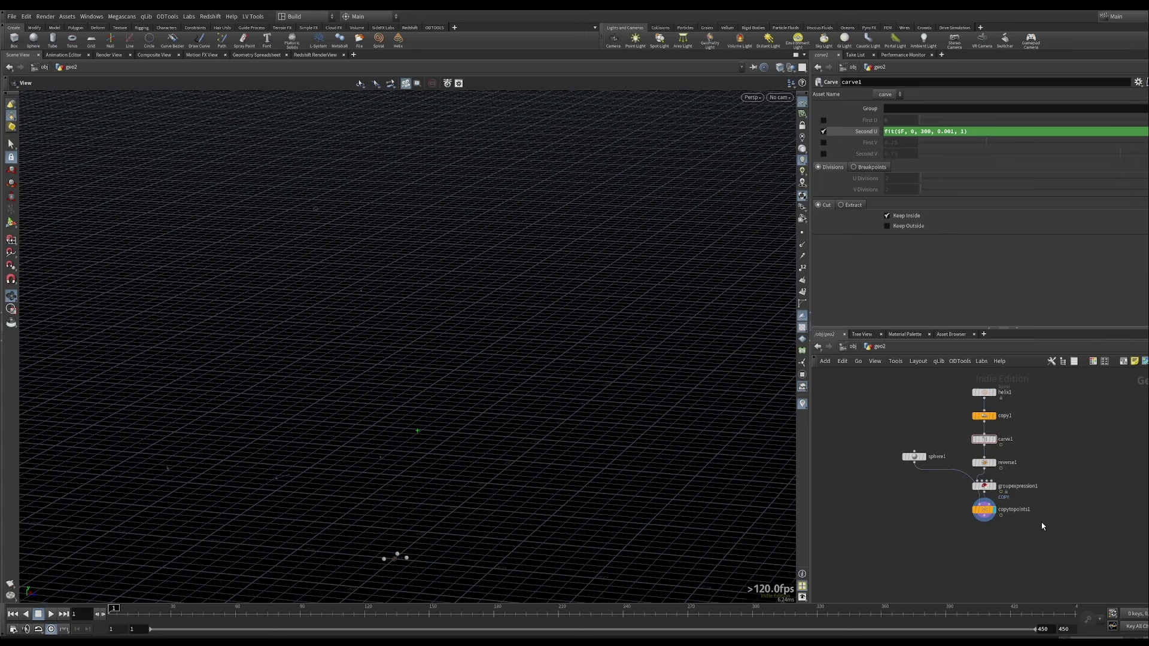
scroll(1041, 524, "up", 2)
left_click_drag(958, 506, 934, 507)
middle_click_drag(862, 554, 883, 523)
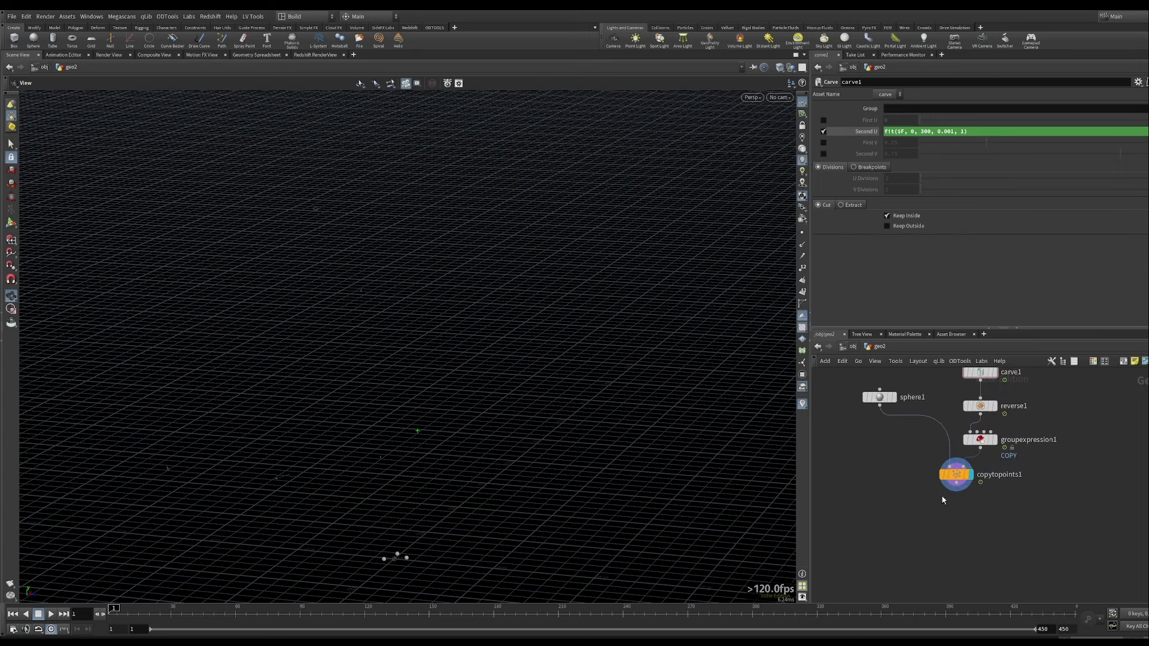
Add a Pyro Source node fed by Copy to Points and display it, framing the three spheres closely.
scroll(942, 498, "up", 1)
key("Tab")
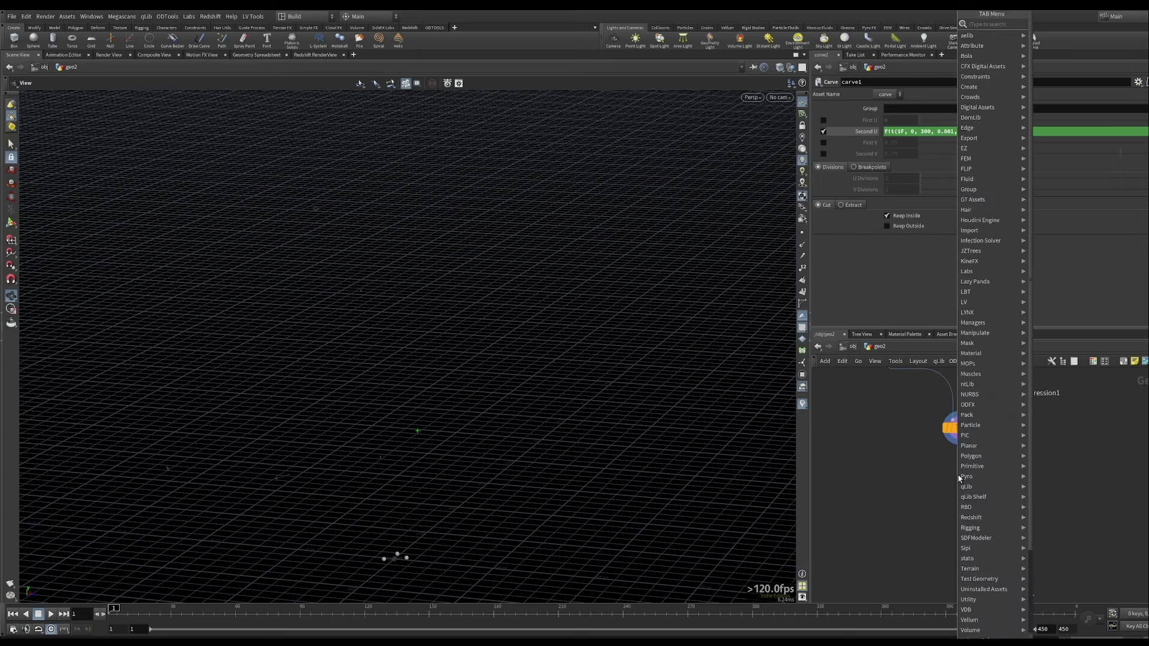
type("pyro")
key("Down")
key("Return")
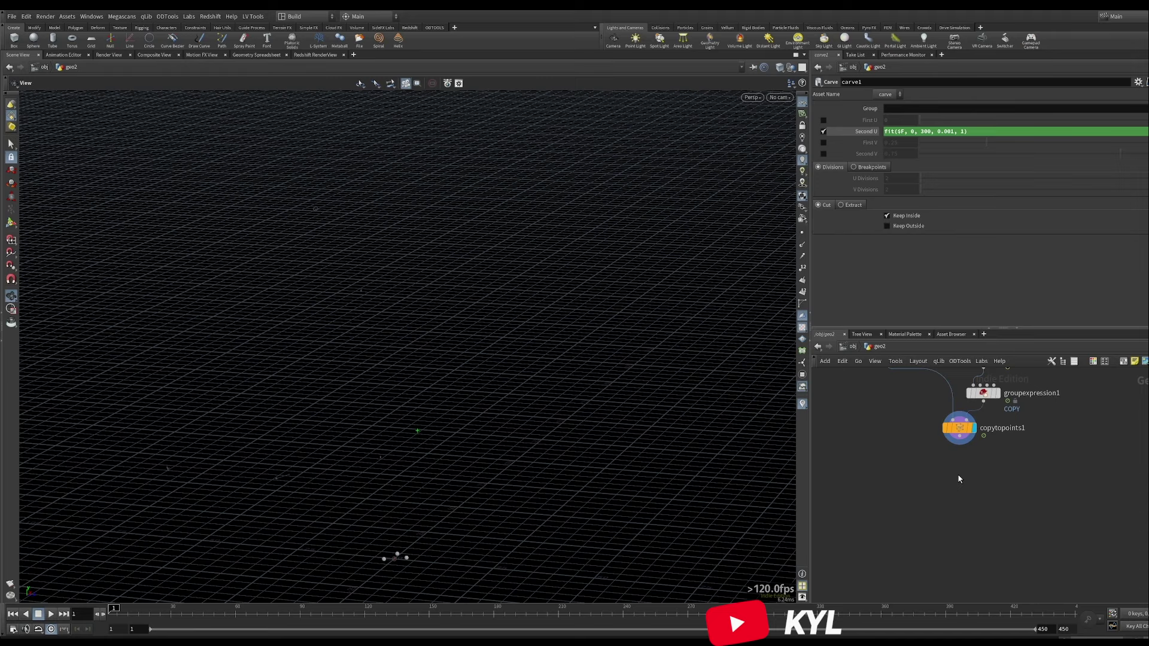
left_click(957, 473)
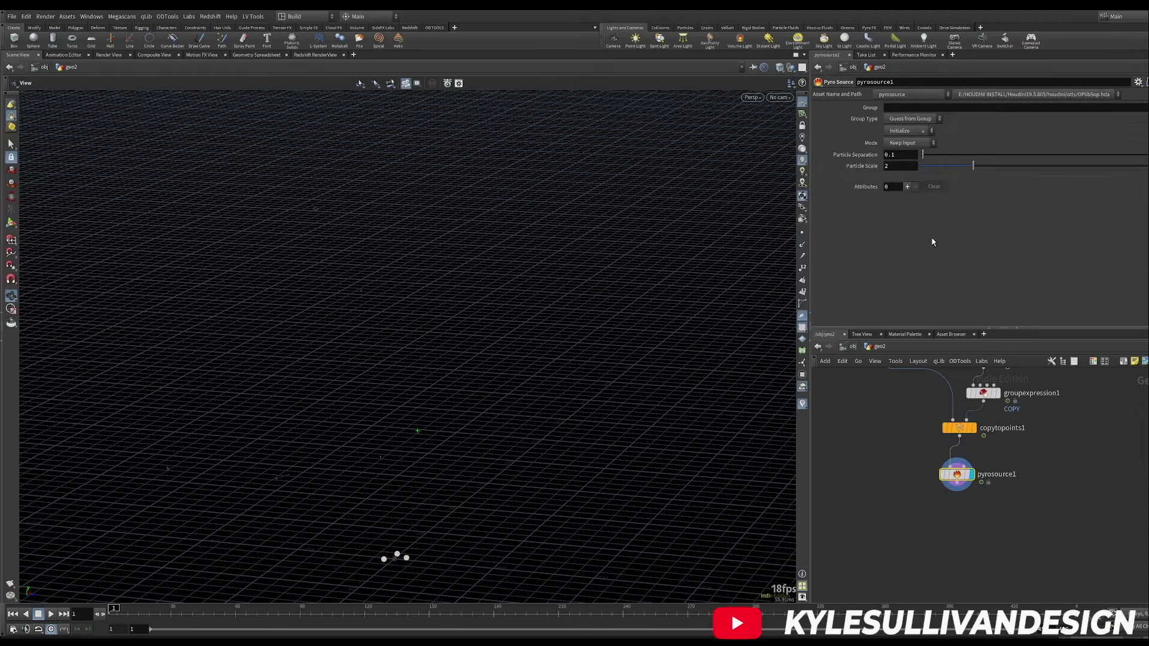
middle_click_drag(910, 372, 928, 425)
right_click_drag(397, 587, 743, 203)
right_click_drag(414, 402, 477, 375)
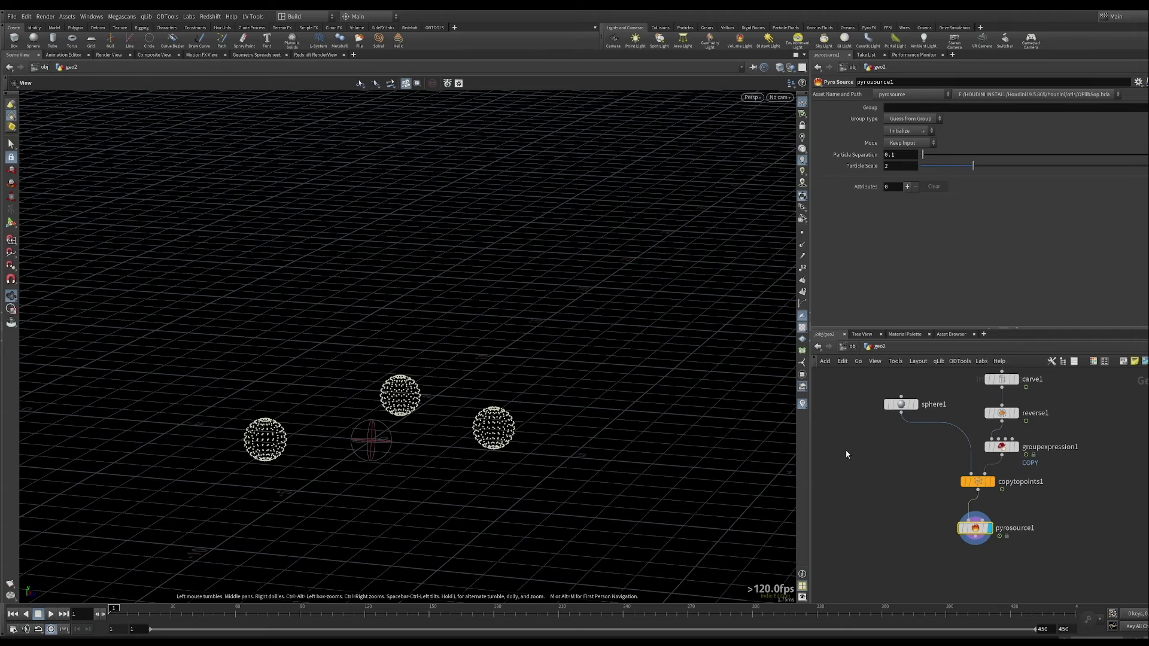
Add a Points from Volume node, feed sphere1 into it, and display its result.
key("Tab")
type("points")
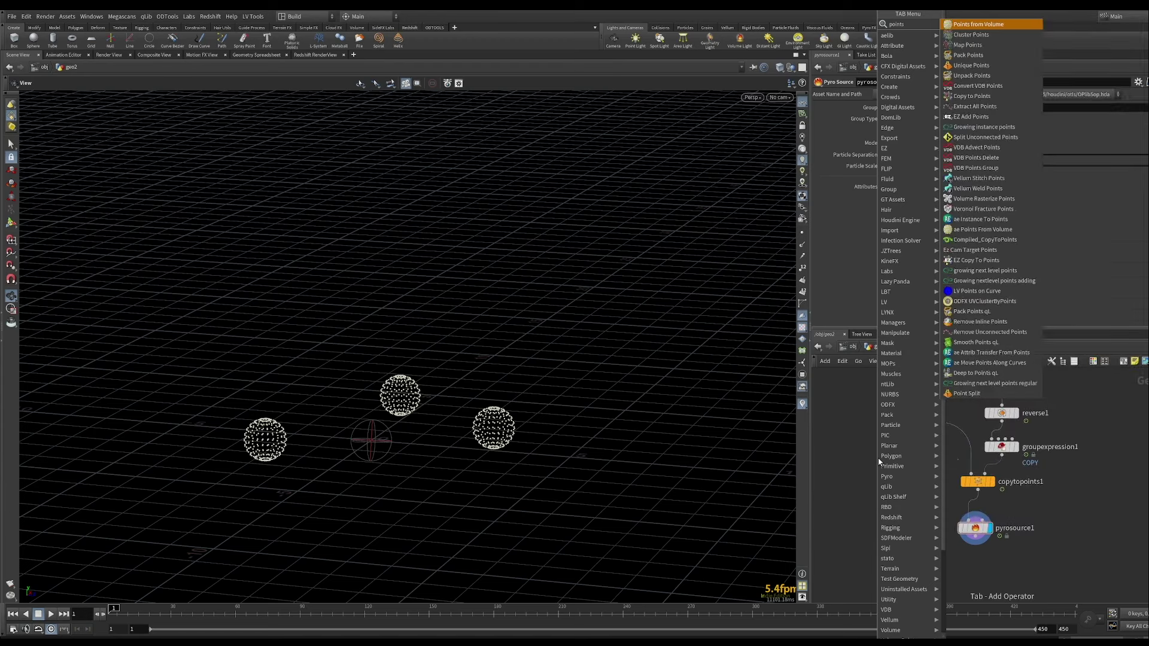
key("Return")
left_click(877, 458)
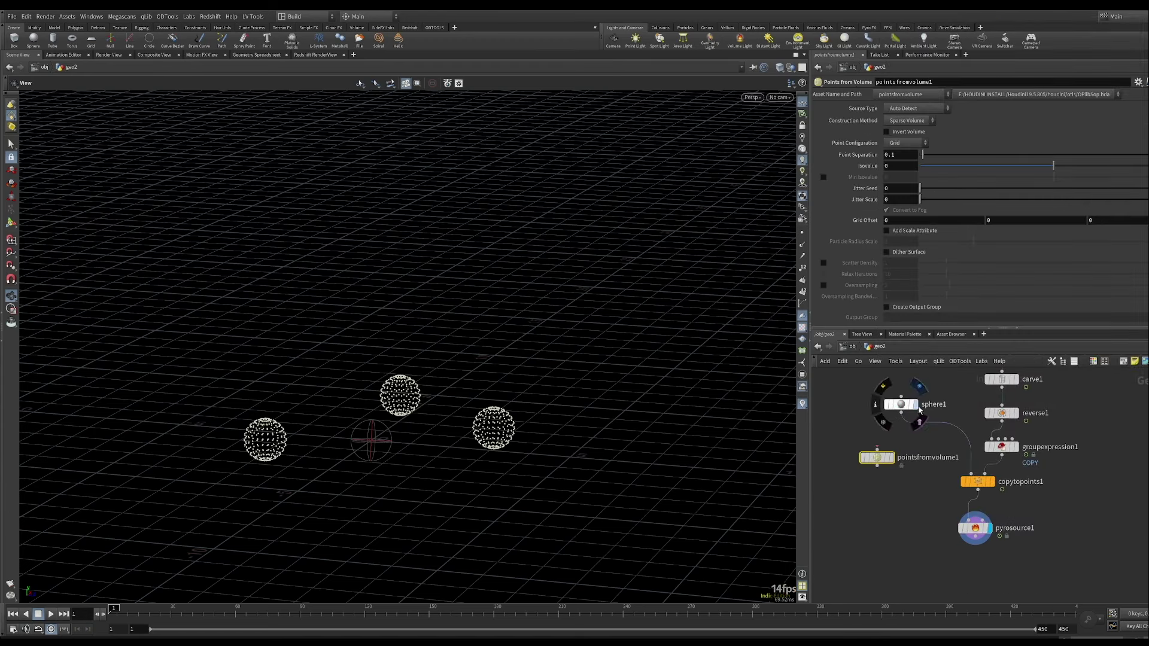
left_click(916, 405)
left_click_drag(902, 413, 877, 449)
left_click(893, 458)
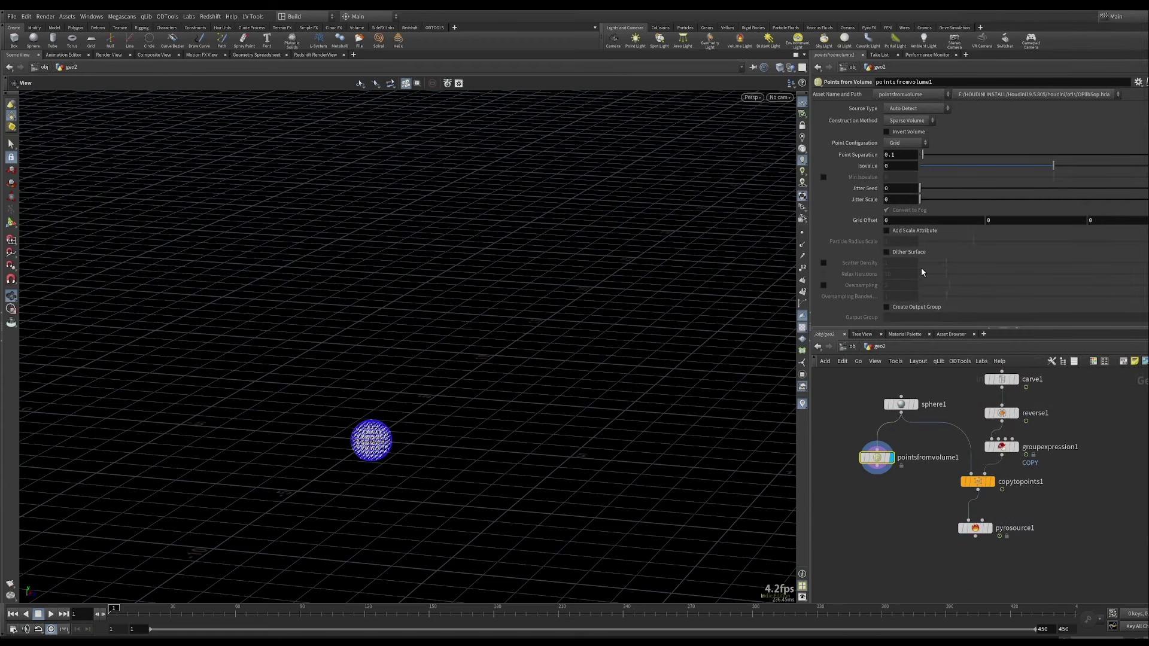
Set Points from Volume to Jitter Seed 0.36, Jitter Scale 0.57 and Point Separation 0.06.
left_click_drag(922, 189, 934, 200)
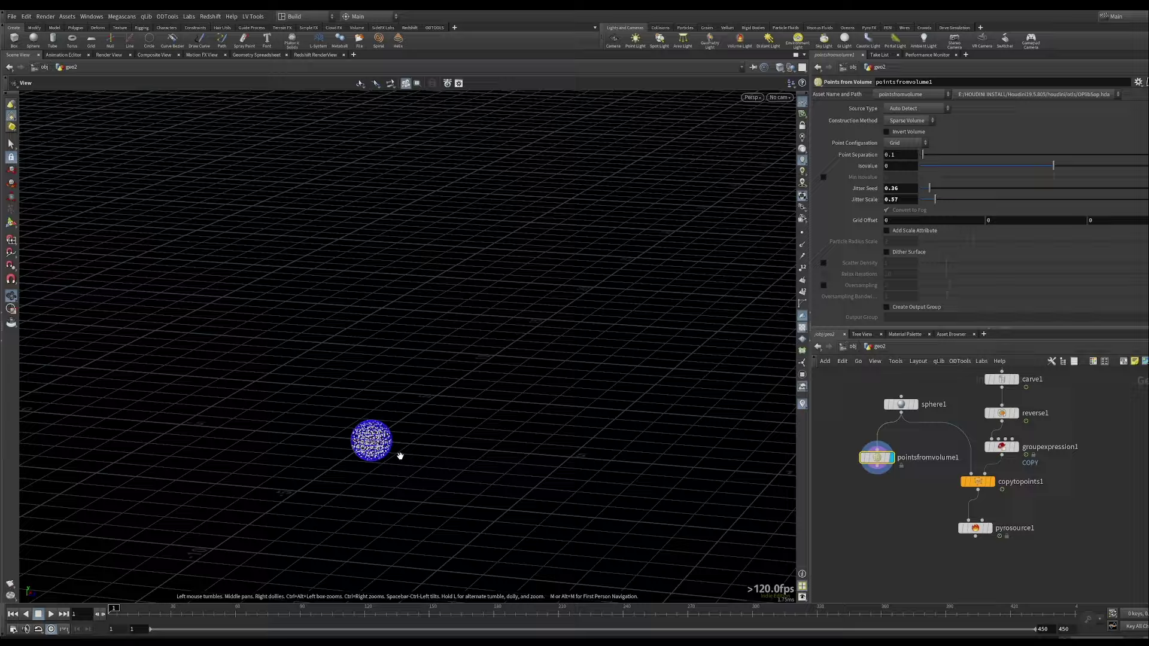
right_click_drag(399, 456, 524, 284, "alt")
middle_click_drag(909, 157, 887, 178)
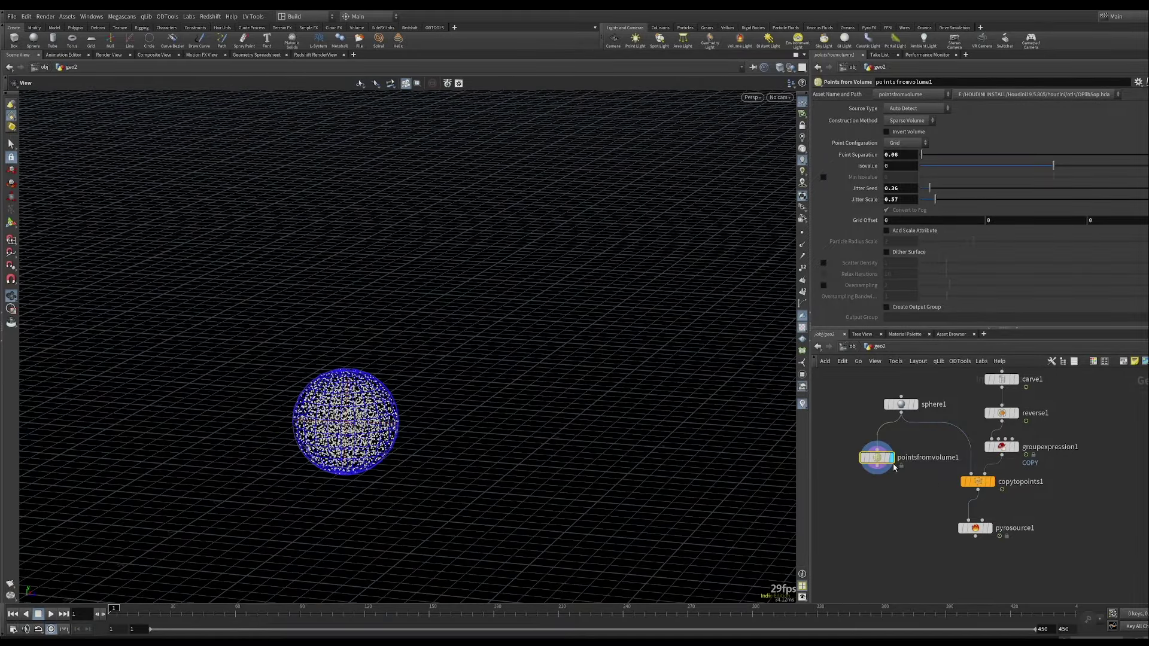
Insert Points from Volume between the sphere and Copy to Points, and display the Pyro Source result at frame 1.
left_click_drag(883, 464, 930, 453)
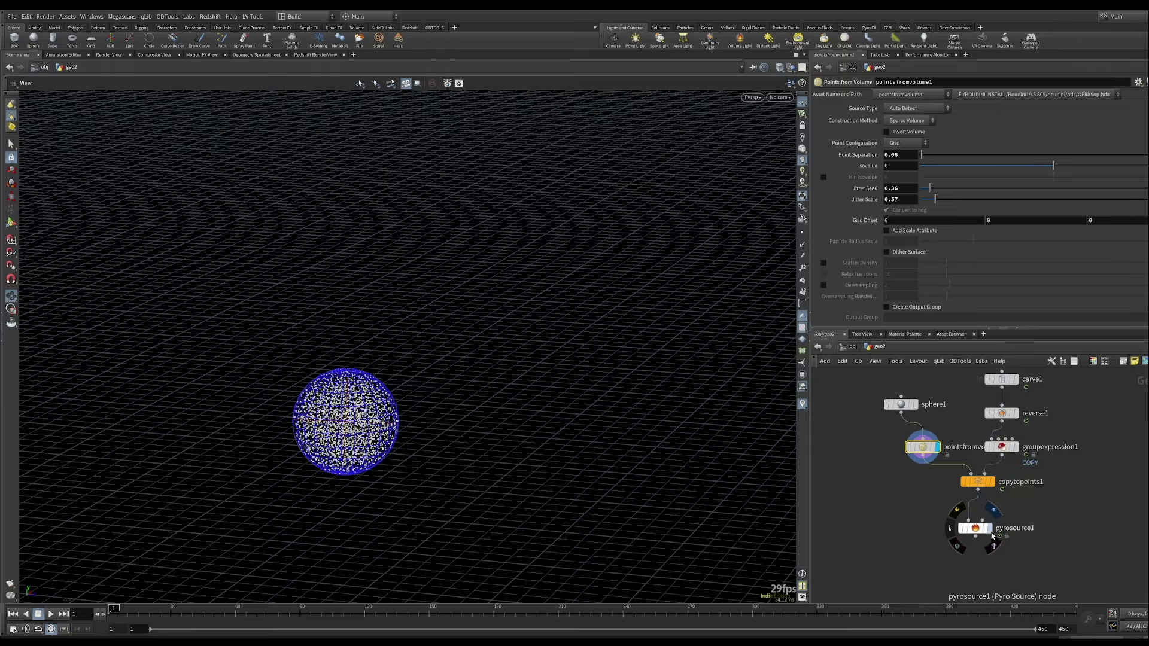
left_click(987, 528)
left_click_drag(679, 444, 636, 353)
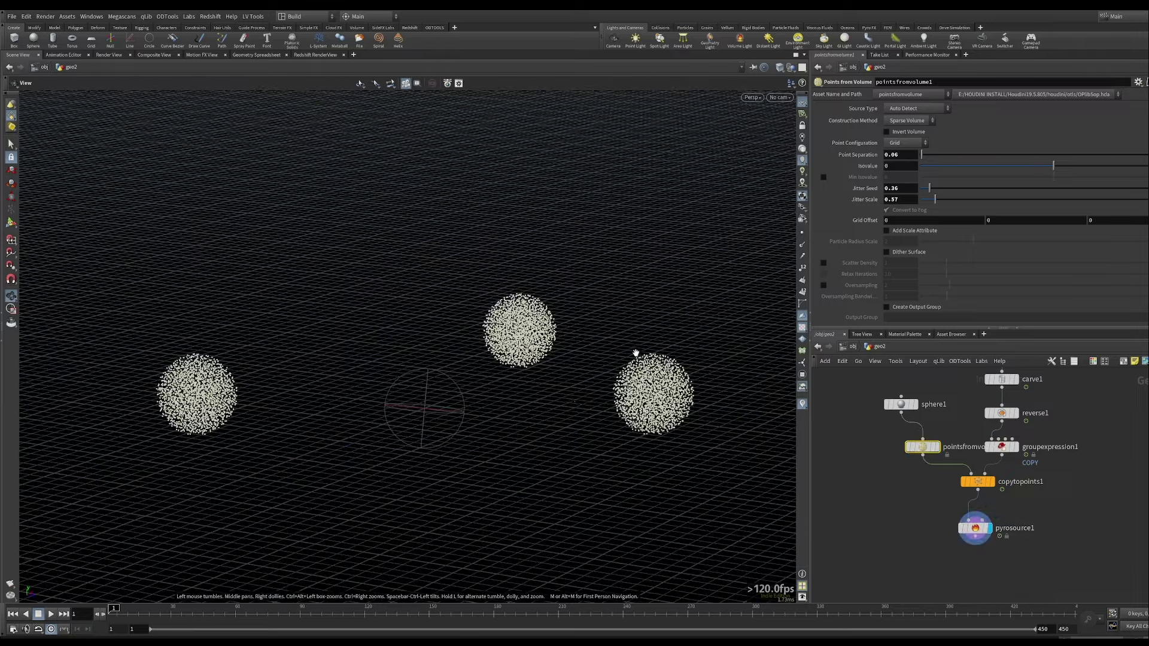
scroll(642, 415, "down", 5)
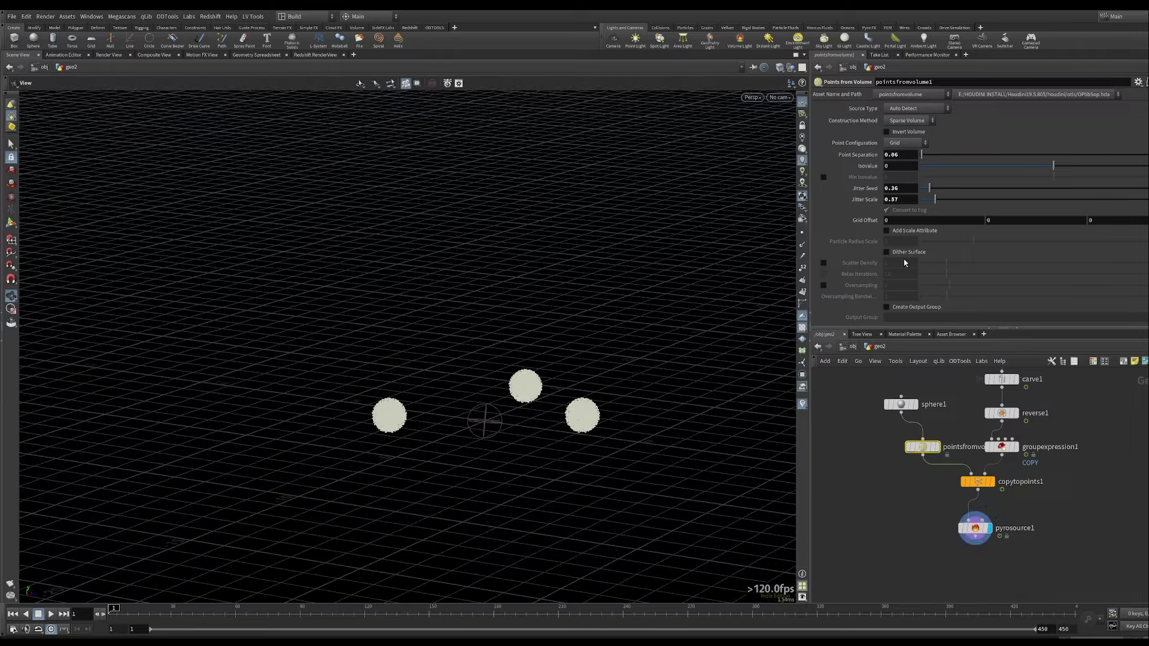
mouse_move(132, 612)
left_mouse_down()
mouse_move(179, 612)
mouse_move(112, 612)
left_mouse_up()
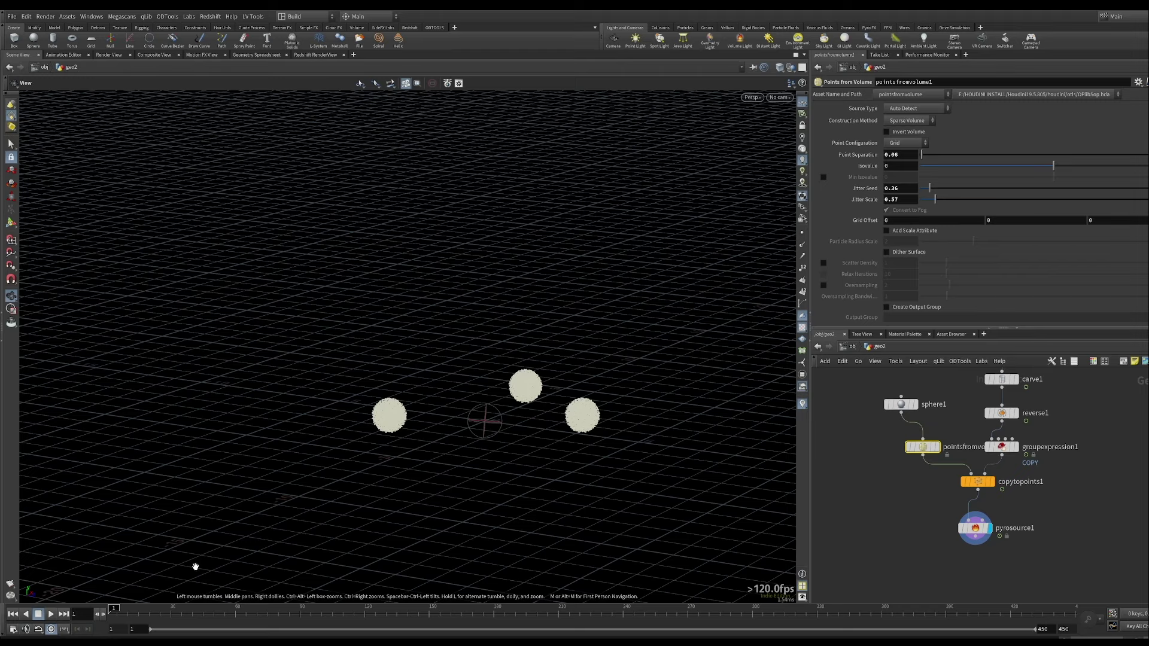
Initialize the Pyro Source node with the Source Smoke preset.
left_click(974, 528)
middle_click_drag(566, 317, 468, 388)
left_click(909, 130)
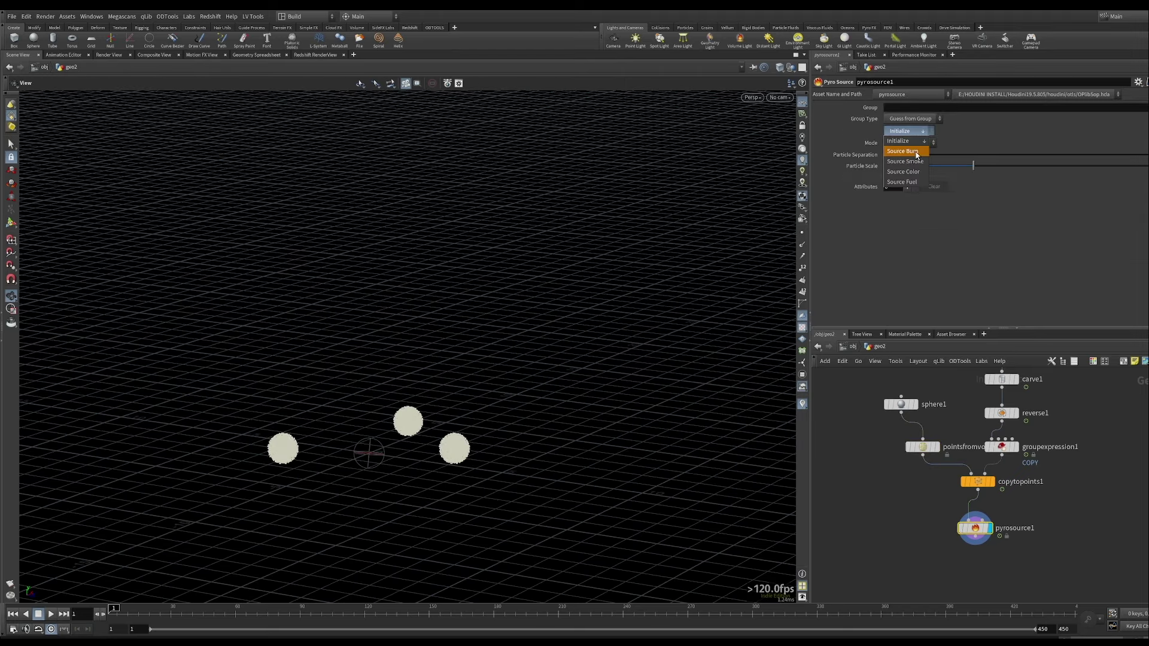
left_click(914, 166)
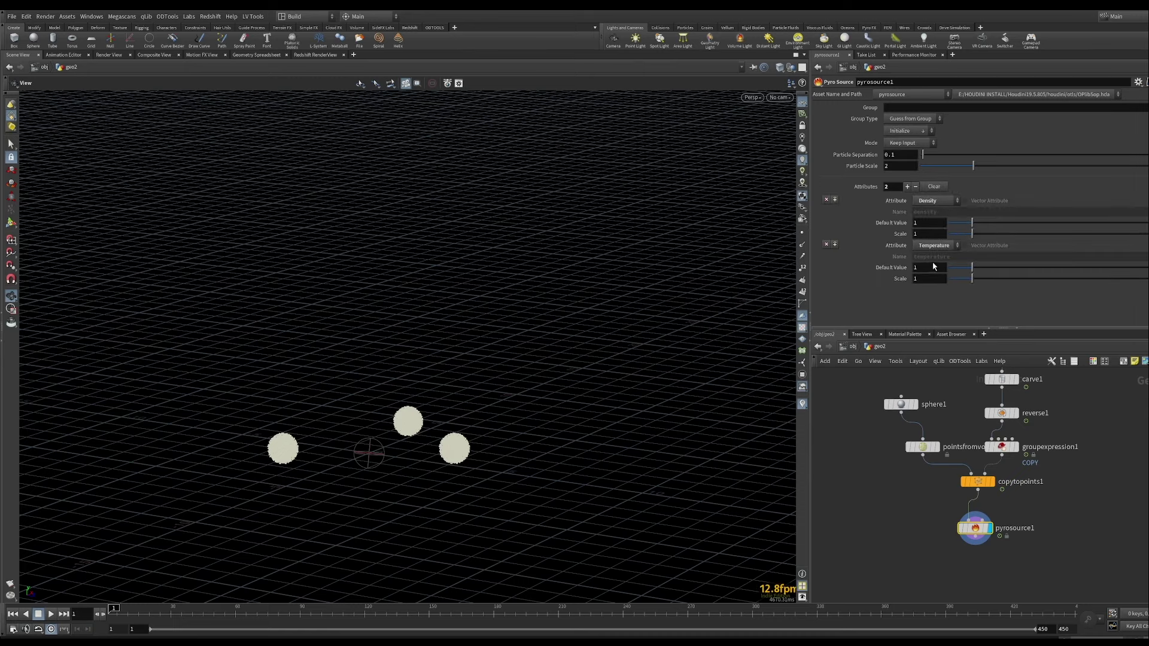
Add a Volume Rasterize Attributes node wired from the Pyro Source output.
middle_click_drag(909, 551, 870, 487)
left_click(937, 473)
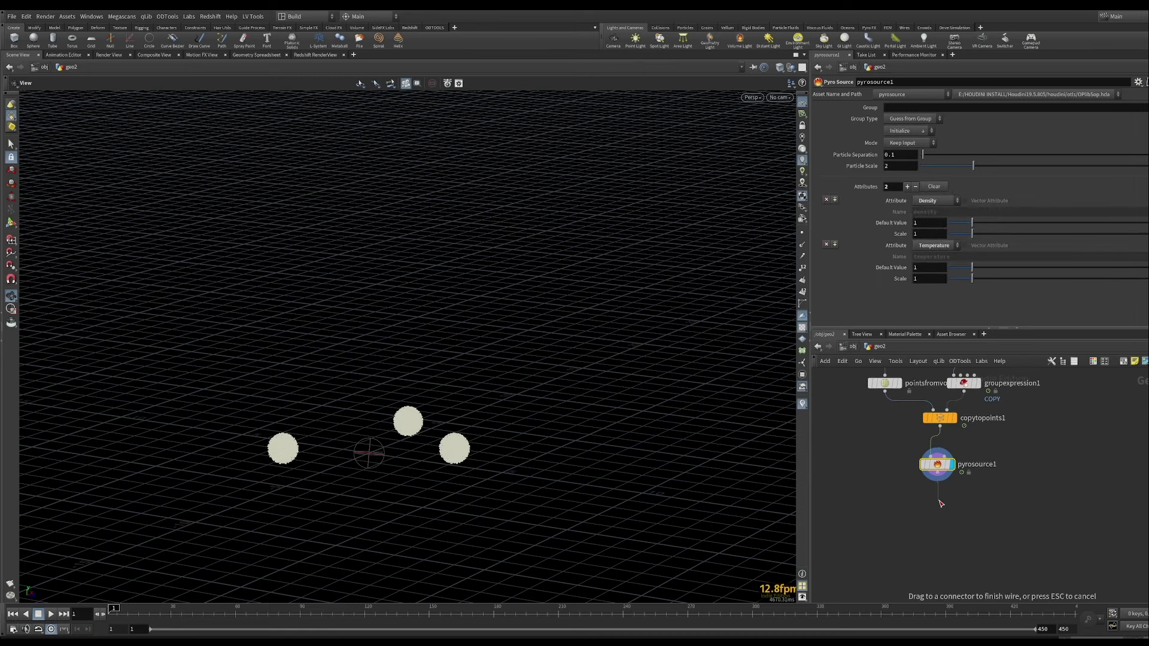
key("Tab")
type("vo")
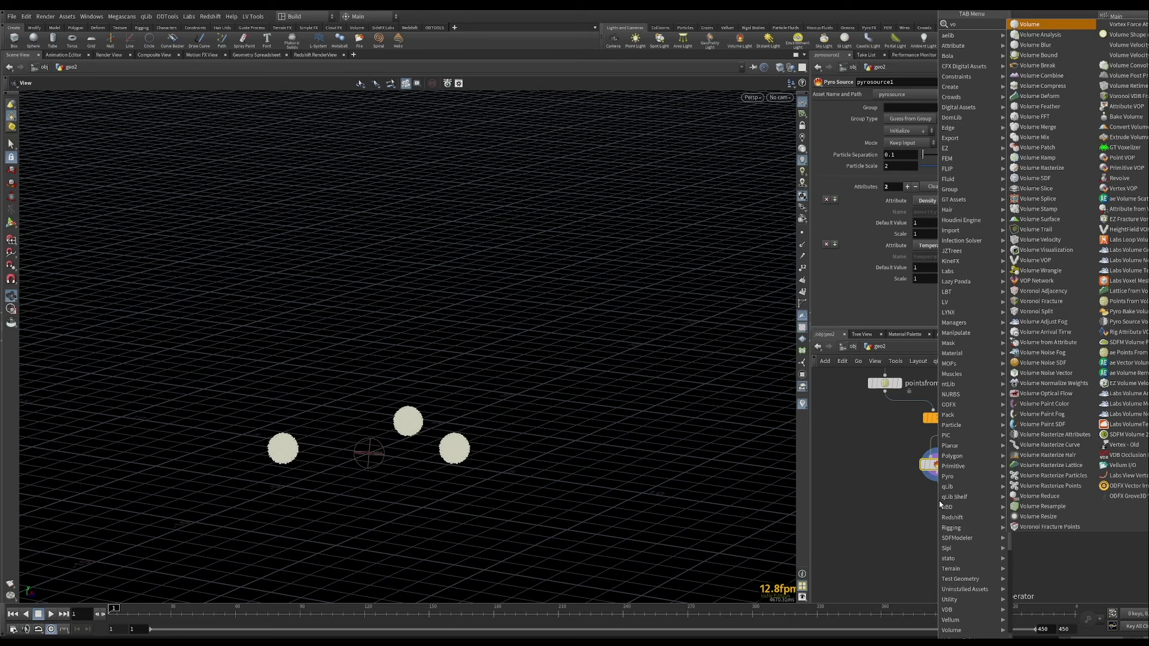
type("lume ras")
key("Down")
key("Return")
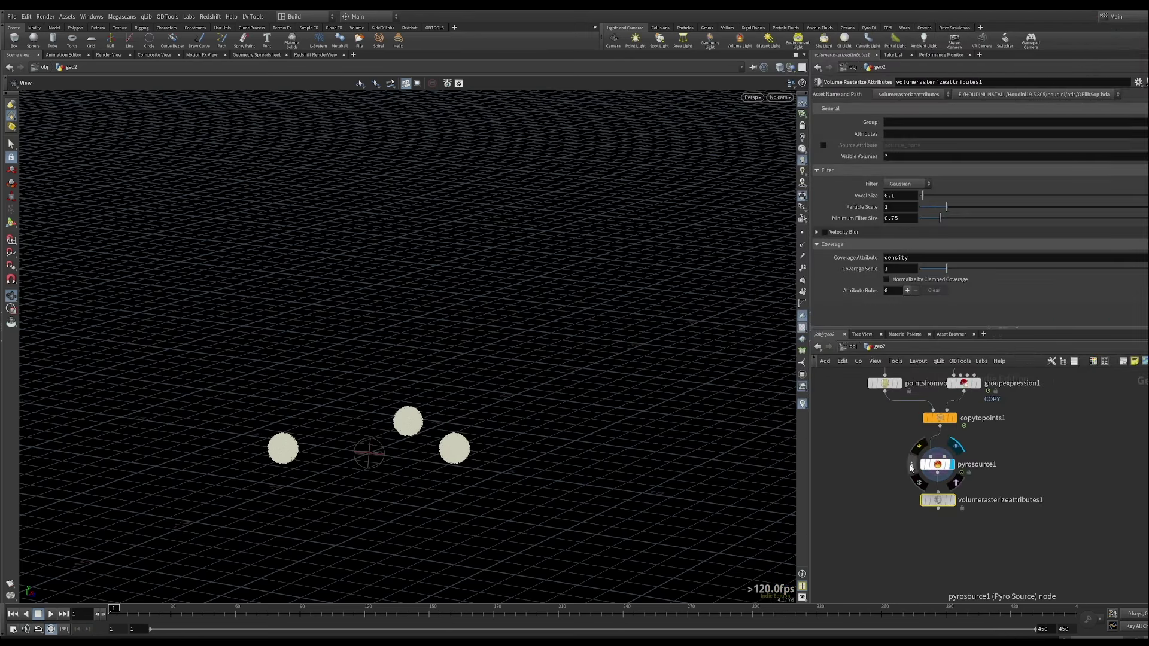
Check the Pyro Source point attributes, and display Volume Rasterize Attributes with its Attributes set to density temperature.
middle_click(937, 464)
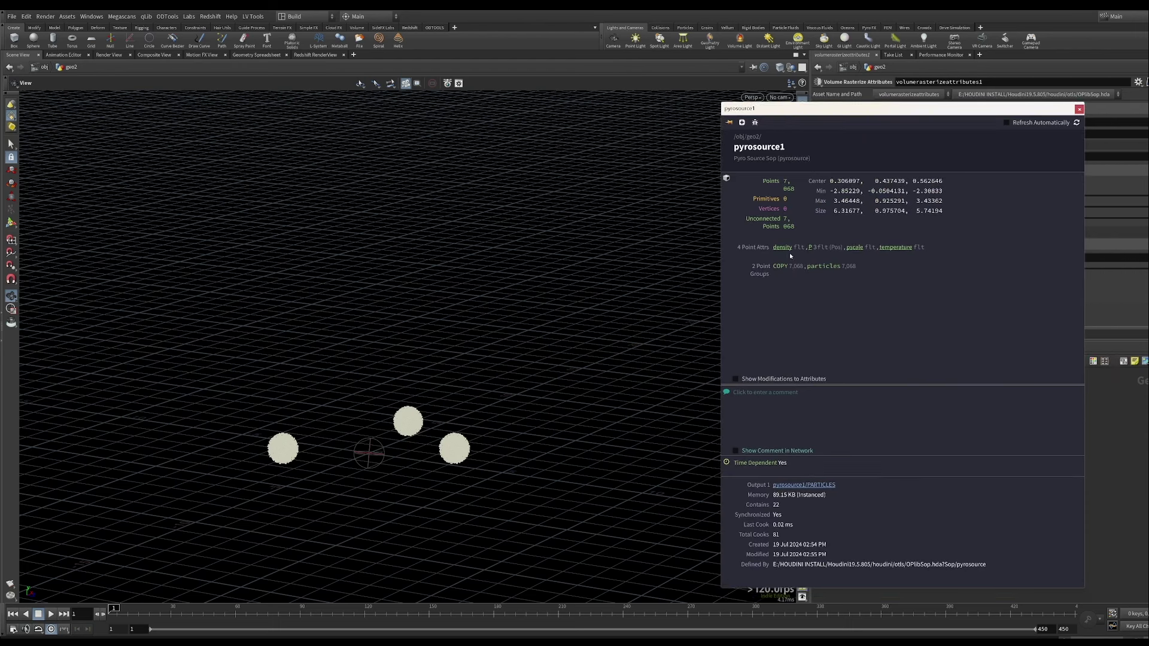
left_click(1079, 110)
left_click(938, 466)
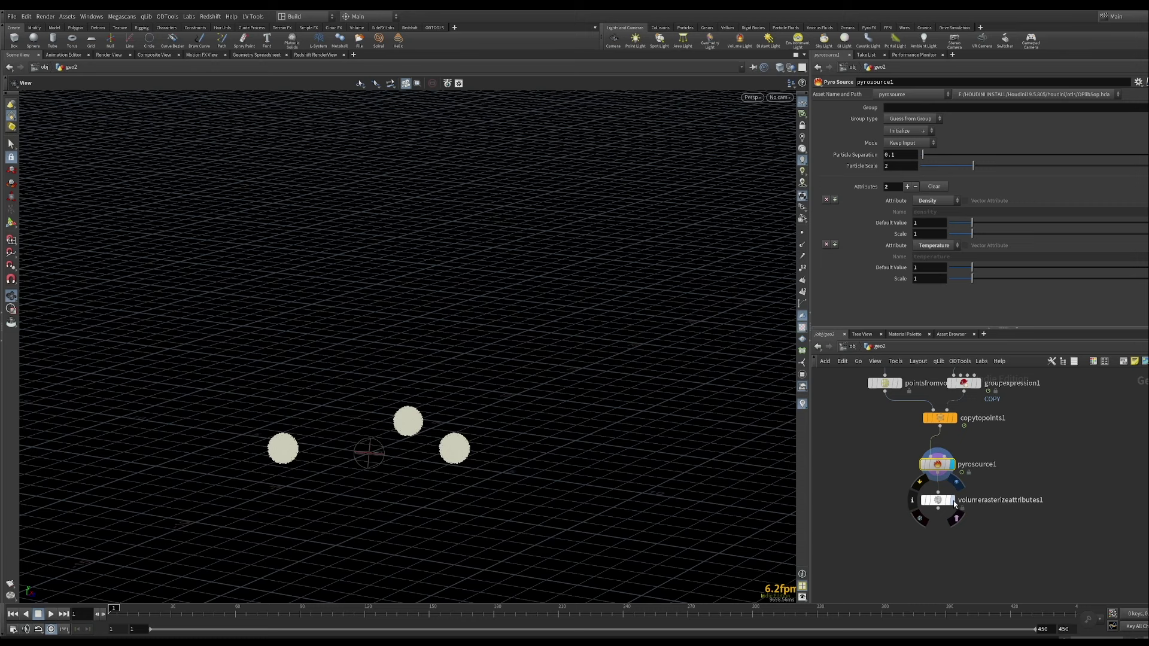
left_click(952, 503)
left_click(941, 504)
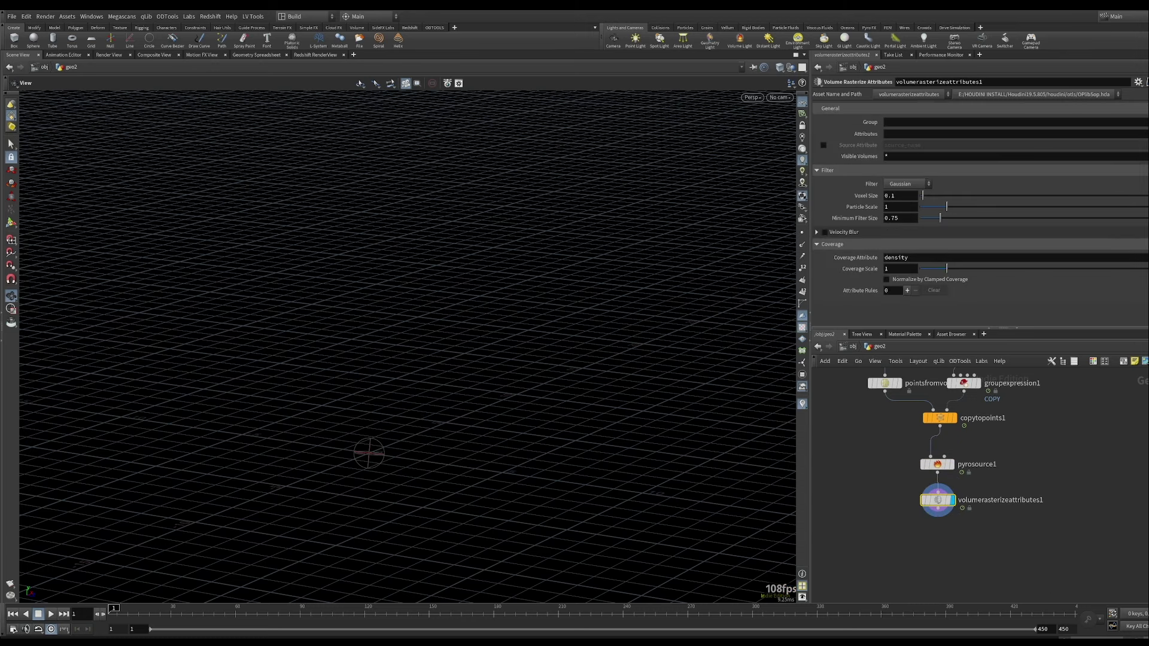
type("density")
key("Return")
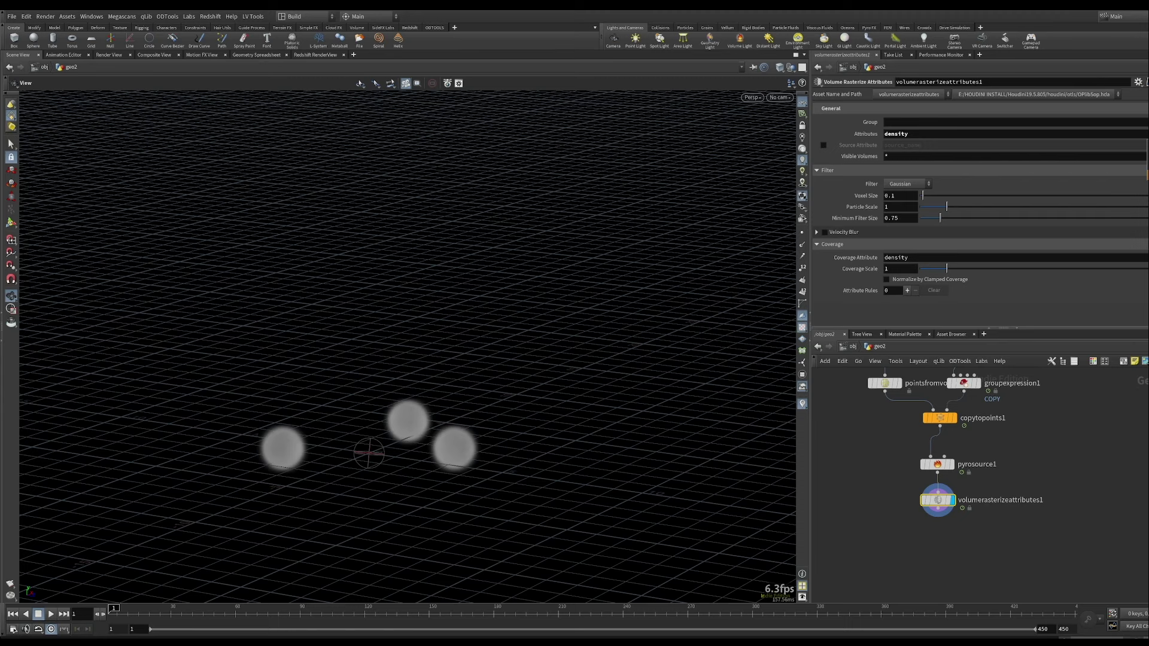
type("temperature")
key("Return")
Add a Pyro Solver node wired from Volume Rasterize Attributes, place it directly below, and display it.
left_click(910, 500)
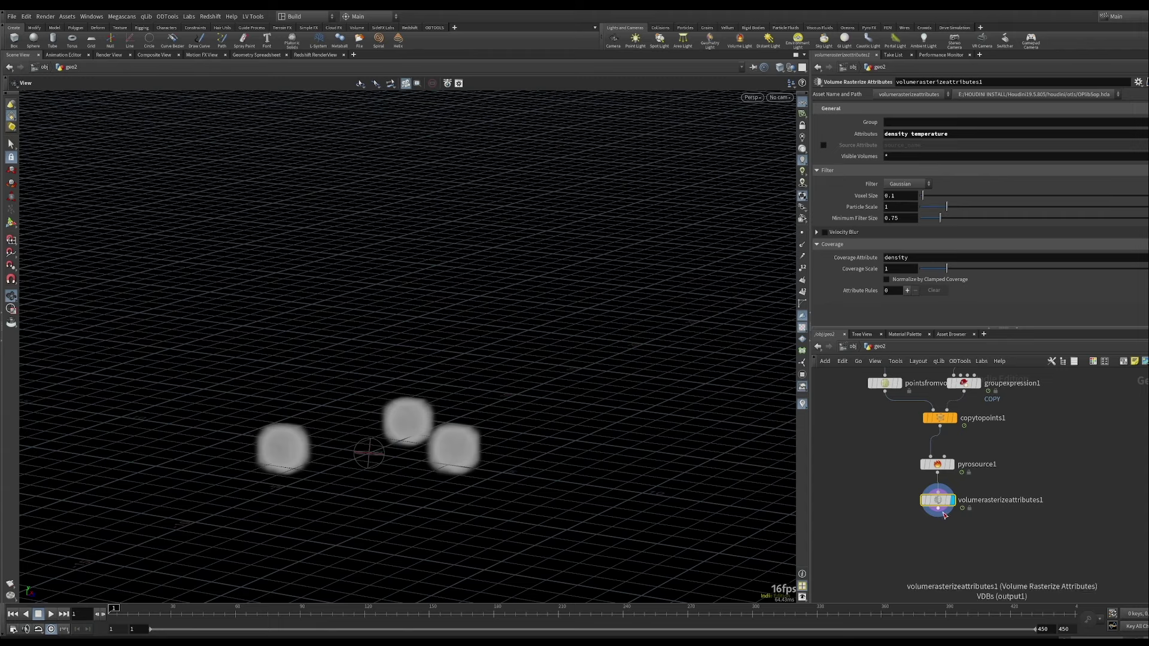
key("Tab")
type("pyro")
key("Return")
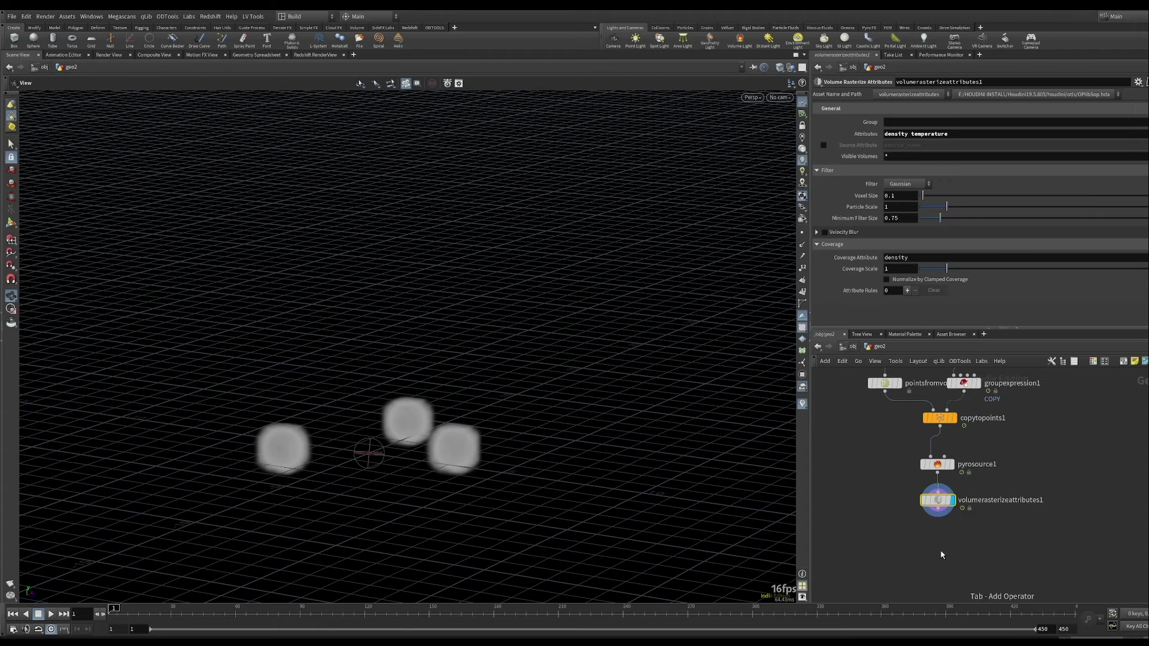
left_click(942, 552)
left_click_drag(935, 554, 956, 534)
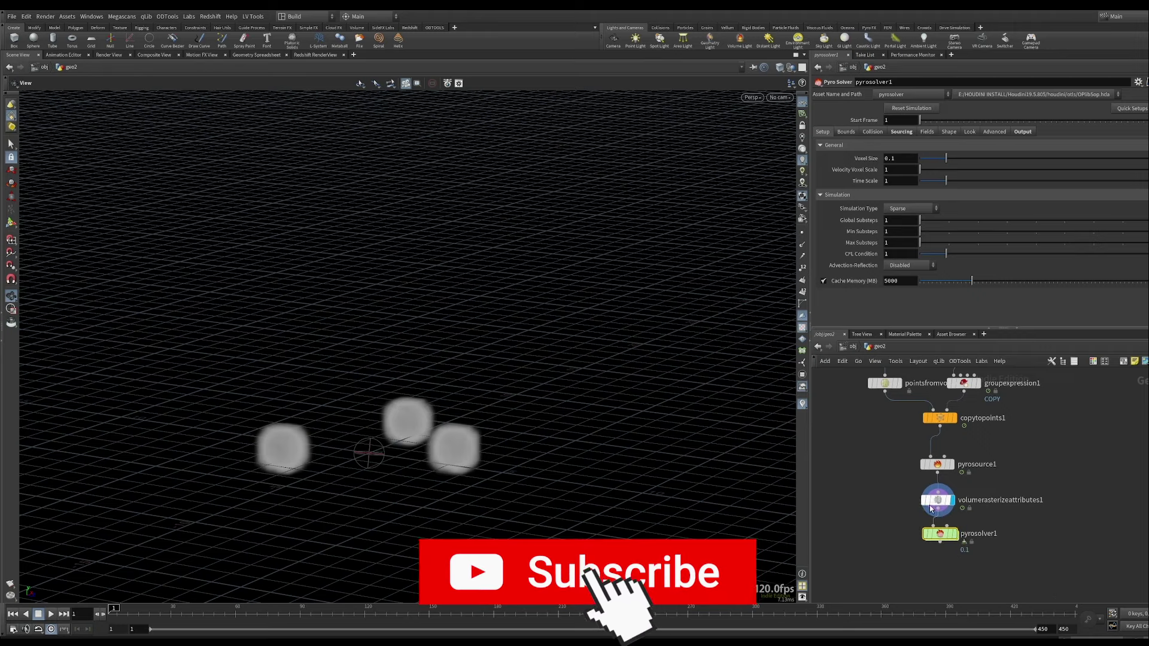
left_click(953, 533)
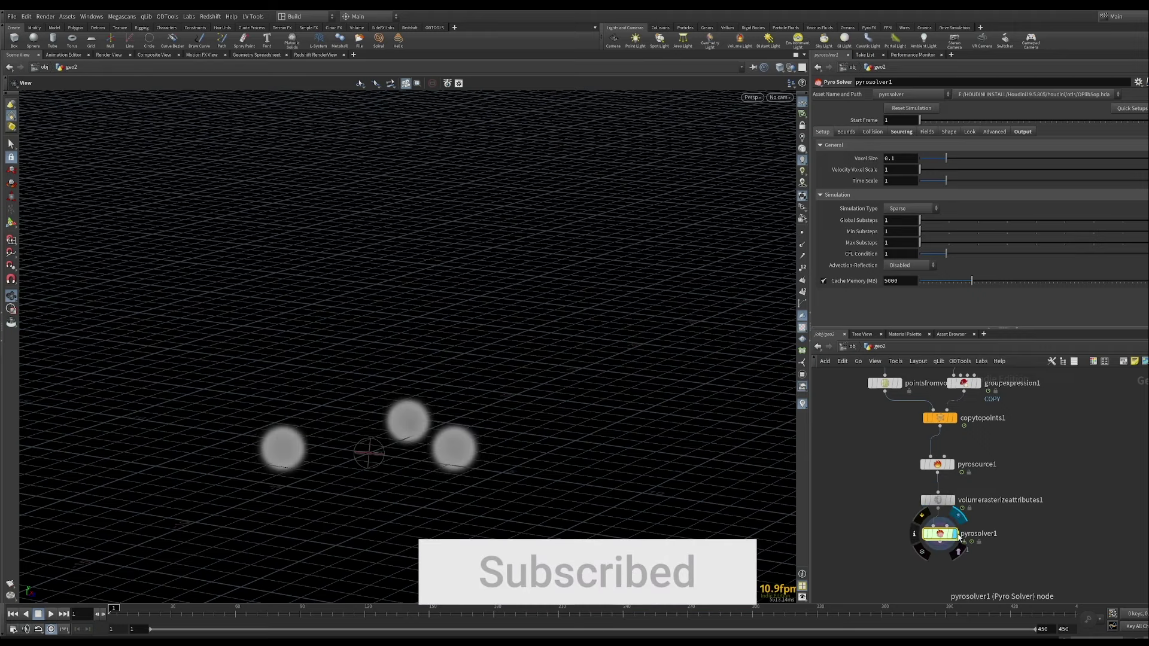
Frame the smoke sources with room above, play the pyro simulation from the start, and return to frame 1.
right_click_drag(375, 387, 359, 456)
right_click_drag(417, 406, 398, 428)
left_click_drag(398, 428, 387, 449)
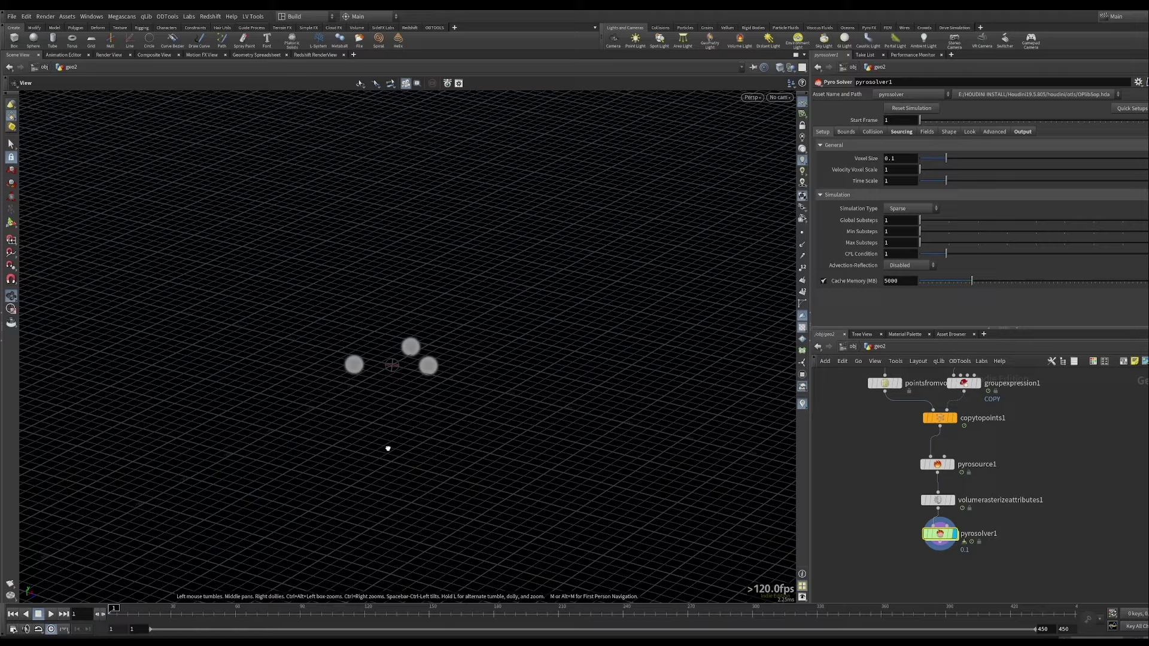
middle_click_drag(444, 351, 418, 472)
left_click_drag(418, 472, 421, 399)
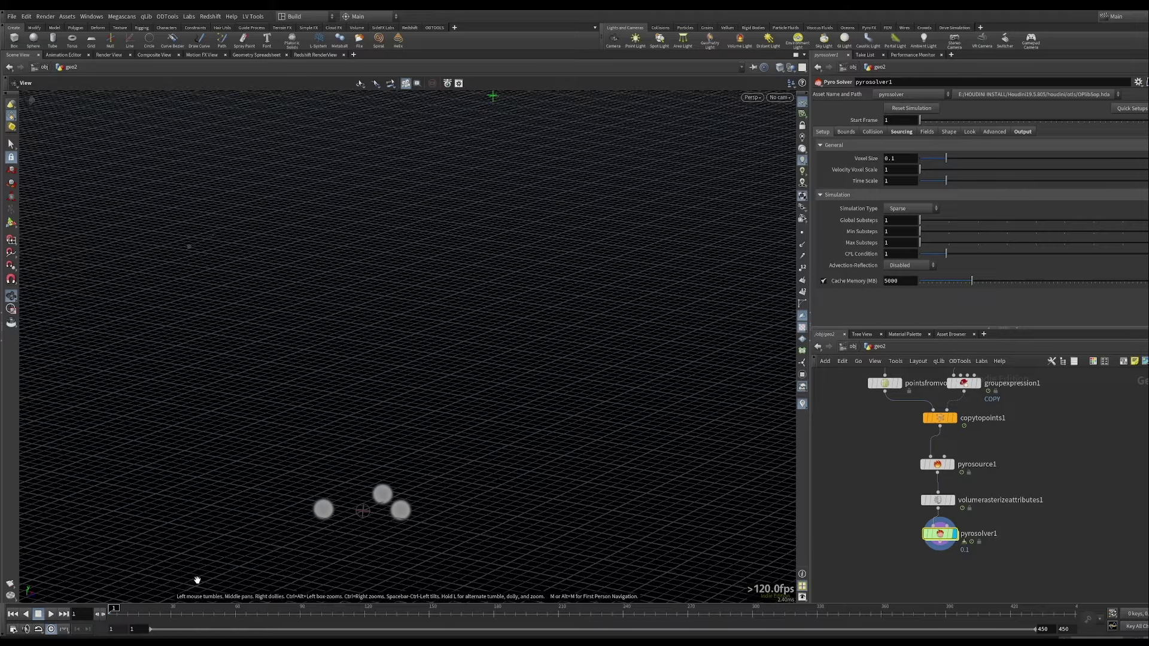
left_click(50, 614)
left_click(51, 614)
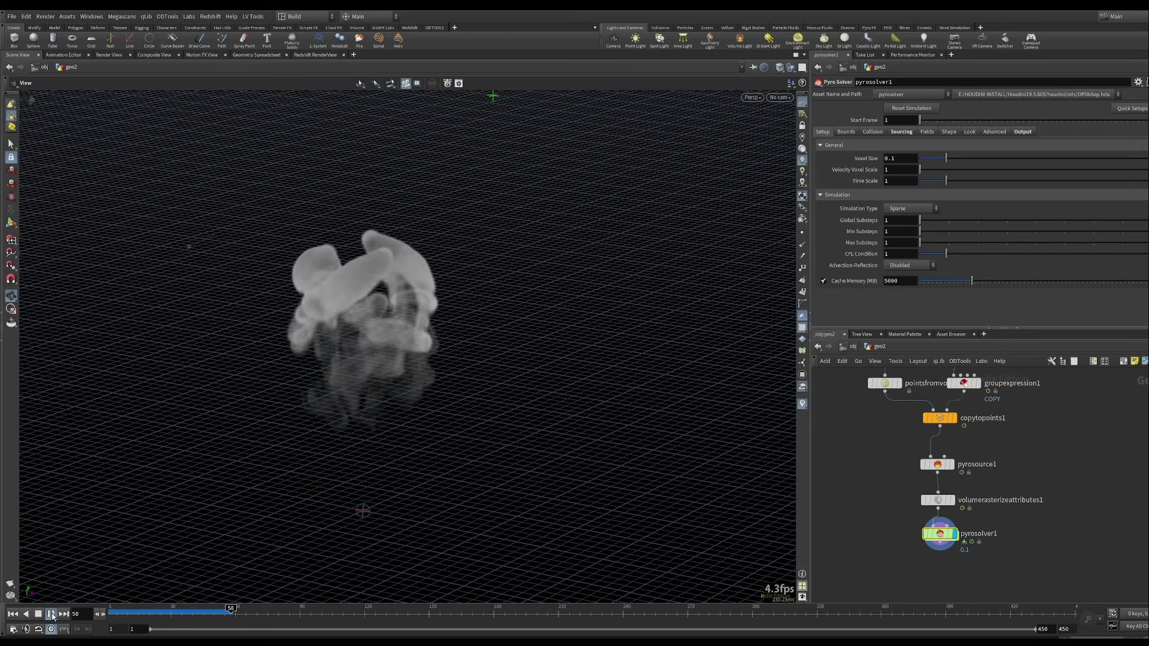
left_click_drag(126, 615, 110, 615)
left_click(51, 614)
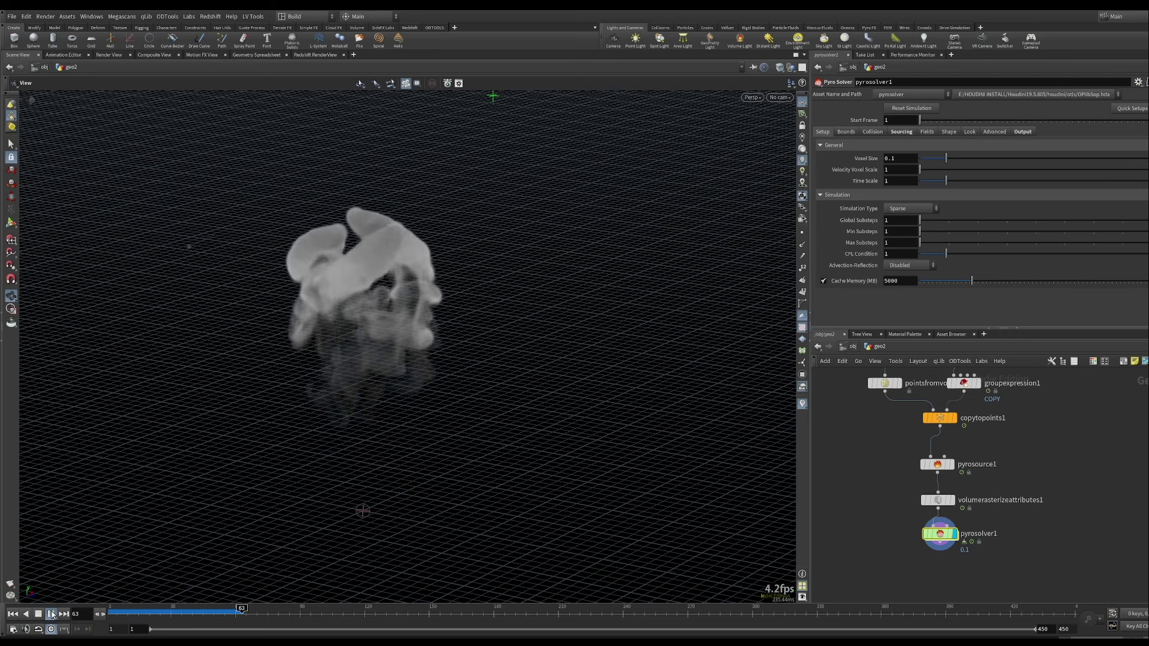
left_click_drag(162, 617, 83, 610)
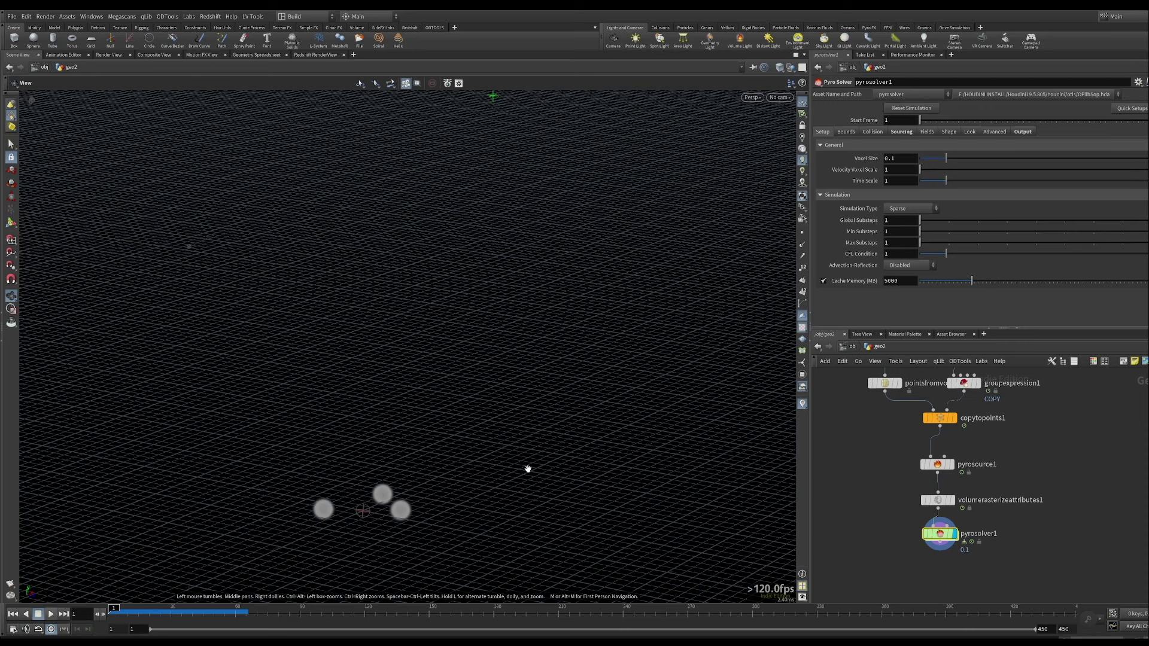
Add an unconnected Tube node beside the sphere and Points from Volume nodes.
middle_click_drag(875, 498, 944, 523)
mouse_move(1025, 559)
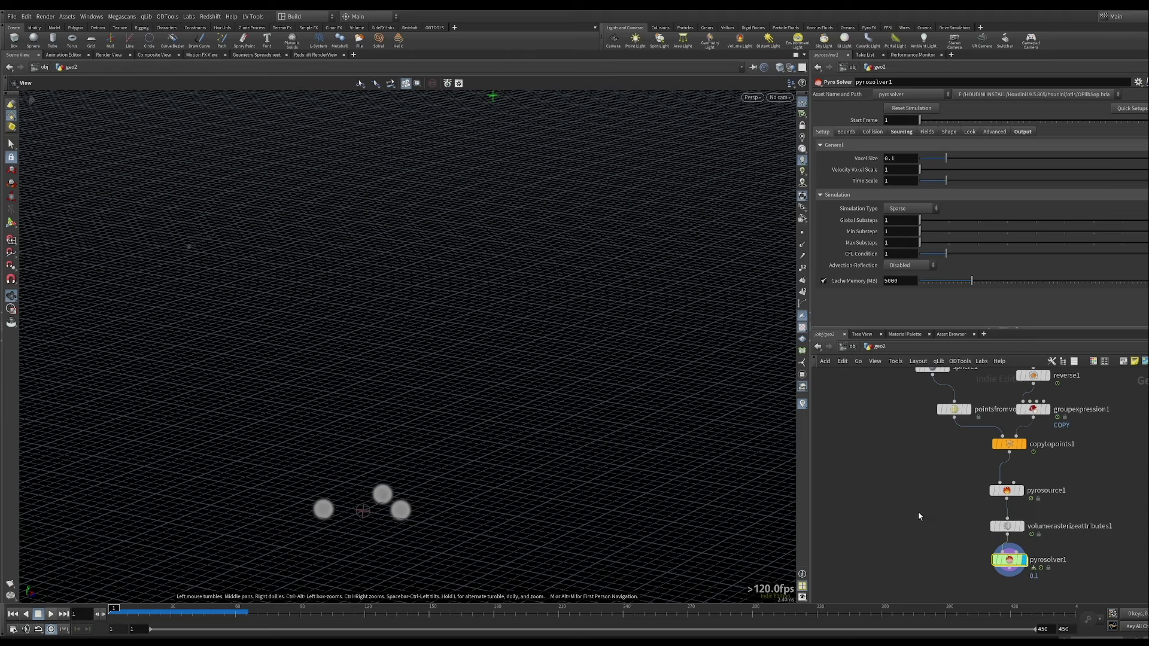
scroll(889, 504, "down", 1)
middle_click_drag(902, 469, 937, 509)
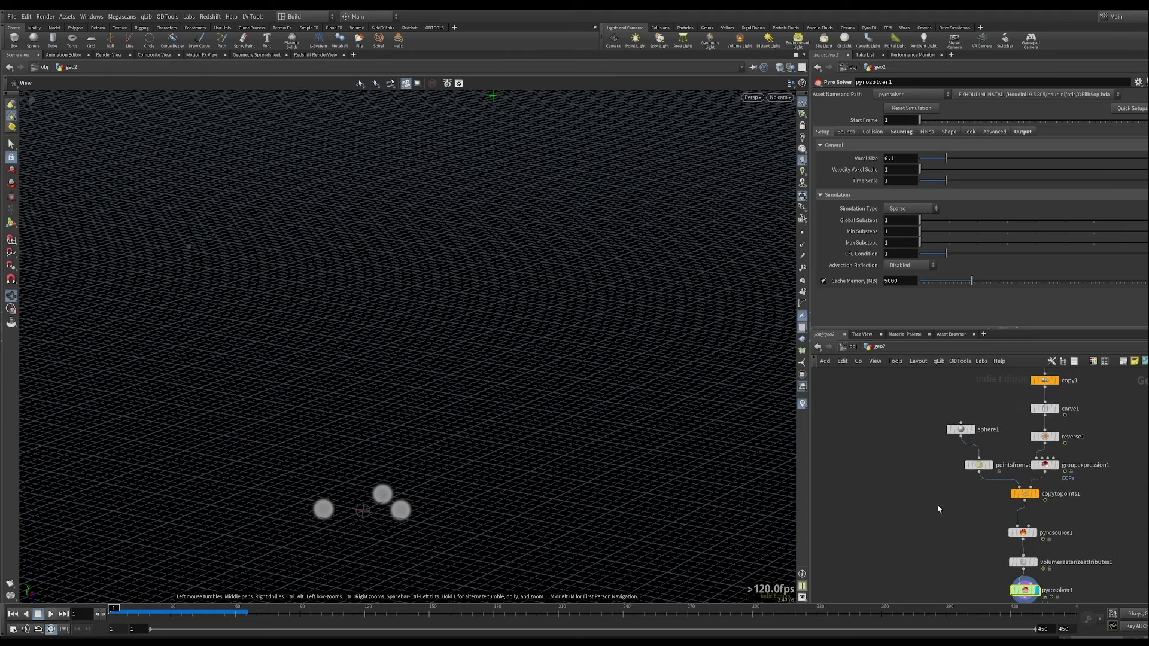
key("Tab")
type("tub")
key("Return")
left_click(910, 454)
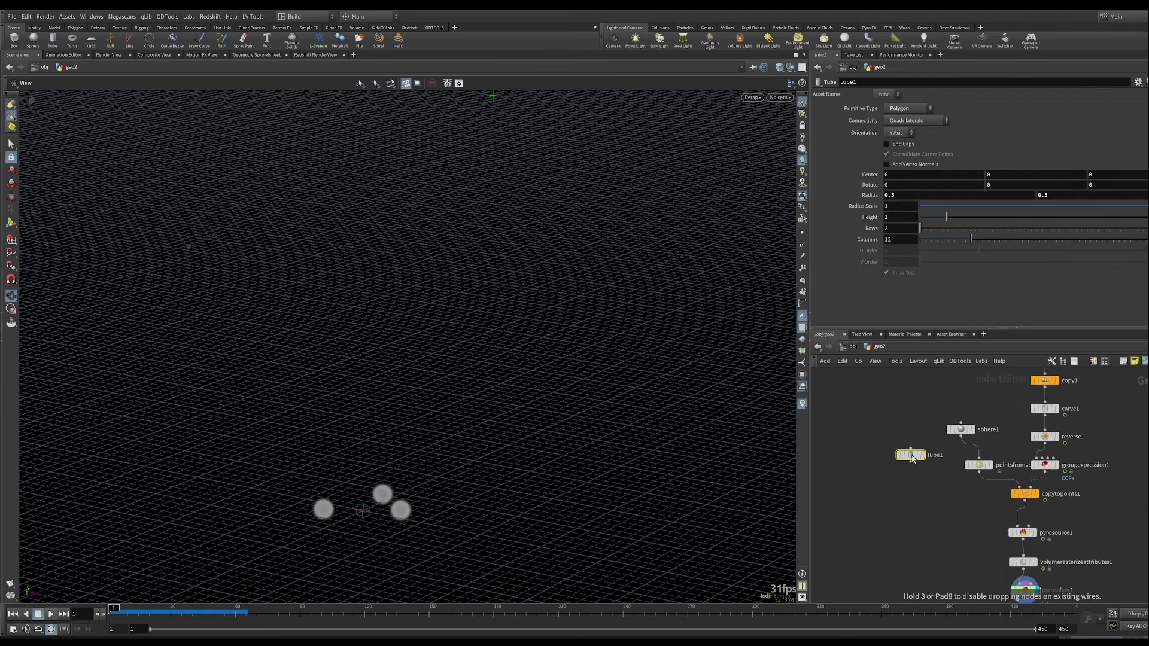
left_click_drag(382, 342, 352, 432)
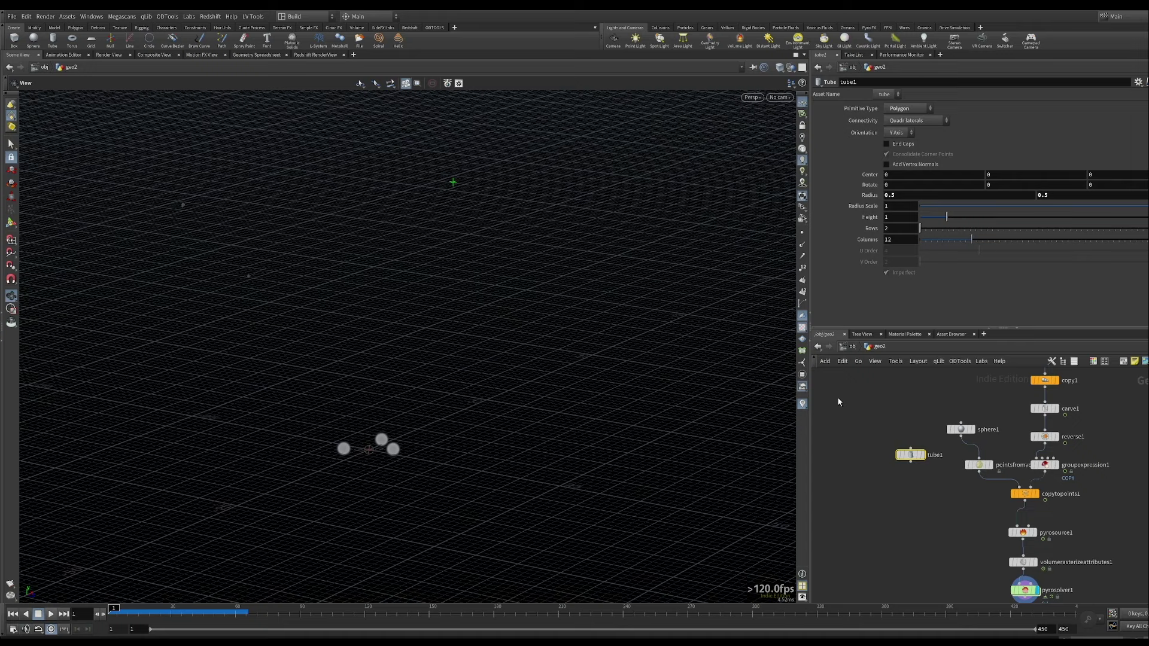
Display the three-strand helix from copy1, show the tube as a template, and frame the whole helix in the view.
middle_click_drag(1057, 377, 1046, 424)
left_click(1047, 427)
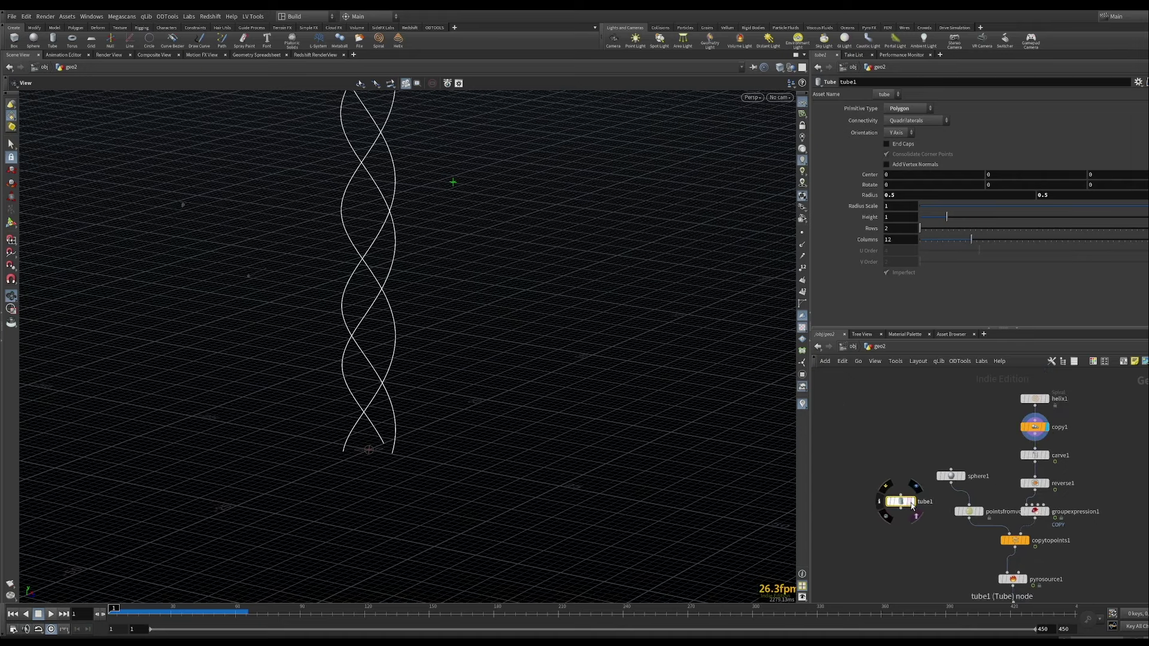
left_click(911, 503)
right_click_drag(445, 483, 395, 478)
middle_click_drag(427, 206, 431, 413)
right_click_drag(431, 413, 404, 414)
middle_click_drag(418, 416, 423, 425)
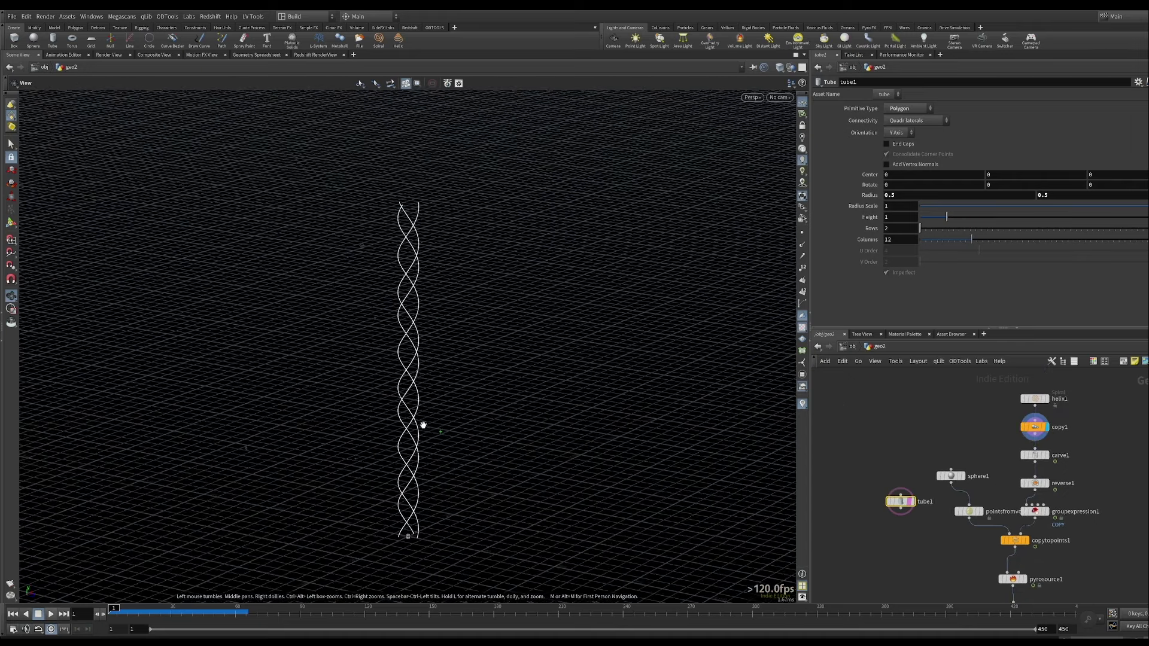
left_click_drag(488, 424, 397, 446)
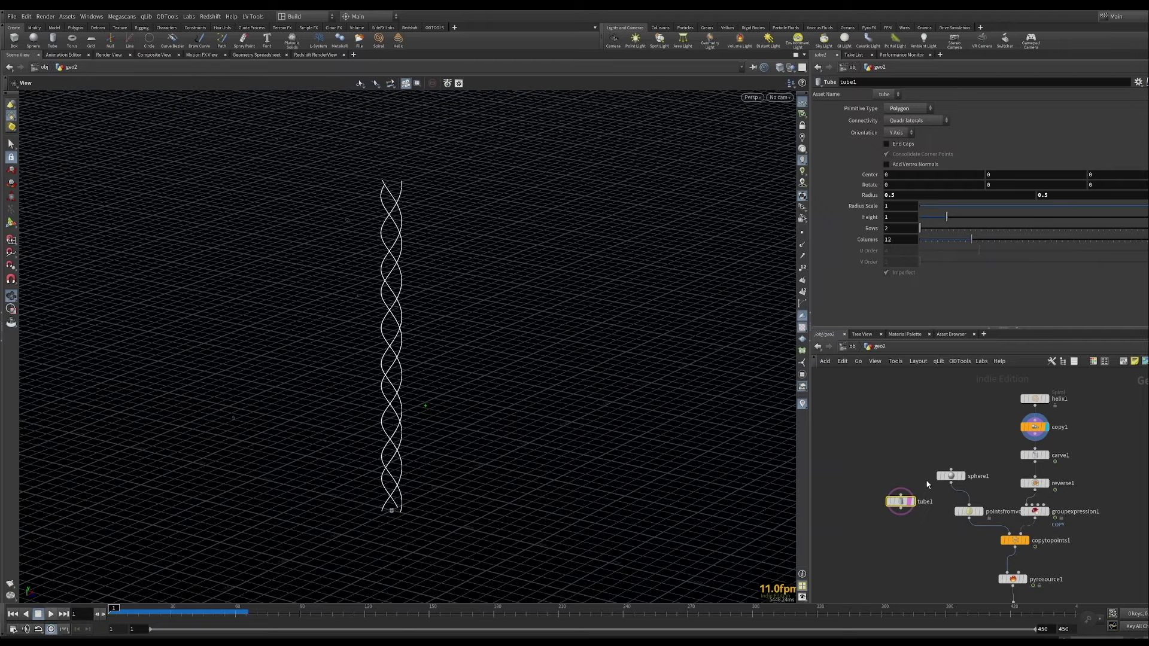
Link the tube's Height to the helix height with the relative reference ch("../helix1/height").
left_click(1034, 399)
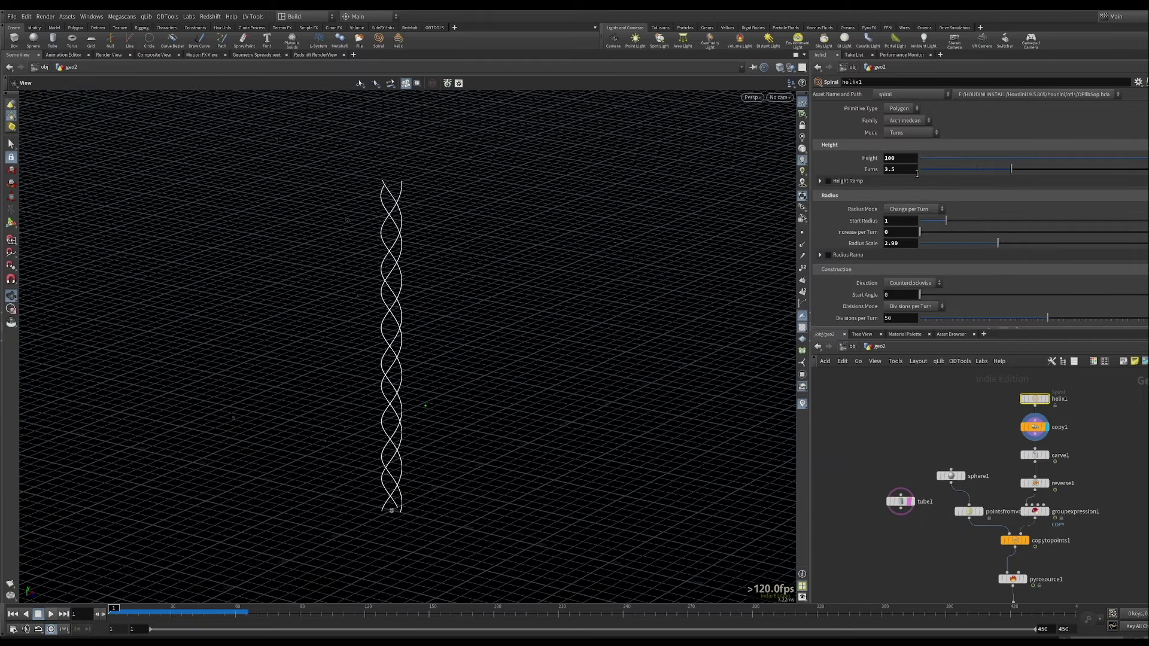
right_click(907, 160)
left_click(929, 251)
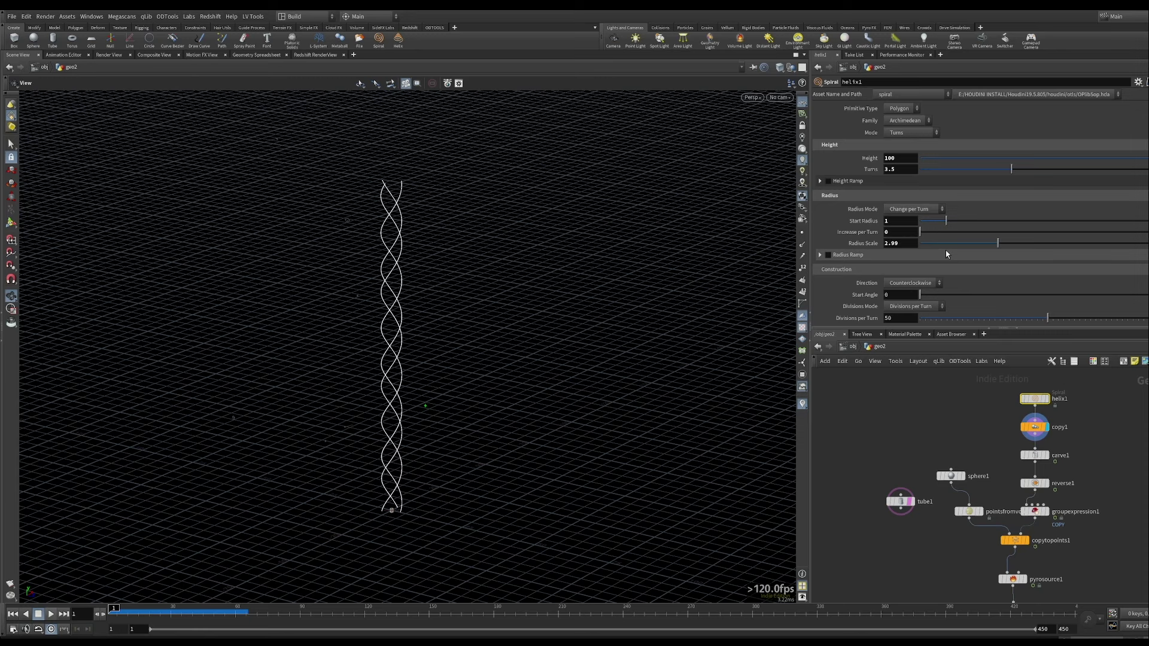
left_click(900, 501)
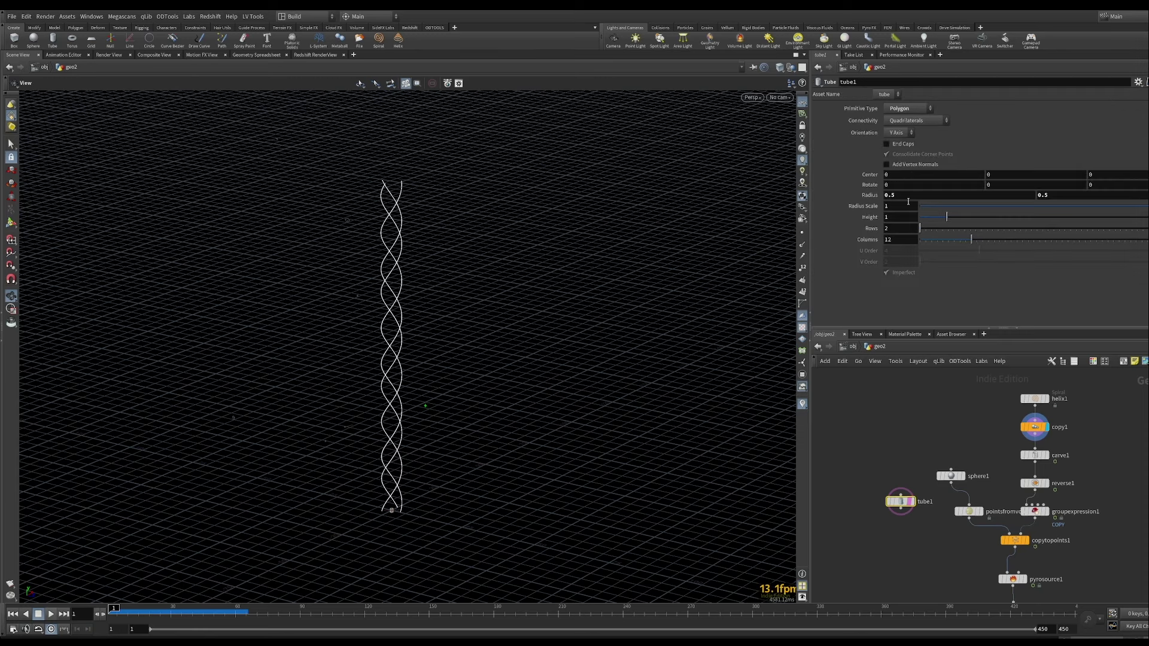
right_click(897, 217)
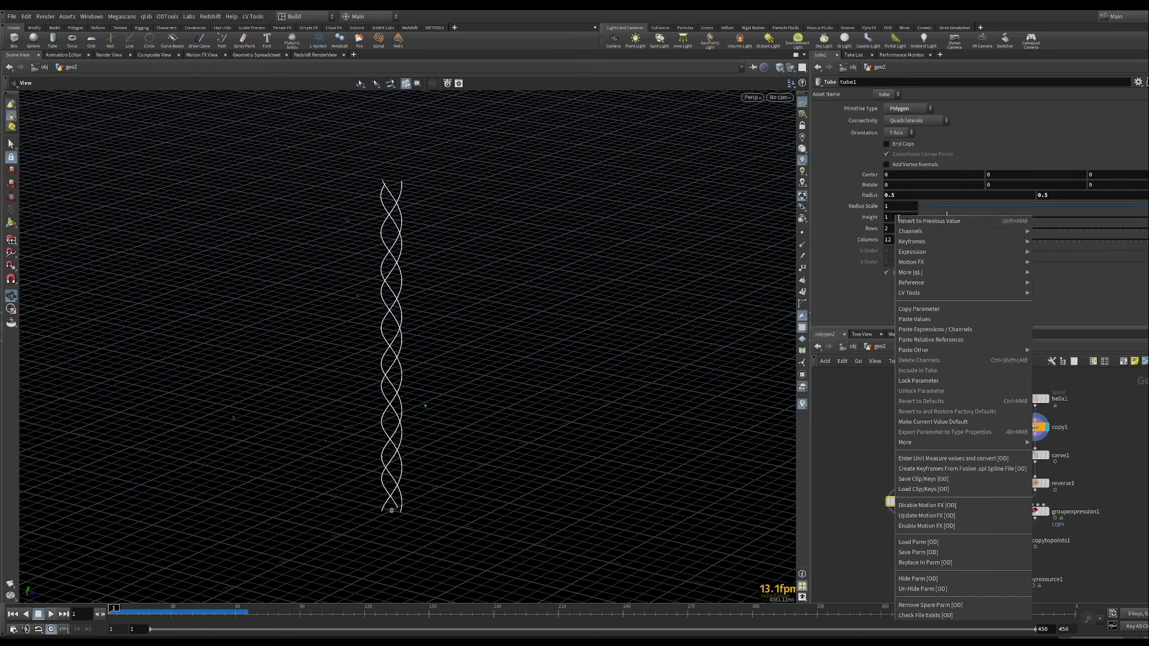
left_click(946, 336)
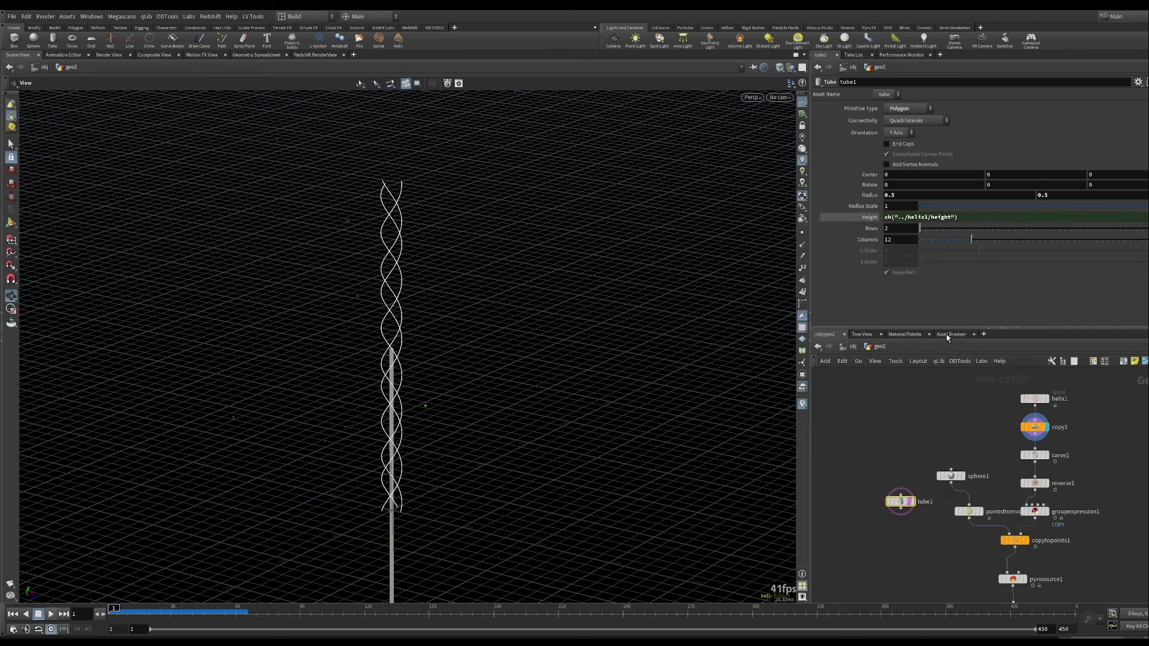
Reference the tube's Height in its Center Y and halve it with the expression ch("height")/2.
left_click(870, 217)
right_click(870, 217)
left_click(895, 321)
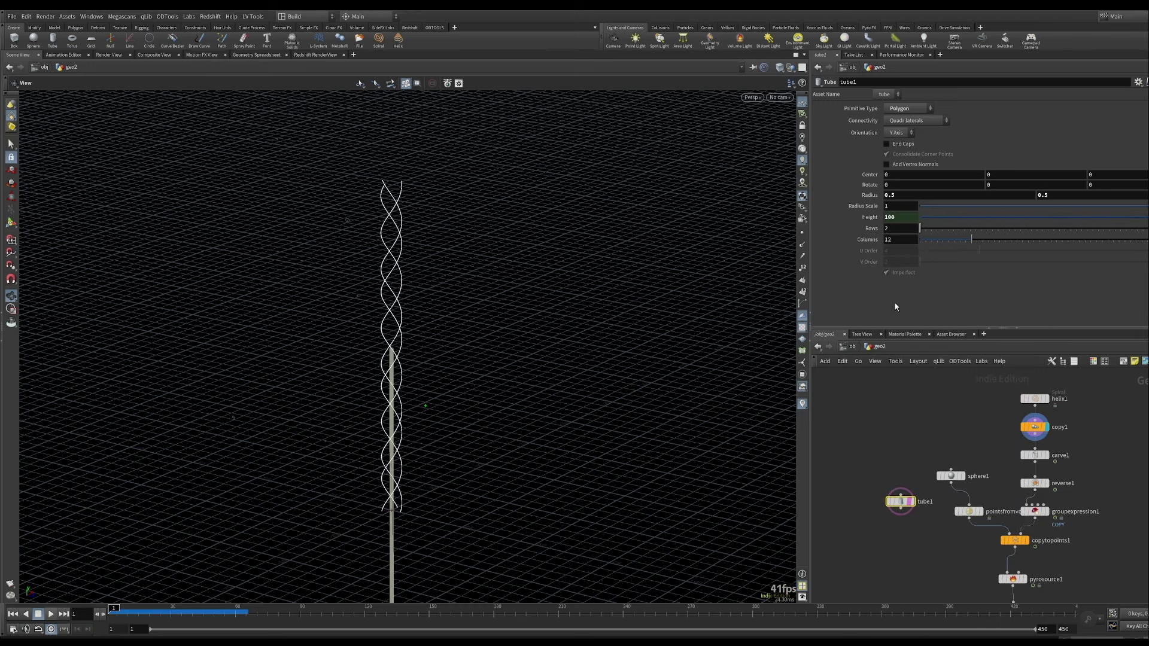
right_click(998, 175)
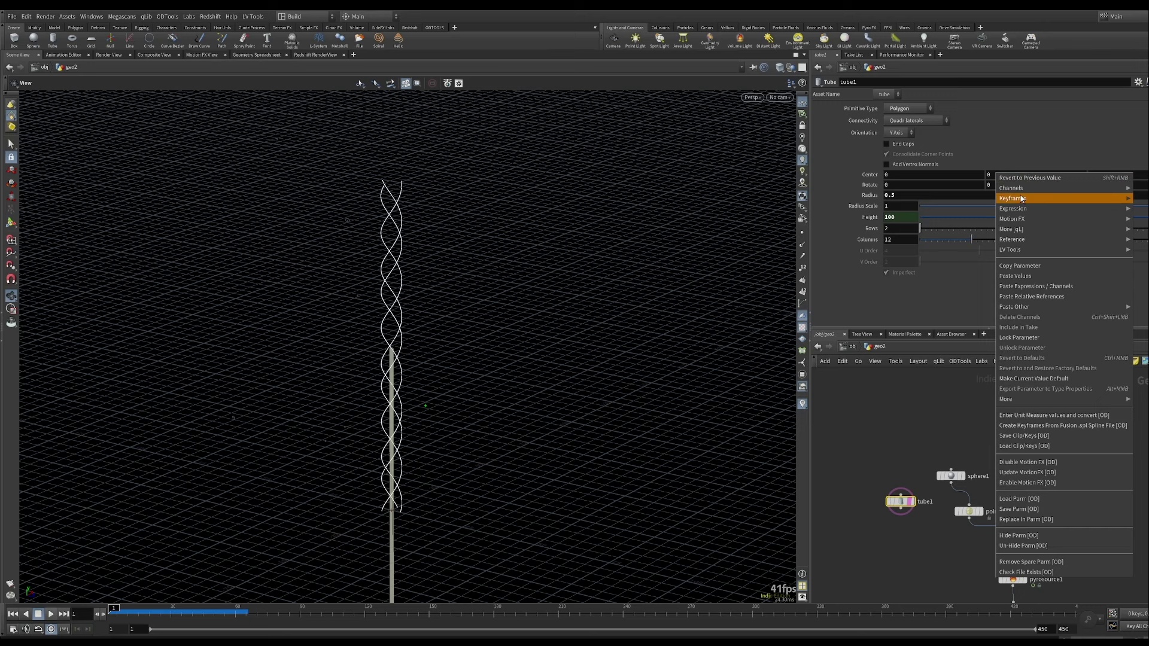
left_click(1035, 296)
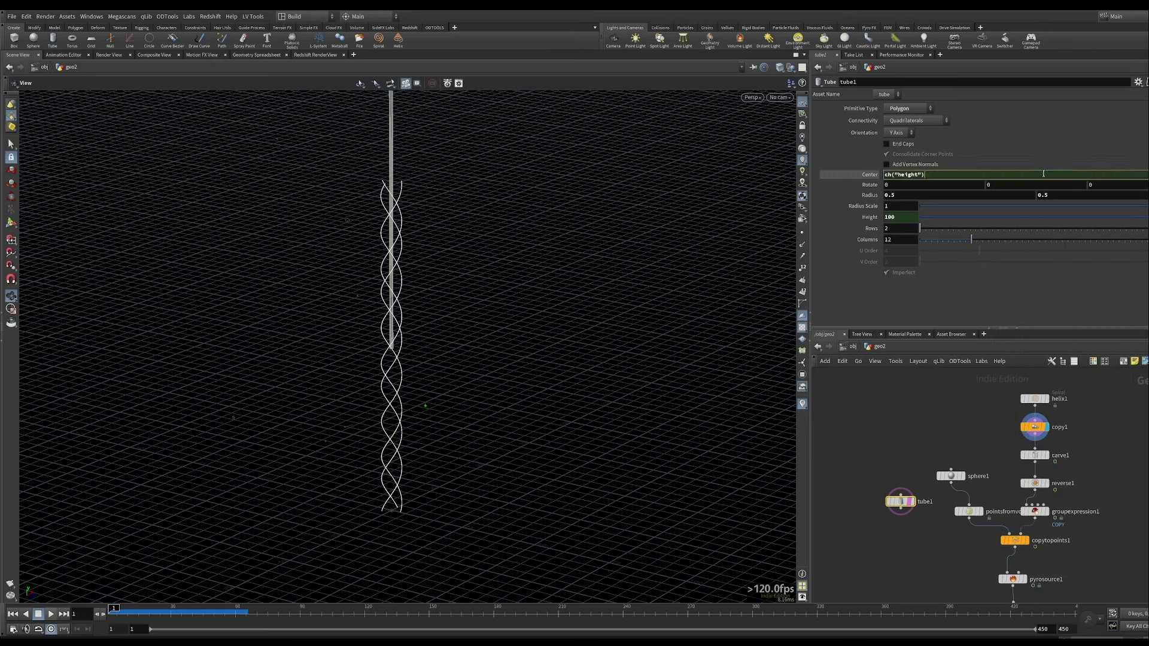
key("Return")
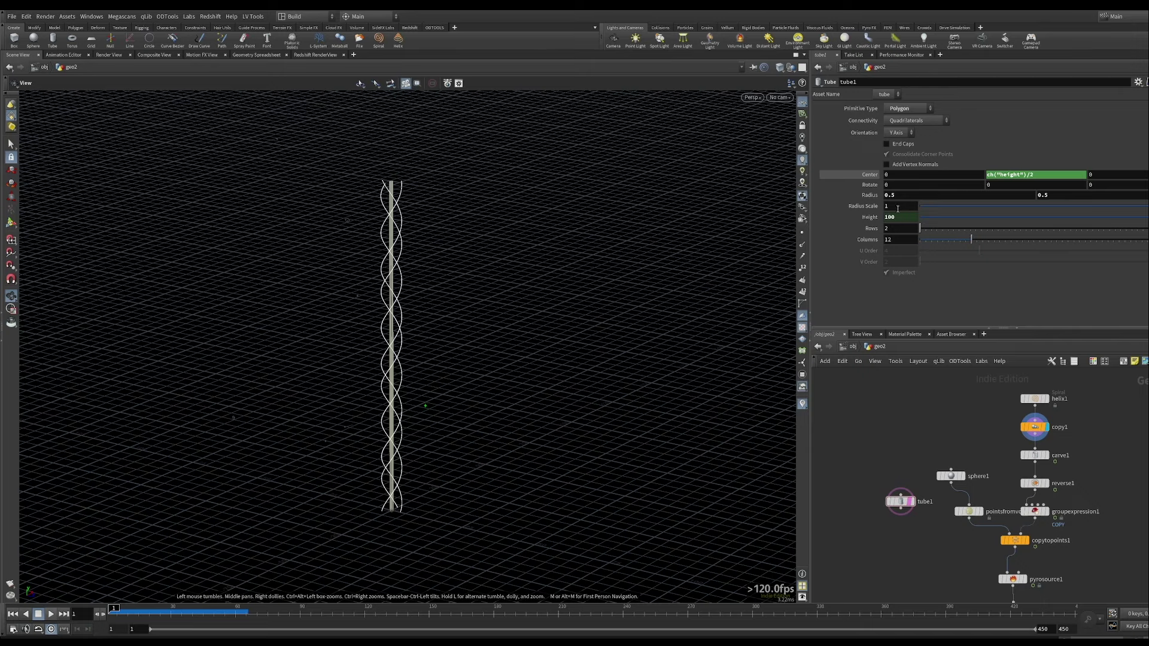
Set the tube's Radius Scale to 7.2 and check its fit around the helix strands from above and from the side.
middle_click_drag(900, 206, 1148, 220)
left_click_drag(437, 223, 397, 200)
right_click_drag(397, 200, 441, 118)
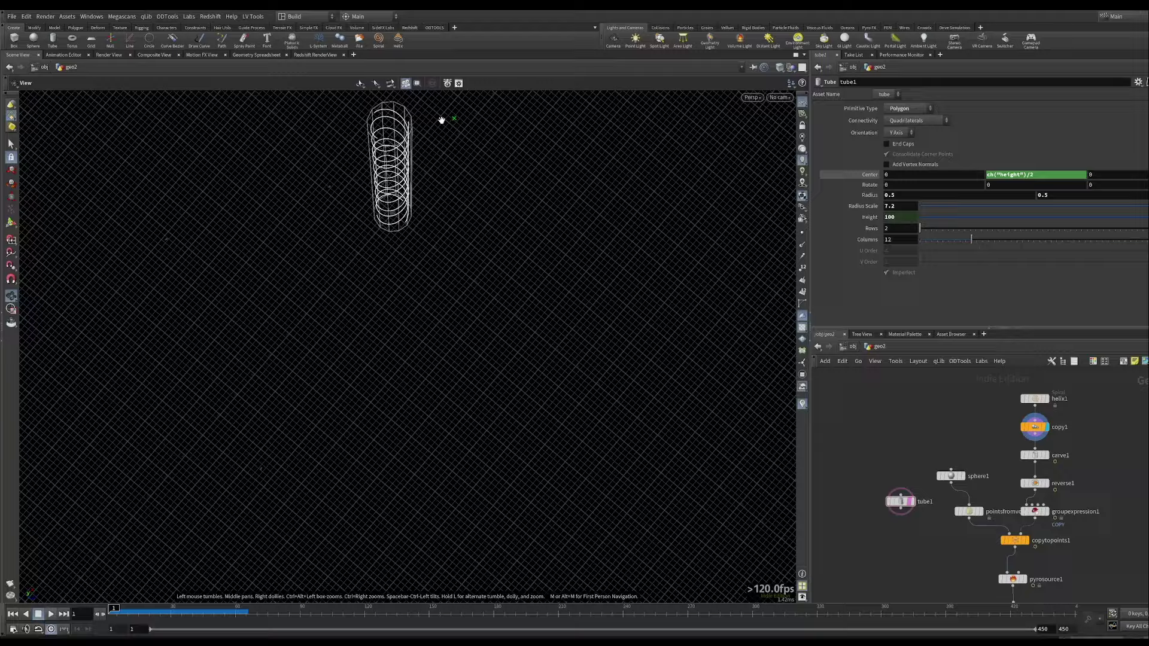
middle_click_drag(441, 118, 497, 261)
right_click_drag(498, 261, 621, 130)
mouse_move(622, 129)
left_mouse_down()
mouse_move(469, 264)
mouse_move(369, 272)
left_mouse_up()
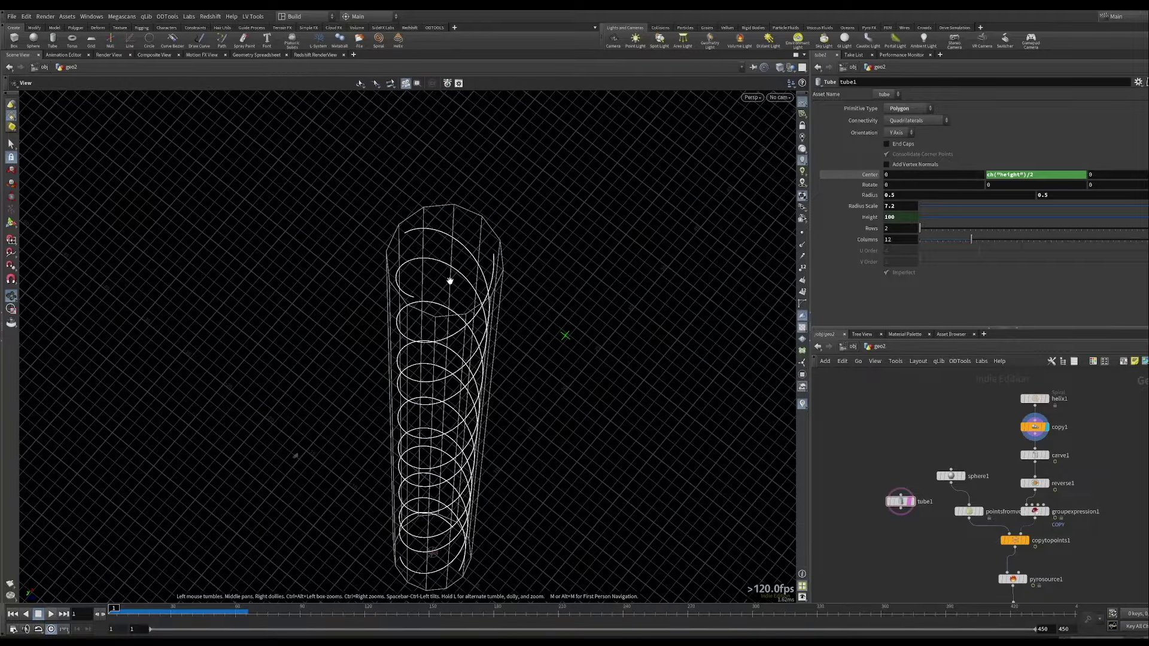
left_click_drag(450, 280, 419, 321)
right_click_drag(419, 321, 375, 455)
left_click_drag(375, 454, 518, 335)
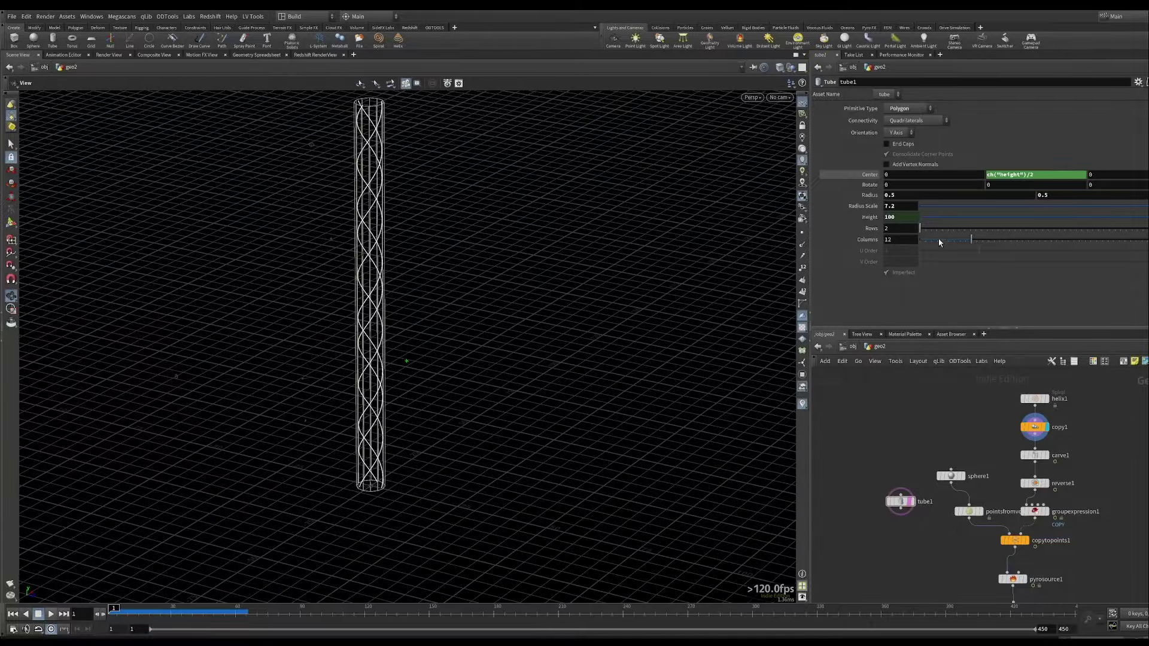
Increase the tube's resolution to 140 columns and 130 rows.
left_click_drag(960, 241, 1125, 239)
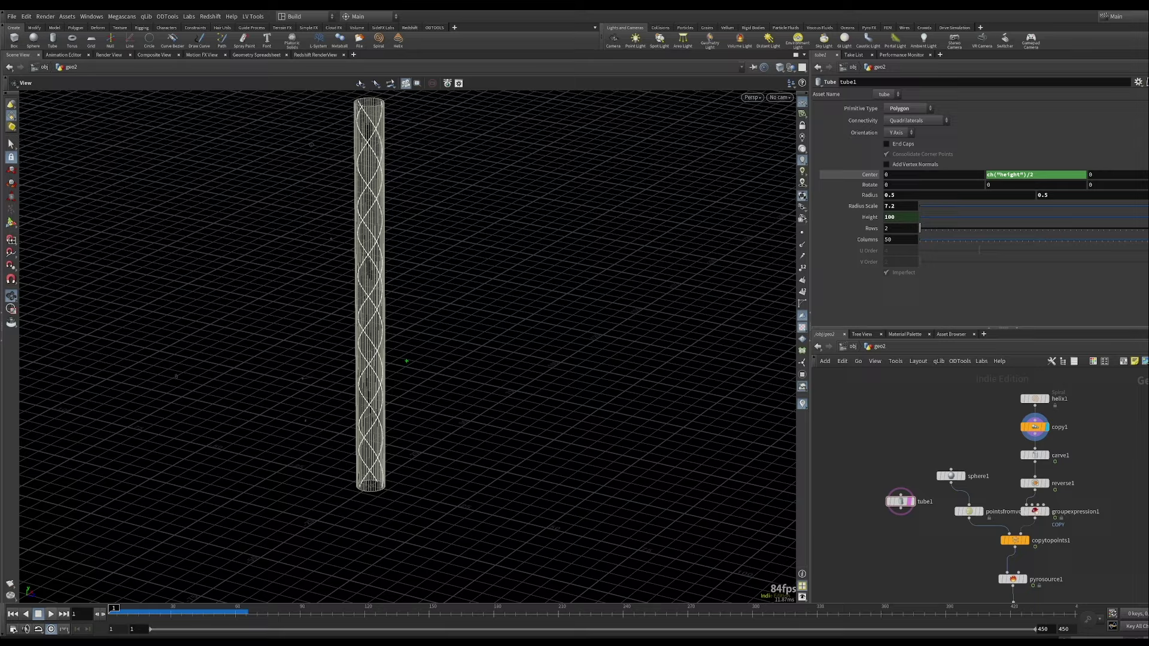
middle_click_drag(907, 239, 945, 224)
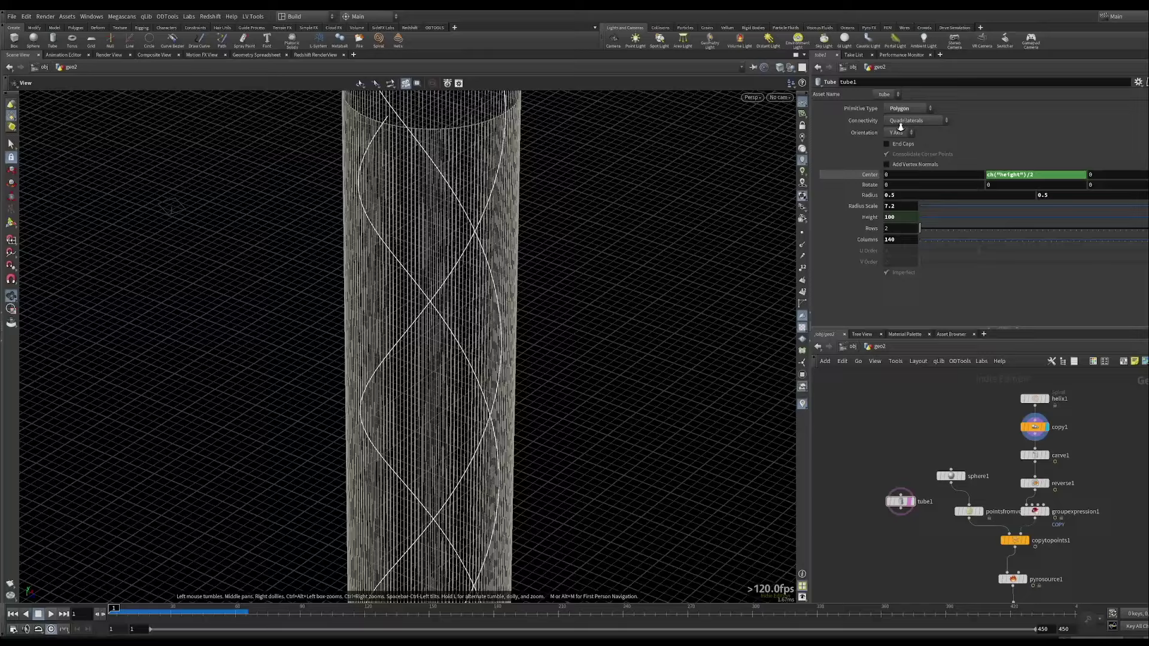
right_click_drag(896, 131, 636, 337)
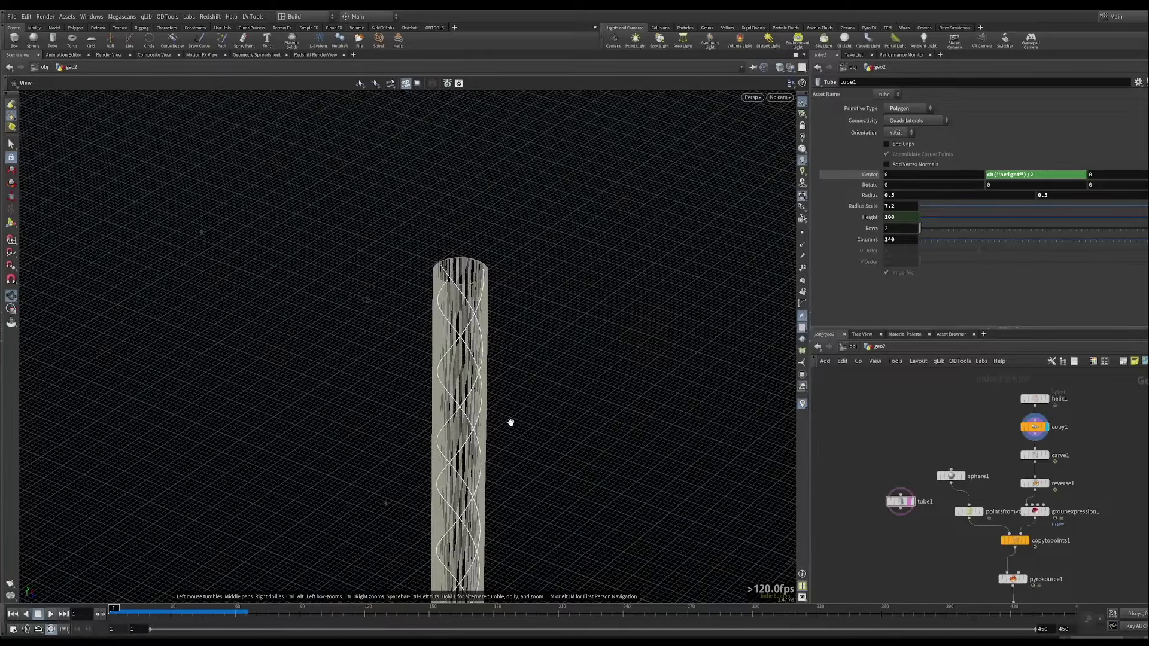
left_click_drag(937, 233, 1140, 230)
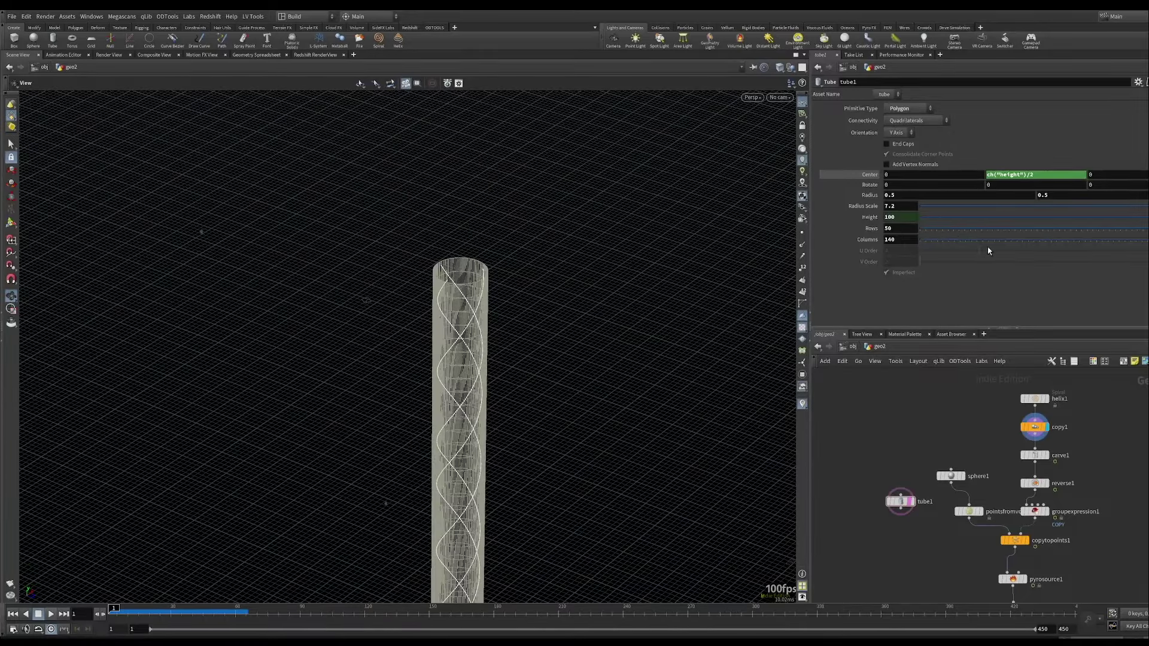
middle_click_drag(911, 230, 952, 216)
Enable End Caps on the tube and inspect the closed shape around the helix.
left_click(893, 148)
left_click_drag(495, 329, 546, 515)
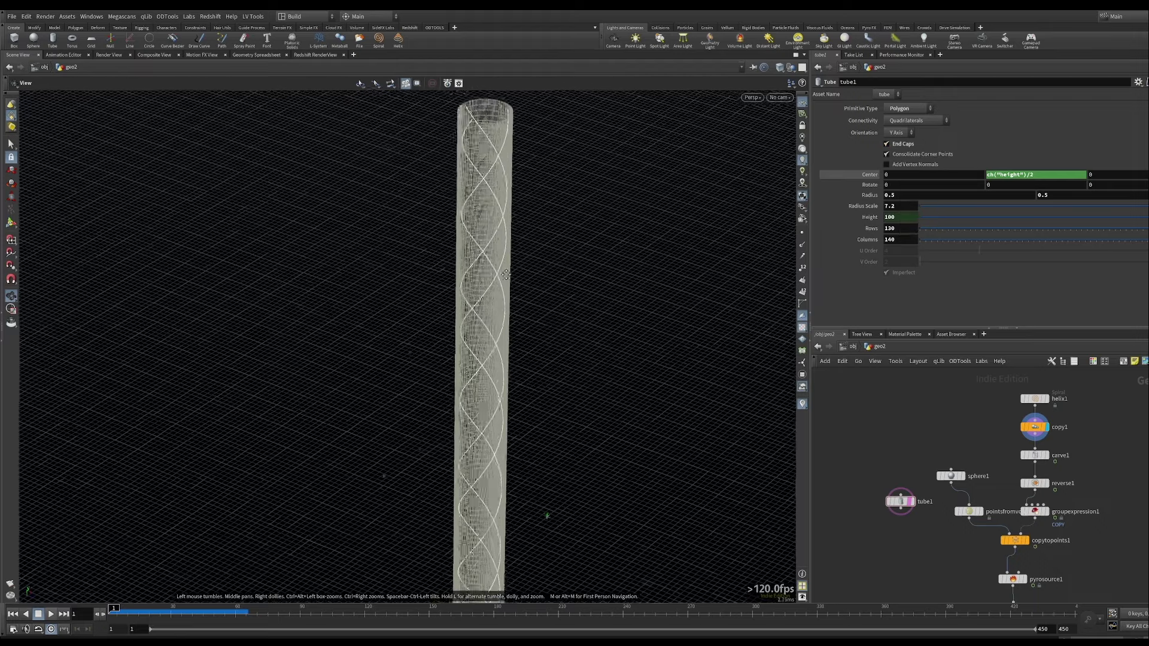
right_click_drag(546, 515, 442, 354)
mouse_move(442, 353)
left_mouse_down()
mouse_move(493, 287)
mouse_move(446, 344)
left_mouse_up()
middle_click_drag(471, 332, 440, 378)
right_click_drag(441, 378, 548, 158)
left_click_drag(437, 149, 447, 343)
Display the Pyro Solver, apply its SDF collision quick setup, and wire the untemplated tube into the VDB from Polygons node.
middle_click_drag(916, 551, 908, 490)
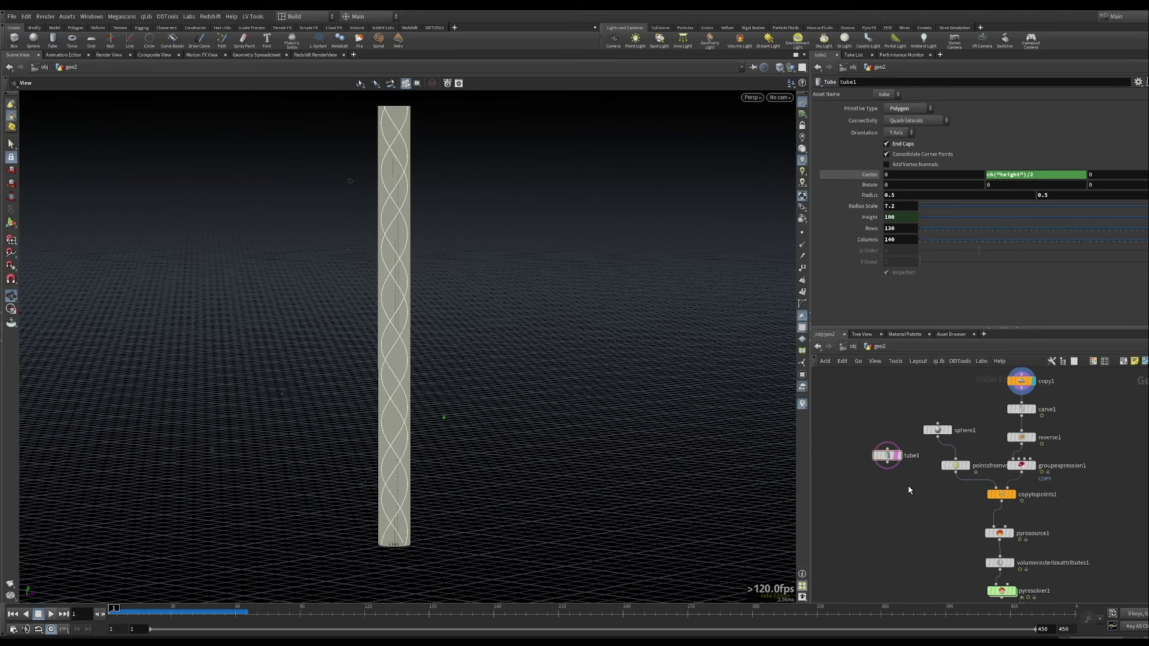
middle_click_drag(971, 563, 956, 510)
left_click(987, 537)
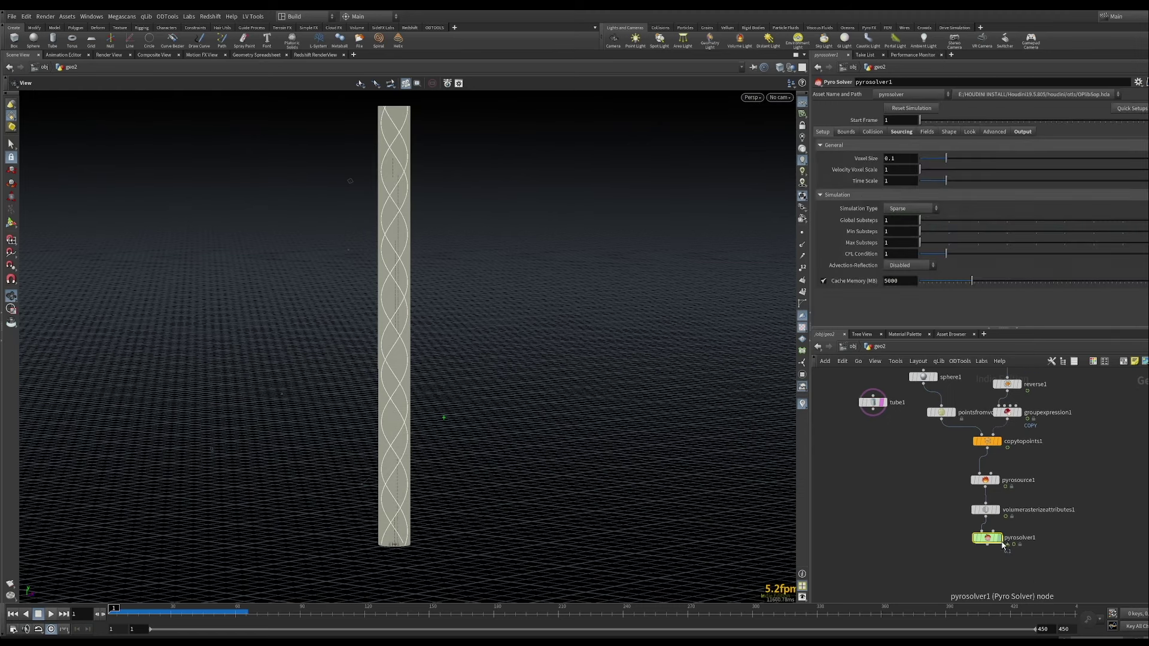
left_click(999, 542)
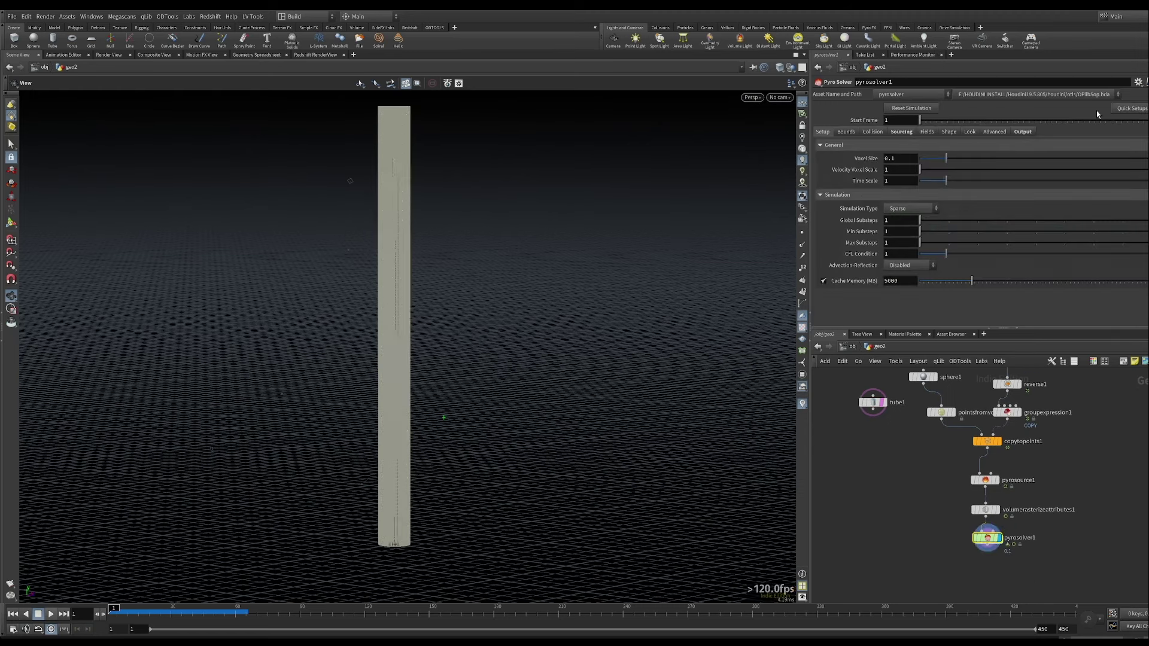
left_click(1130, 109)
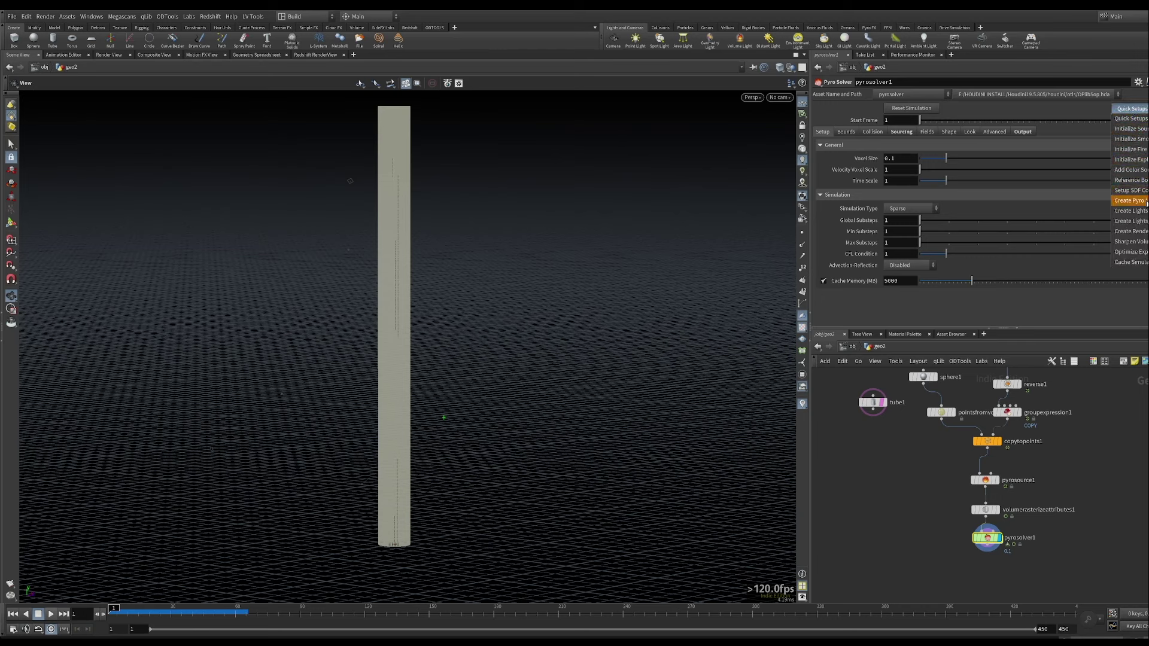
left_click(1131, 190)
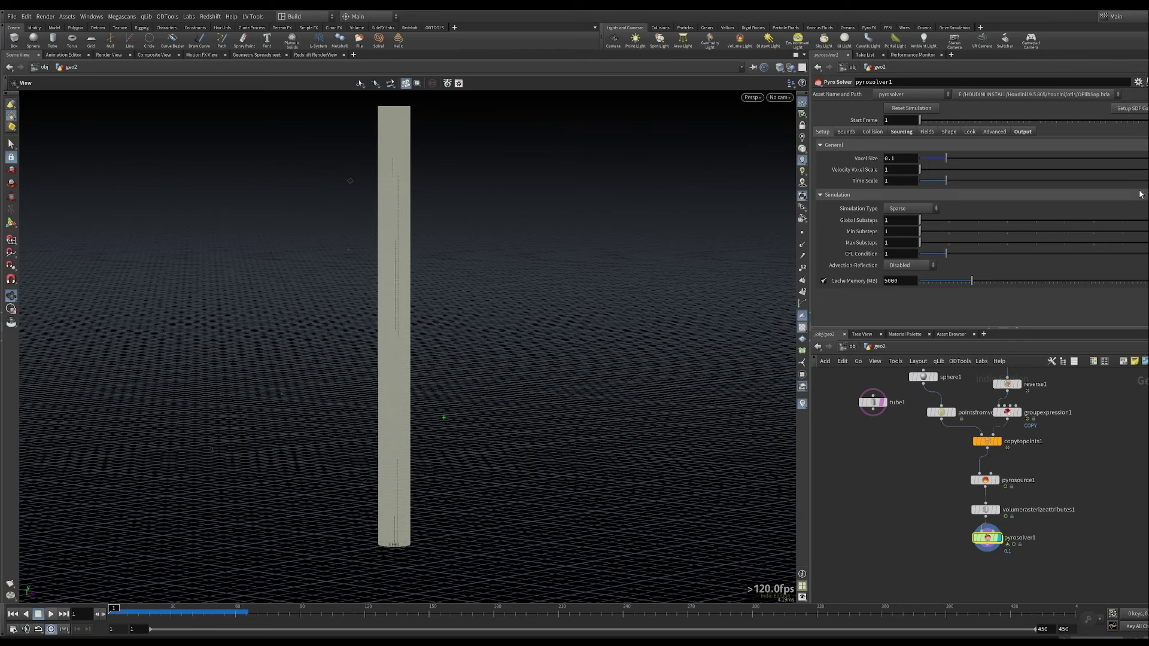
left_click_drag(1041, 513, 882, 407)
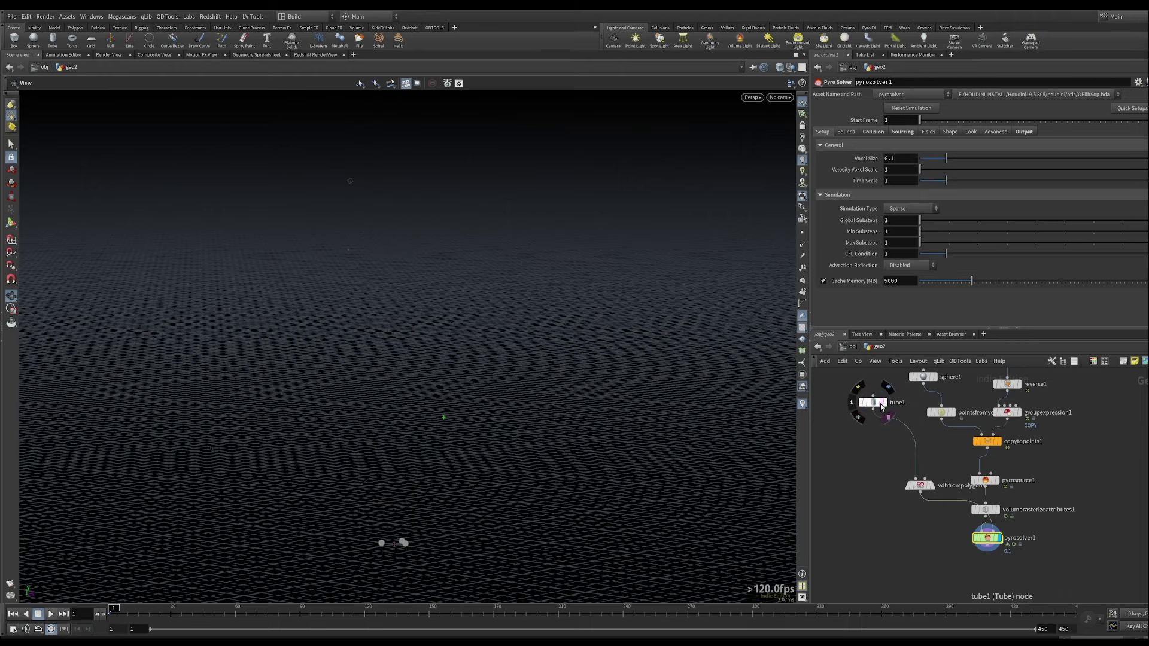
Display the VDB from Polygons collision, and examine its shape, parameters and node information.
left_click(934, 486)
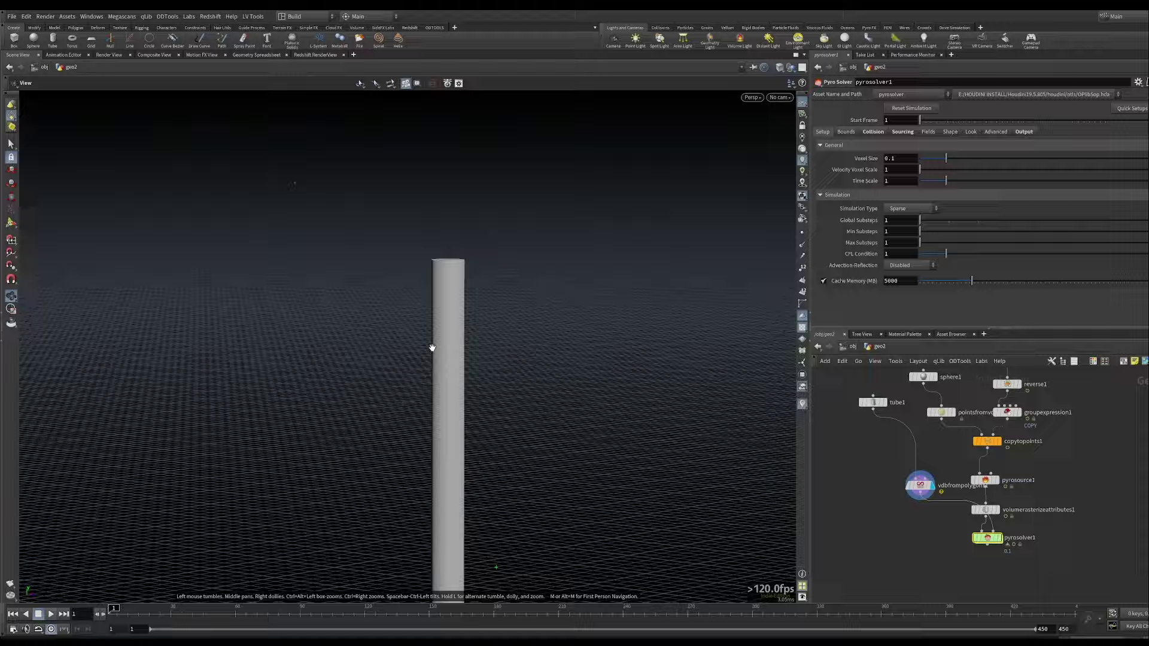
left_click_drag(432, 348, 450, 298)
left_click(925, 488)
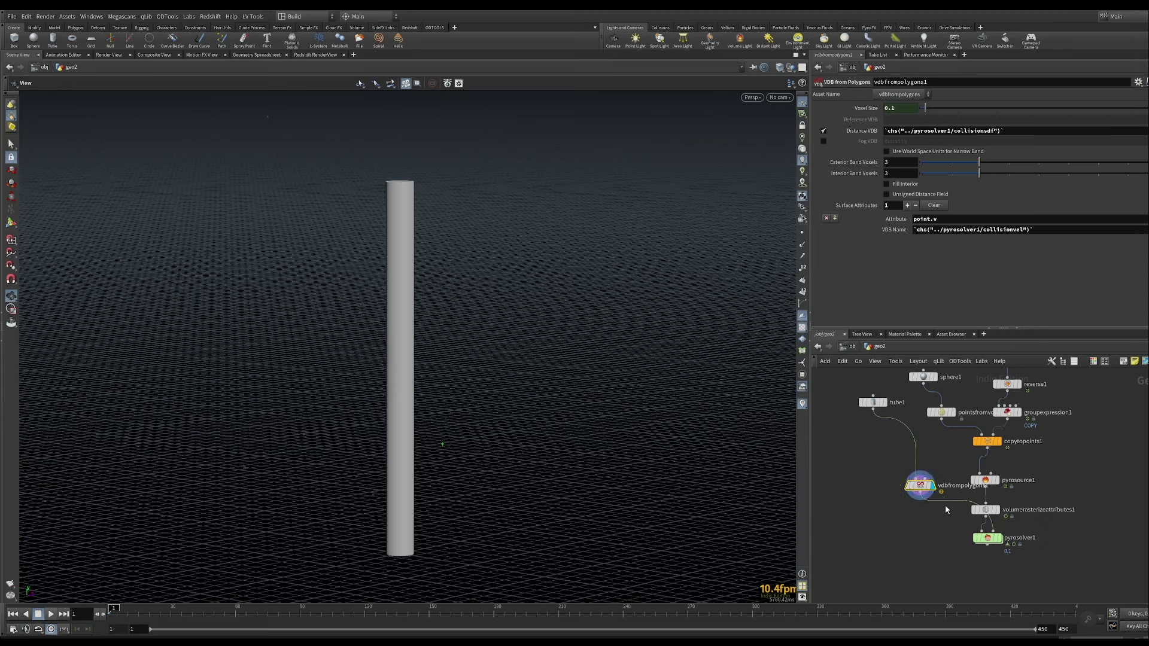
left_click(898, 487)
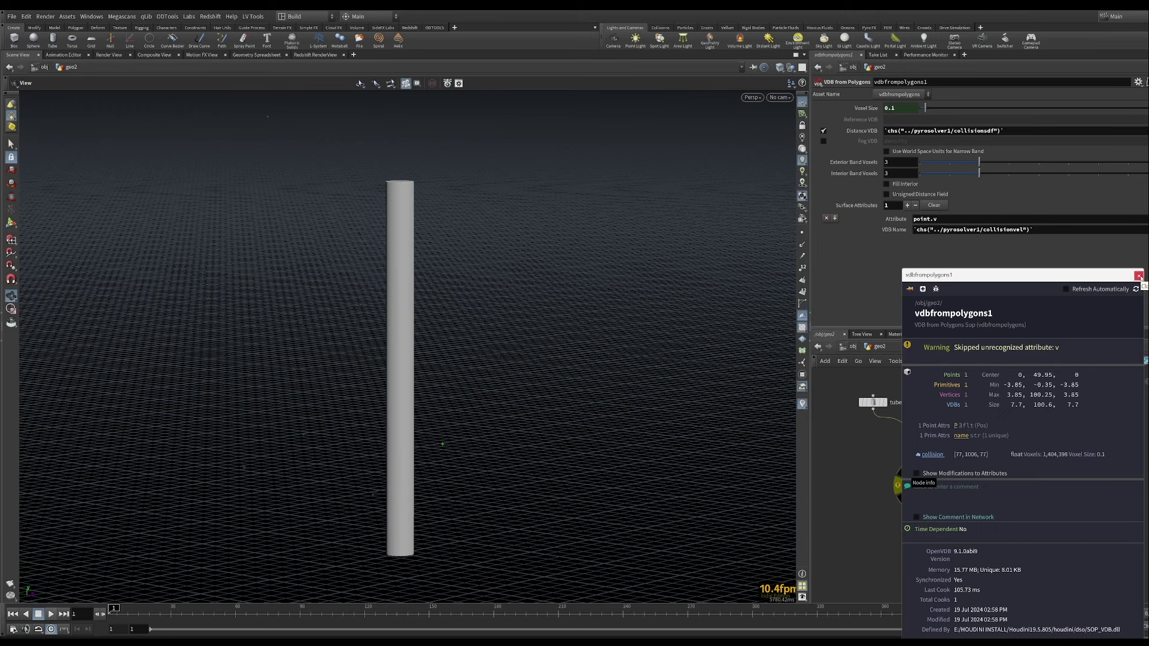
left_click(1139, 276)
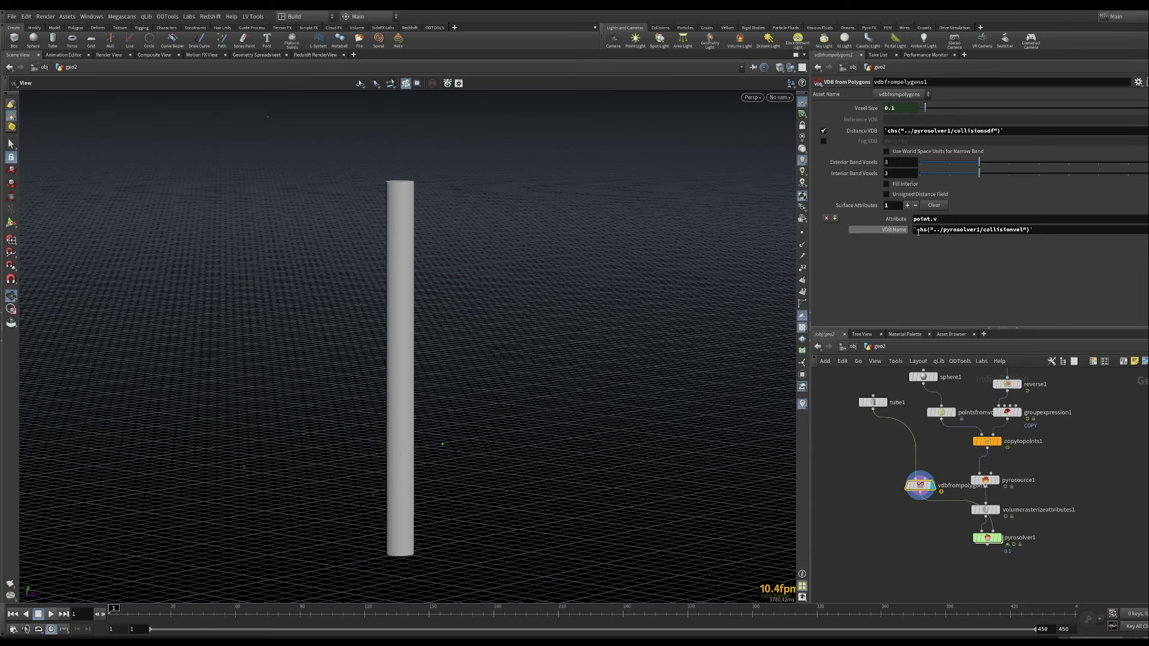
Rearrange the network so the tube and VDB from Polygons form a collision branch to the right of the pyro source branch.
mouse_move(877, 407)
left_click_drag(916, 489, 972, 509)
mouse_move(988, 513)
left_click_drag(872, 402, 1083, 438)
middle_click_drag(1037, 551, 1034, 511)
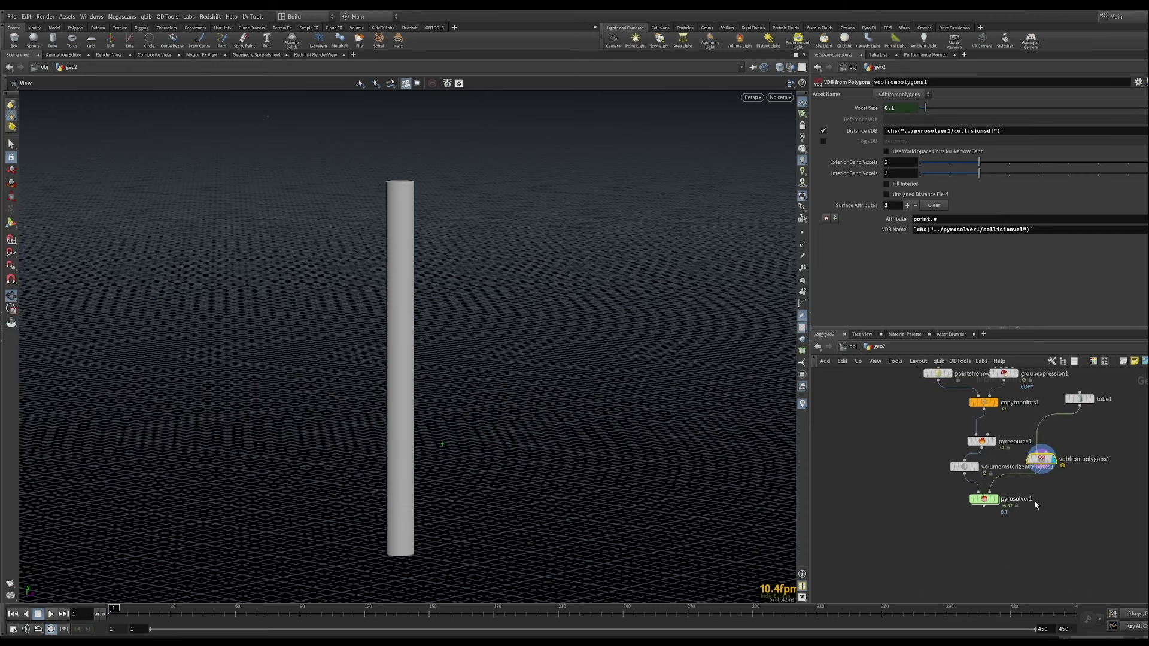
Display the Pyro Solver, play the simulation with the tube collision from the start, and return to frame 1.
left_click(998, 504)
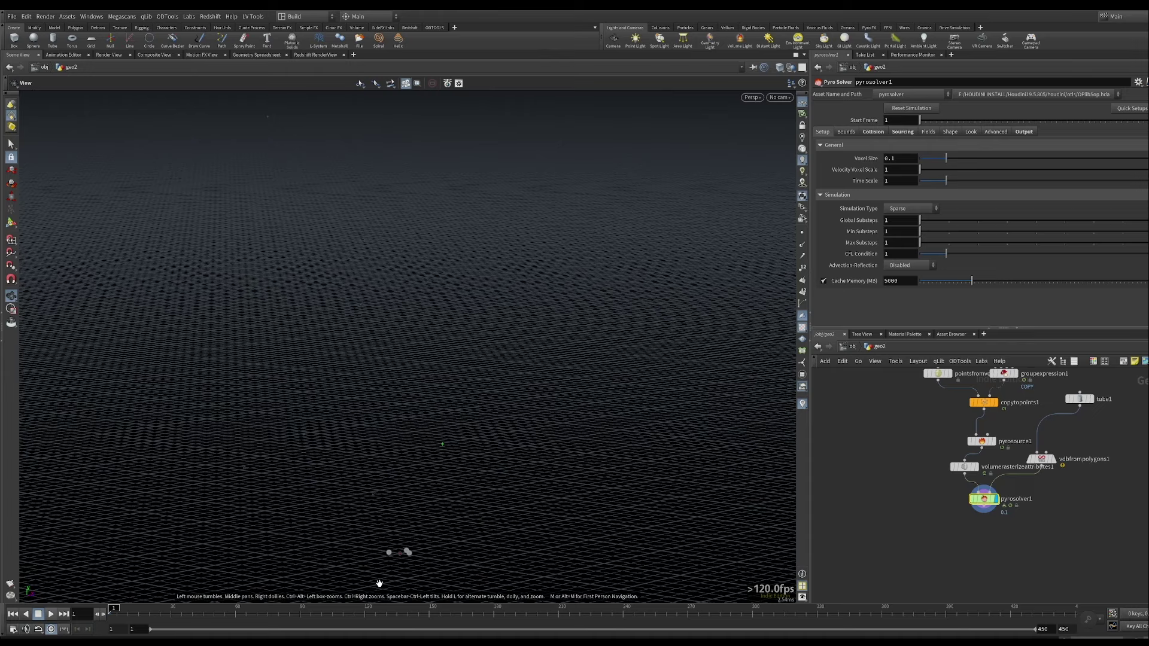
mouse_move(423, 561)
middle_mouse_down()
mouse_move(397, 521)
mouse_move(468, 355)
middle_mouse_up()
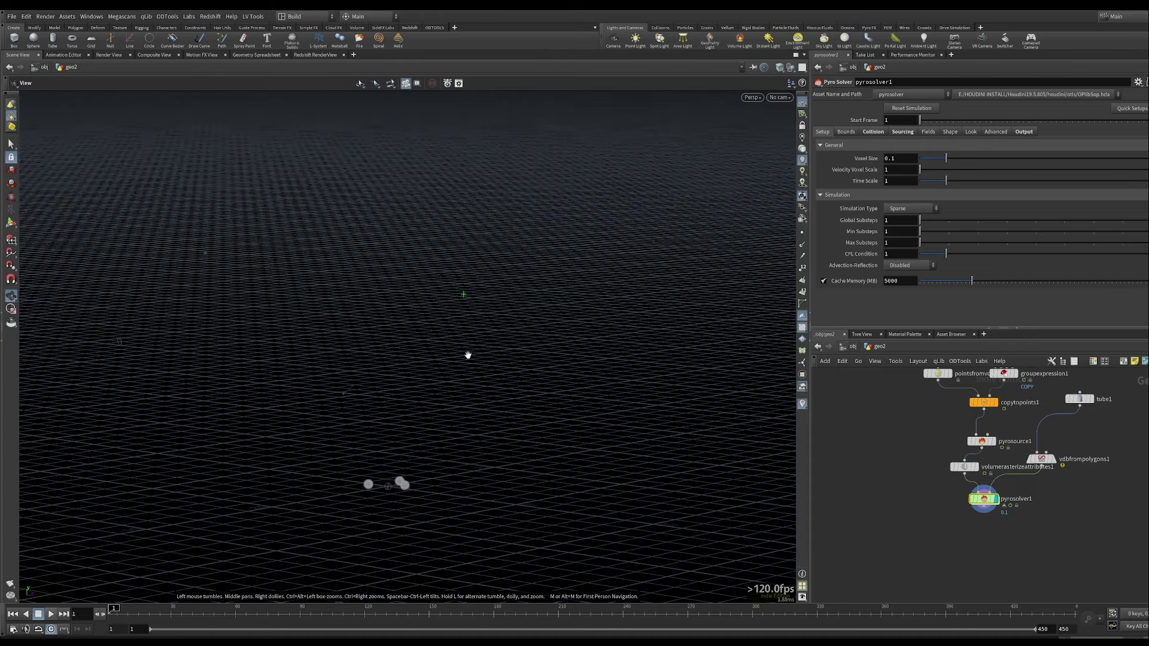
left_click(51, 614)
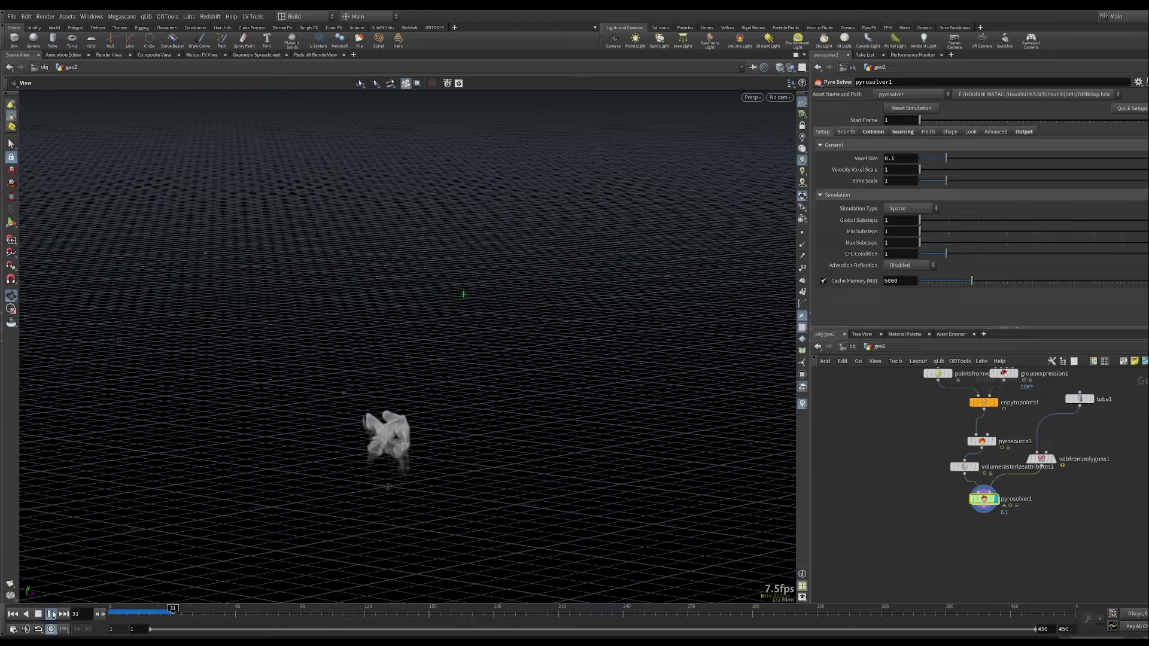
left_click_drag(87, 590, 304, 513)
left_click_drag(140, 611, 111, 612)
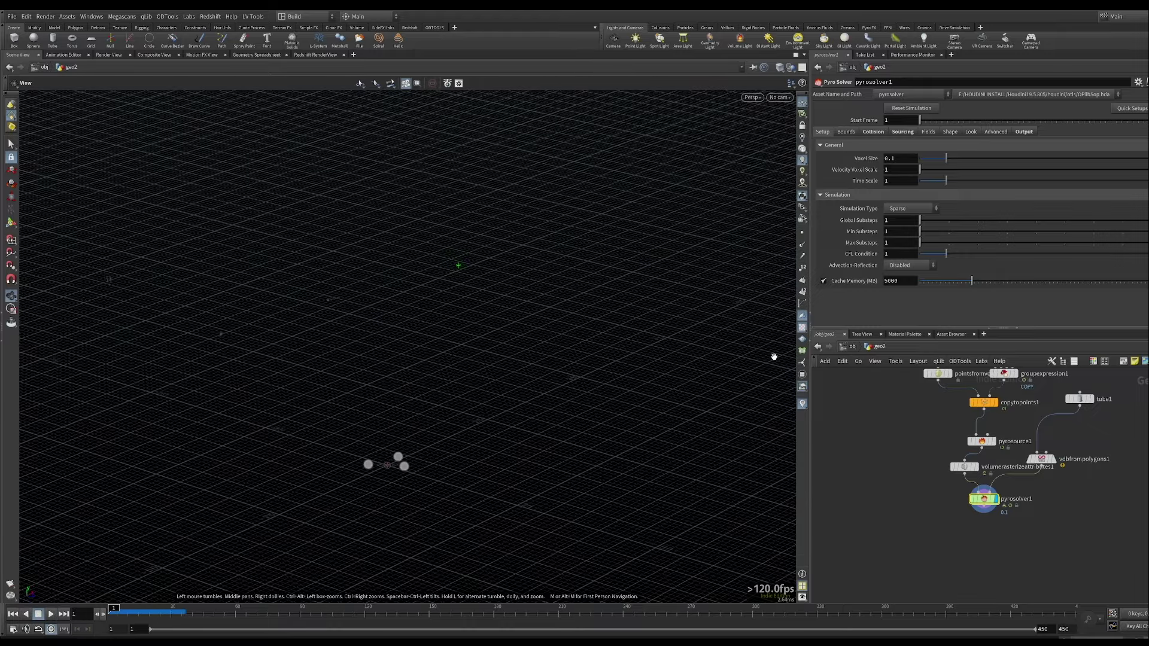
Turn off the density Dissipation in the Pyro Solver's field settings.
middle_click_drag(875, 482, 872, 487)
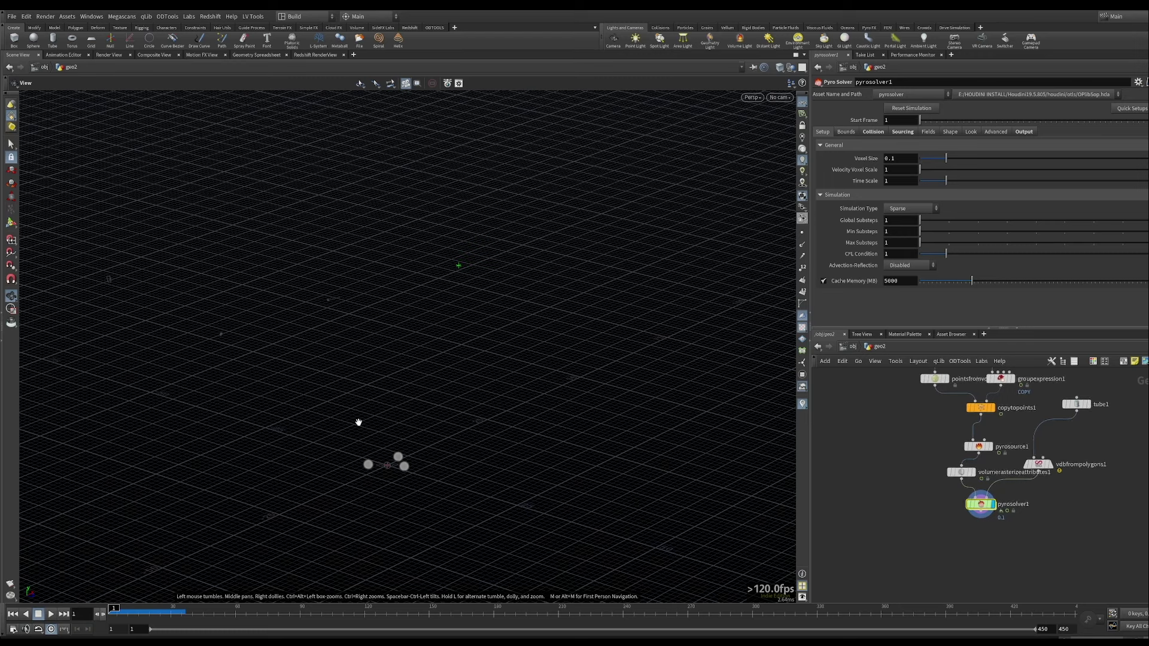
left_click(875, 133)
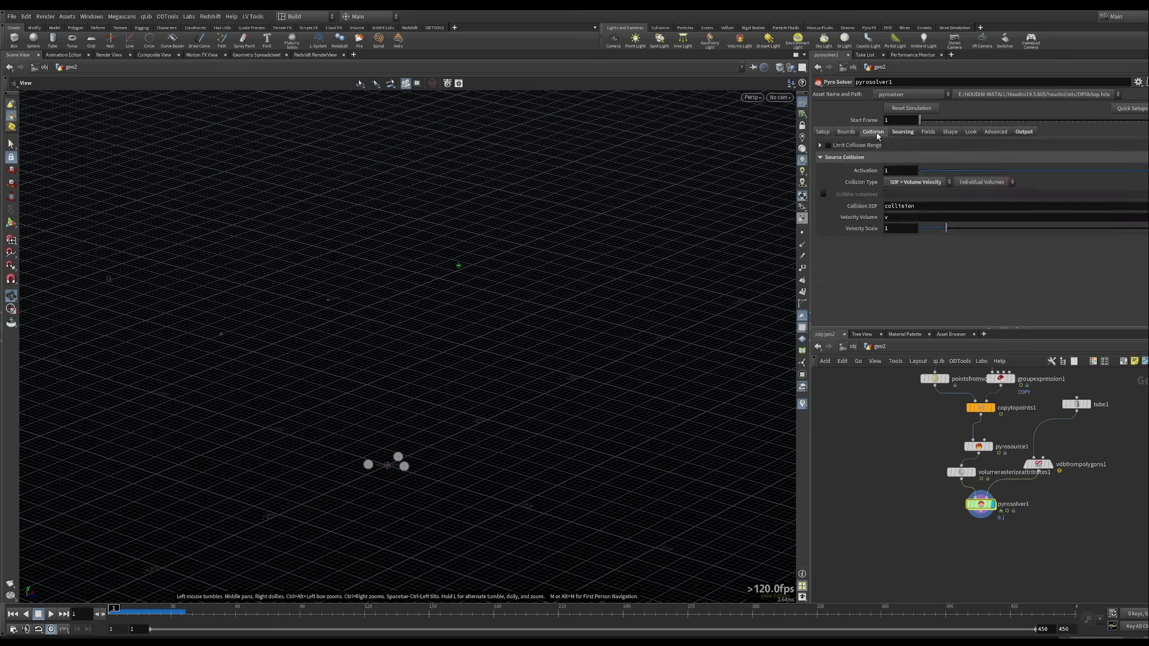
left_click(922, 183)
left_click(922, 182)
left_click(912, 133)
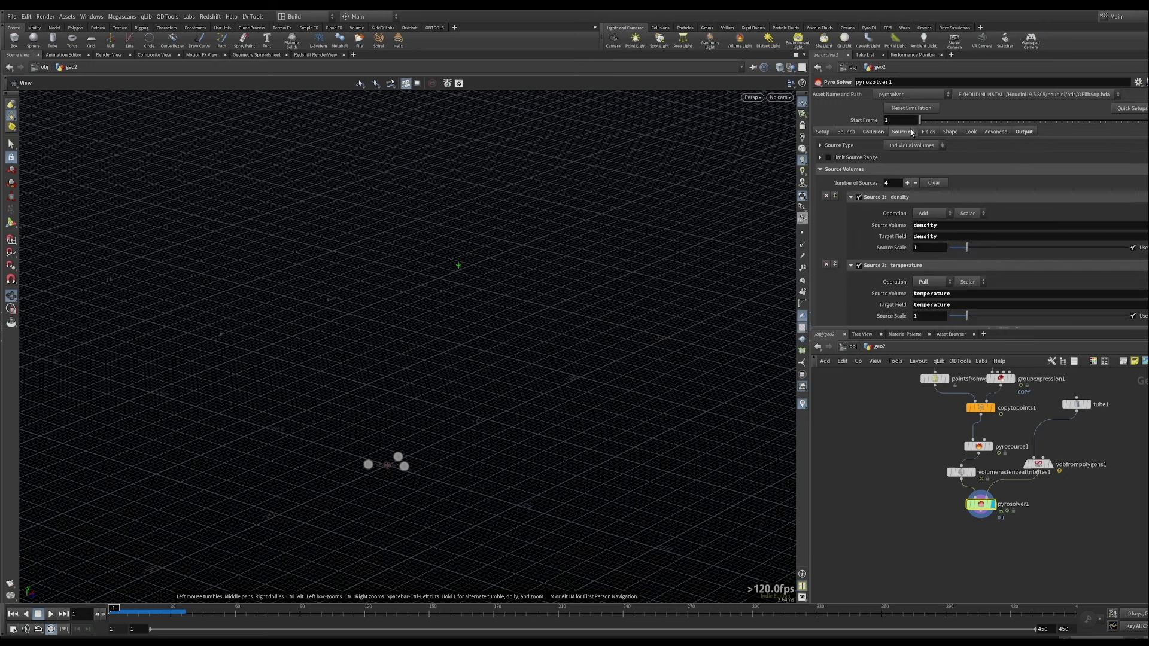
left_click(930, 132)
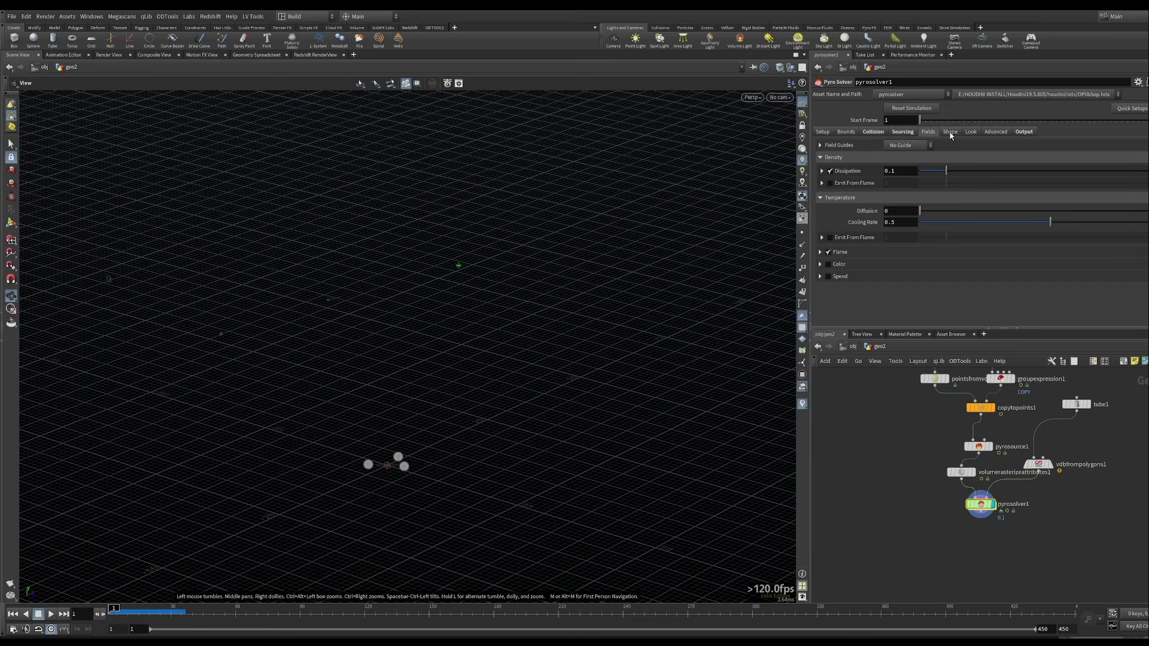
left_click(822, 171)
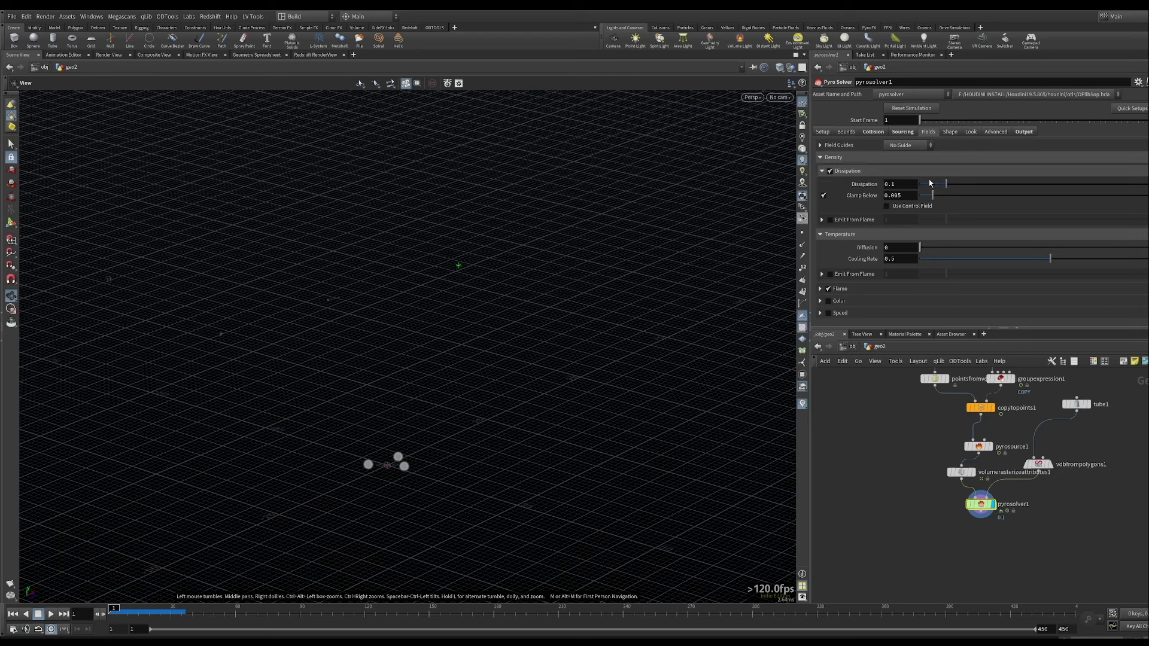
left_click(830, 171)
left_click(822, 171)
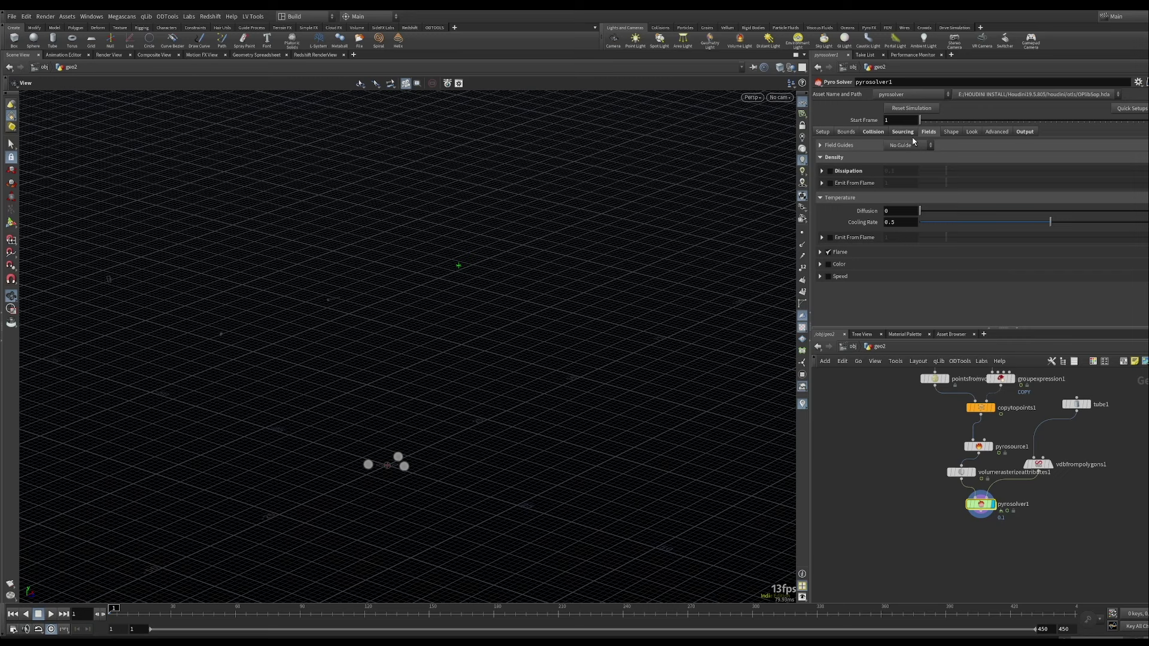
Set the Y component of the Pyro Solver's buoyancy Gravity Direction to 1.
left_click(953, 132)
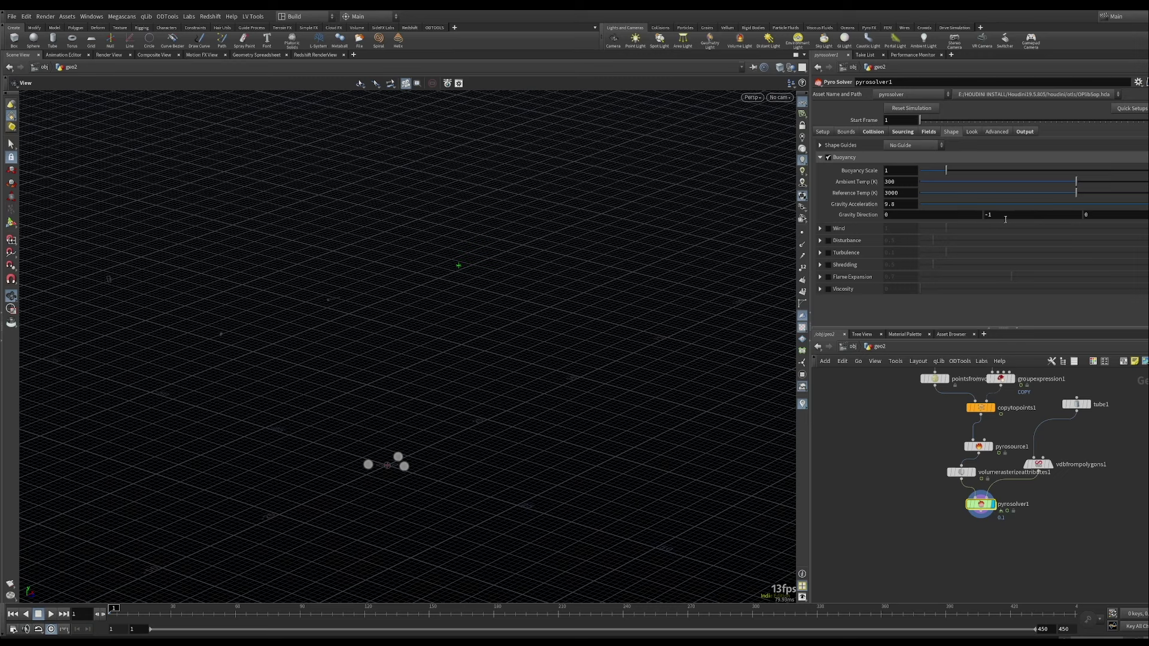
left_click_drag(1006, 218, 969, 214)
type("1")
key("Return")
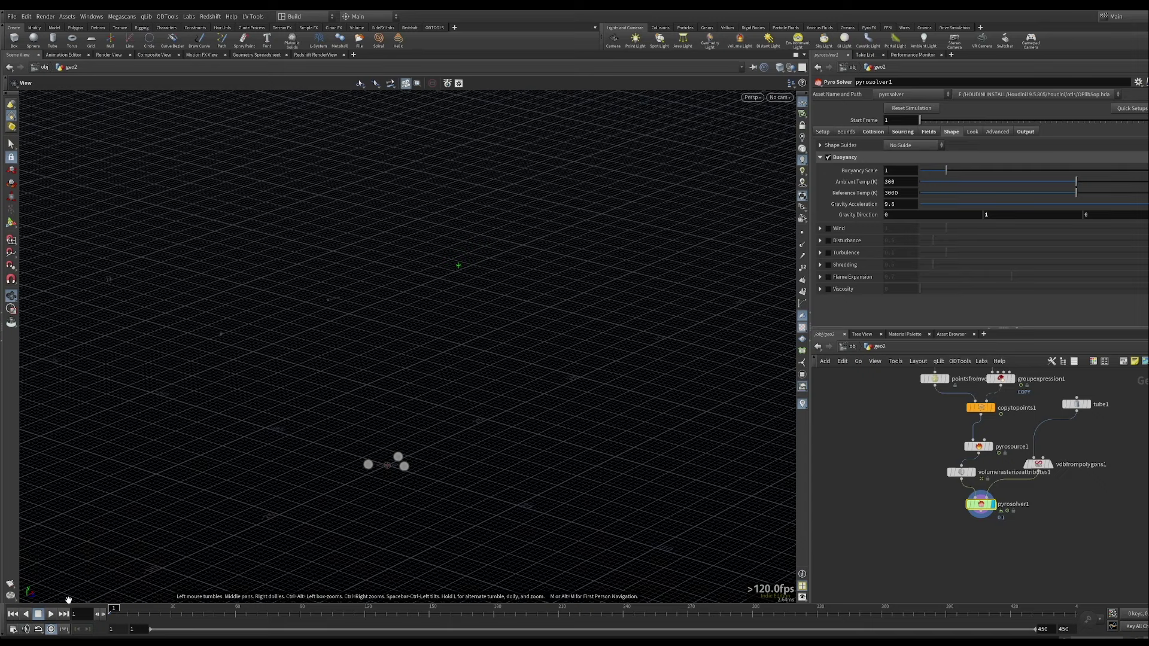
Play the simulation with the reversed gravity direction, inspect the smoke around the helix, and return to frame 1.
left_click(51, 614)
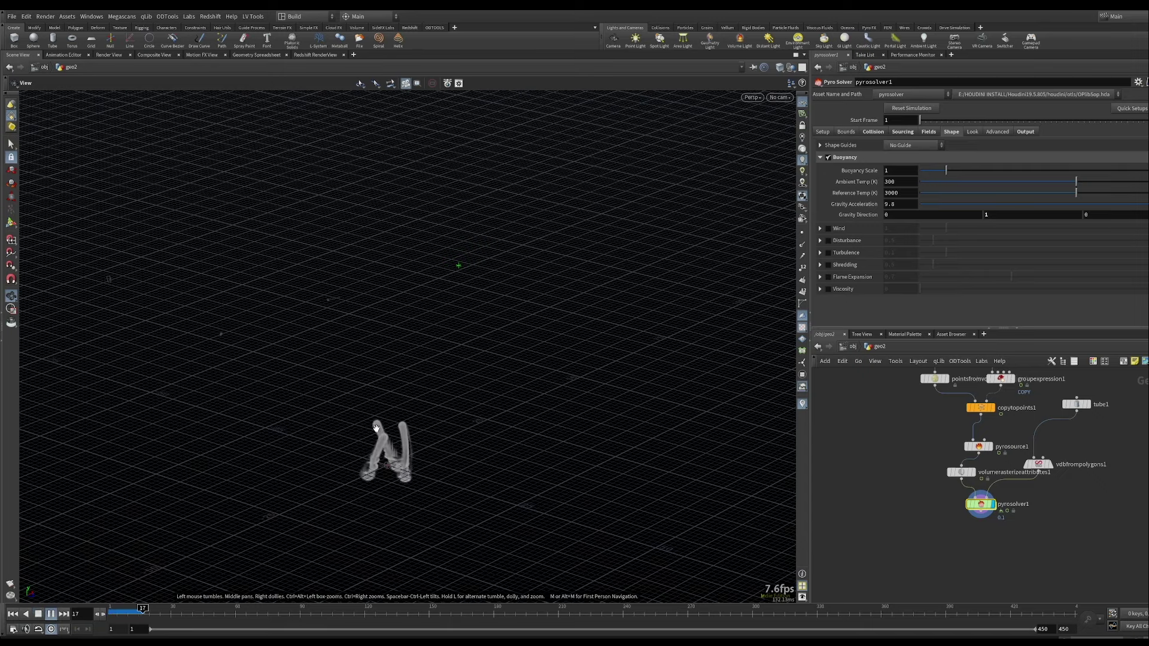
left_click(50, 614)
left_click_drag(393, 454, 408, 425)
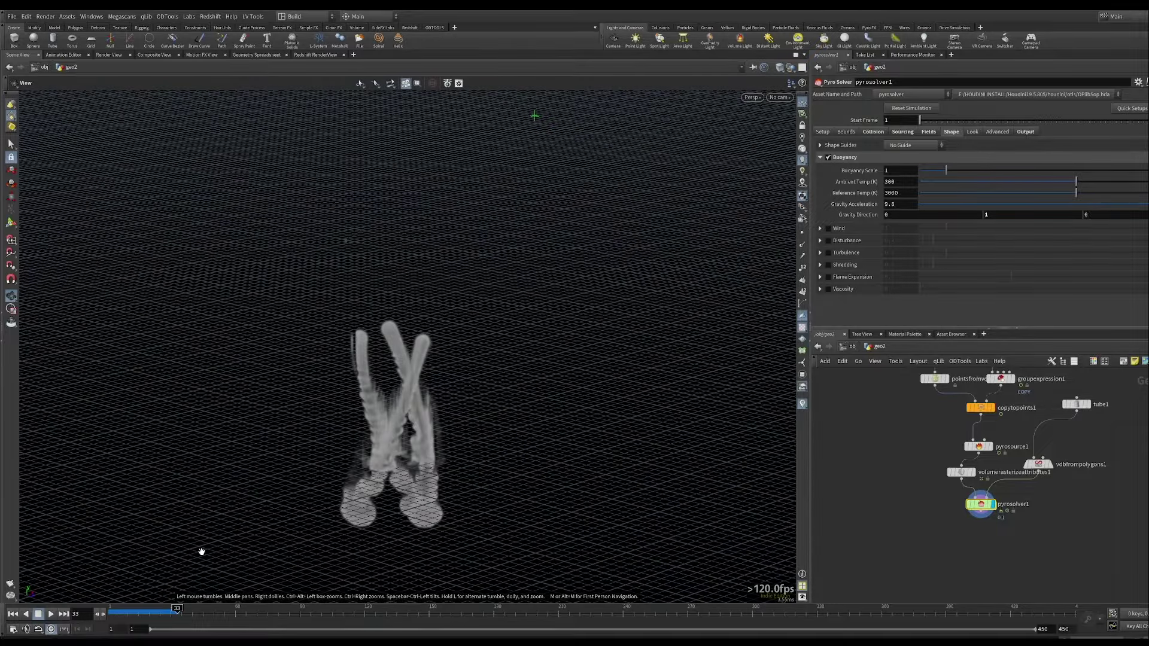
left_click_drag(148, 612, 97, 611)
left_click(51, 614)
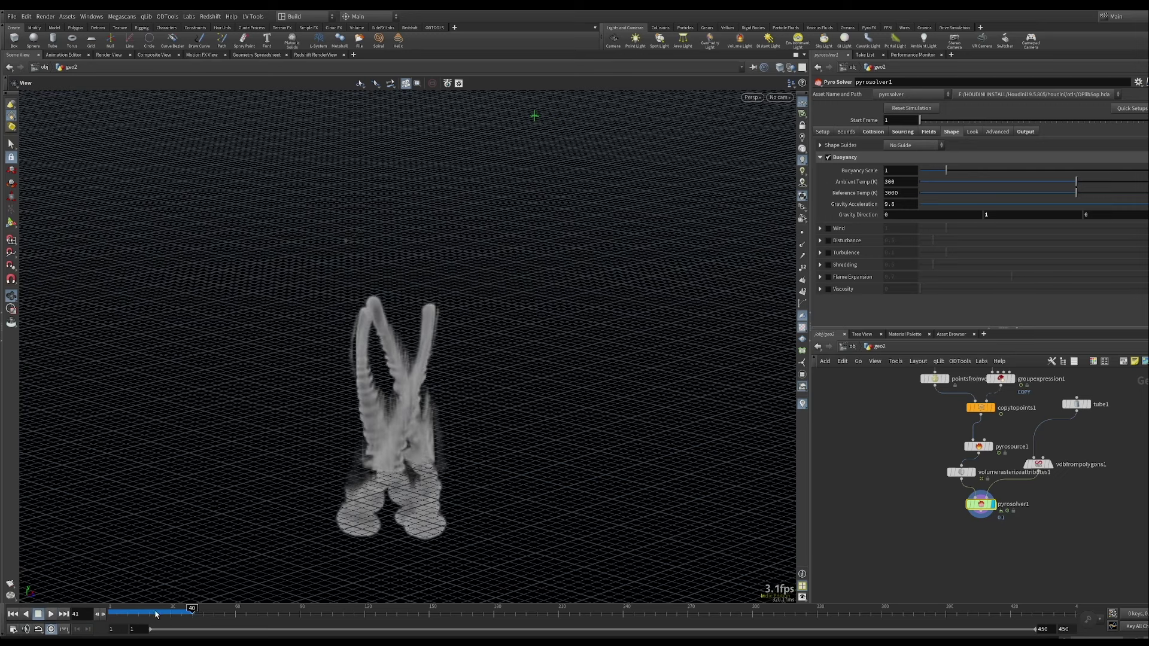
left_click_drag(157, 613, 100, 613)
Display the tube and add a displayed PolyExtrude node connected to its output.
middle_click_drag(888, 449, 889, 489)
scroll(886, 493, "down", 5)
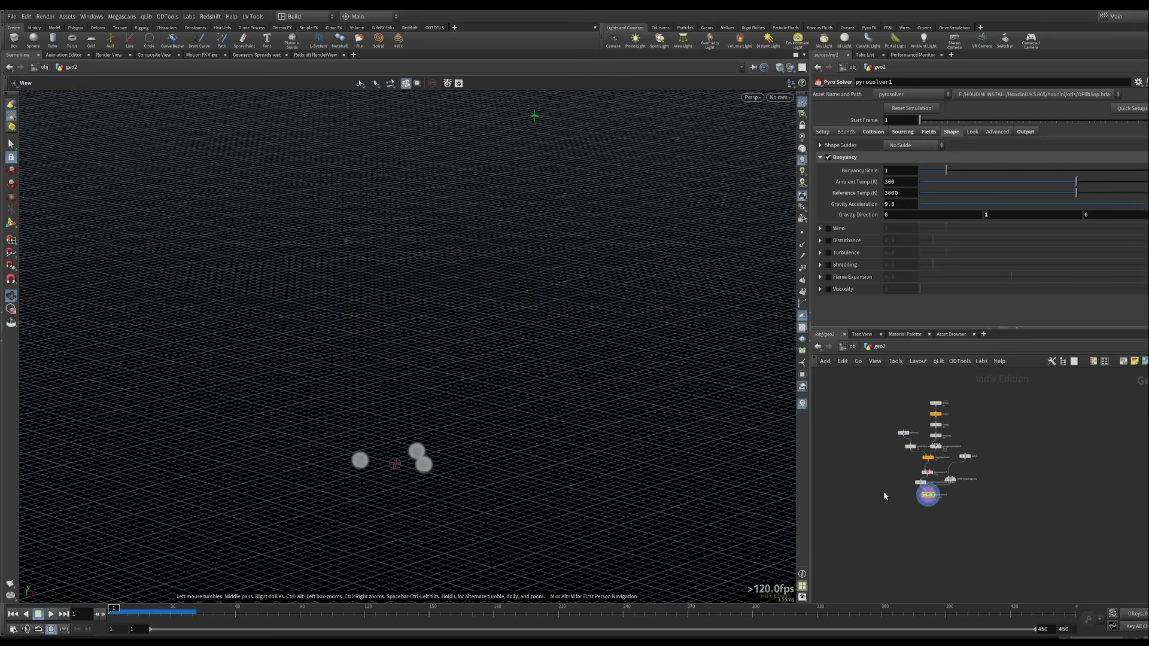
scroll(895, 472, "up", 6)
scroll(921, 438, "down", 2)
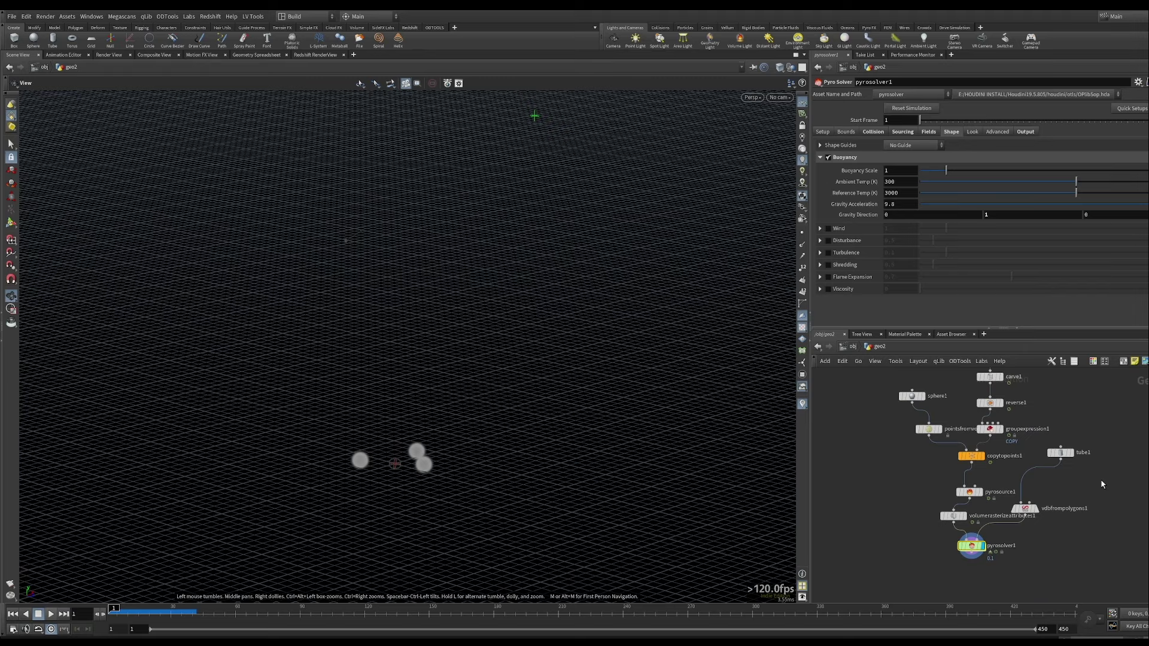
scroll(1077, 472, "up", 3)
left_click(990, 423)
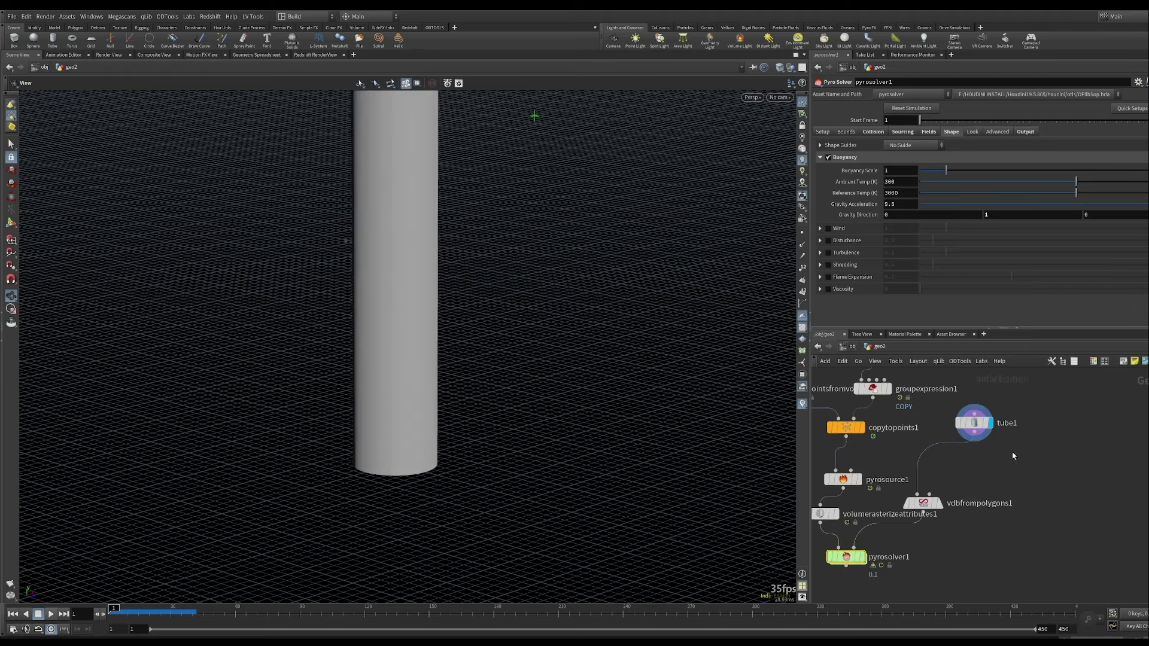
key("Tab")
type("polyex")
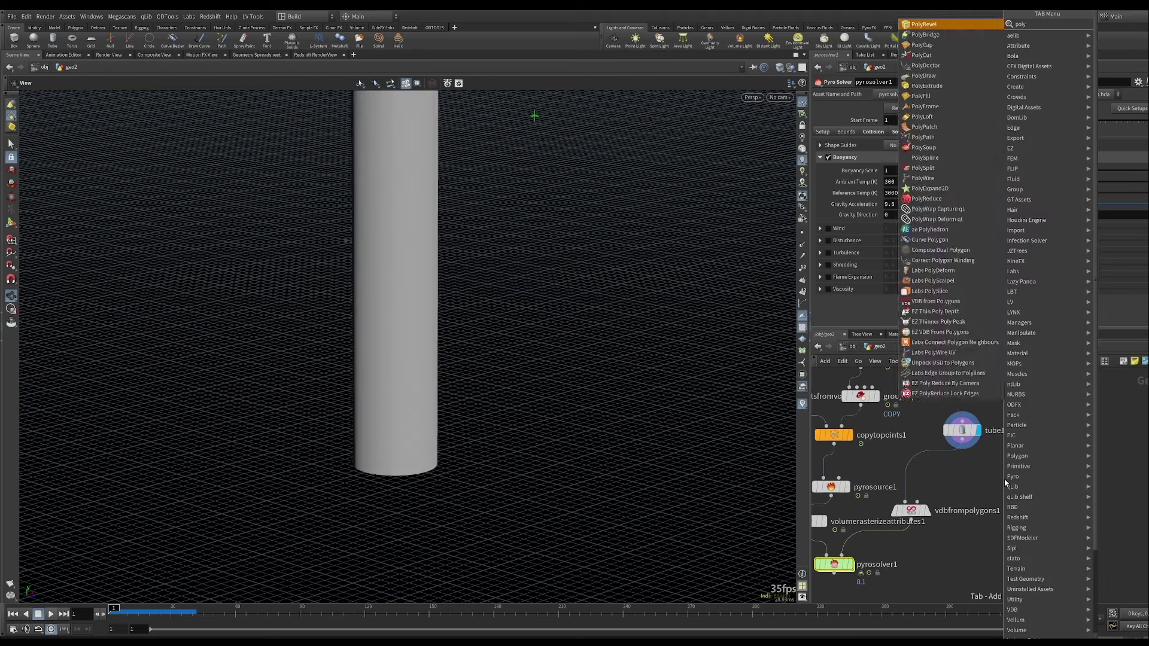
key("Return")
left_click(1005, 480)
mouse_move(1004, 482)
left_mouse_down()
mouse_move(979, 461)
mouse_move(989, 471)
left_mouse_up()
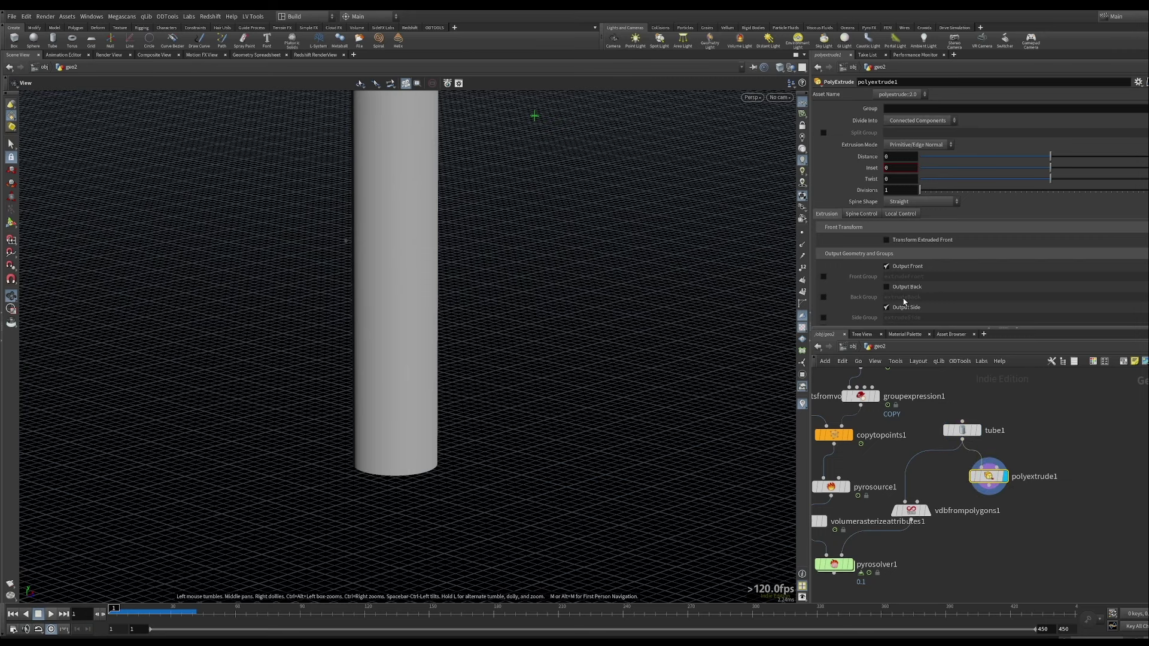
Enable Output Back on the PolyExtrude, set its Distance to 0.182, and wire it into VDB from Polygons.
left_click(897, 288)
left_click_drag(1050, 156, 1075, 159)
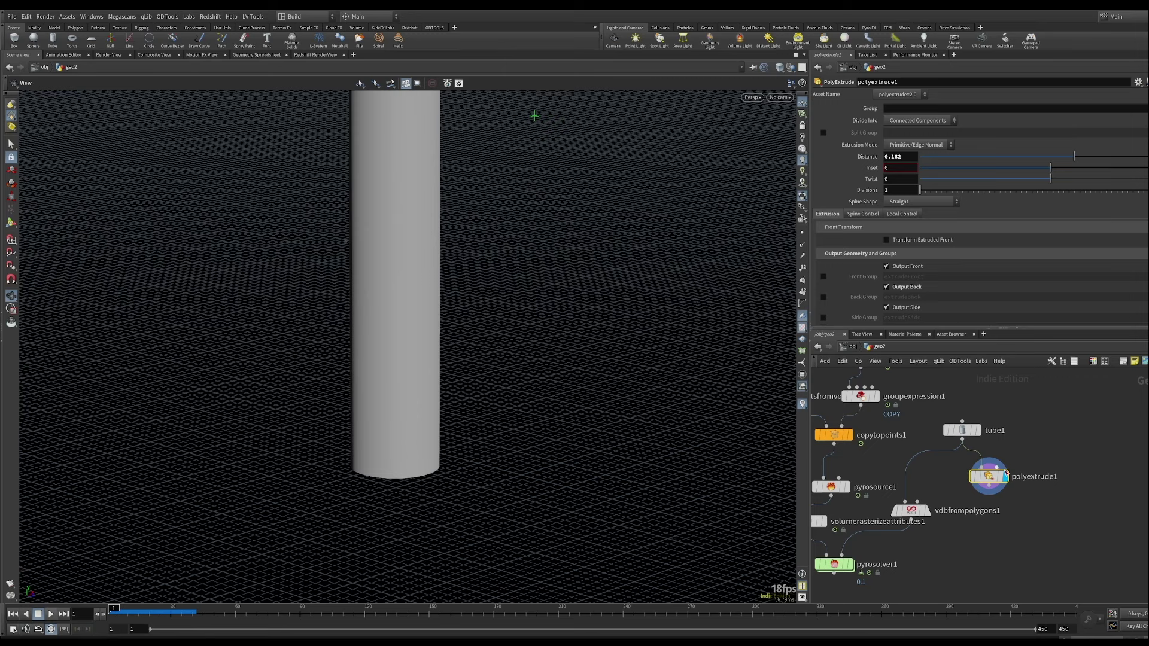
middle_click_drag(853, 573, 949, 486)
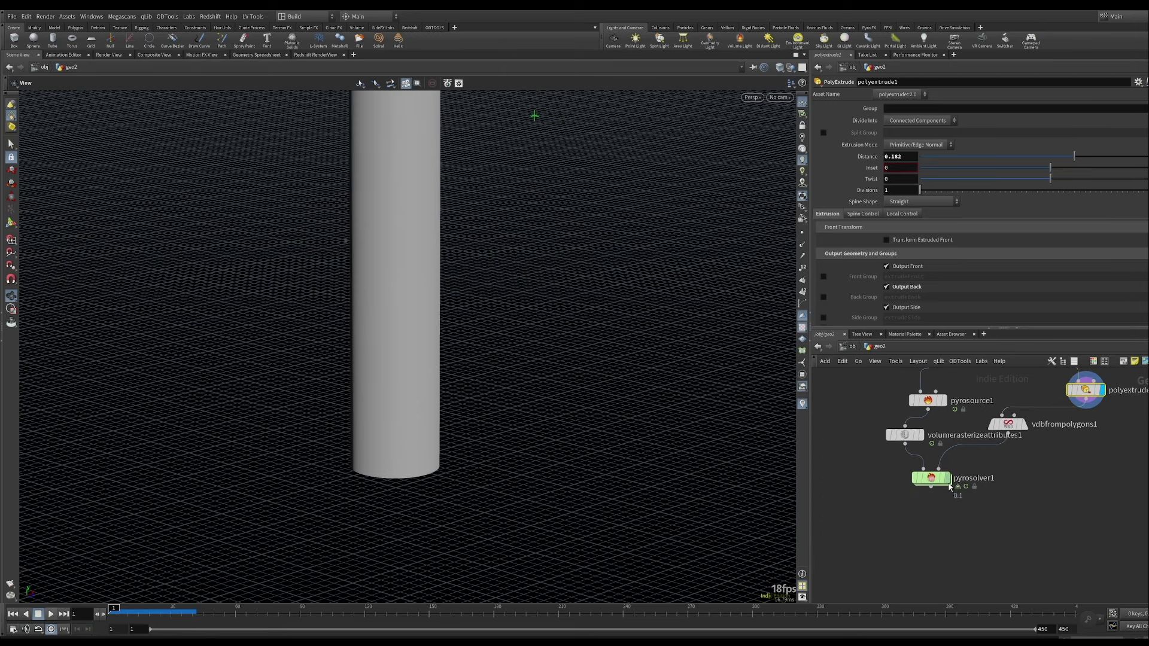
Display the Pyro Solver, play the simulation with the extruded tube collision, inspect the smoke, and return to frame 1.
left_click(948, 483)
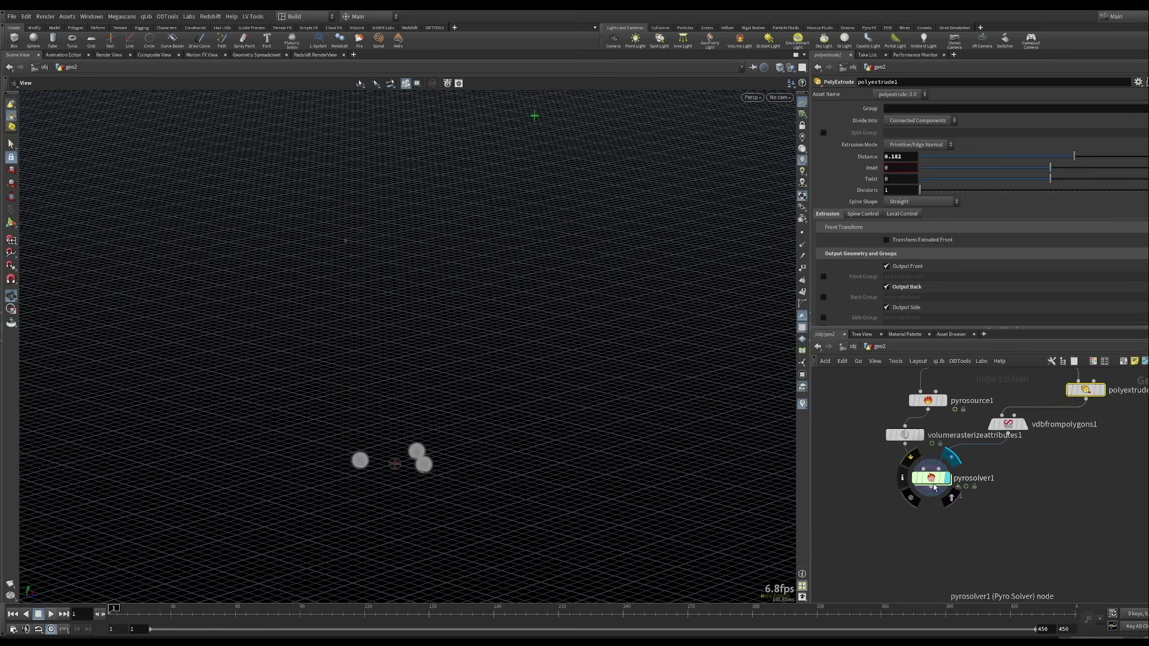
left_click(53, 615)
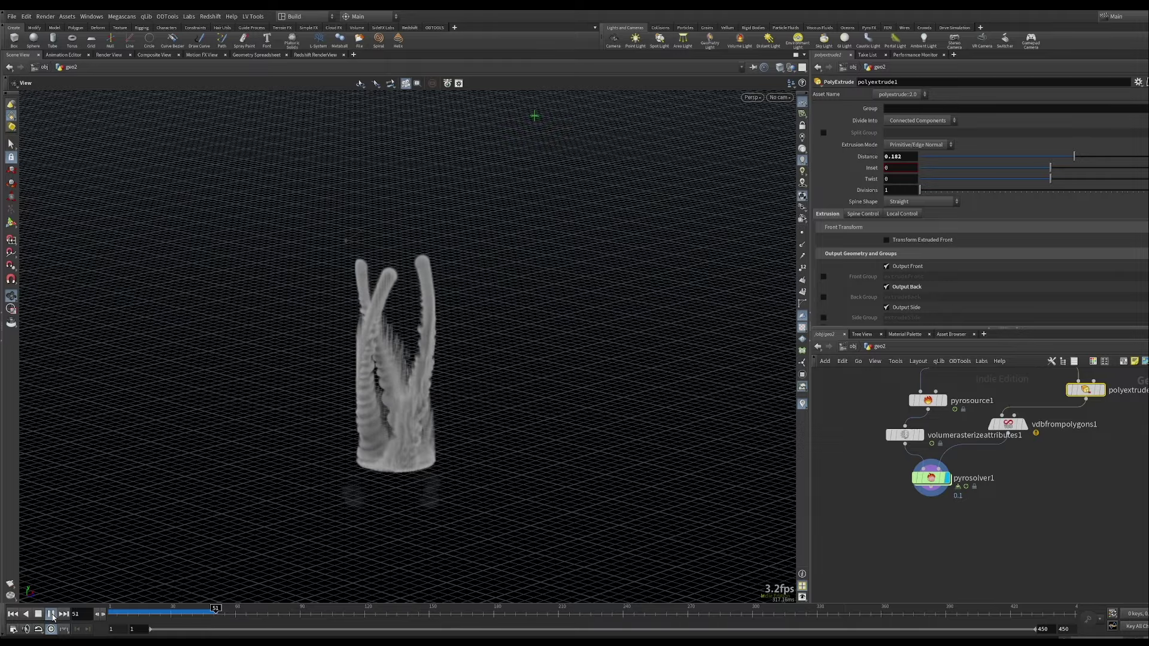
left_click(51, 614)
left_click_drag(423, 410, 357, 418)
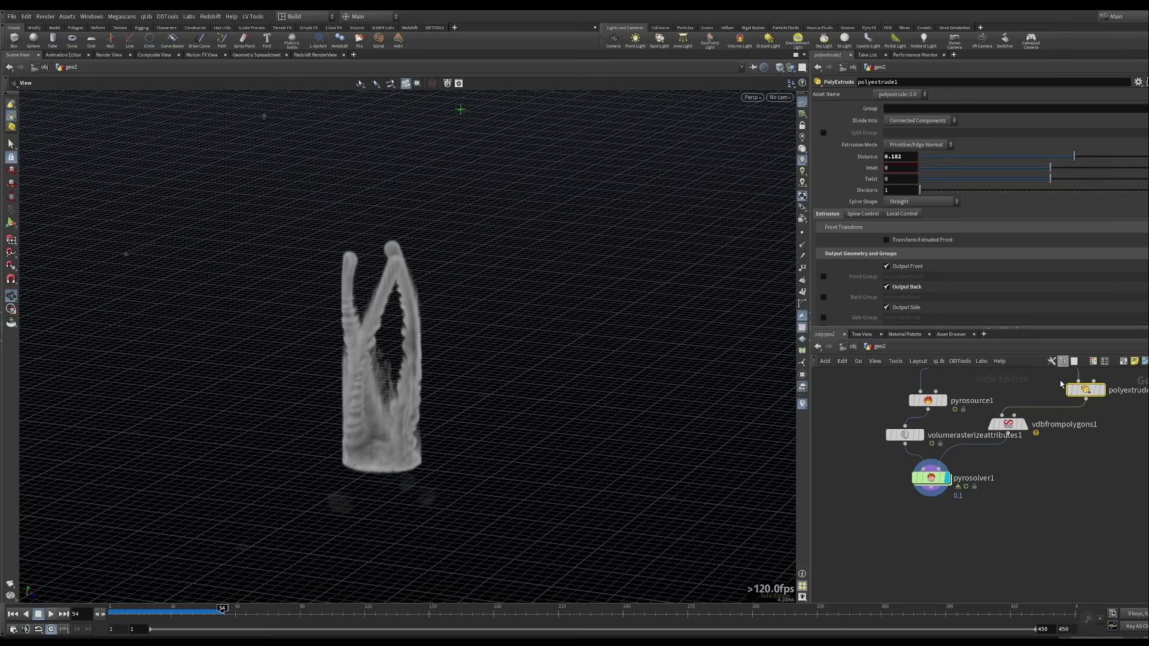
middle_click_drag(1072, 488, 991, 531)
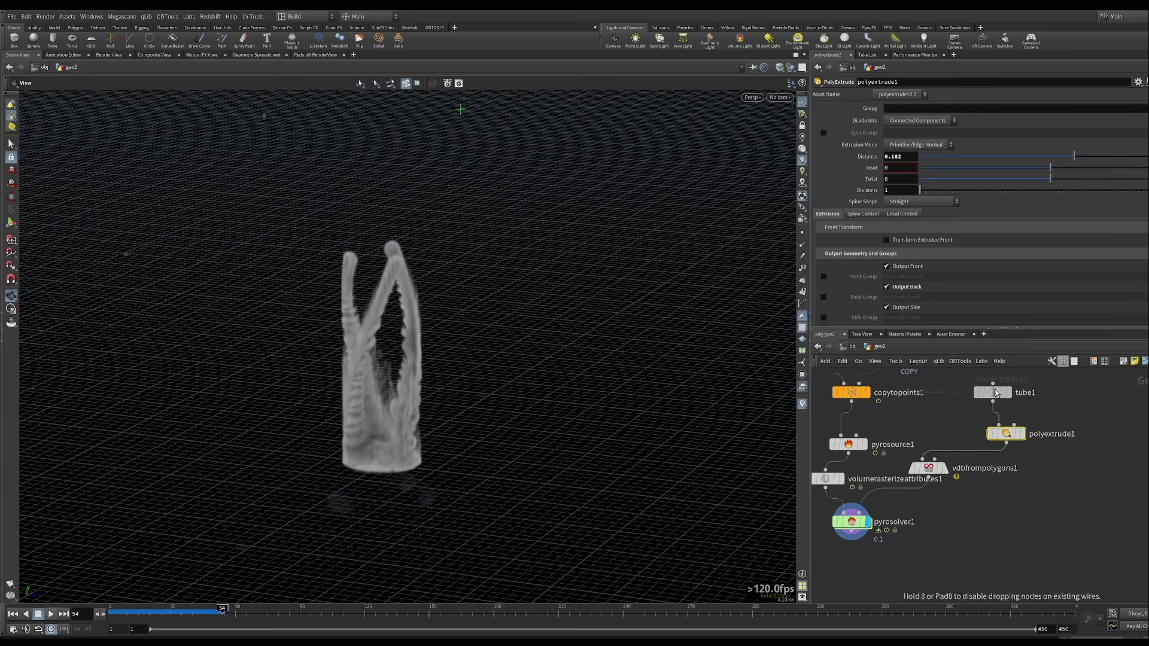
left_click_drag(168, 616, 103, 611)
Set the Pyro Solver's Voxel Size to 0.17.
left_click(851, 521)
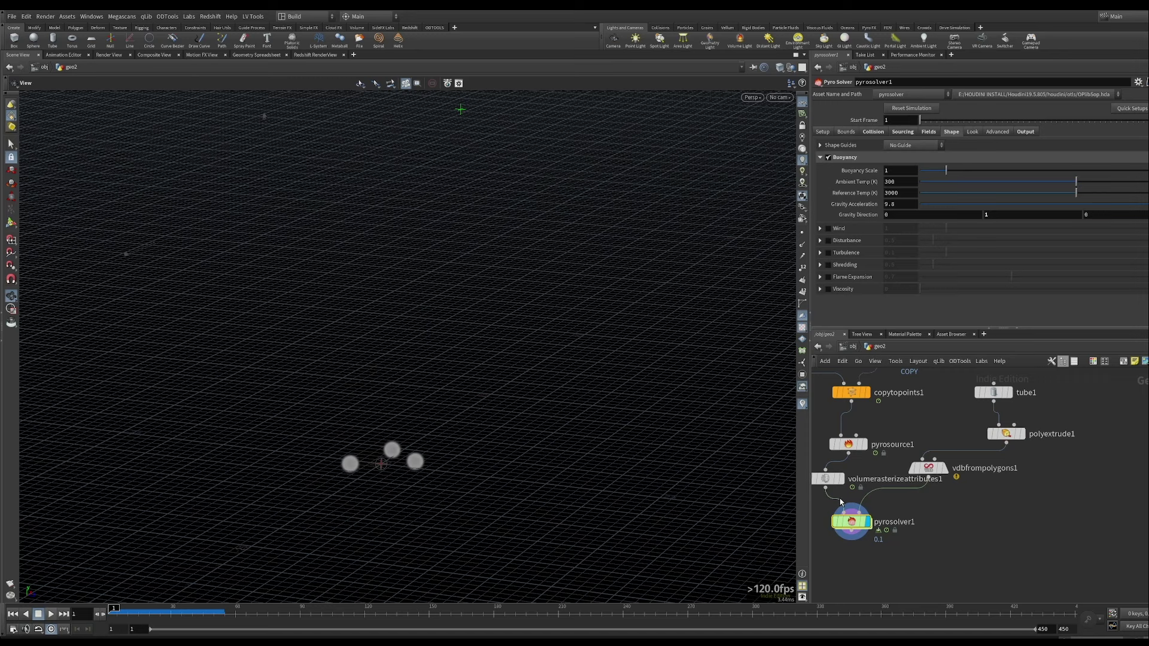
left_click(822, 131)
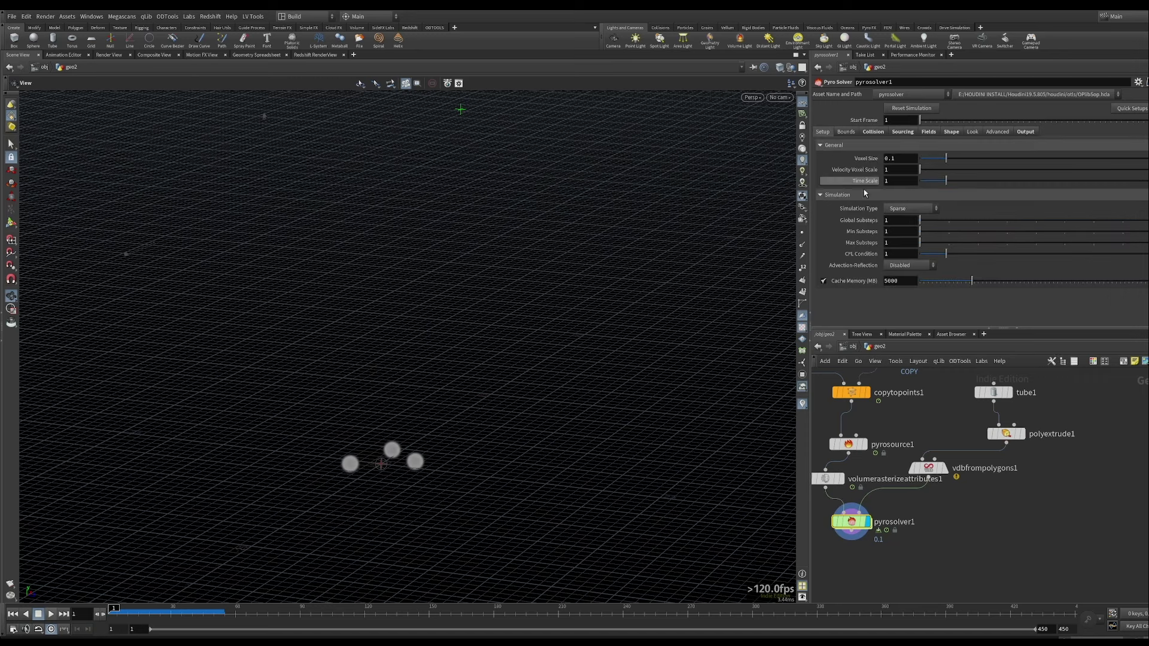
left_click_drag(949, 161, 966, 162)
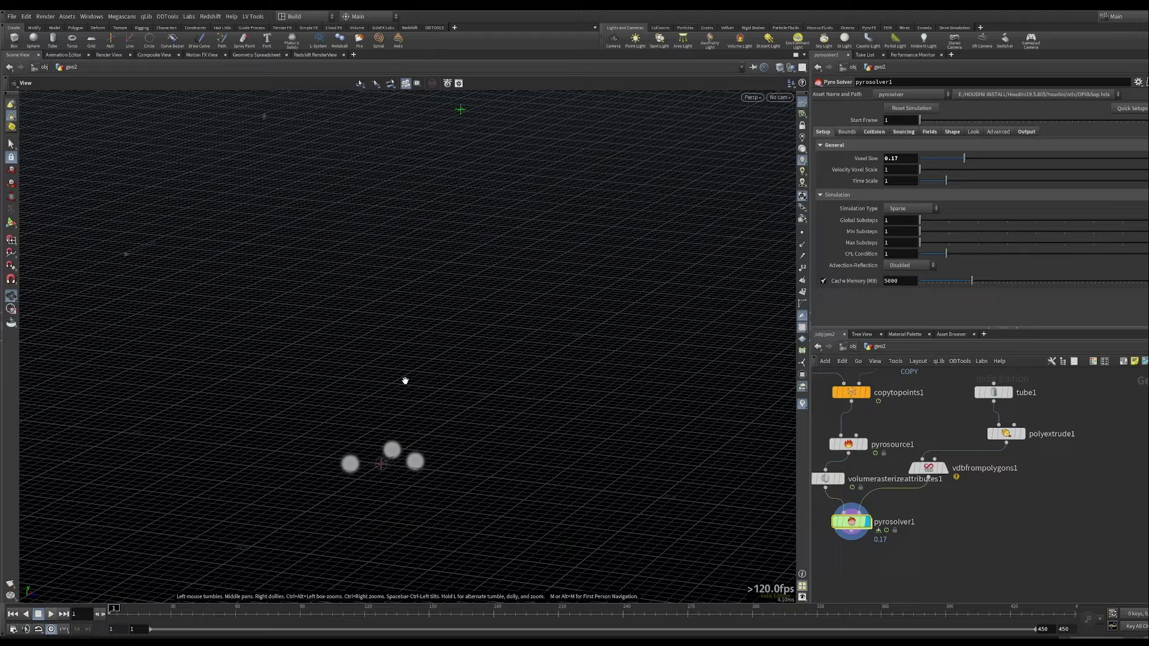
Play the simulation at the coarser voxel size and return to frame 1.
left_click_drag(403, 379, 400, 405)
left_click(51, 615)
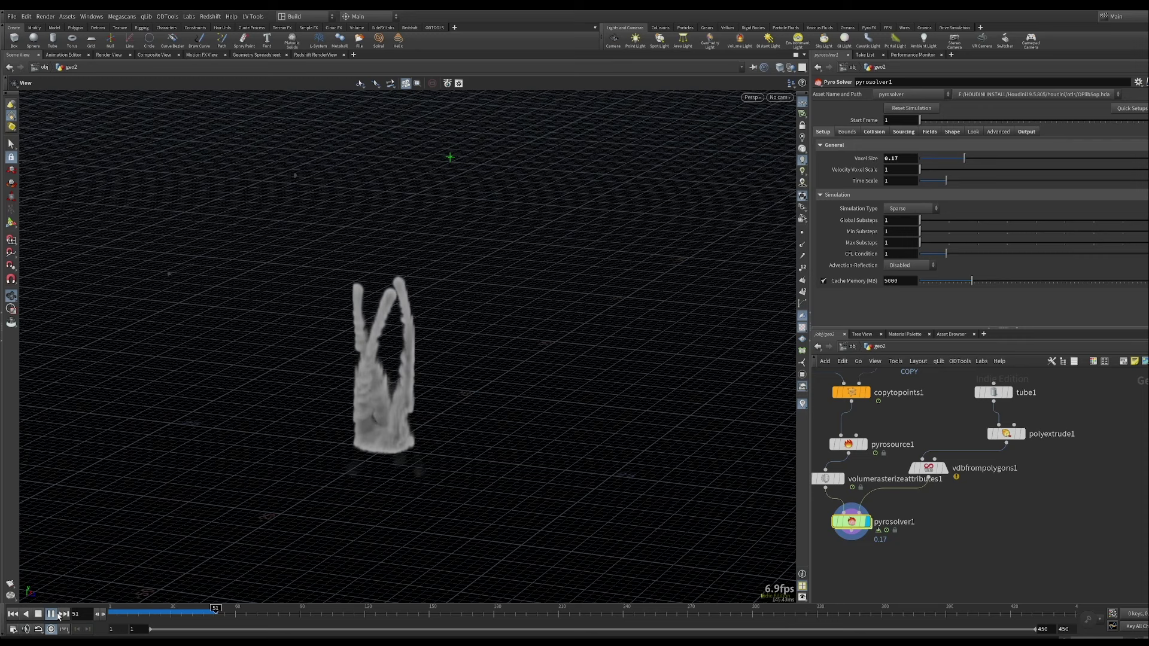
left_click_drag(174, 613, 112, 611)
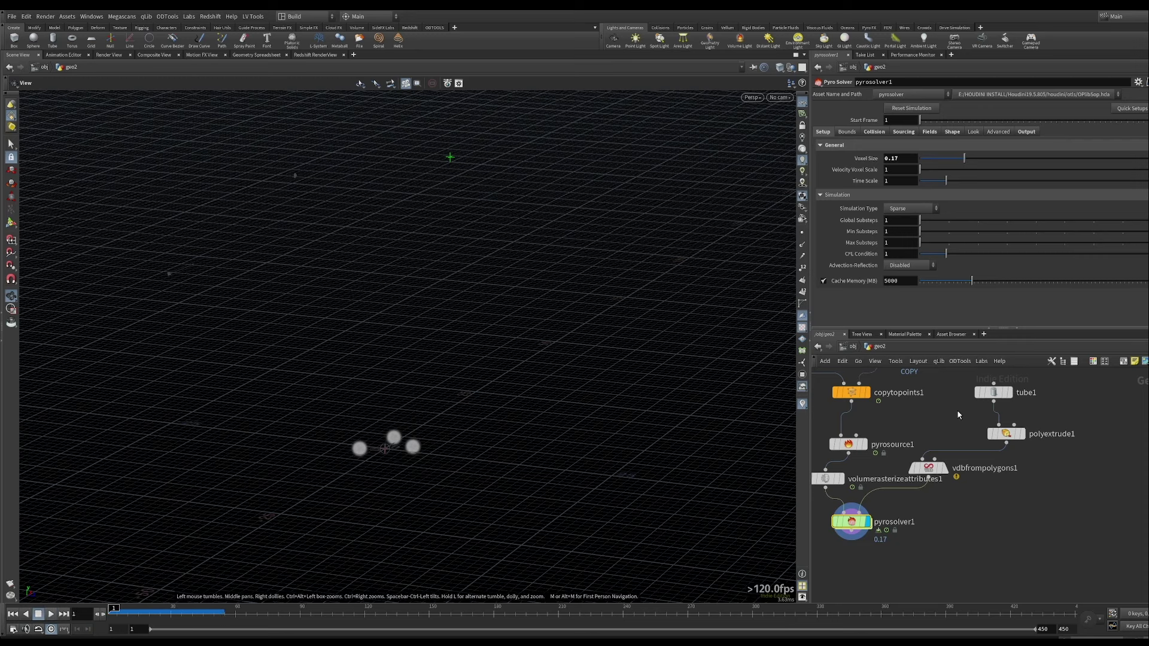
Set the collision tube's Radius Scale to 7.4.
left_click(994, 393)
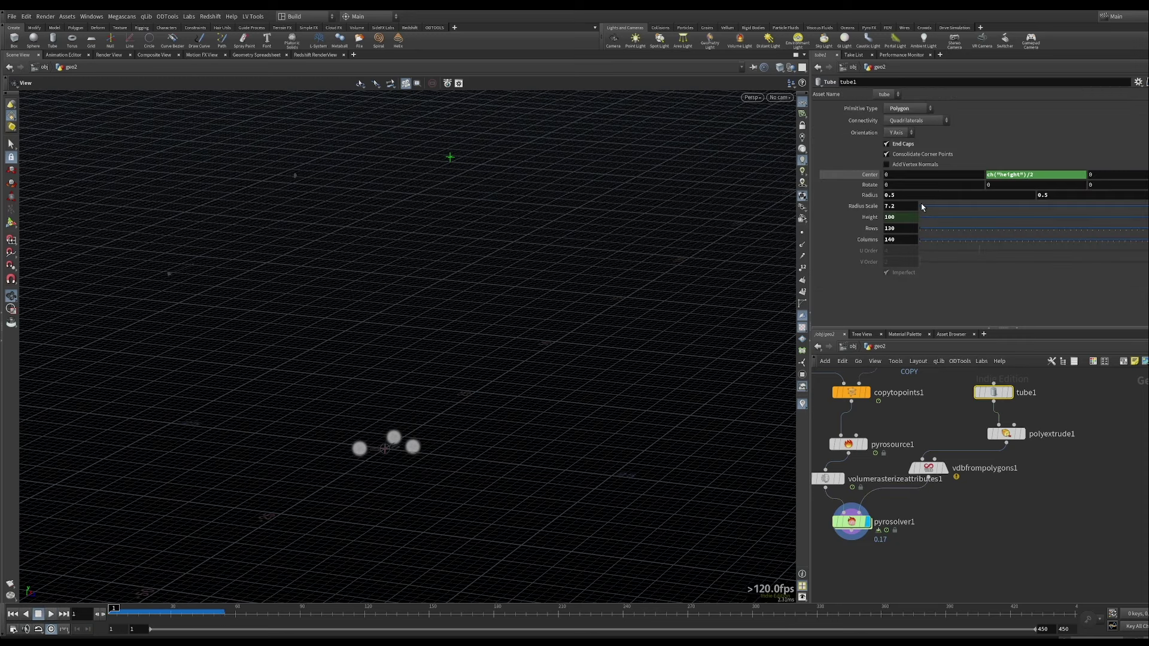
left_click(894, 206)
type("7.4")
key("Return")
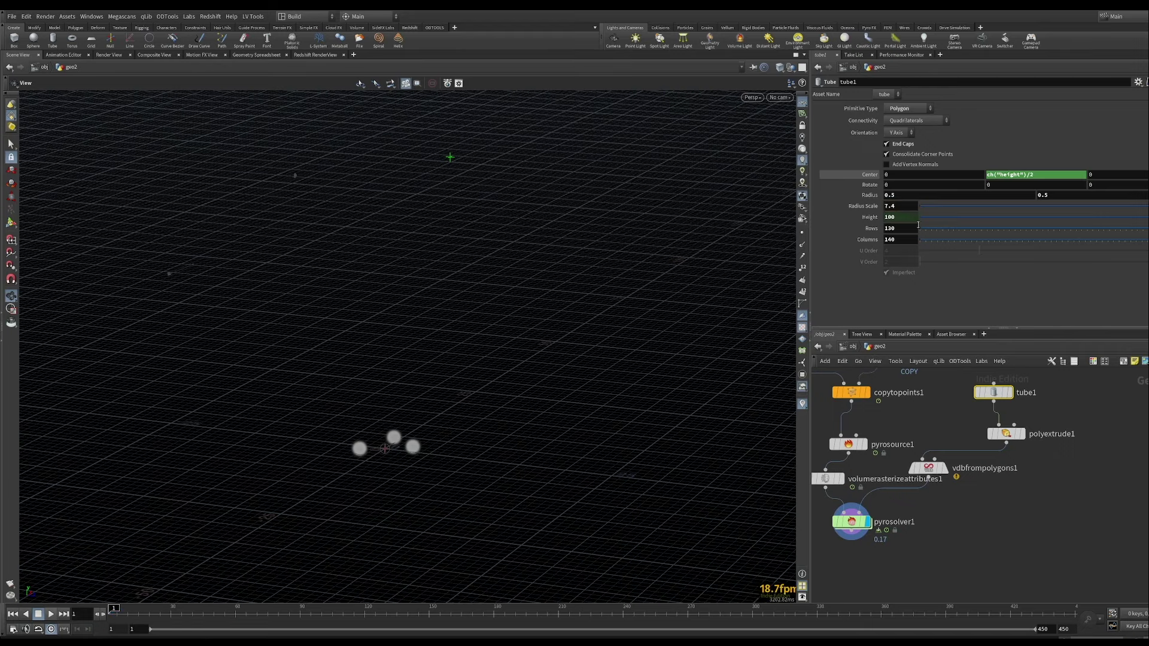
Set the Pyro Solver's Max Substeps to 2.
left_click_drag(404, 440, 552, 420)
middle_click_drag(884, 557, 919, 540)
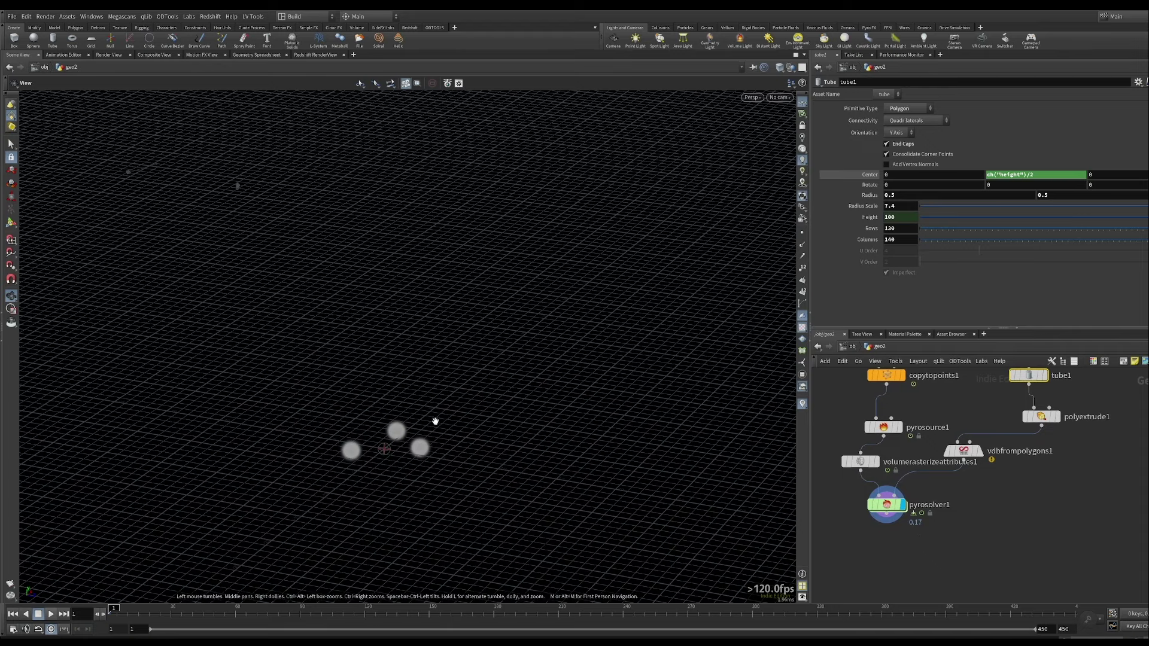
left_click(890, 505)
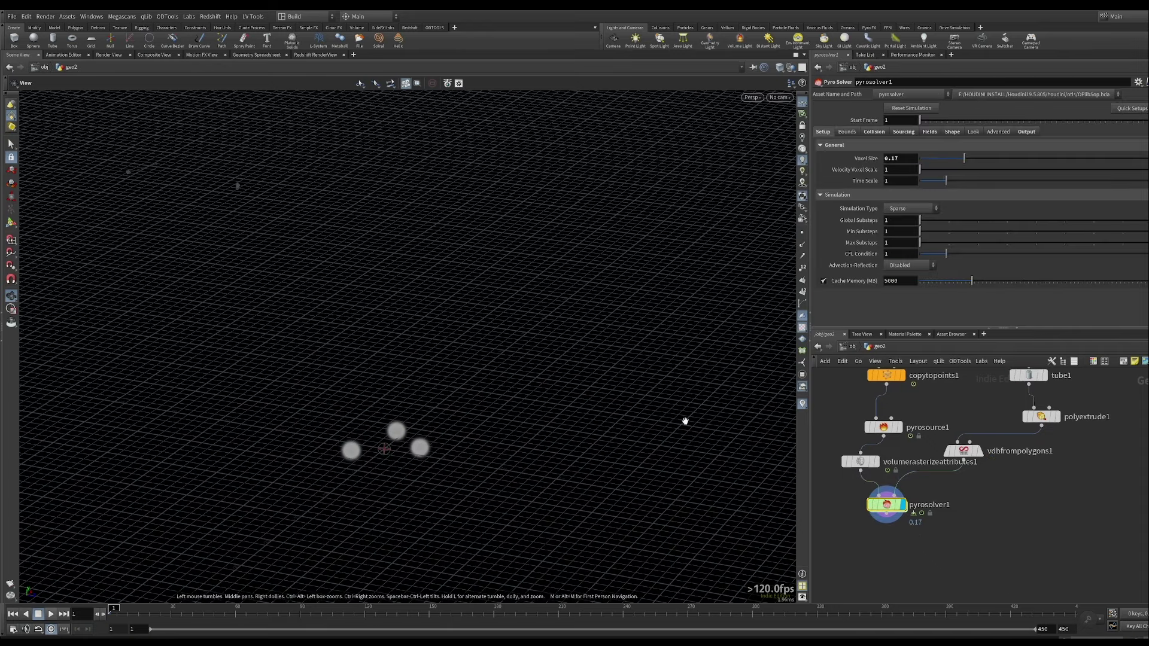
mouse_move(398, 446)
left_mouse_down()
mouse_move(374, 464)
mouse_move(393, 451)
left_mouse_up()
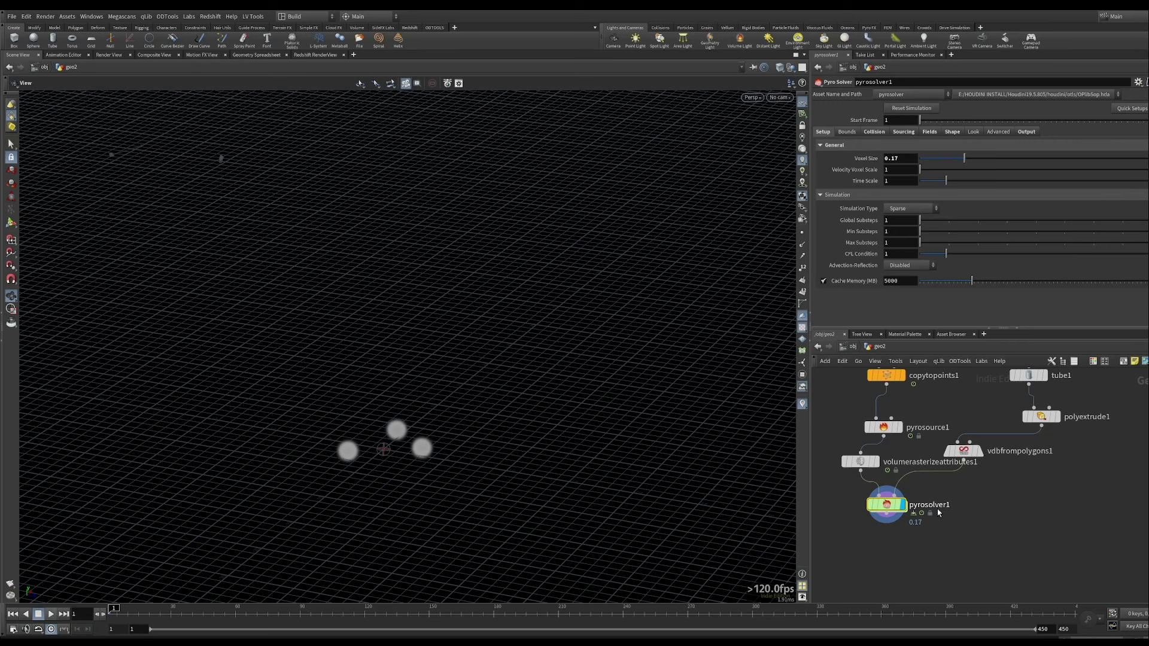
left_click(951, 243)
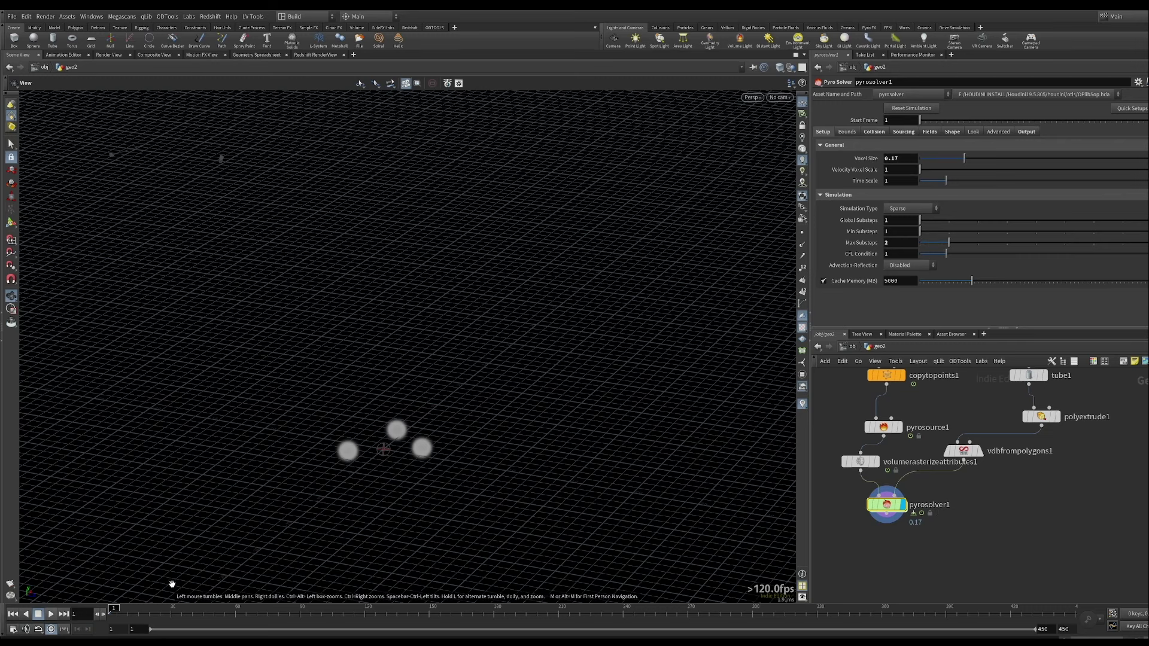
Play the simulation with the widened tube and extra substep, and inspect the smoke from another angle.
left_click(54, 614)
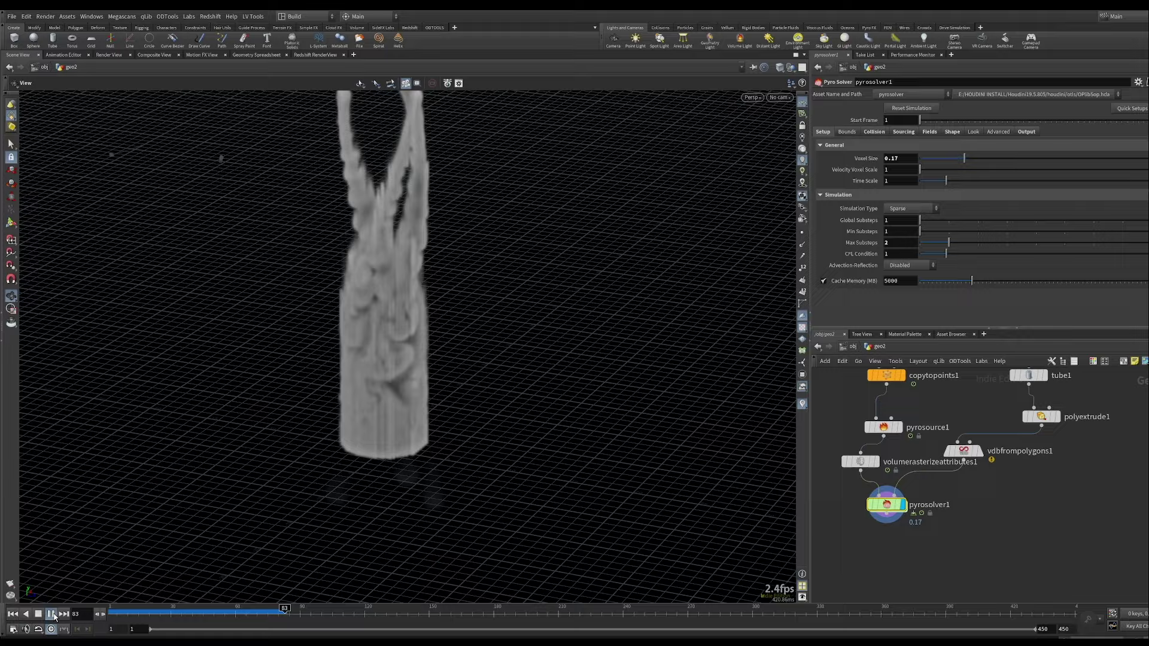
left_click_drag(364, 338, 778, 267)
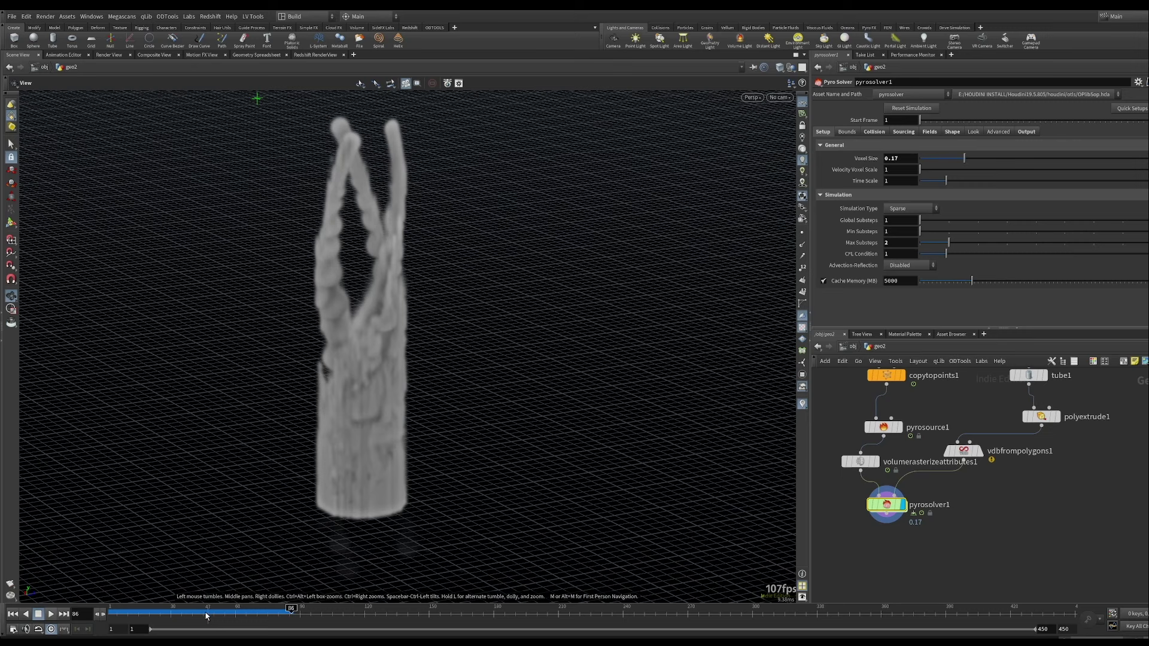
Return to frame 1 and remove the point.v surface attribute from the VDB from Polygons node.
left_click_drag(208, 613, 65, 612)
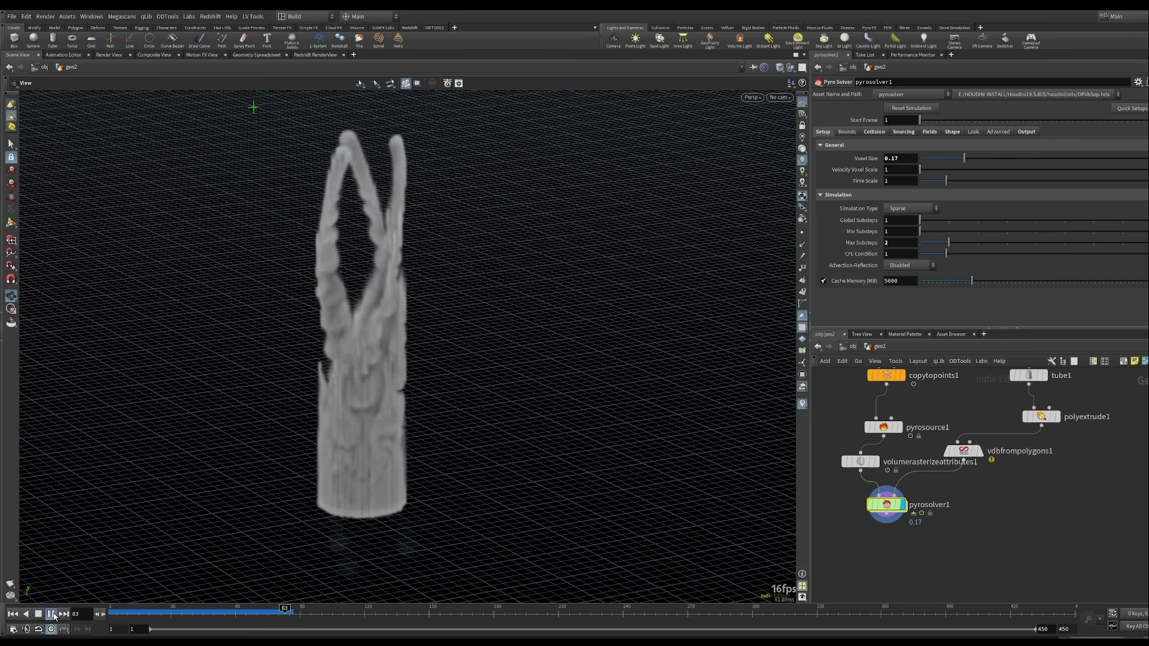
mouse_move(128, 617)
left_mouse_down()
mouse_move(269, 607)
mouse_move(175, 608)
mouse_move(258, 607)
mouse_move(138, 586)
mouse_move(276, 589)
mouse_move(114, 610)
left_mouse_up()
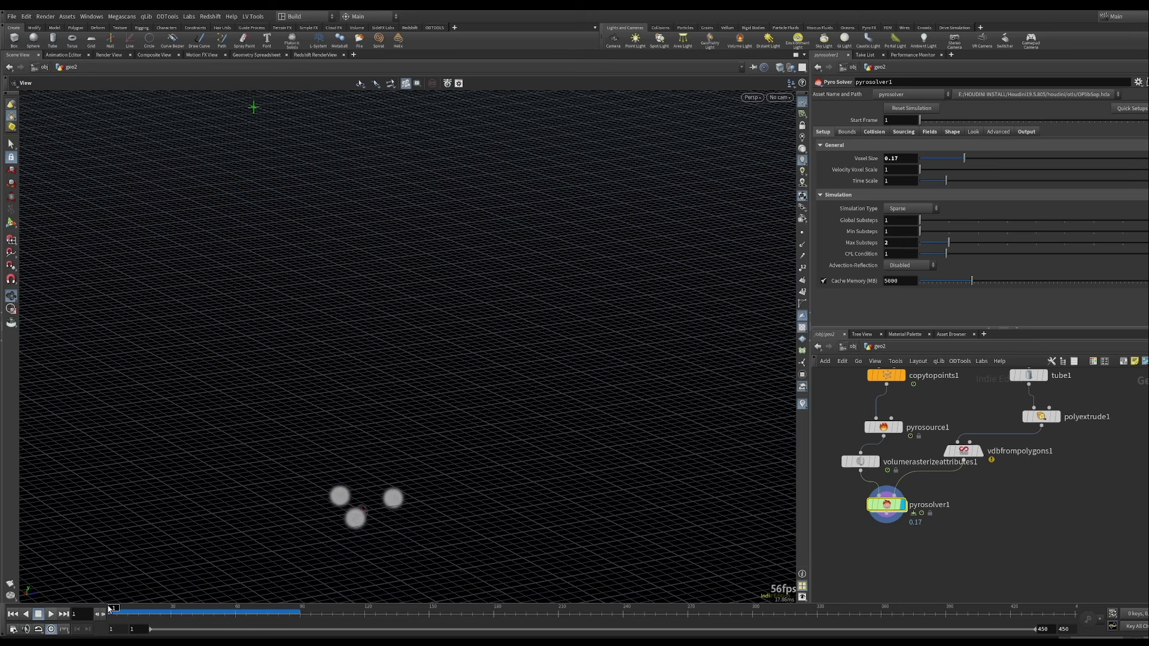
left_click(972, 451)
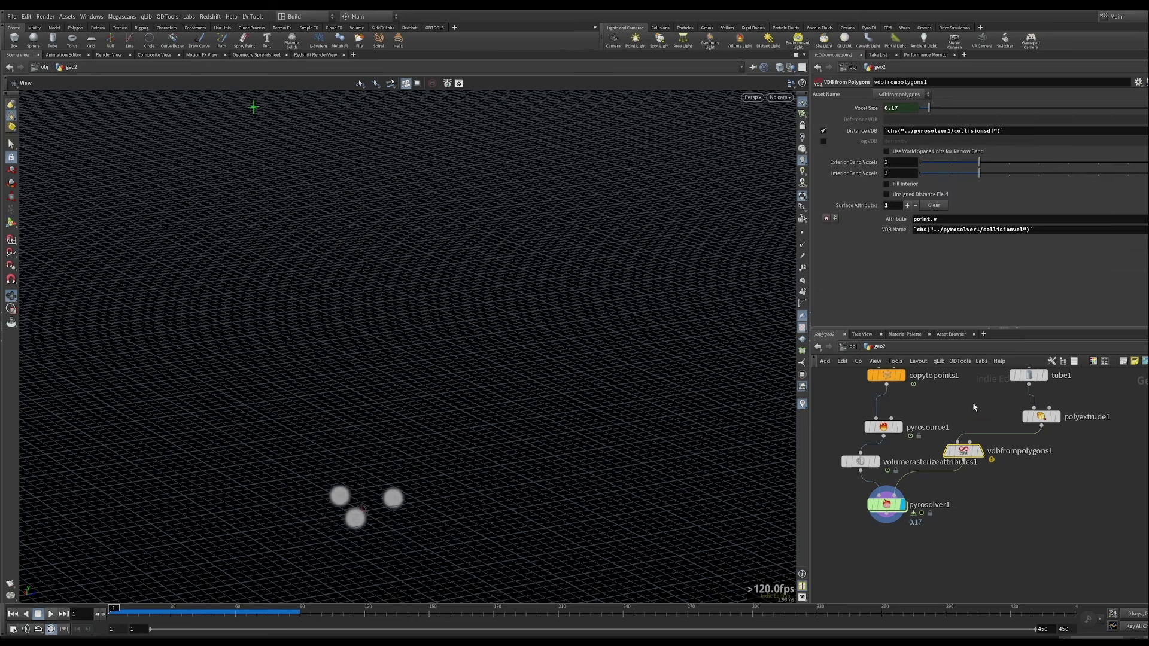
left_click(916, 206)
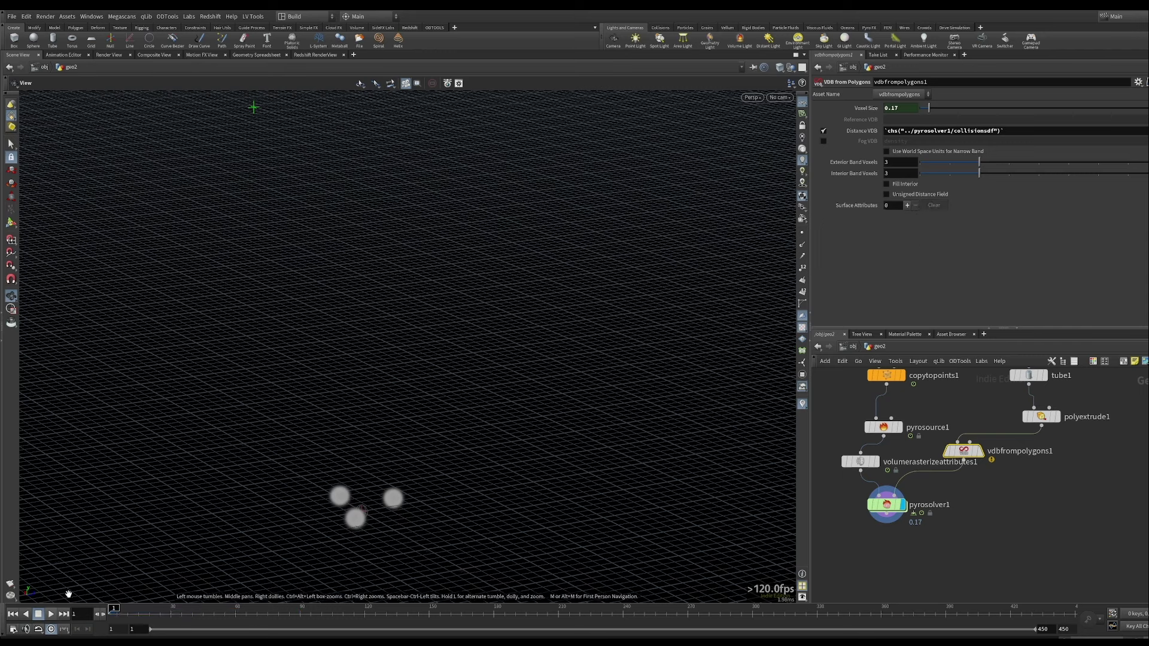
Play the simulation without the collision velocity attribute and return to frame 1.
left_click(51, 614)
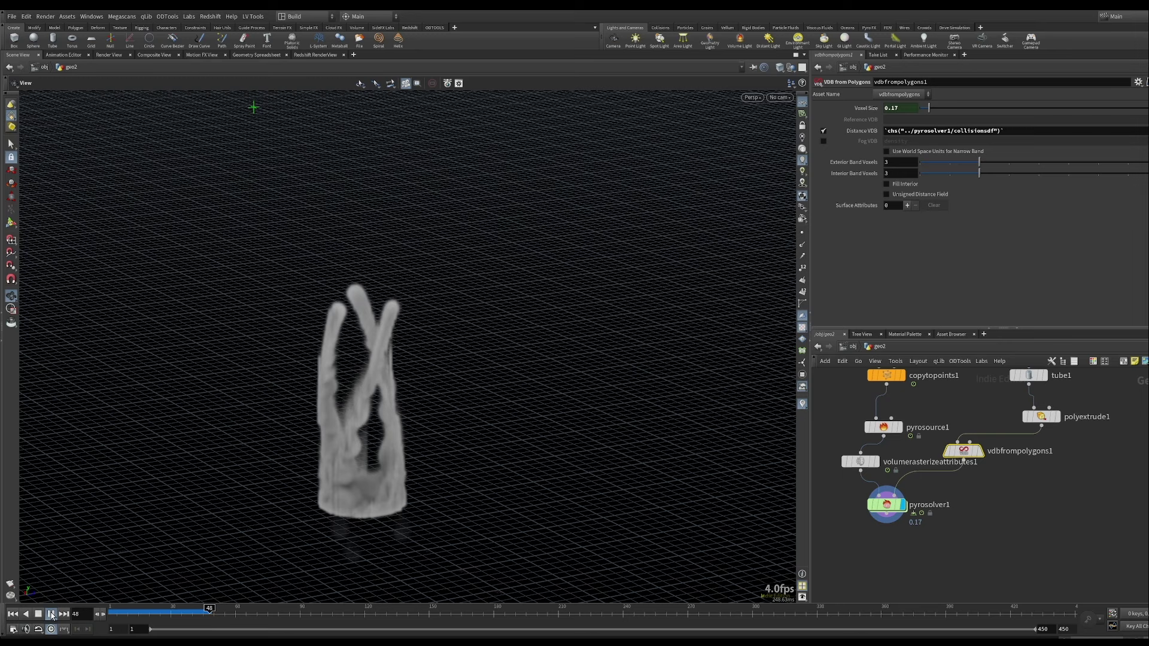
left_click_drag(132, 613, 112, 612)
Shift the Pyro Solver node slightly and reset the VDB from Polygons voxel size to its default of 0.1.
middle_click_drag(1055, 471, 1042, 505)
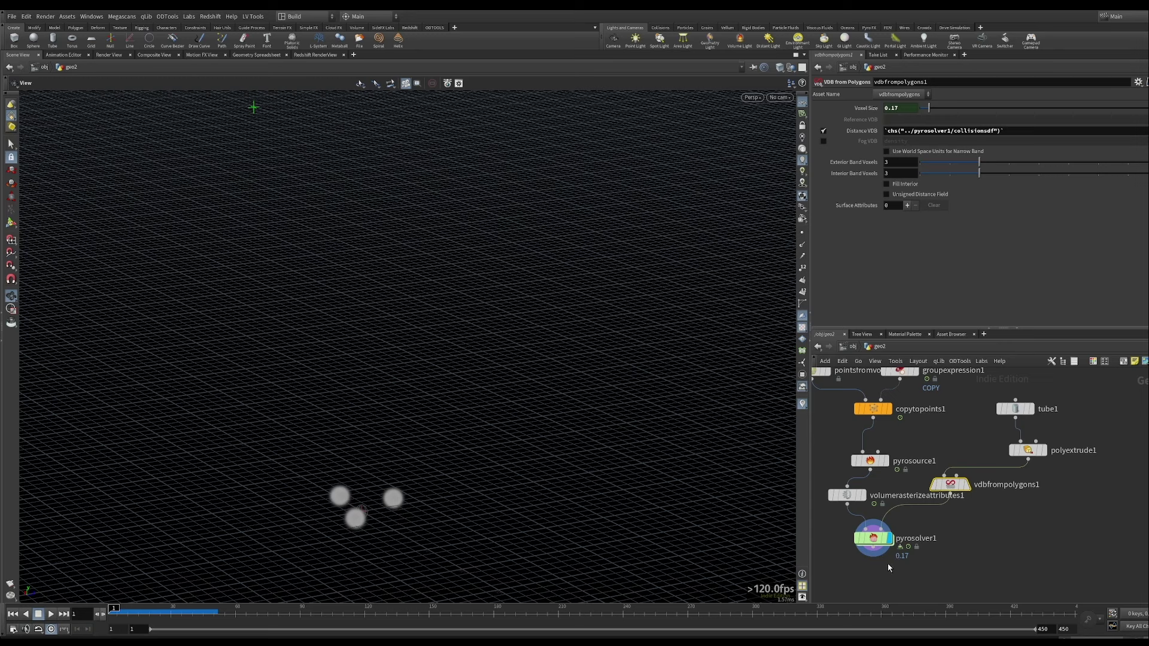
left_click(891, 527)
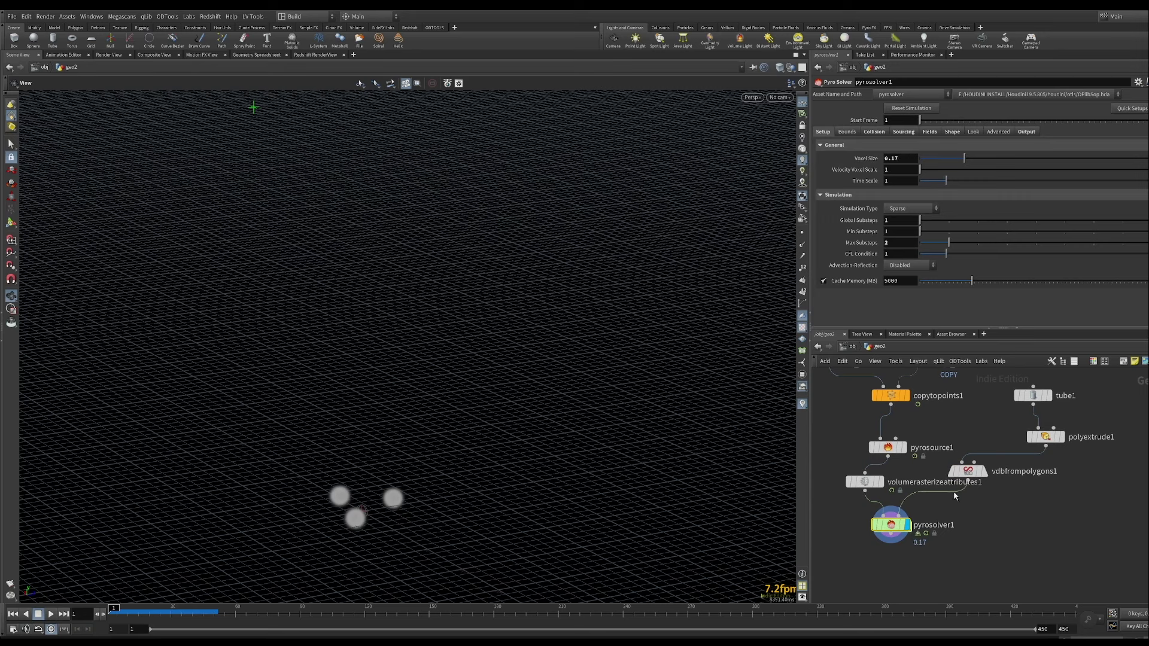
left_click_drag(914, 519, 930, 526)
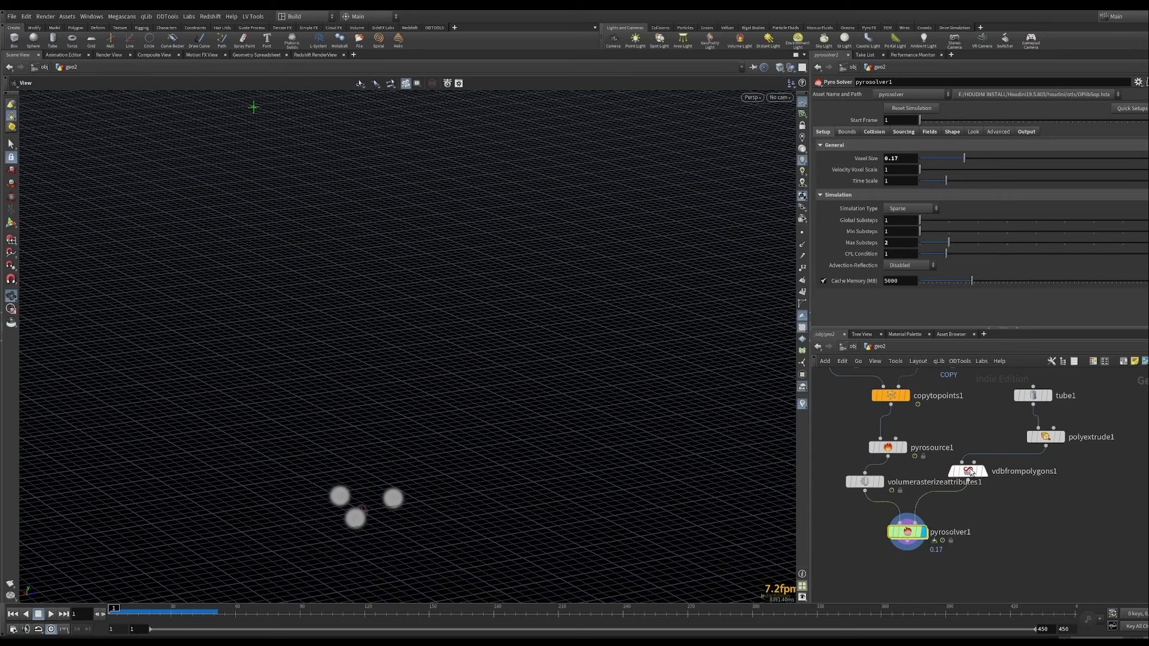
mouse_move(975, 500)
left_click(965, 471)
left_click(898, 109, "ctrl+shift")
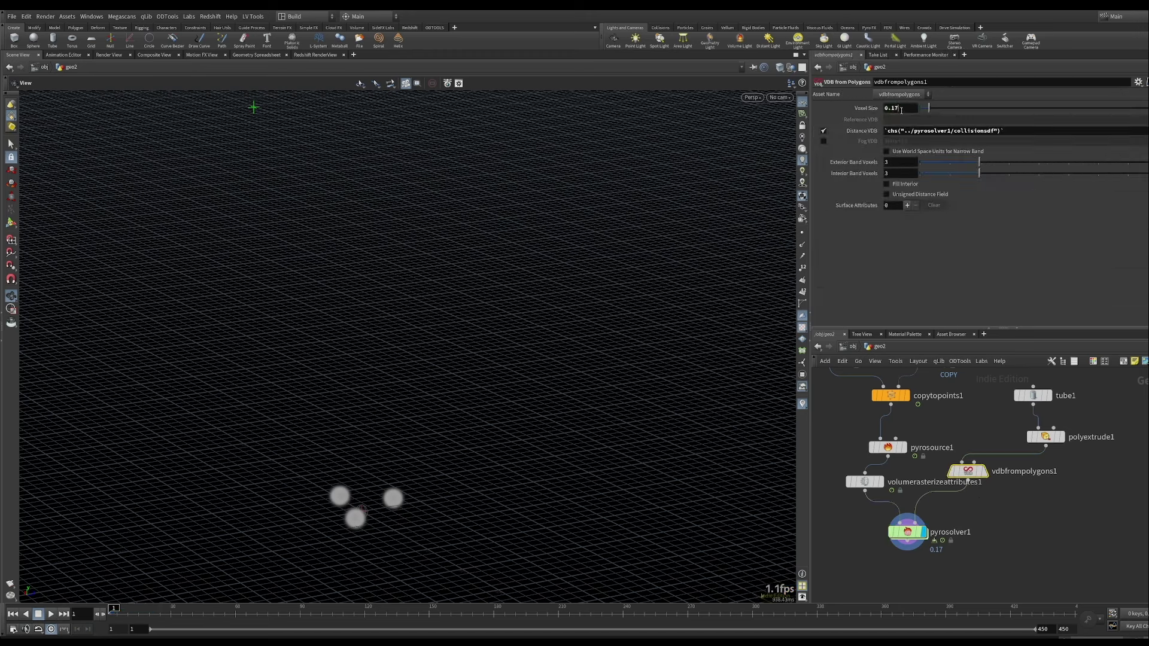
Simulate with the finer collision volume, replay the cached frames, and return to frame 1.
left_click(52, 614)
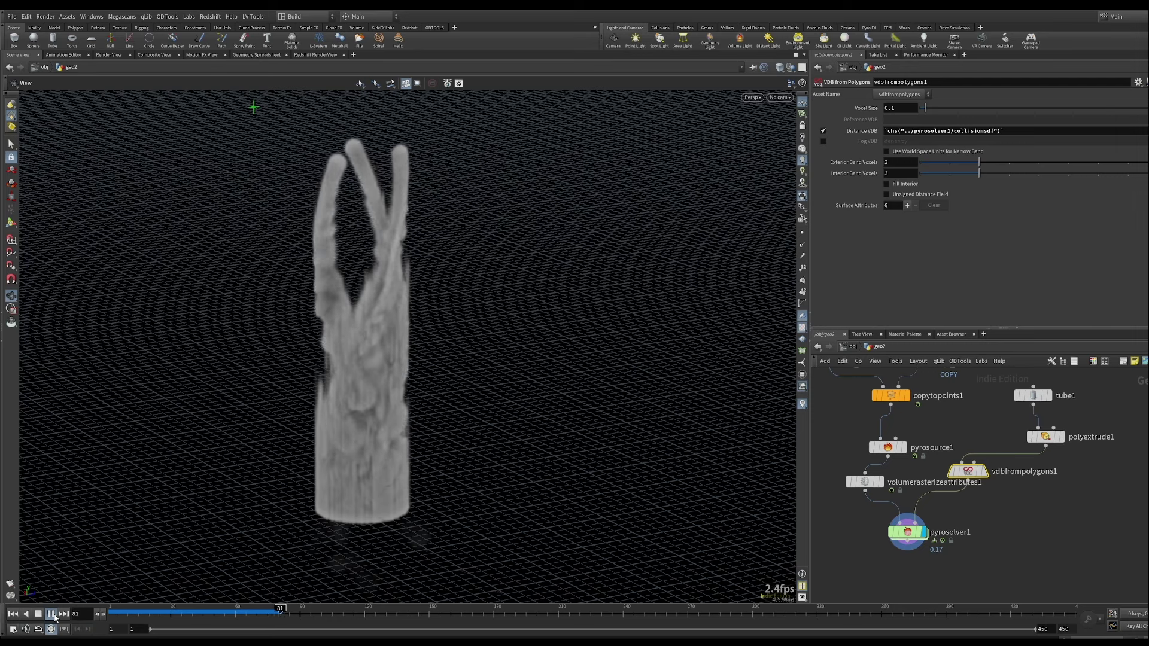
left_click(52, 615)
left_click_drag(125, 616, 109, 616)
left_click(51, 616)
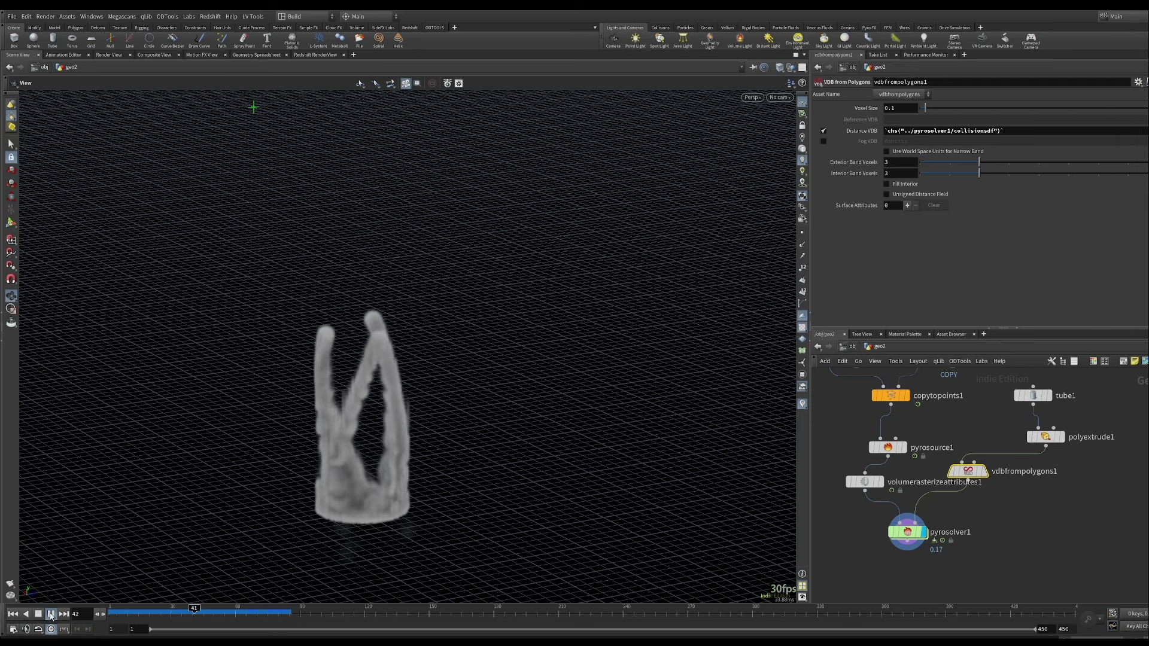
left_click(52, 616)
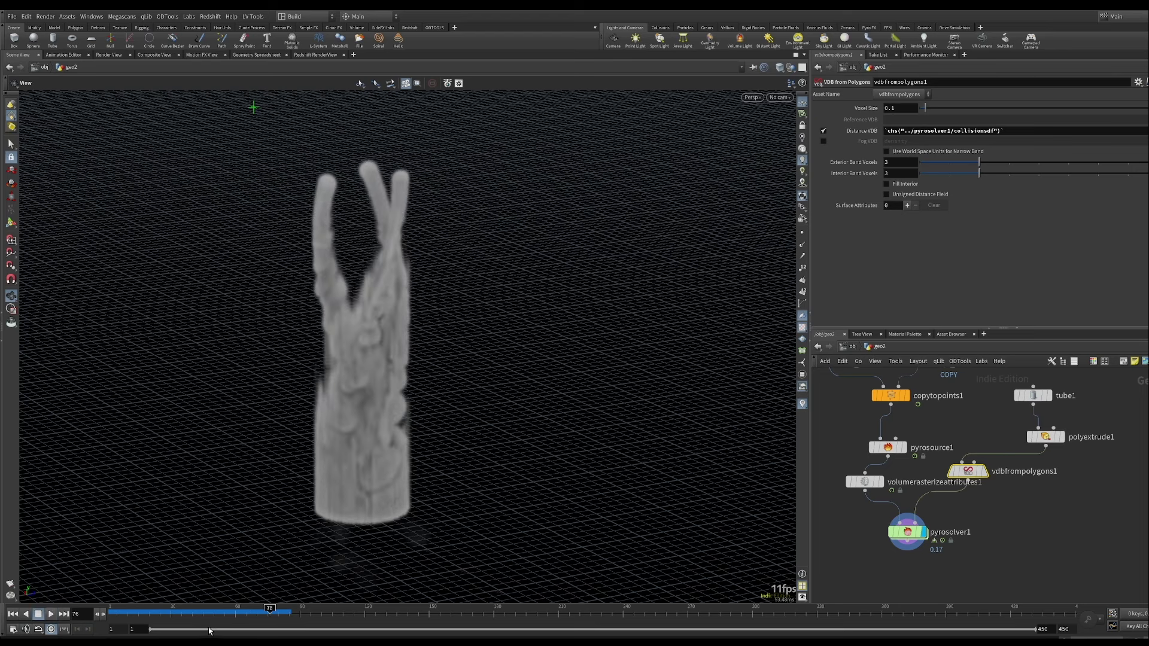
left_click_drag(170, 616, 110, 609)
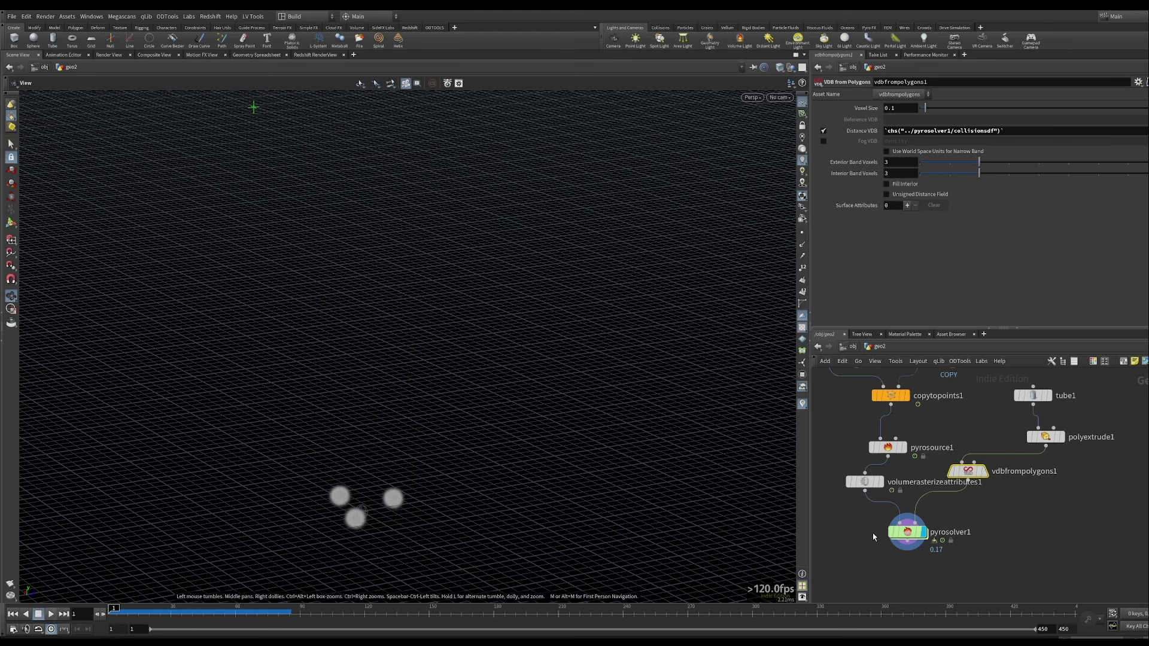
Align the VDB from Polygons node beside the rasterize node, and enable Turbulence on the Pyro Solver with a strength of 1.
left_click(907, 532)
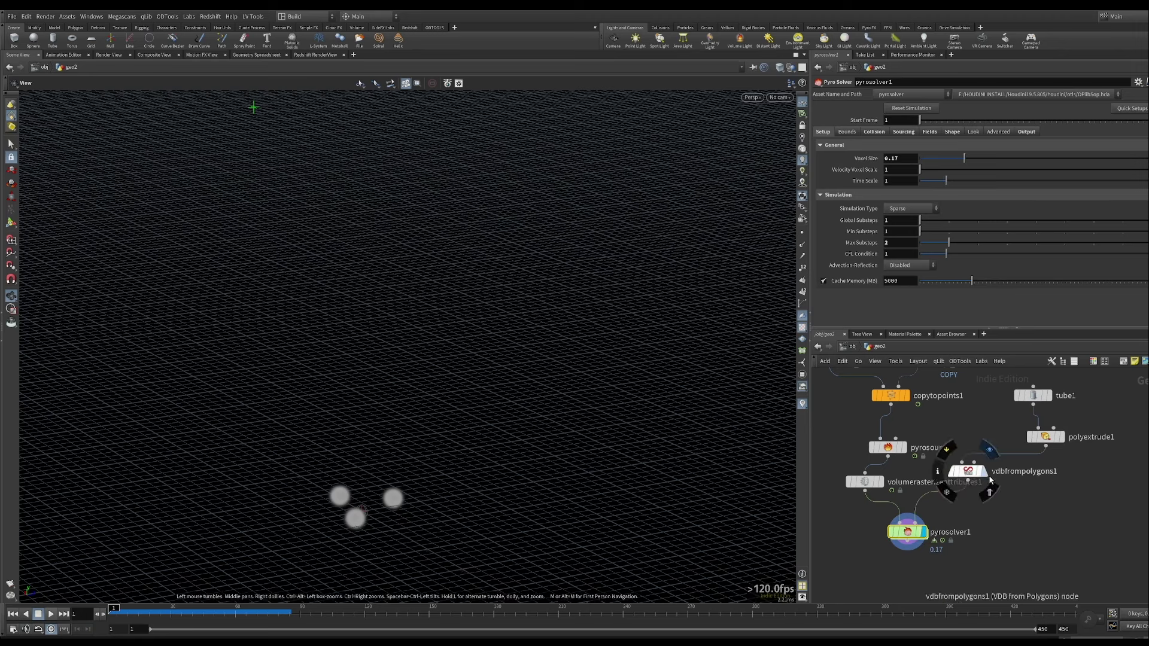
left_click_drag(970, 471, 1010, 486)
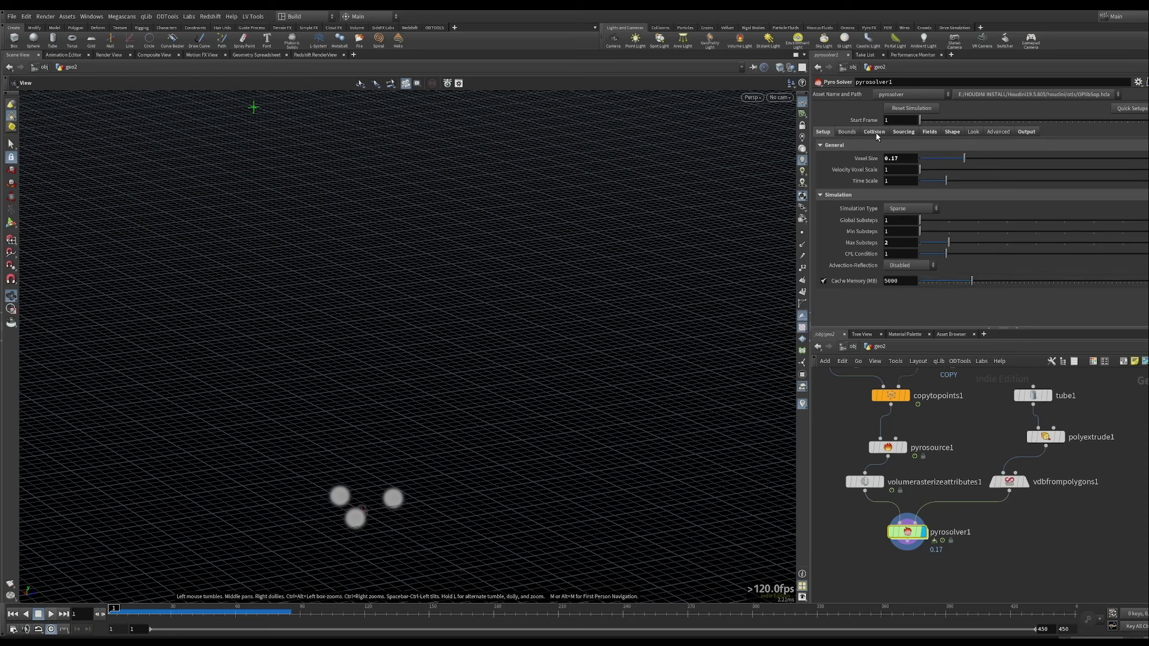
left_click(929, 132)
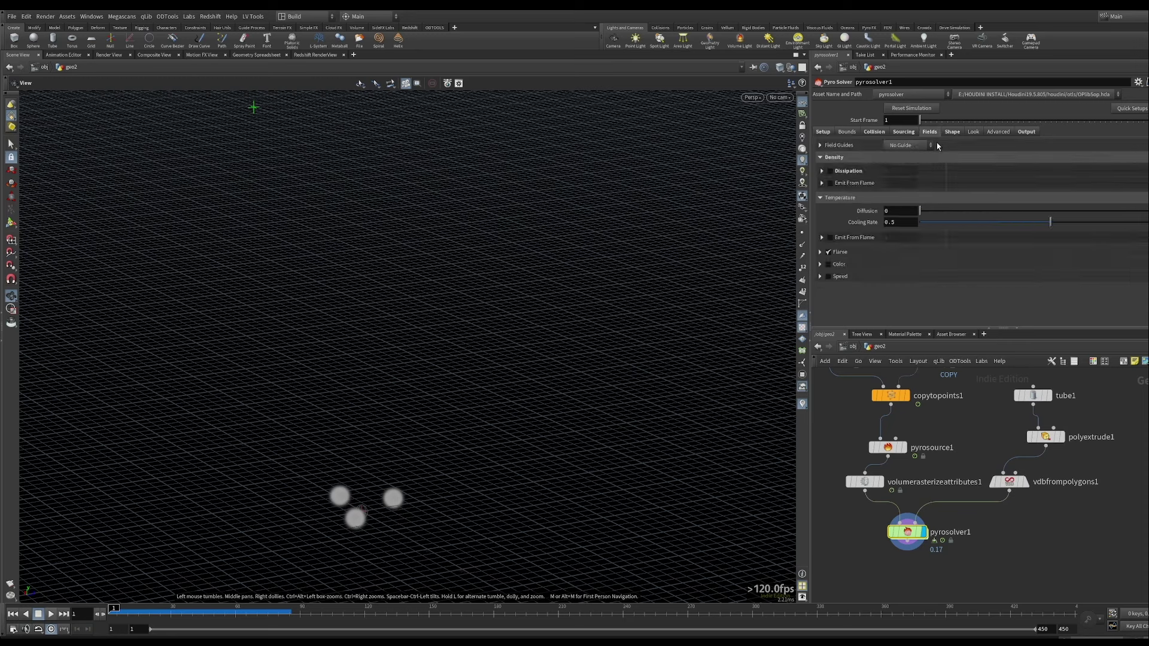
left_click(950, 132)
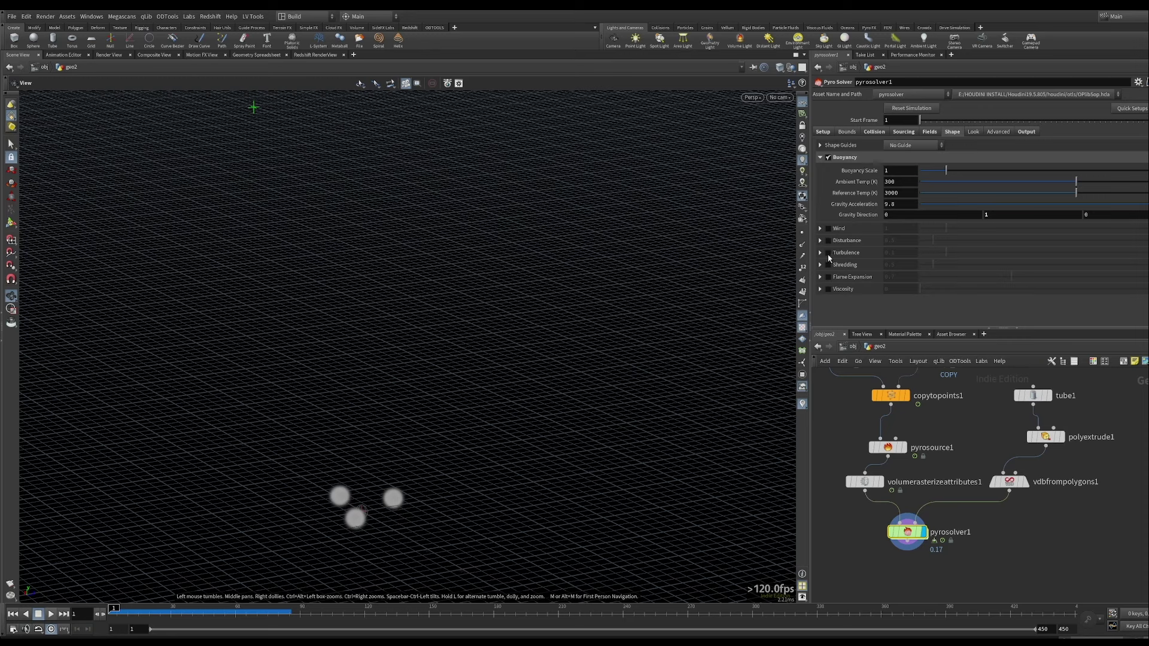
left_click(828, 253)
left_click(819, 253)
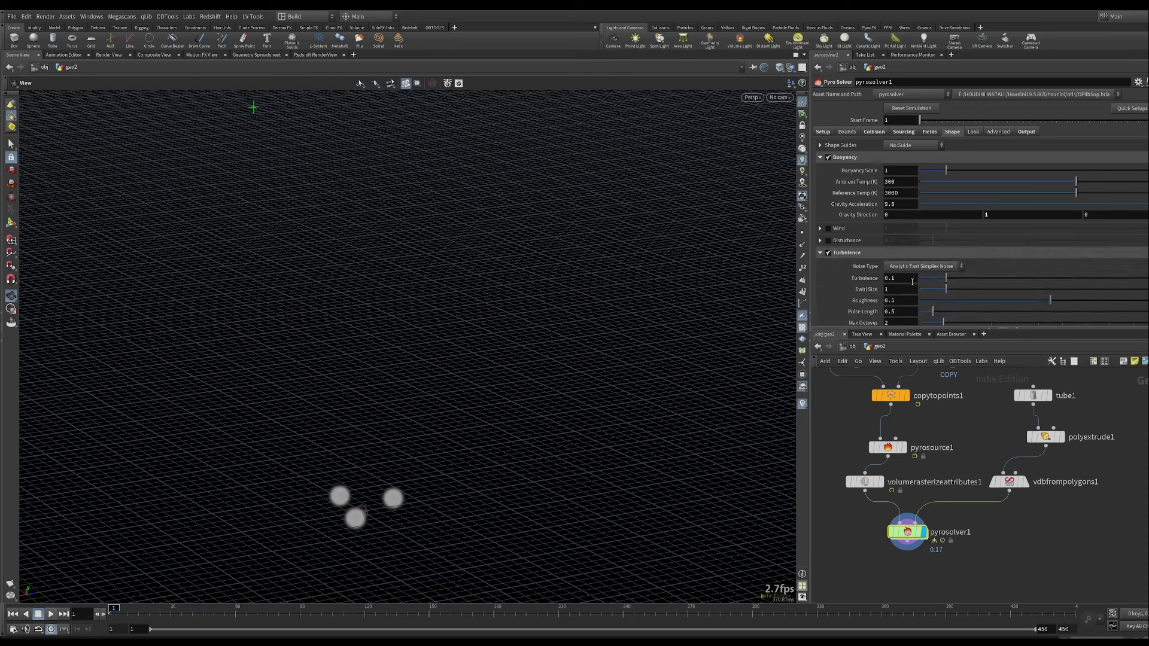
double_click(900, 278)
type("1")
key("Return")
Set the turbulence Swirl Size to 7.09 and raise the Turbulence strength to 5.
scroll(868, 277, "down", 1)
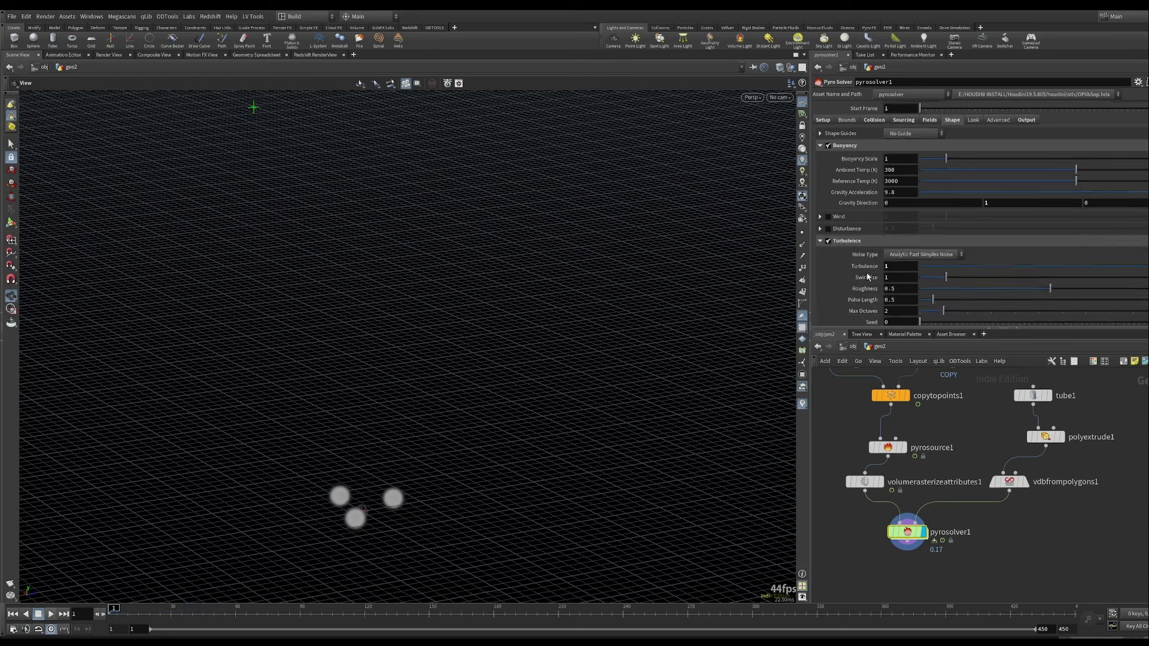
left_click(928, 254)
left_click(928, 255)
scroll(854, 285, "down", 1)
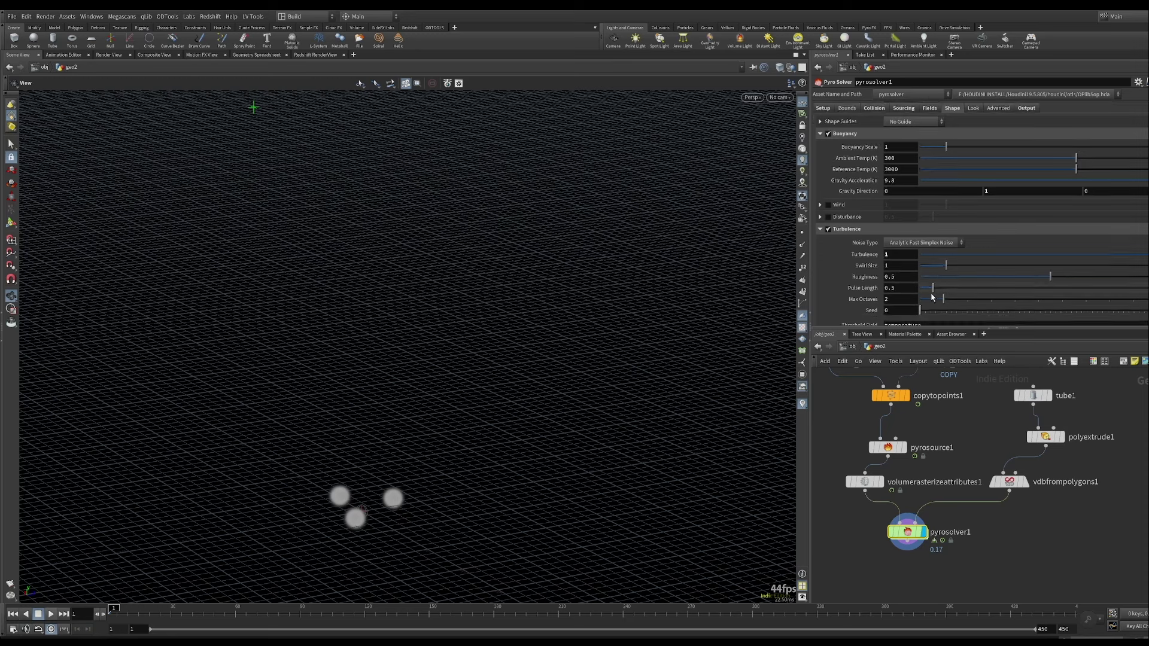
double_click(900, 266)
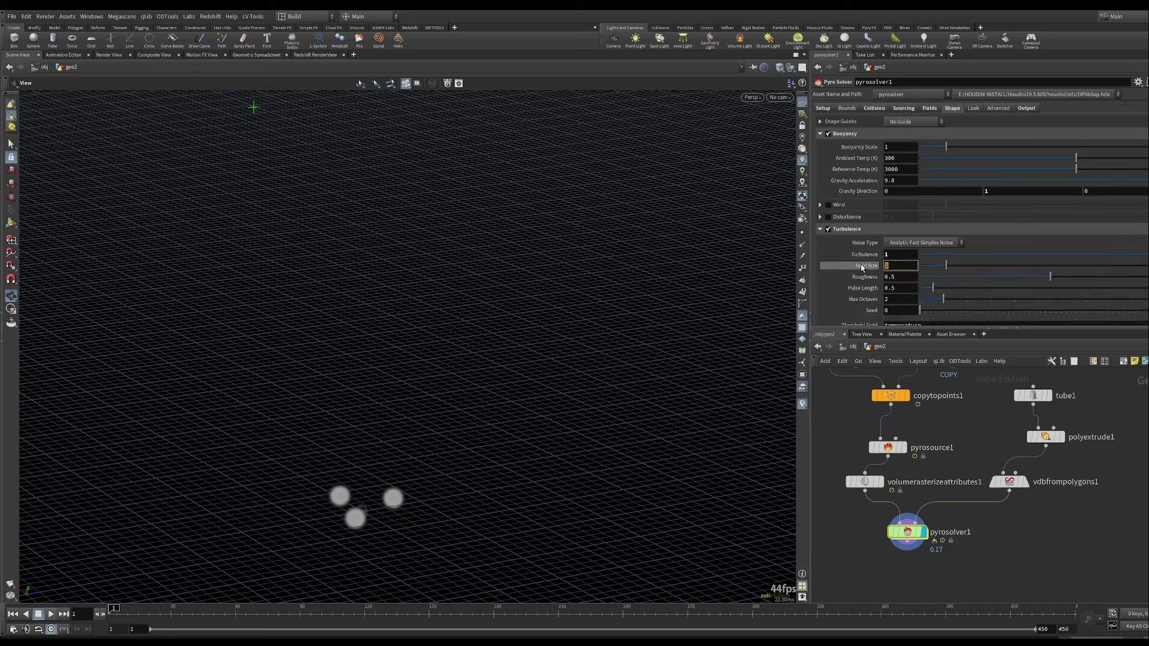
type("8.95")
key("Return")
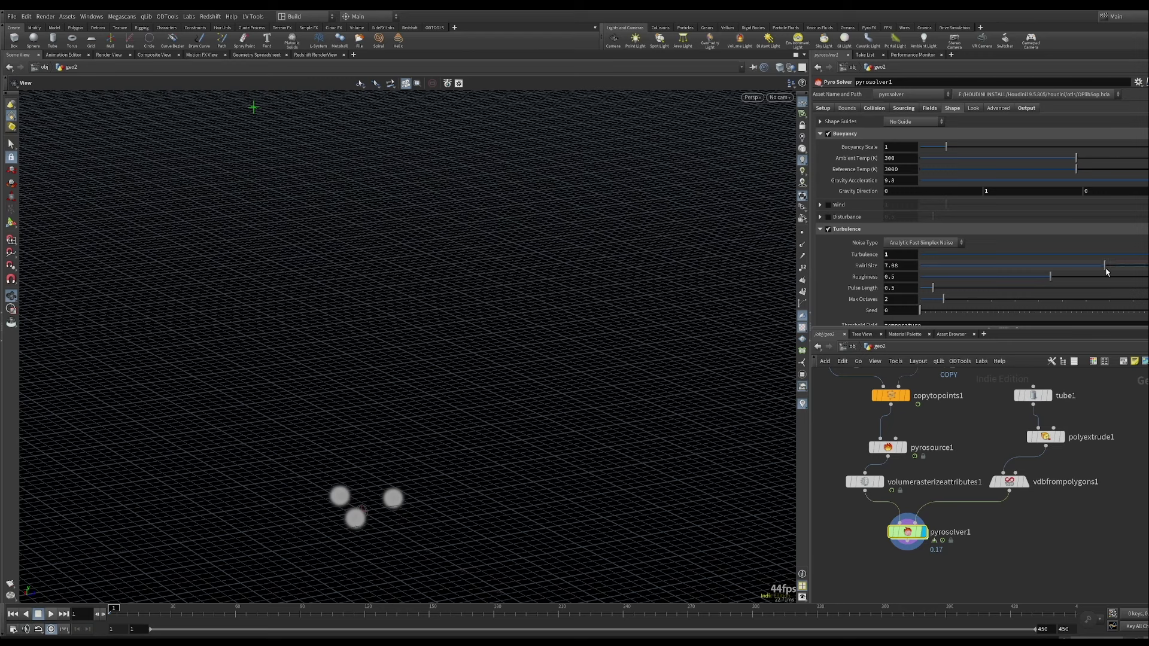
left_click_drag(1107, 272, 1073, 272)
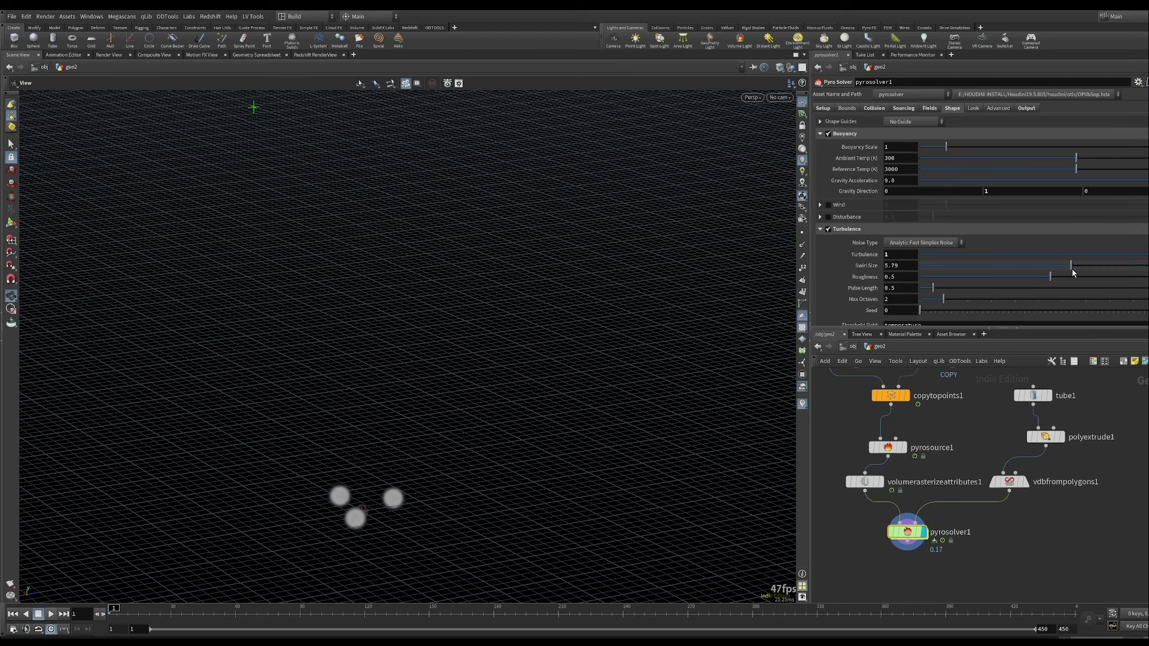
double_click(901, 256)
type("5")
key("Return")
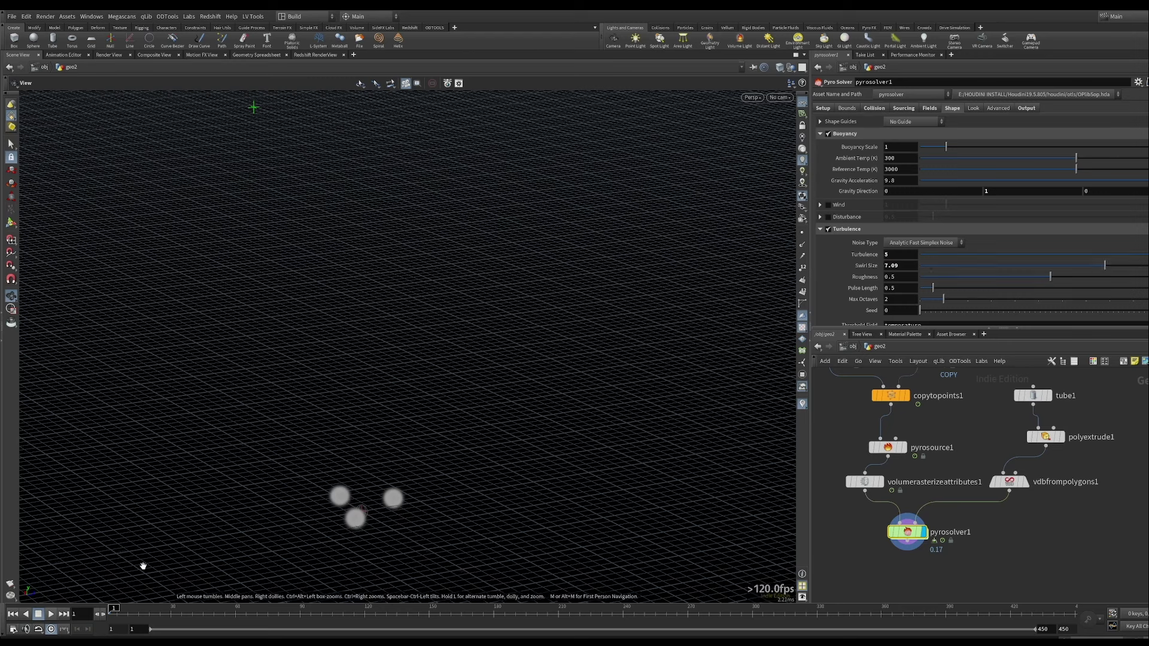
Play the simulation with the stronger turbulence and return to frame 1.
left_click(51, 614)
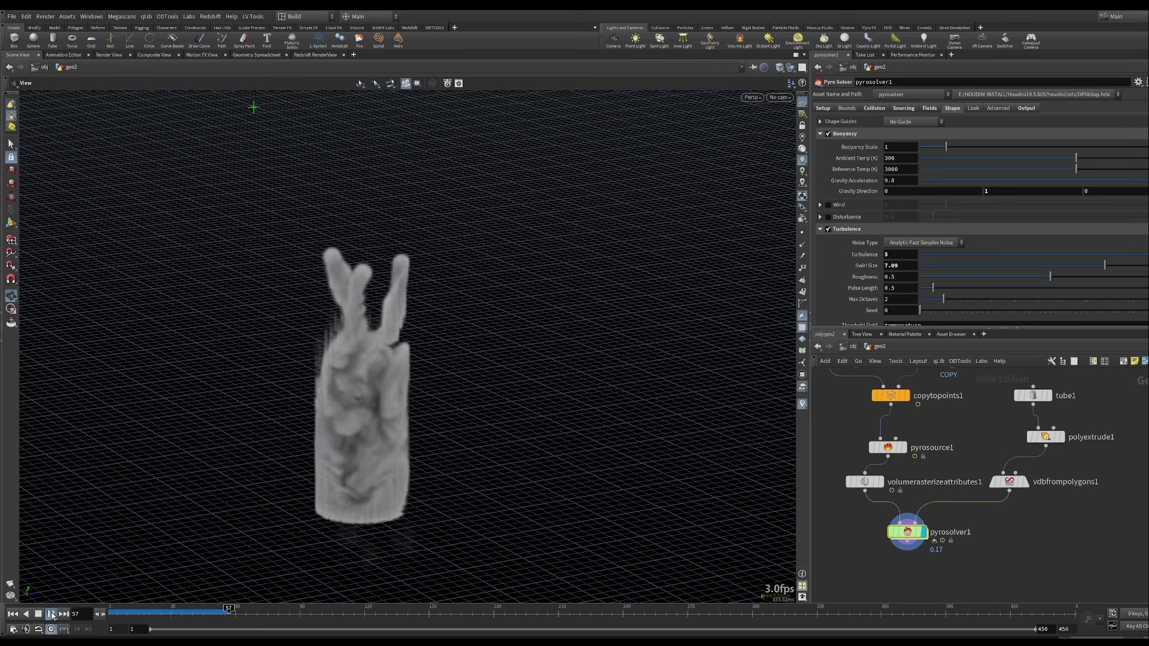
left_click(112, 613)
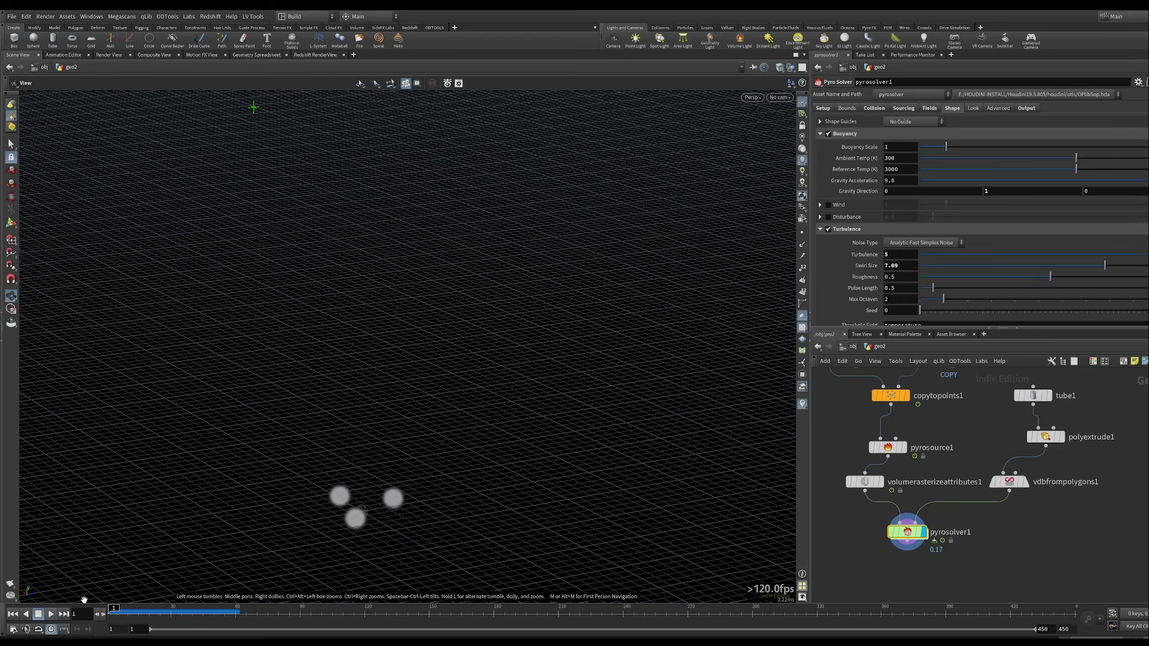
Reduce the turbulence Swirl Size to 3.9 and set the density source's Source Scale to 10.
left_click(1033, 269)
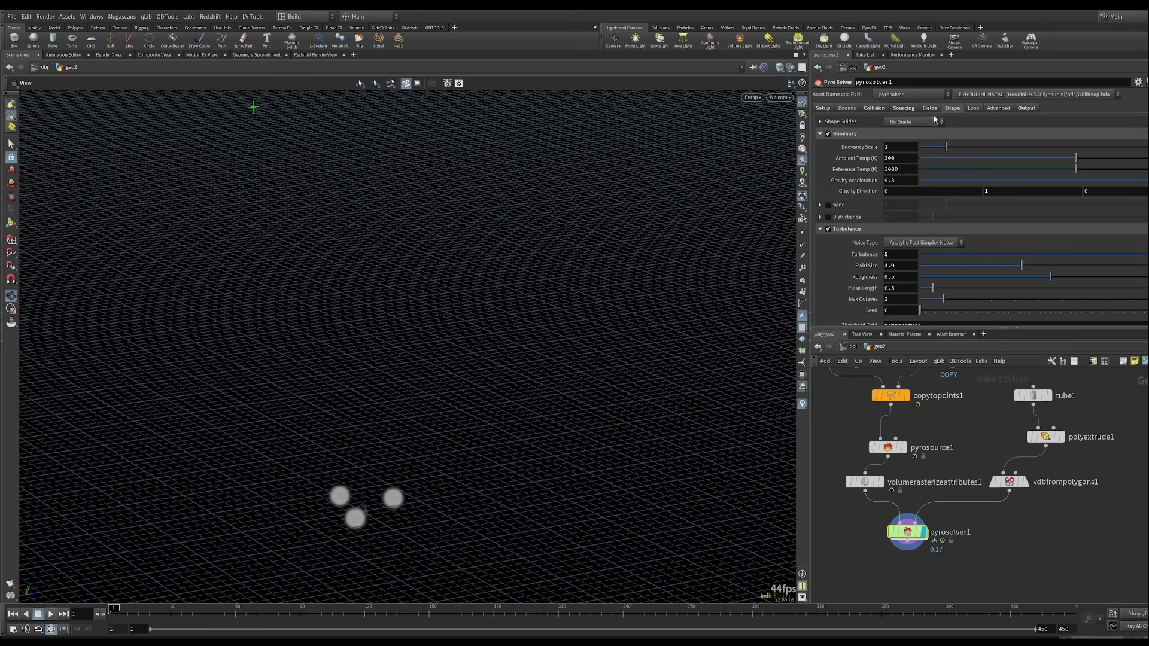
left_click(907, 109)
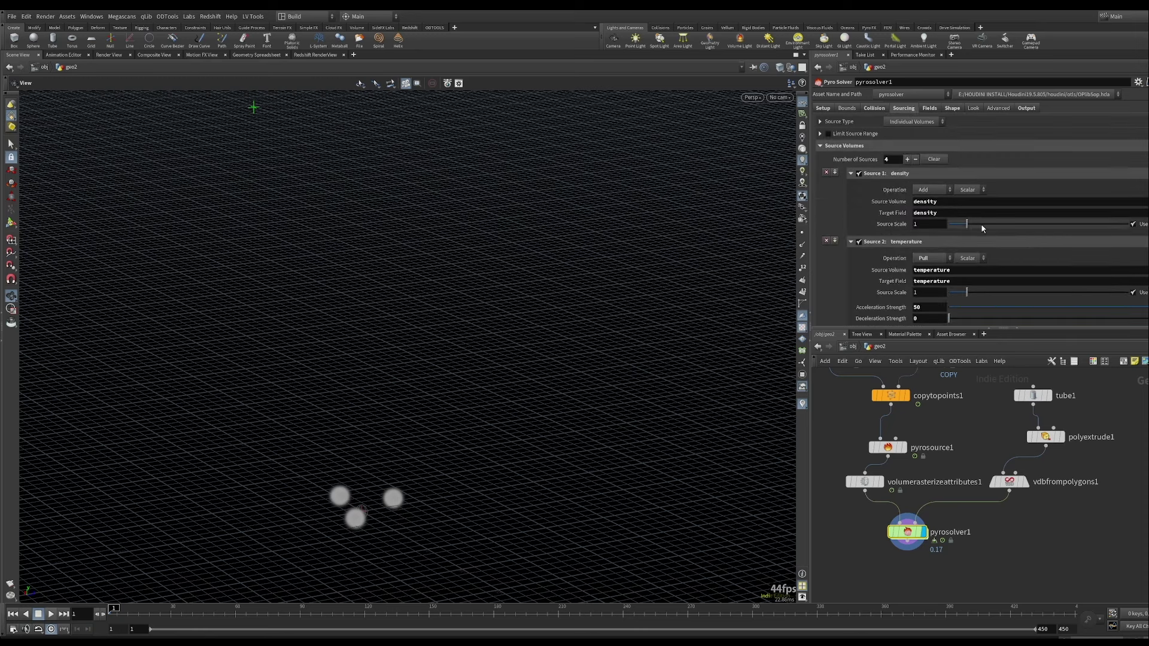
left_click_drag(981, 228, 1093, 233)
Simulate with the denser source, inspect the smoke column from another angle, and replay it from frame 1.
left_click(51, 615)
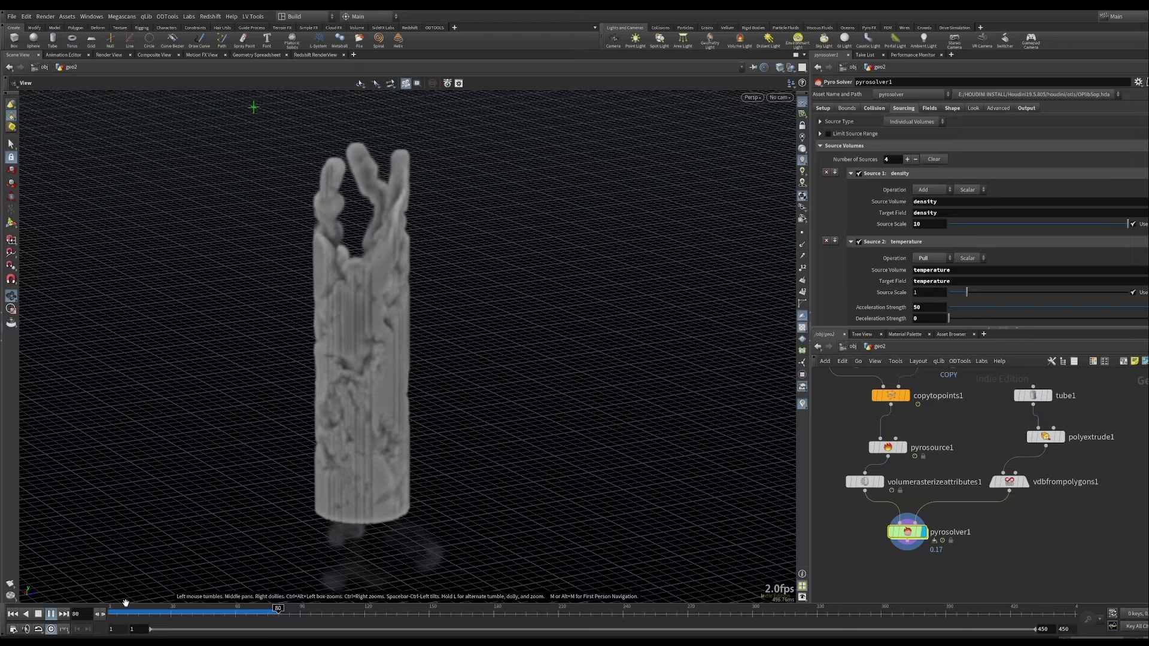
left_click(53, 613)
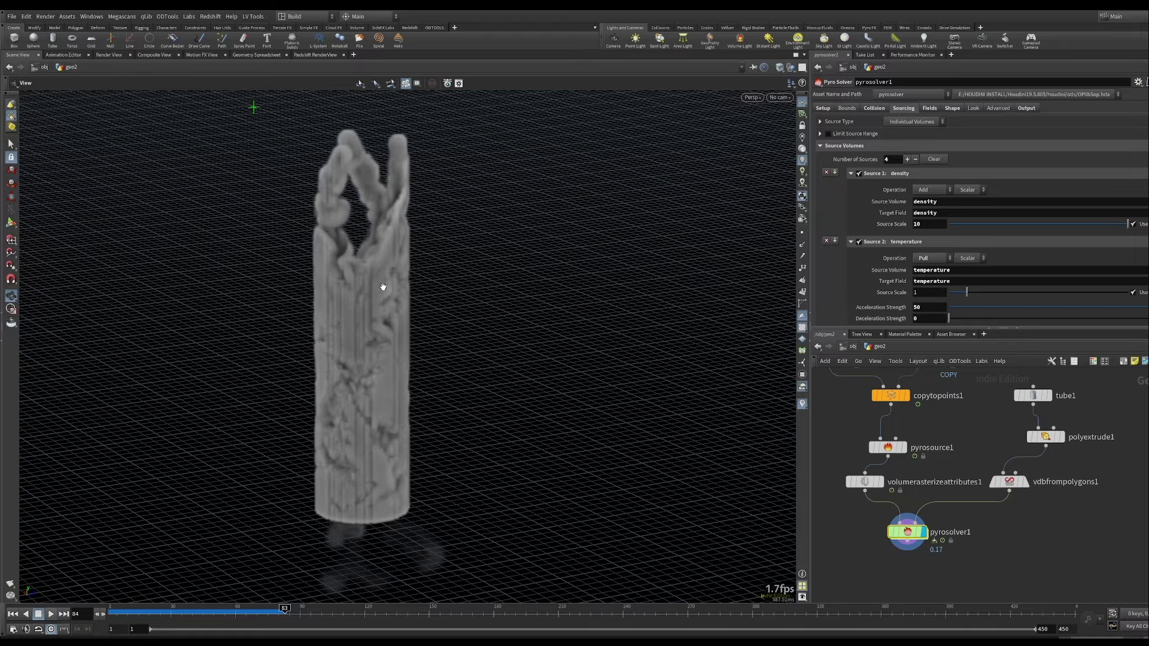
left_click_drag(384, 287, 335, 479)
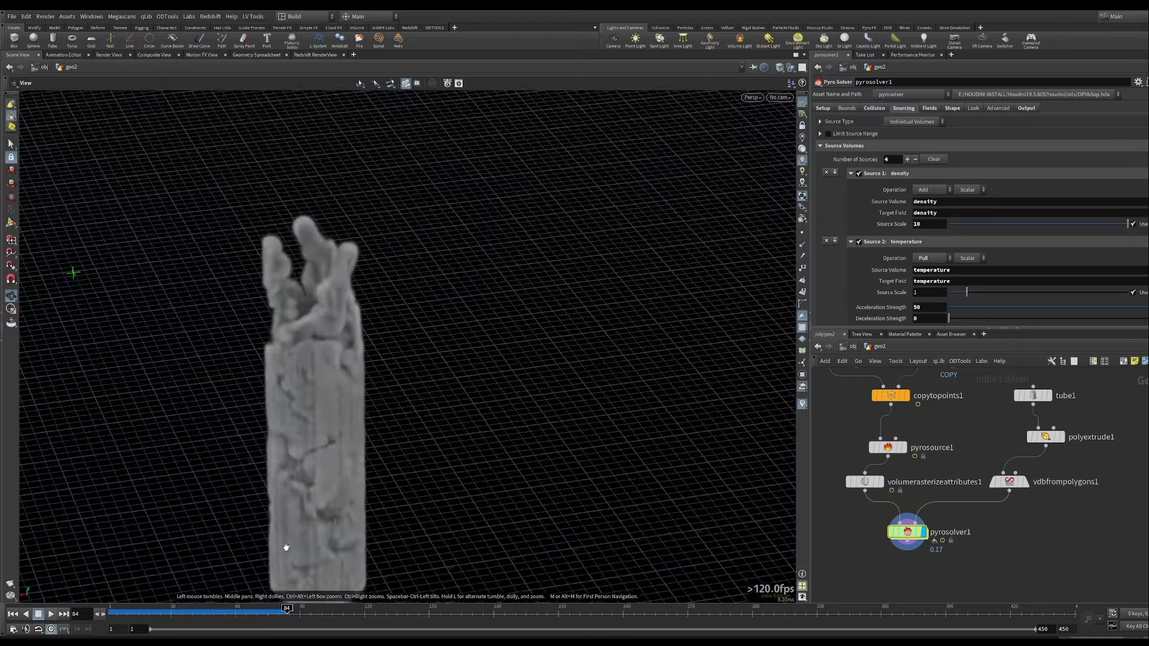
left_click_drag(179, 612, 110, 612)
left_click(52, 614)
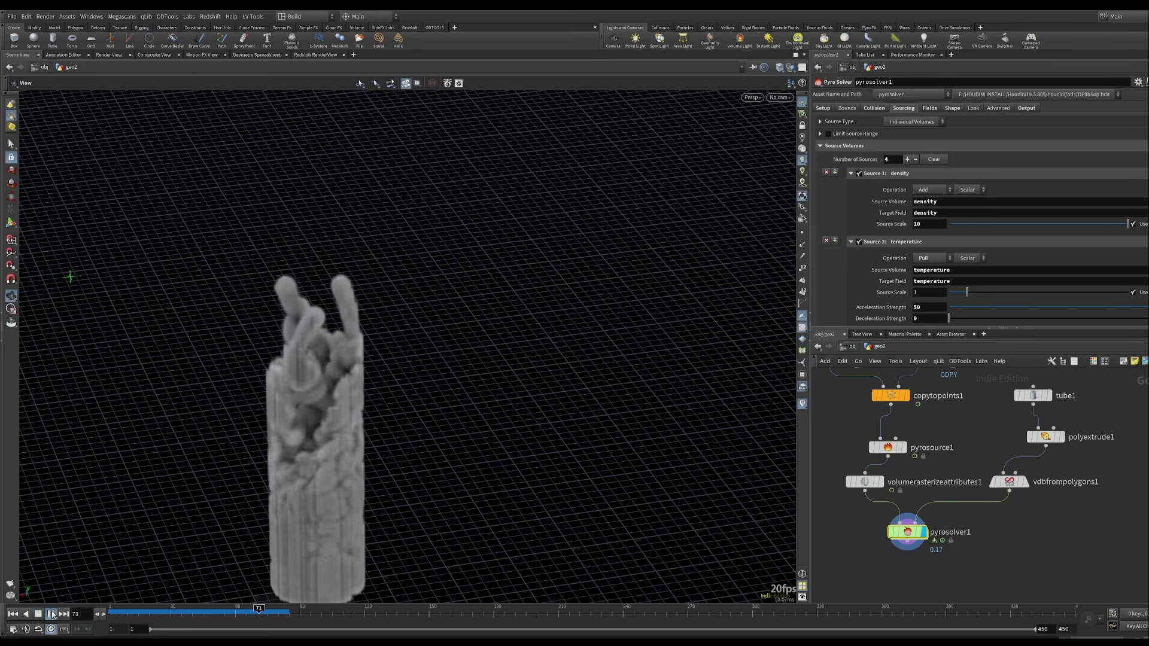
left_click(53, 614)
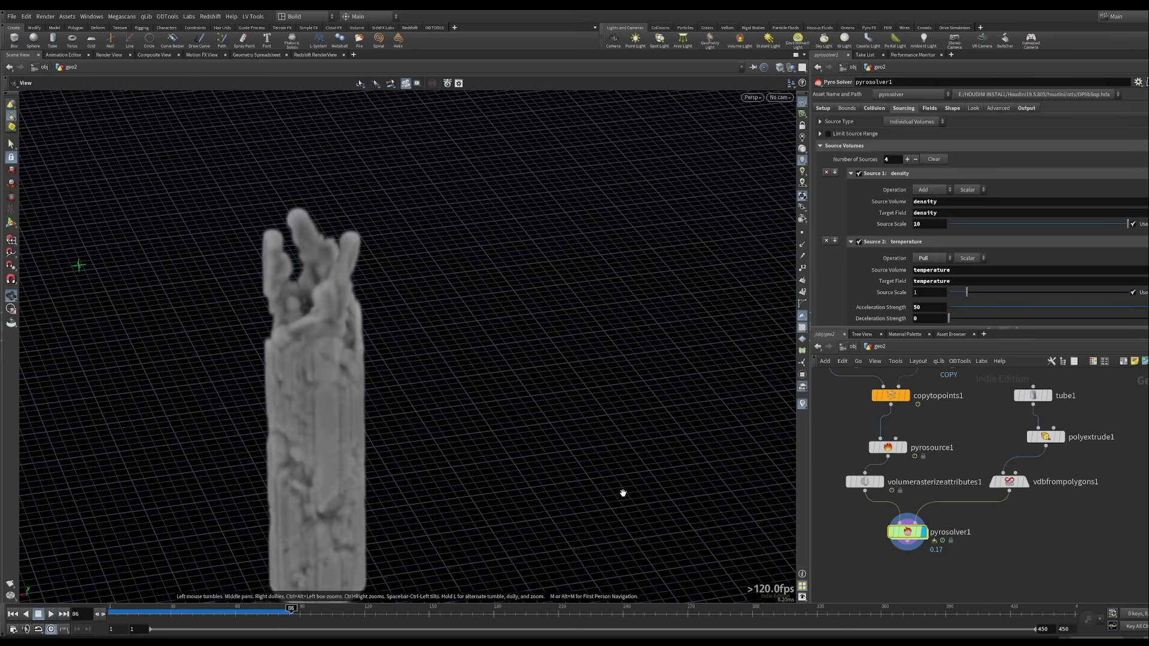
Enable Convert to VDB and Use 16bit Float on the pyro solver's output, and export only the density field.
scroll(988, 542, "down", 3)
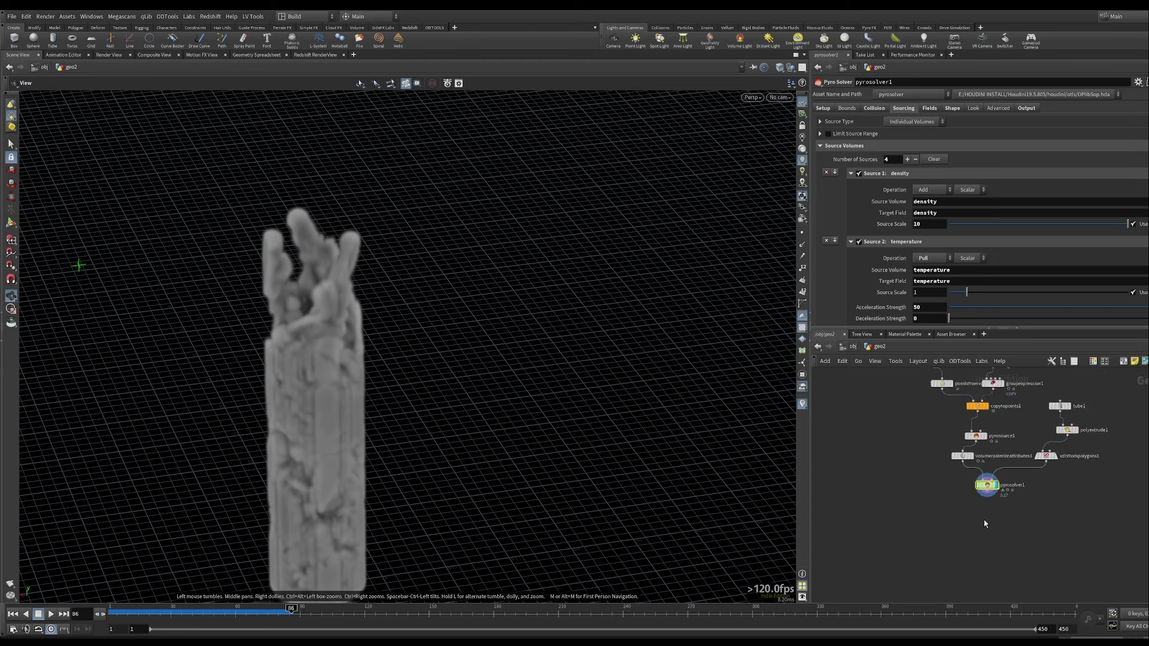
left_click(1030, 110)
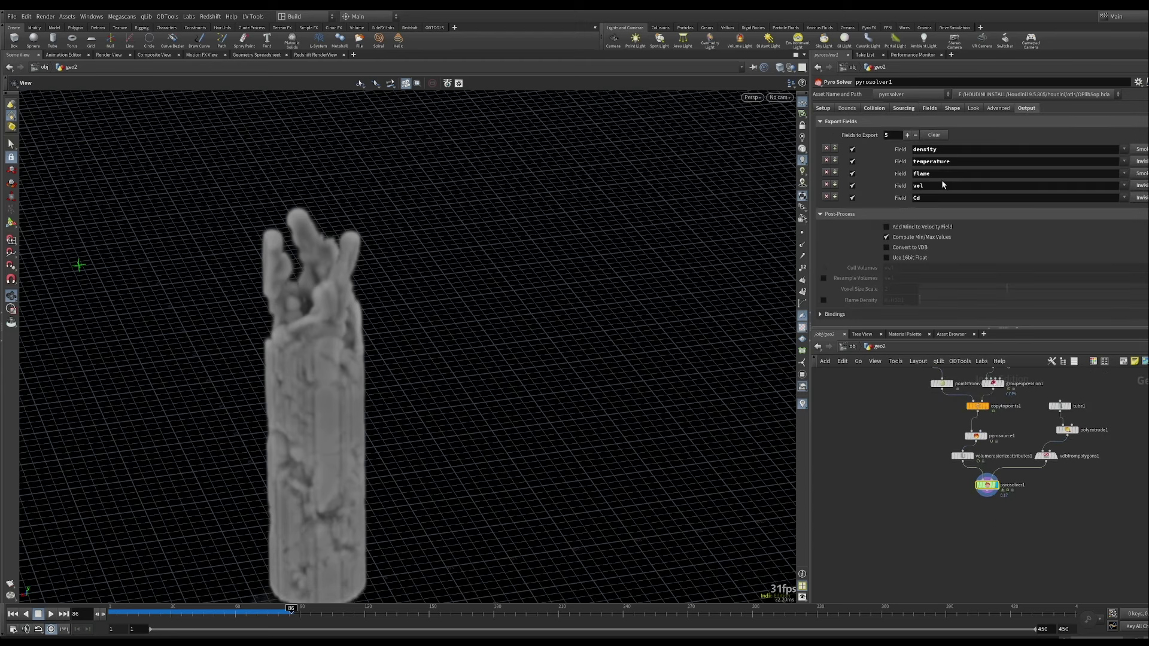
left_click(908, 259)
left_click(916, 249)
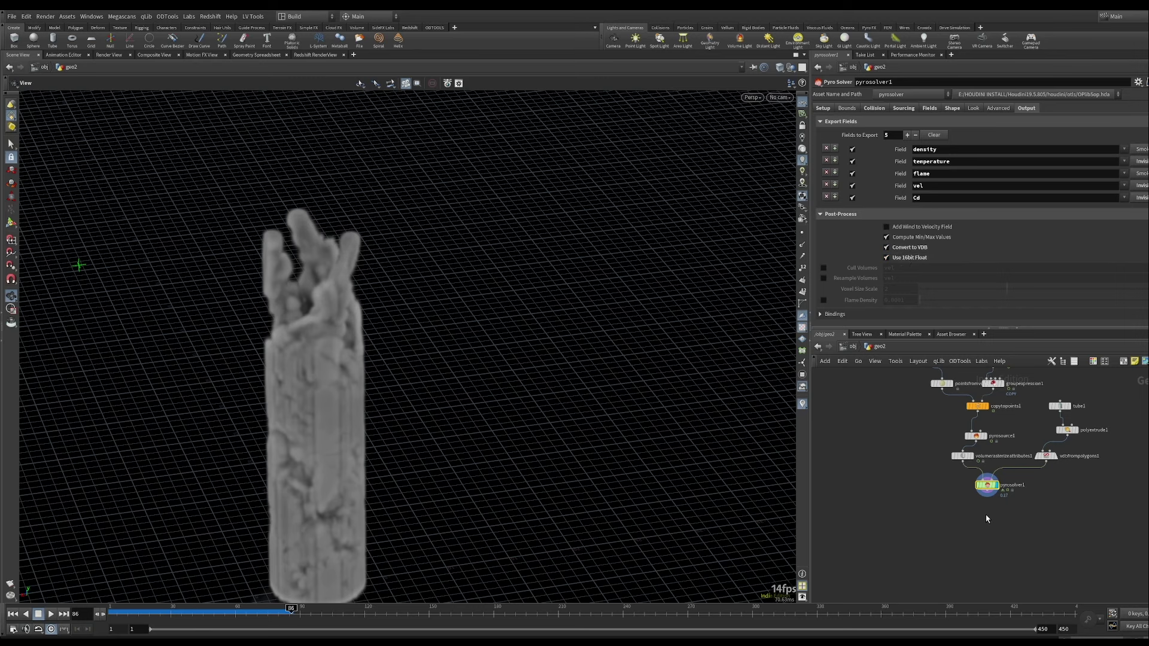
scroll(988, 518, "up", 3)
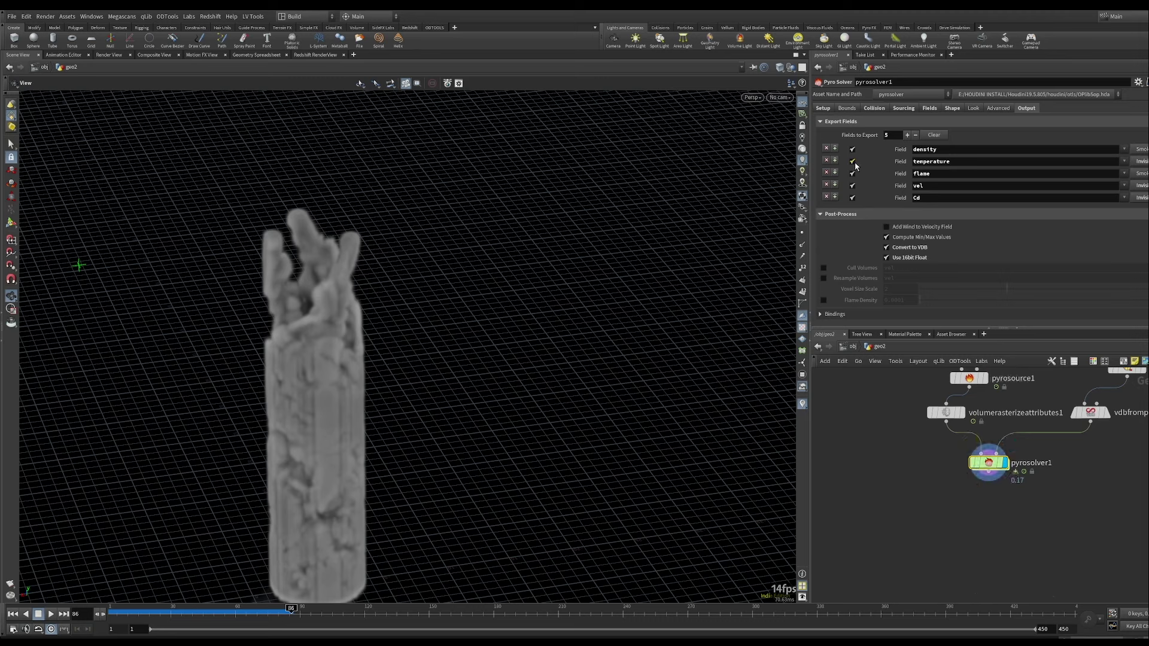
left_click_drag(854, 165, 852, 200)
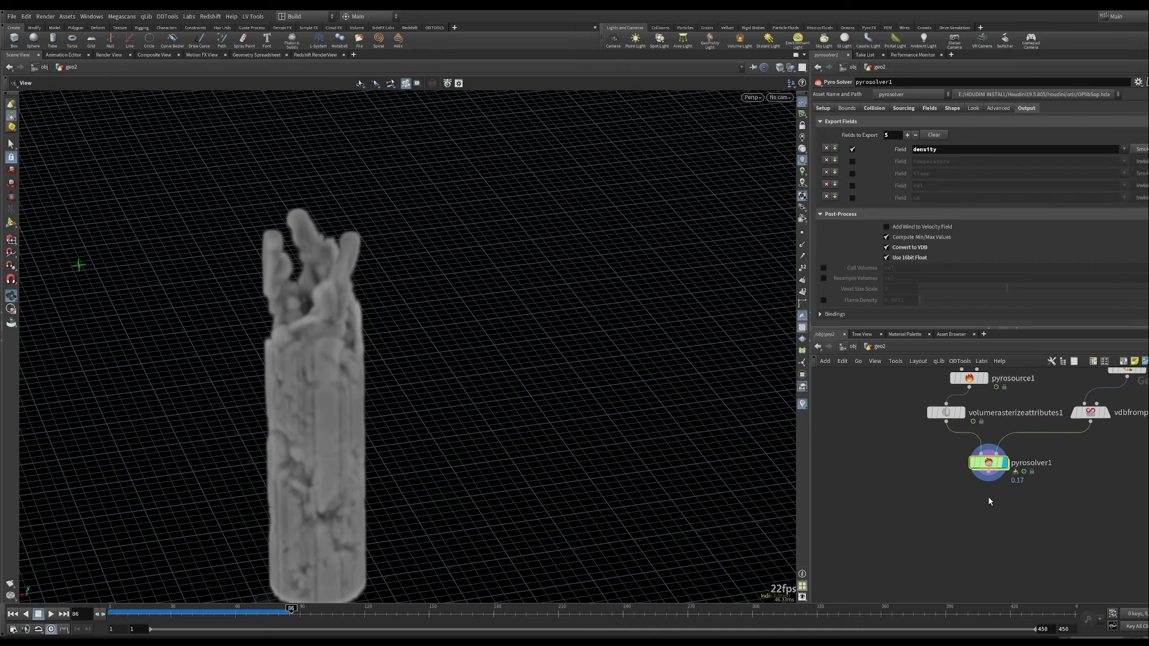
Add a Convert VDB node after the pyro solver, converting to VDB with the class Convert Fog to SDF.
left_click_drag(989, 482, 965, 506)
type("vdbconv")
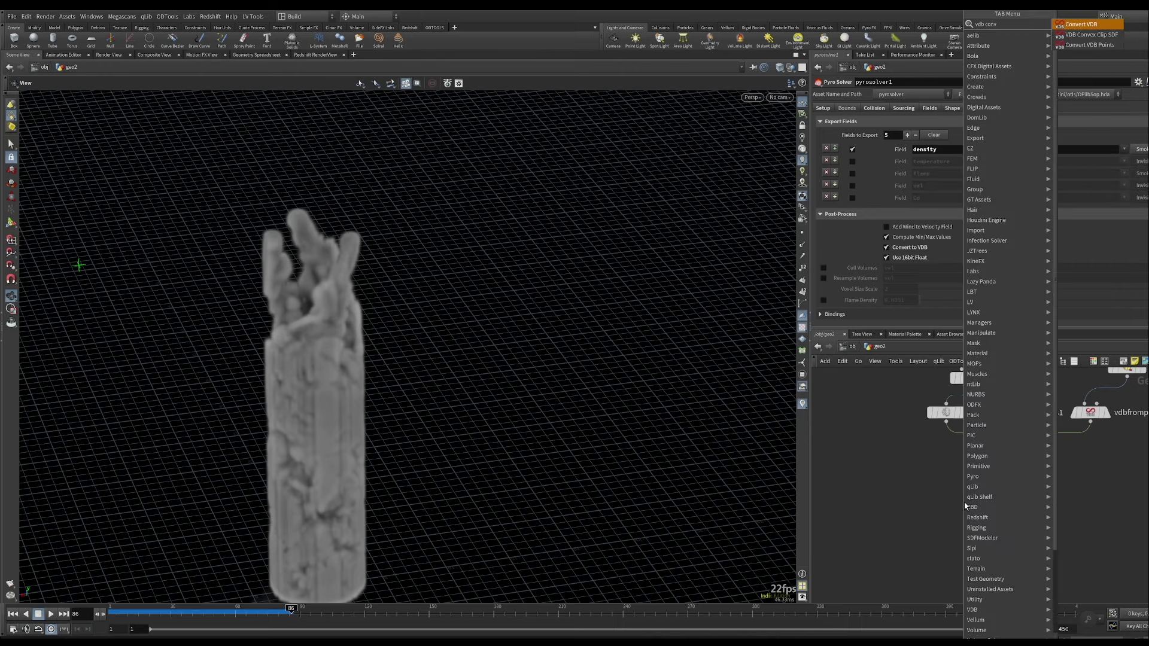
key("Return")
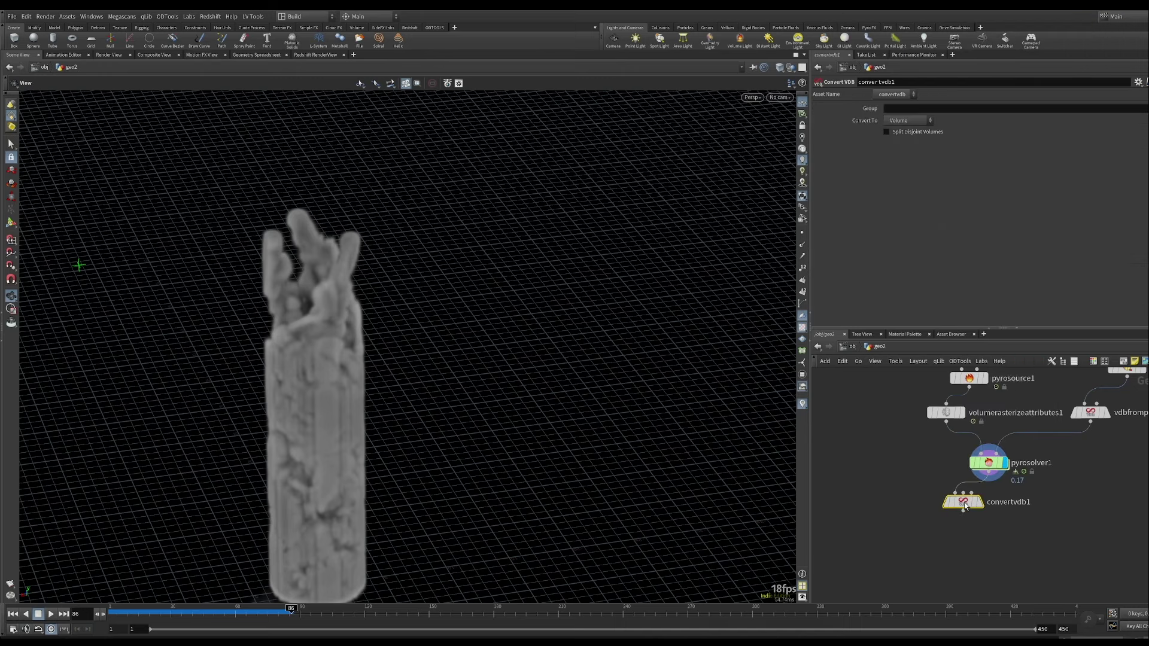
left_click(907, 121)
left_click(910, 132)
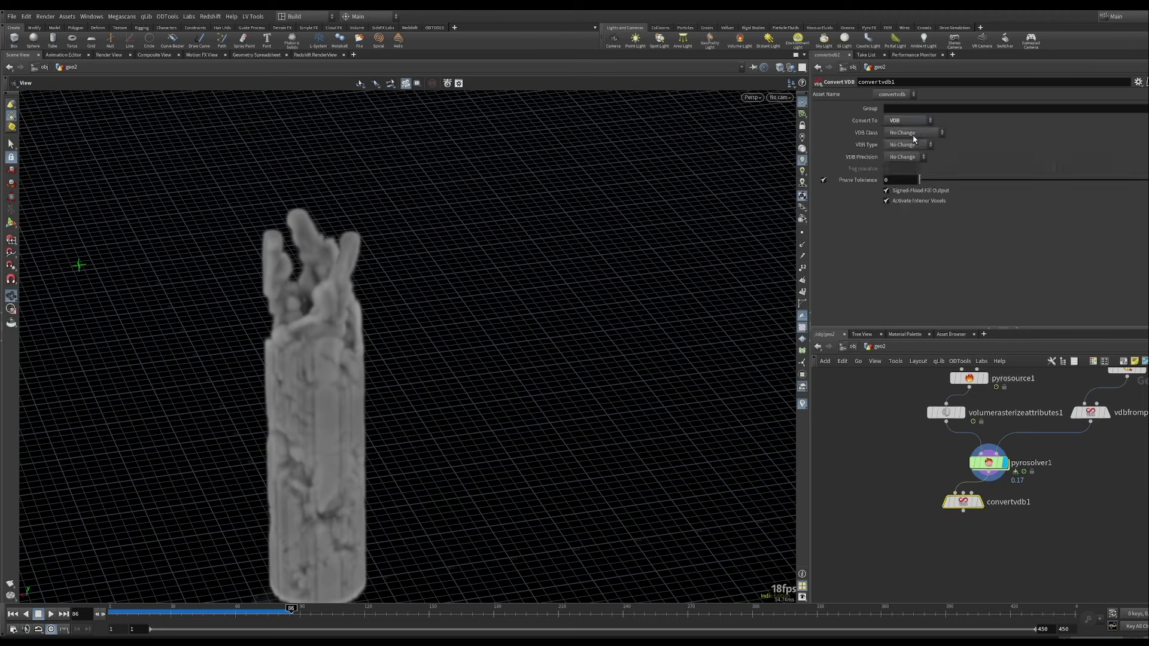
left_click(920, 134)
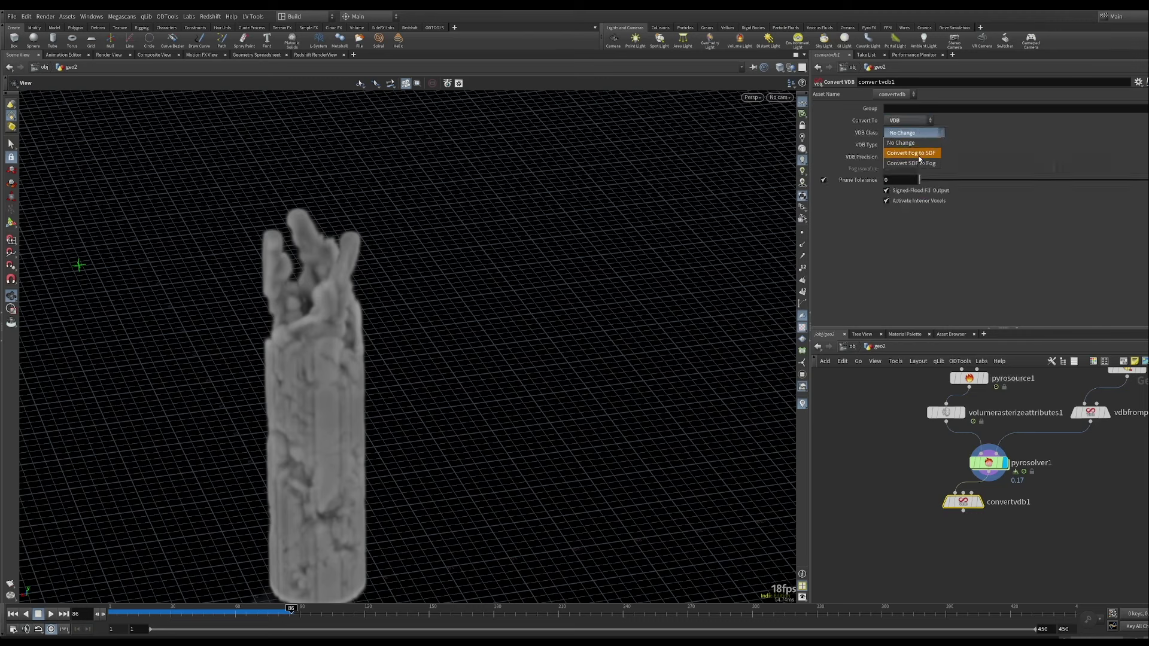
left_click(920, 154)
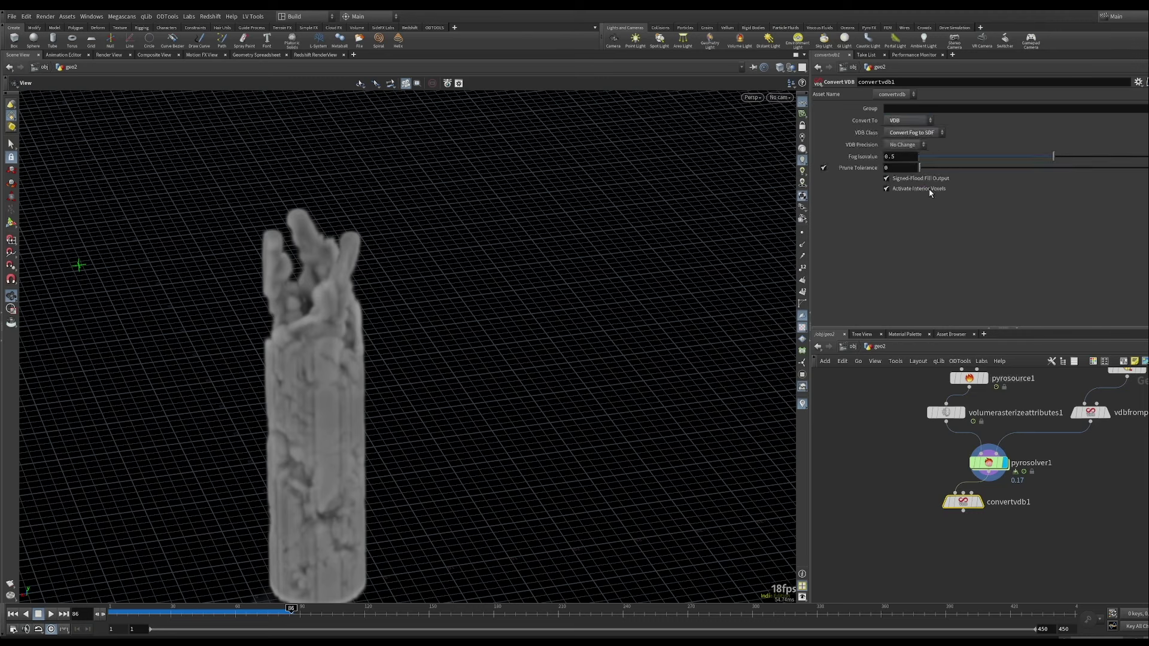
Display the Convert VDB result, inspect its surface up close, and show the pyro solver's voxel size settings.
left_click(981, 503)
left_click_drag(346, 395, 472, 405)
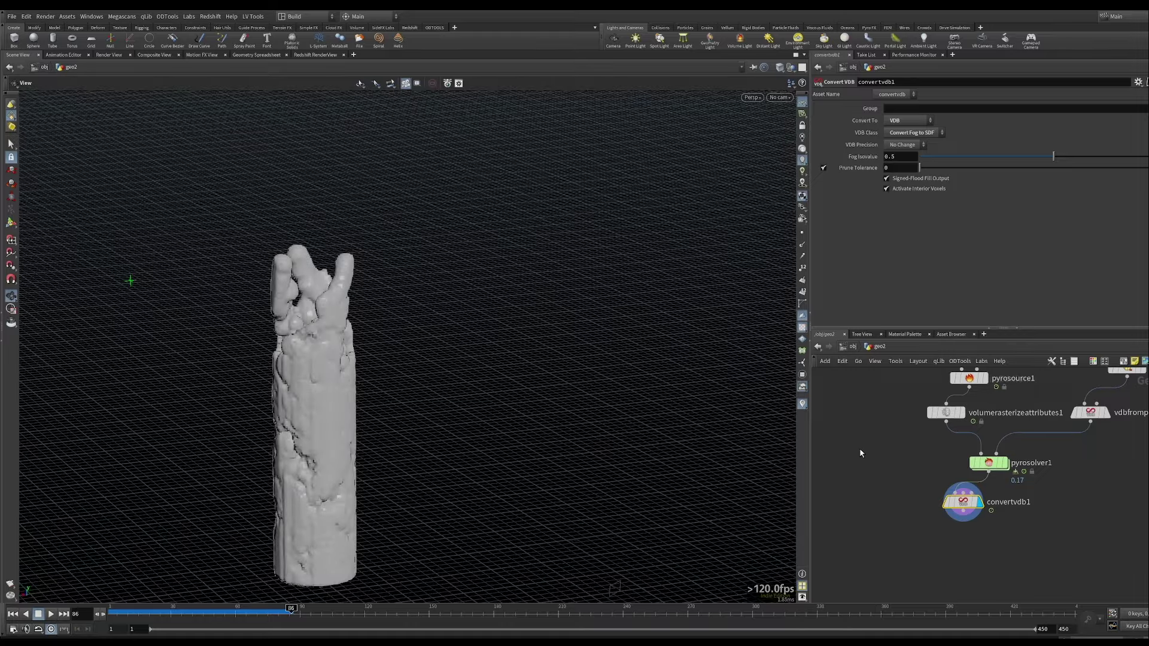
left_click_drag(322, 389, 394, 363)
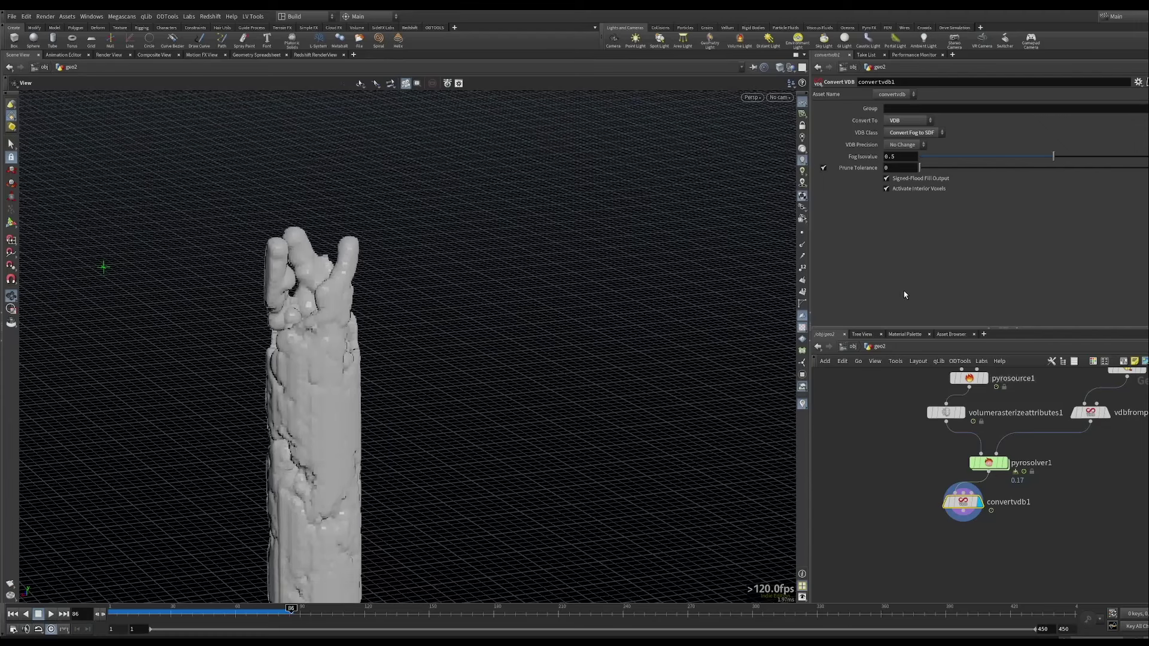
middle_click_drag(935, 547, 946, 484)
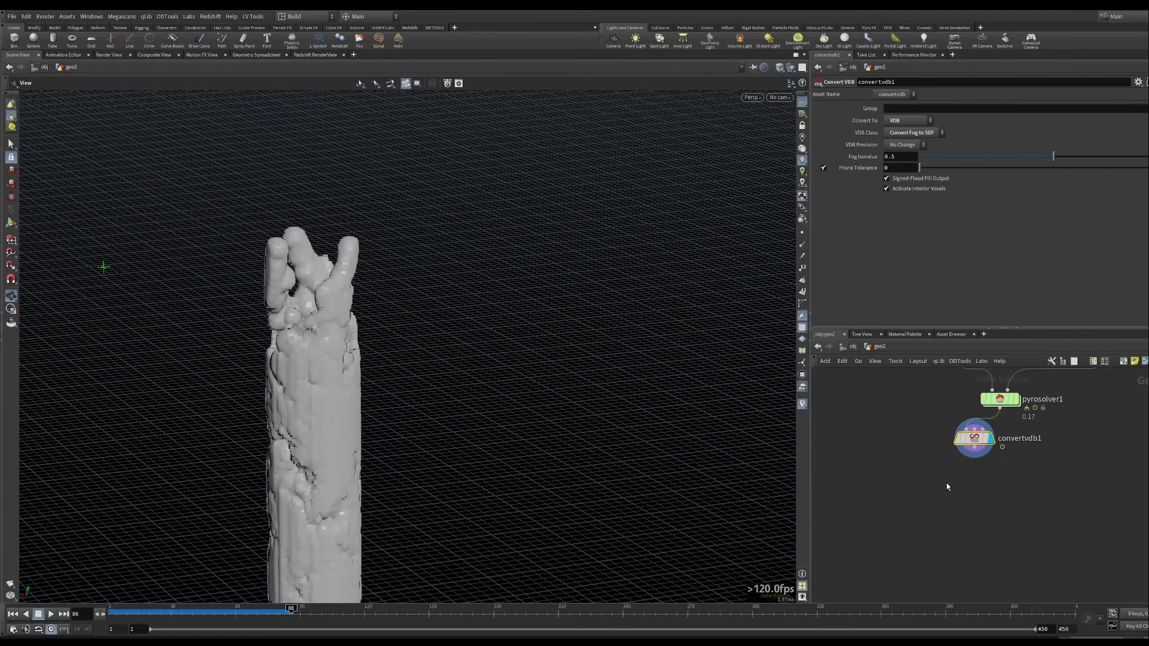
left_click_drag(976, 439, 978, 444)
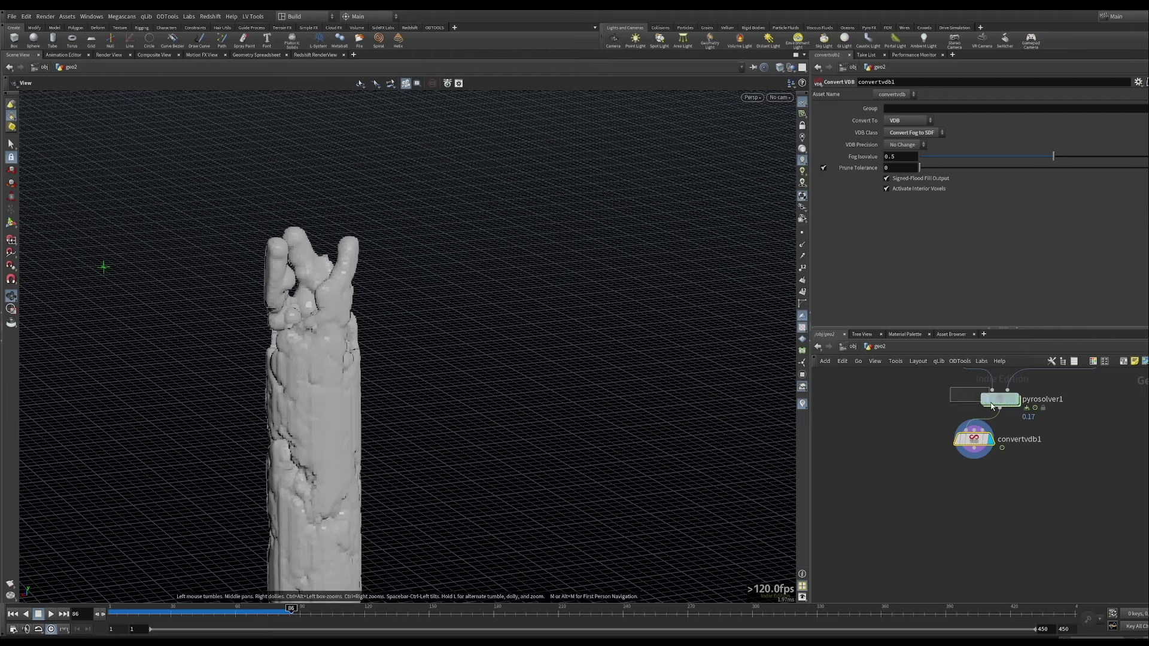
left_click_drag(950, 389, 991, 406)
right_click_drag(301, 285, 454, 164)
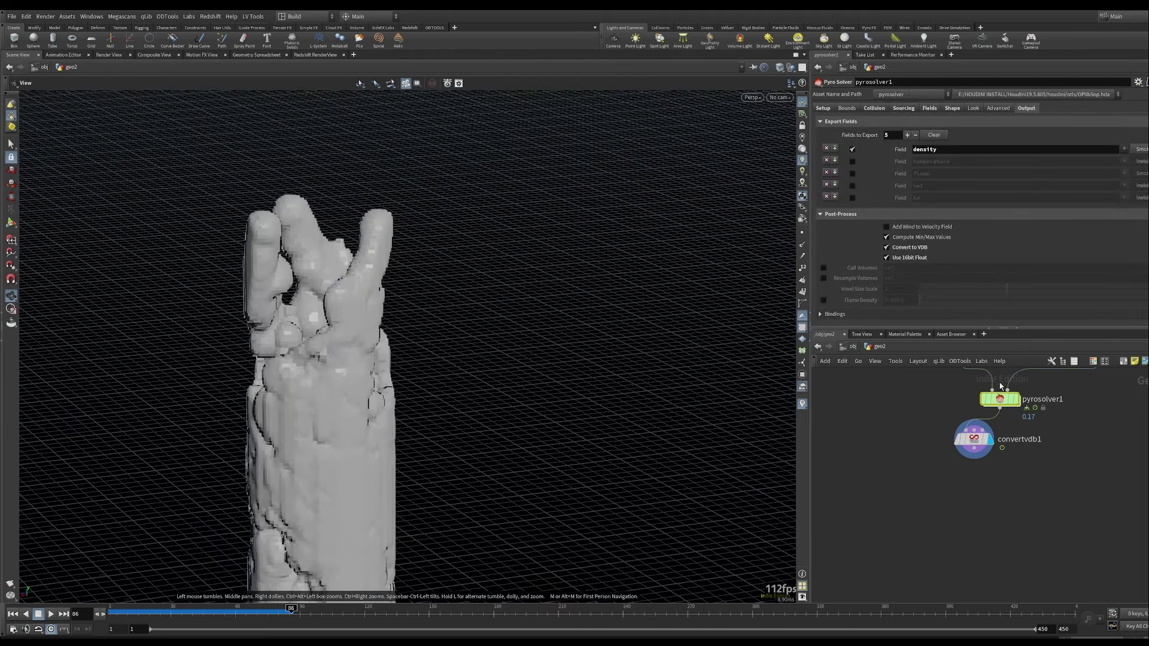
left_click(829, 108)
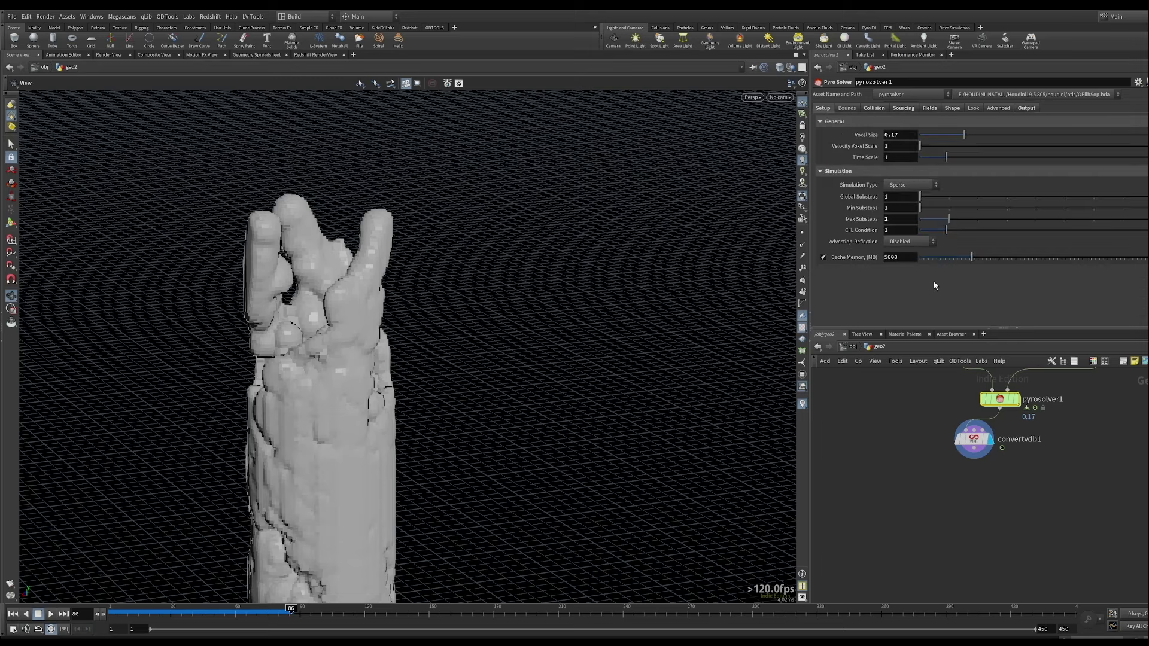
Add a VDB Resample node after the Convert VDB node and display it.
left_click(974, 460)
key("Tab")
type("vdb res")
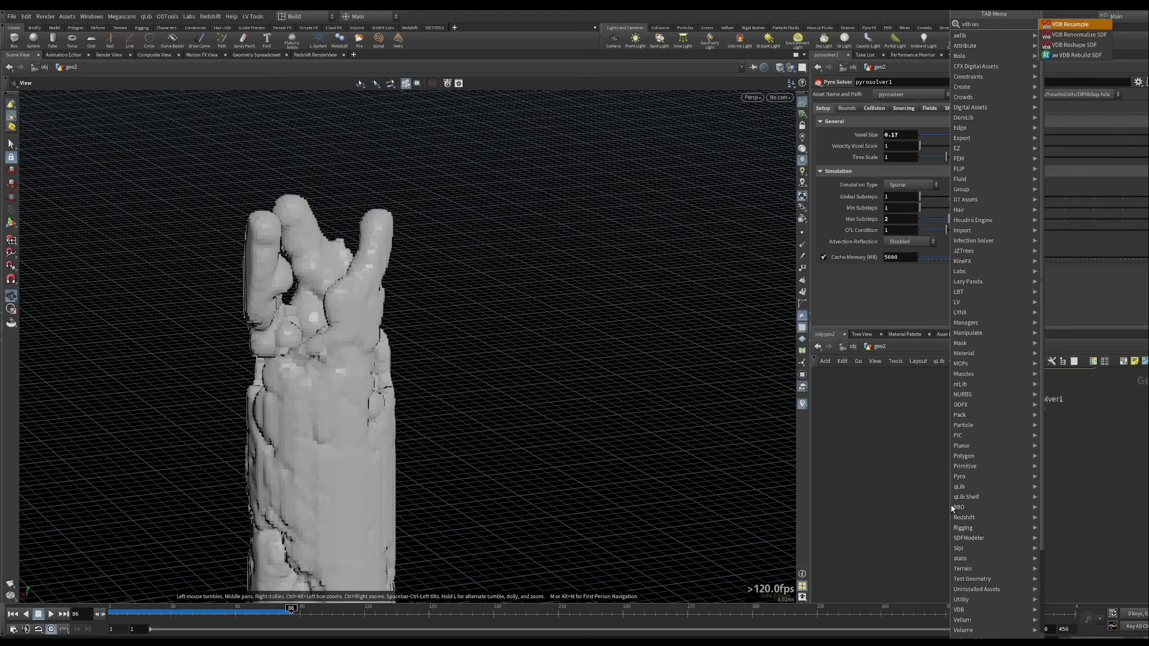
key("Return")
left_click(951, 509)
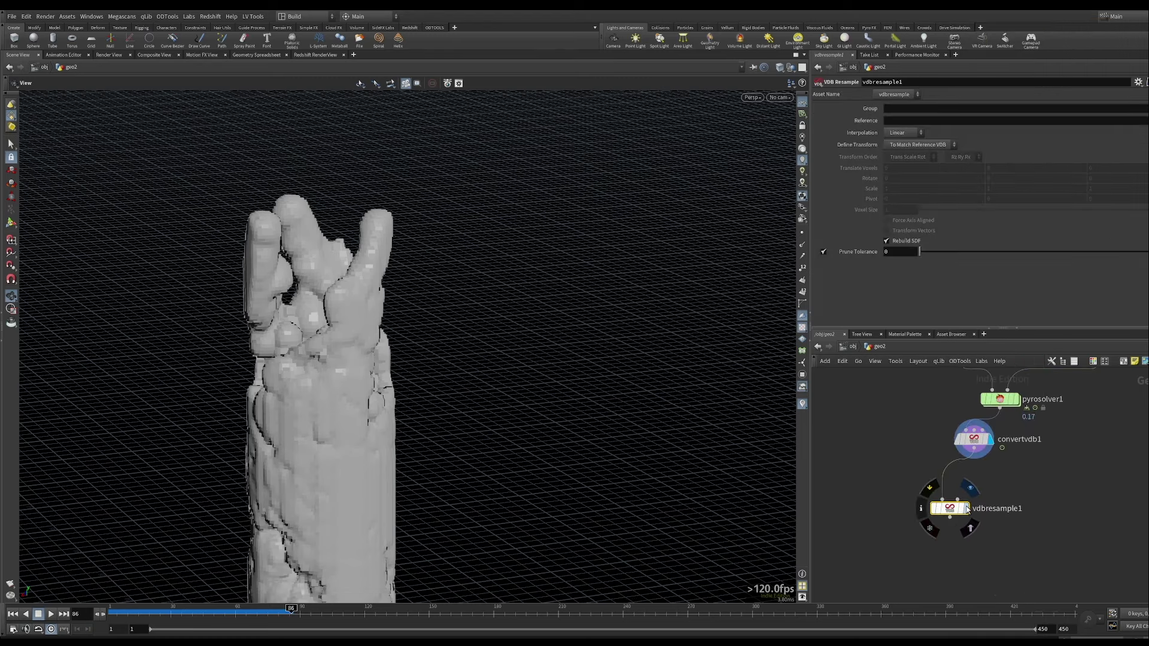
Create a VDB node, connect it as the VDB Resample's reference, and set its Voxel Size to 0.08.
key("Tab")
type("vdb")
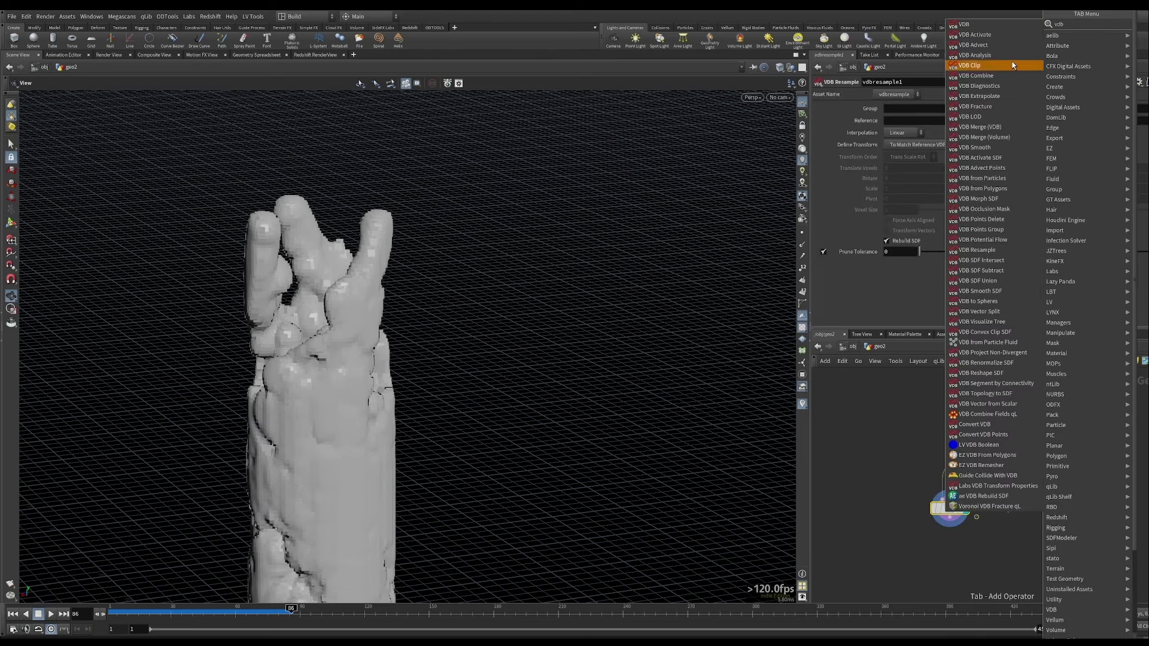
left_click(994, 26)
left_click(1037, 465)
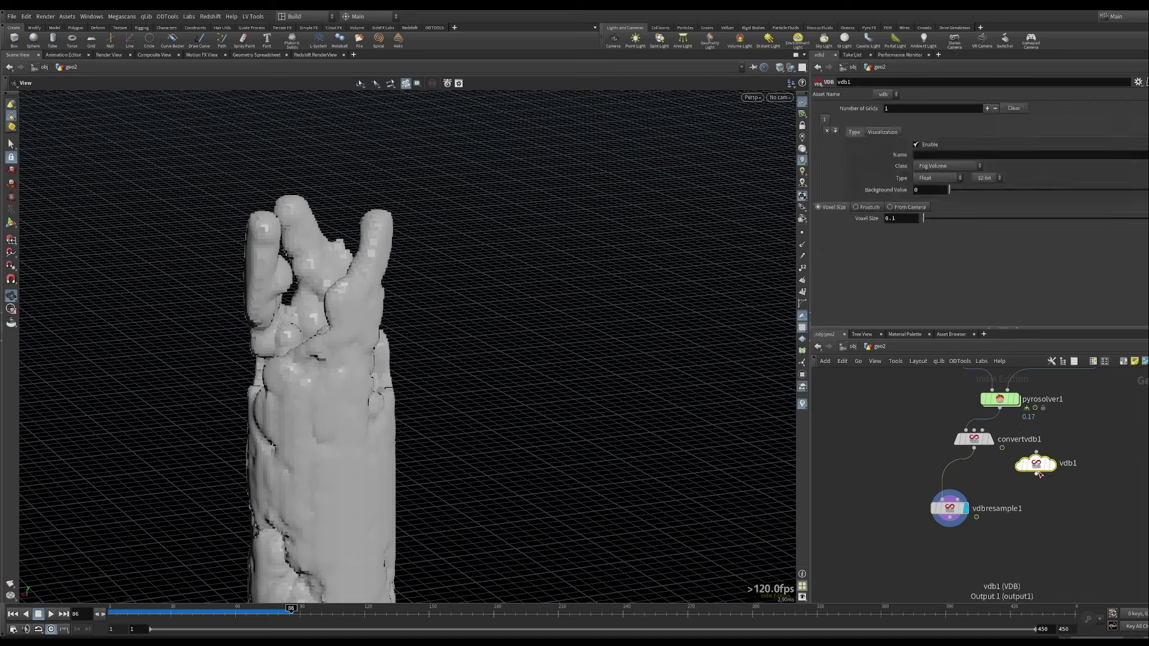
left_click(949, 508)
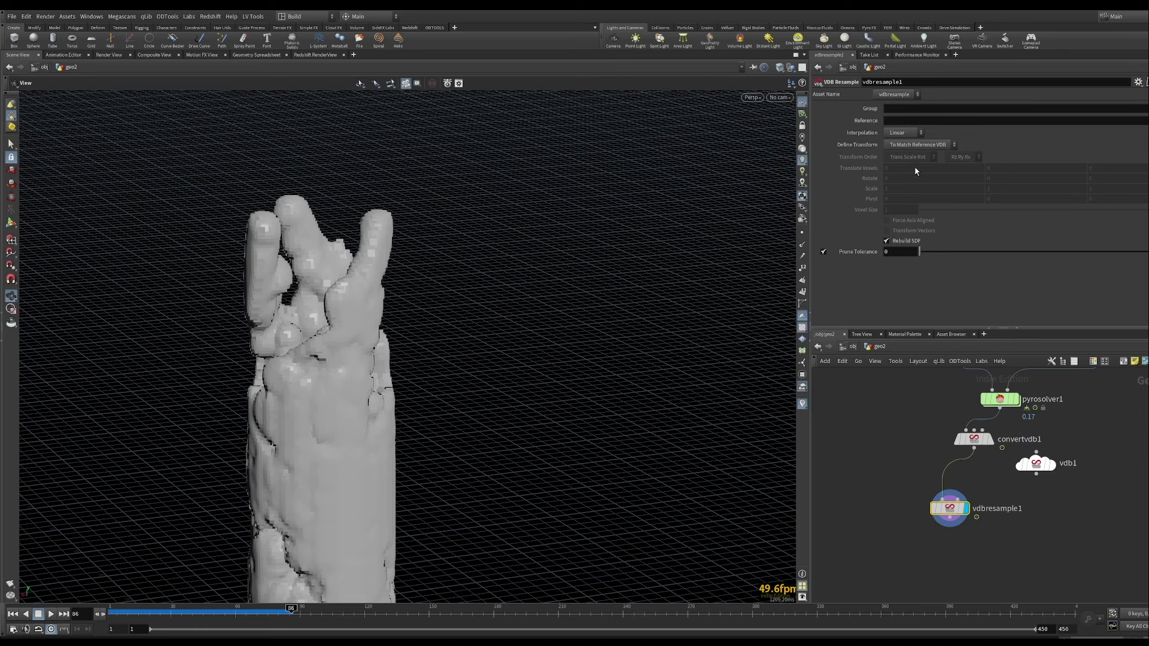
left_click(1036, 464)
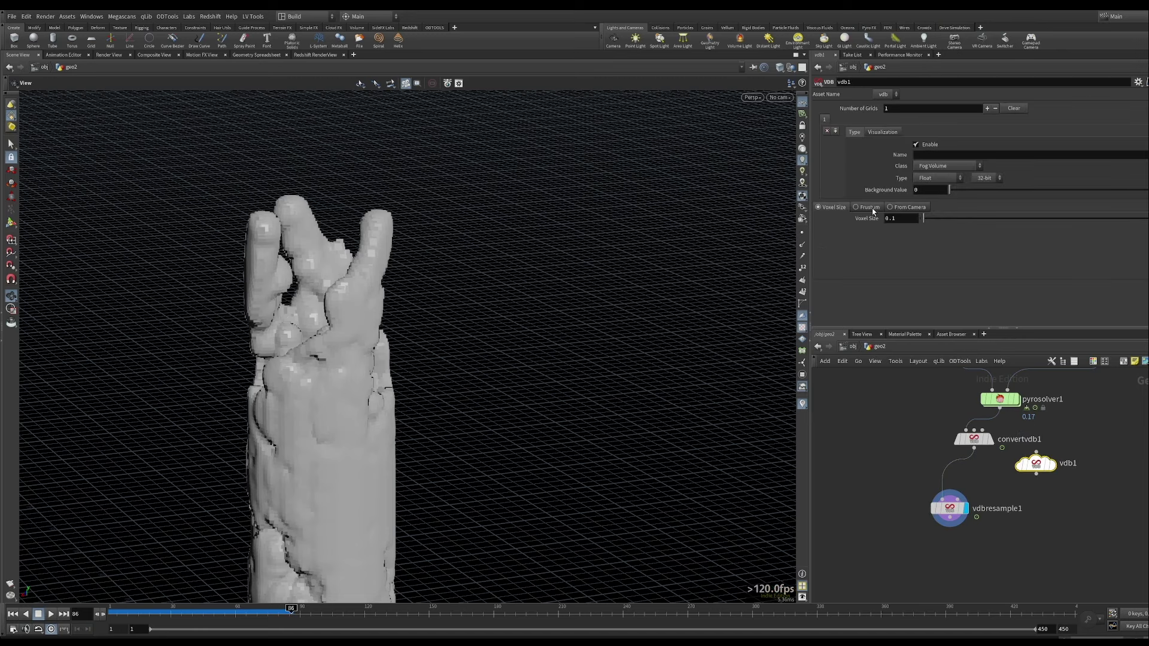
left_click_drag(1036, 473, 958, 495)
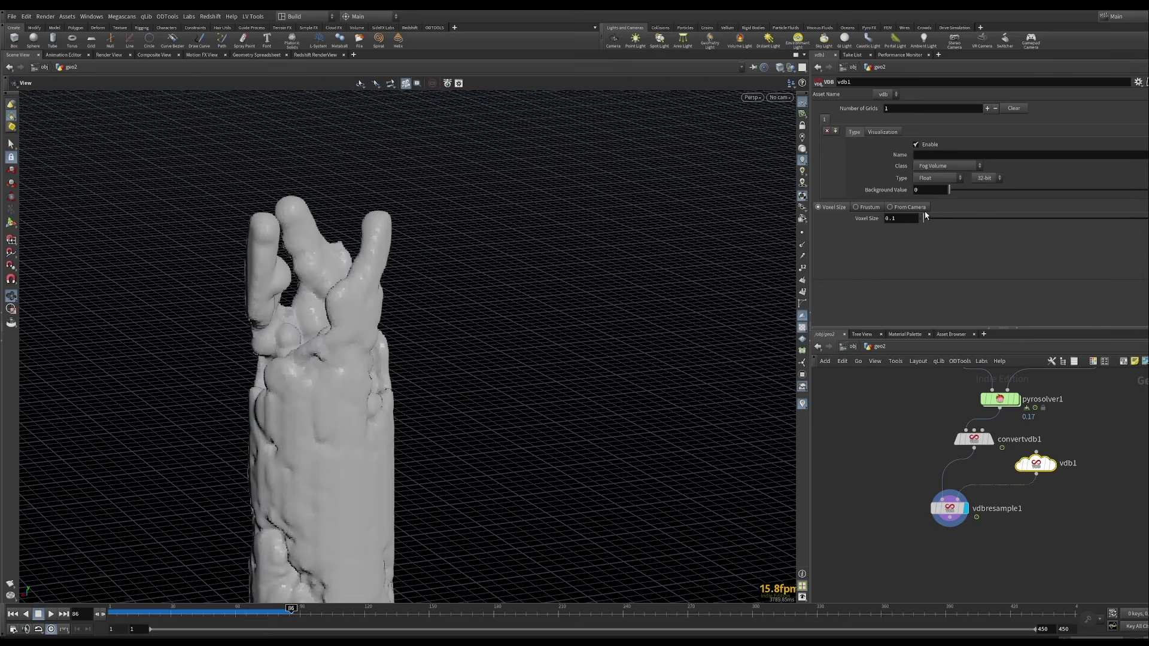
mouse_move(912, 218)
middle_mouse_down()
mouse_move(912, 237)
mouse_move(879, 236)
mouse_move(899, 233)
middle_mouse_up()
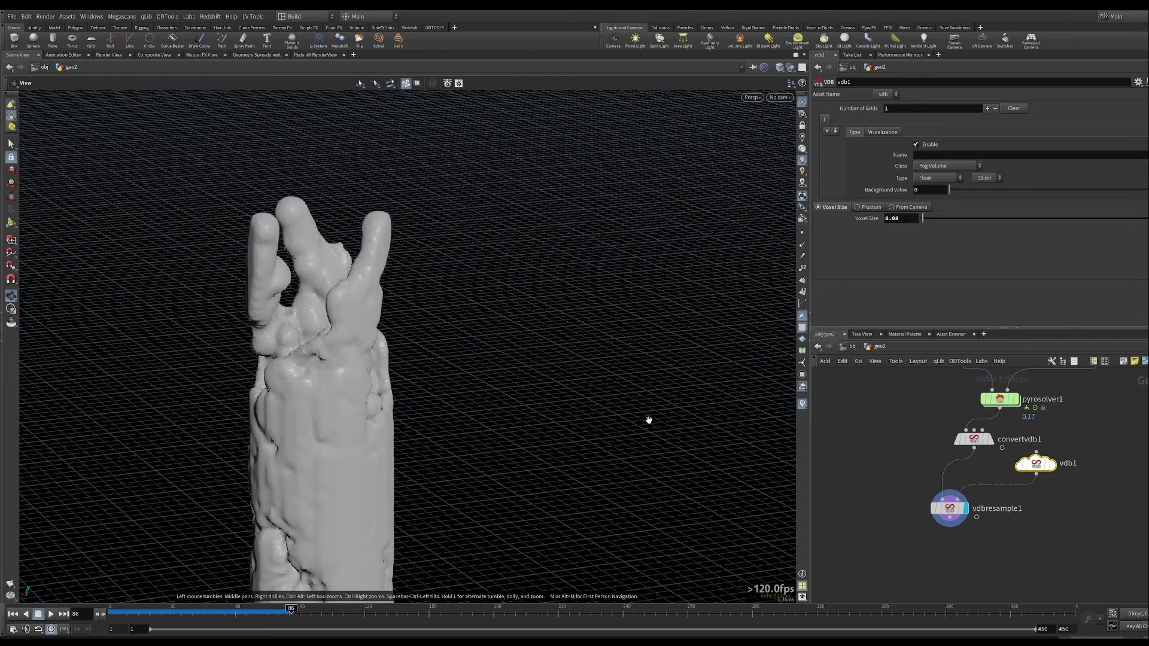
Rearrange the VDB Resample and VDB nodes in the network and inspect the resampled surface's upper fingers up close.
left_click_drag(950, 508, 1029, 502)
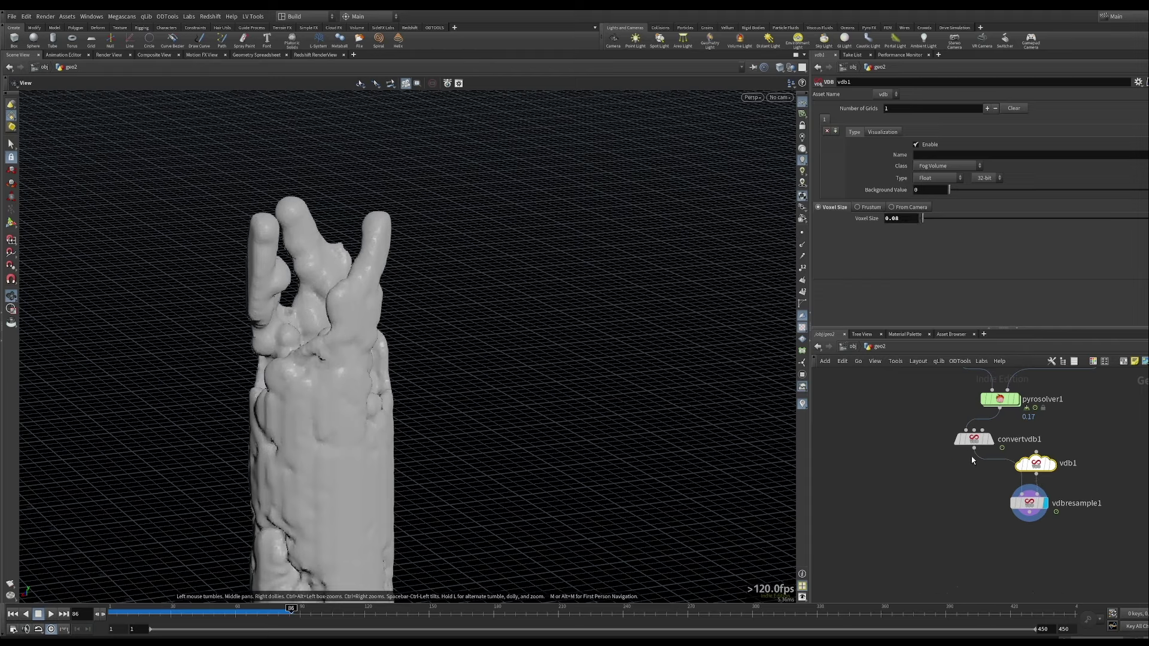
right_click_drag(442, 480, 290, 493)
middle_click_drag(289, 493, 354, 327)
mouse_move(365, 330)
left_mouse_down()
mouse_move(497, 337)
mouse_move(382, 340)
left_mouse_up()
left_click_drag(1035, 463, 1065, 469)
right_click_drag(375, 308, 486, 129)
middle_click_drag(486, 129, 541, 315)
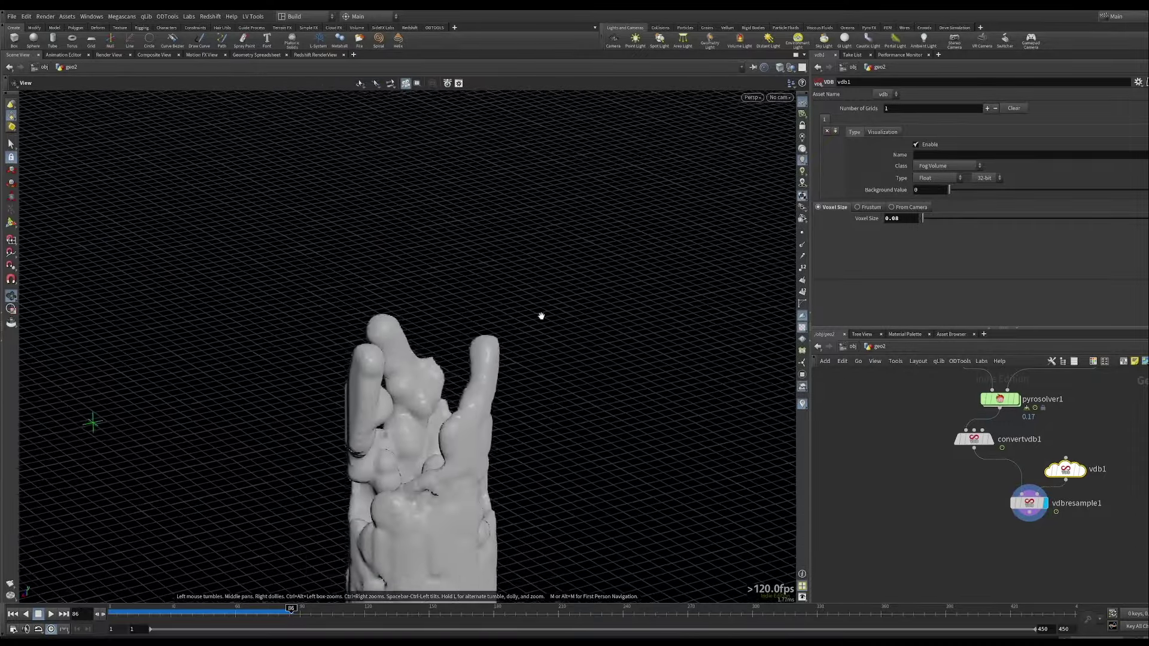
middle_click_drag(441, 394, 443, 336)
scroll(443, 337, "up", 3)
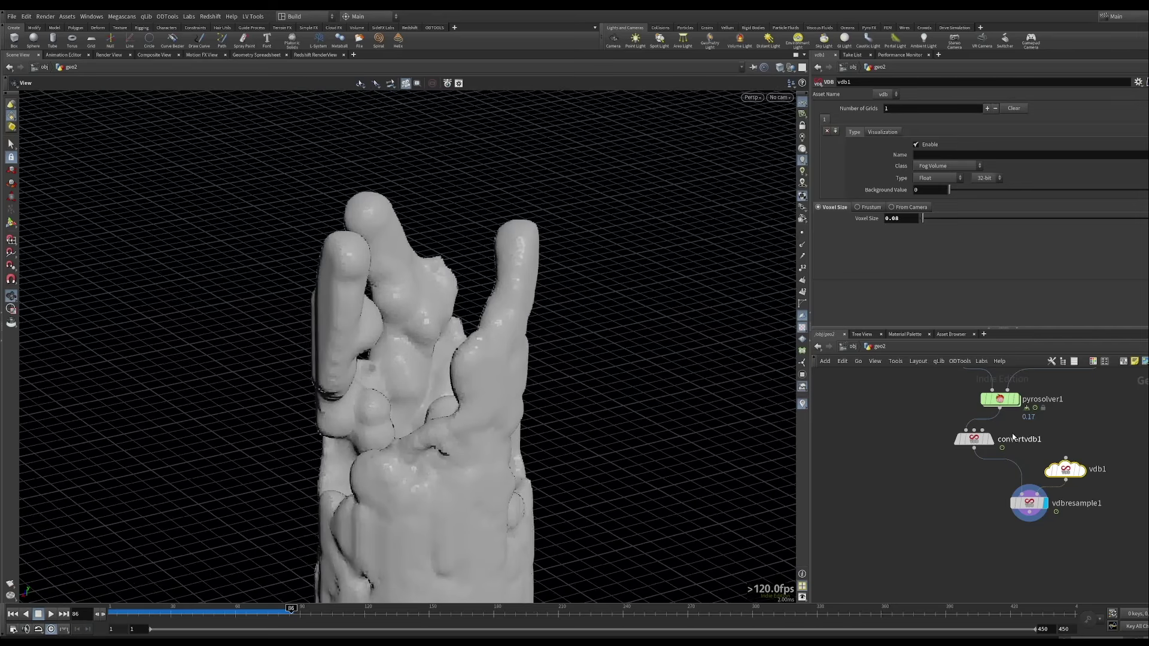
Align the Convert VDB node under the pyro solver and compare its surface with the resampled one.
mouse_move(982, 441)
left_click_drag(982, 441, 1008, 445)
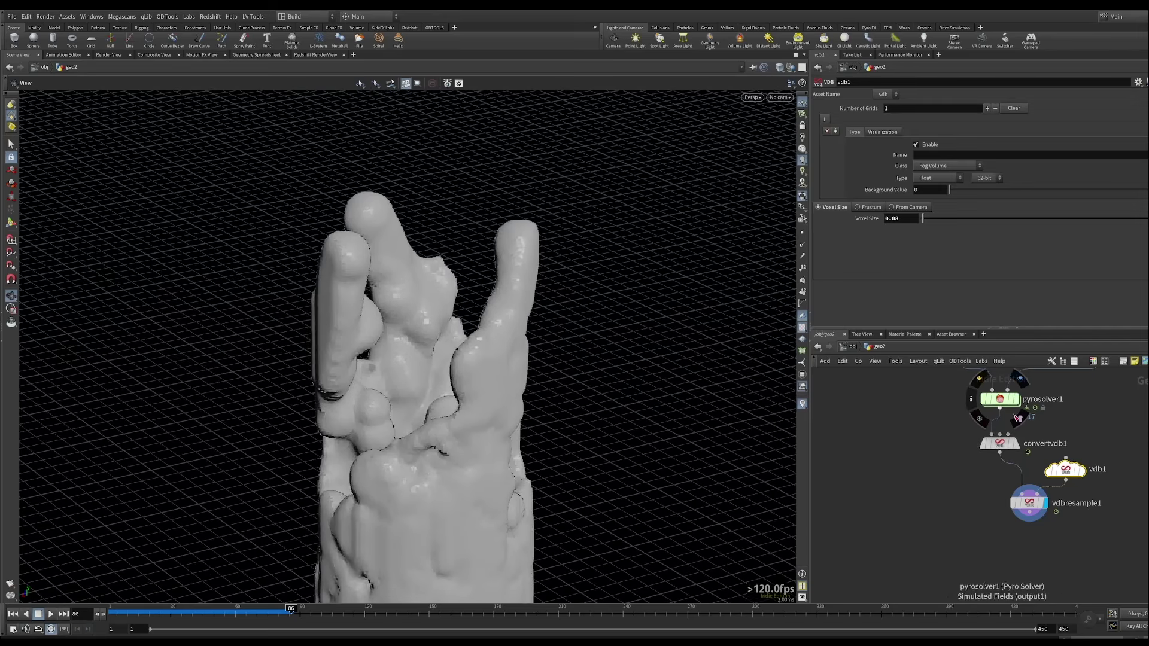
left_click(1021, 454)
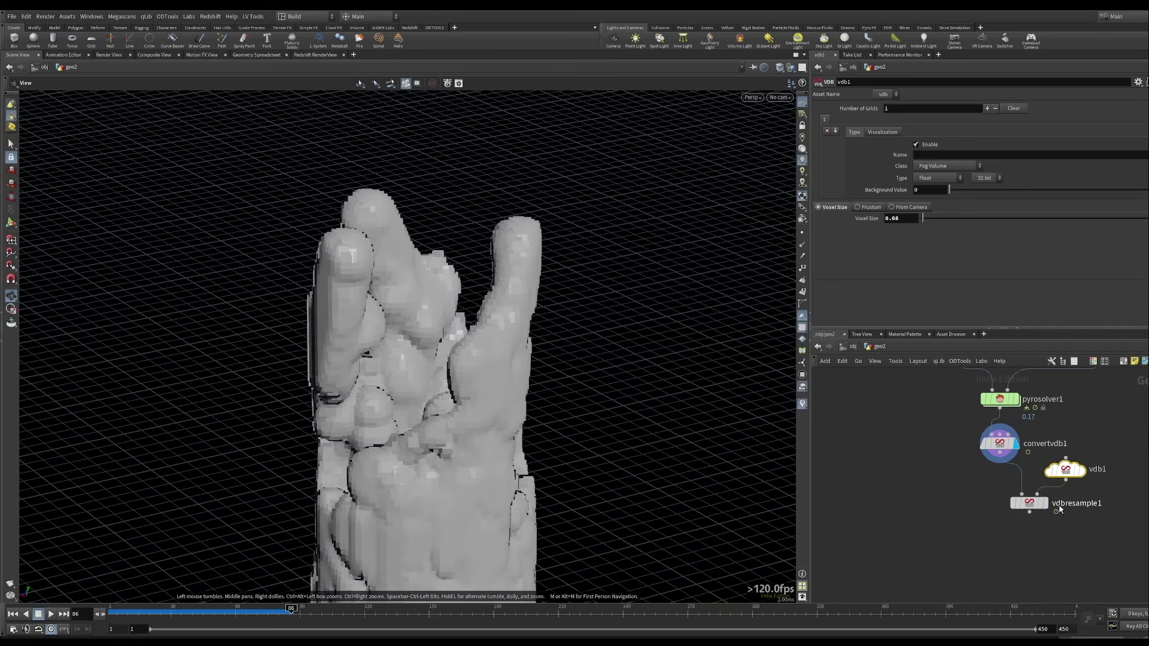
left_click(1050, 506)
Inspect the whole resampled column from several angles.
scroll(438, 374, "down", 4)
middle_click_drag(1111, 407, 1091, 452)
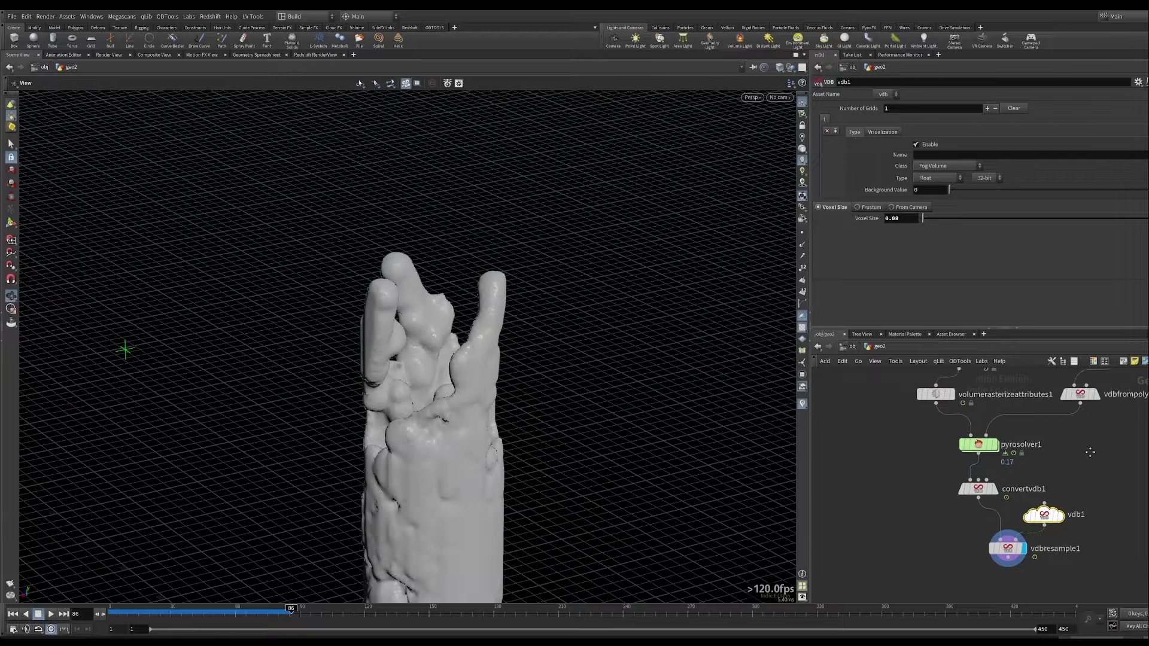
scroll(1089, 452, "down", 2)
left_click_drag(405, 381, 330, 370)
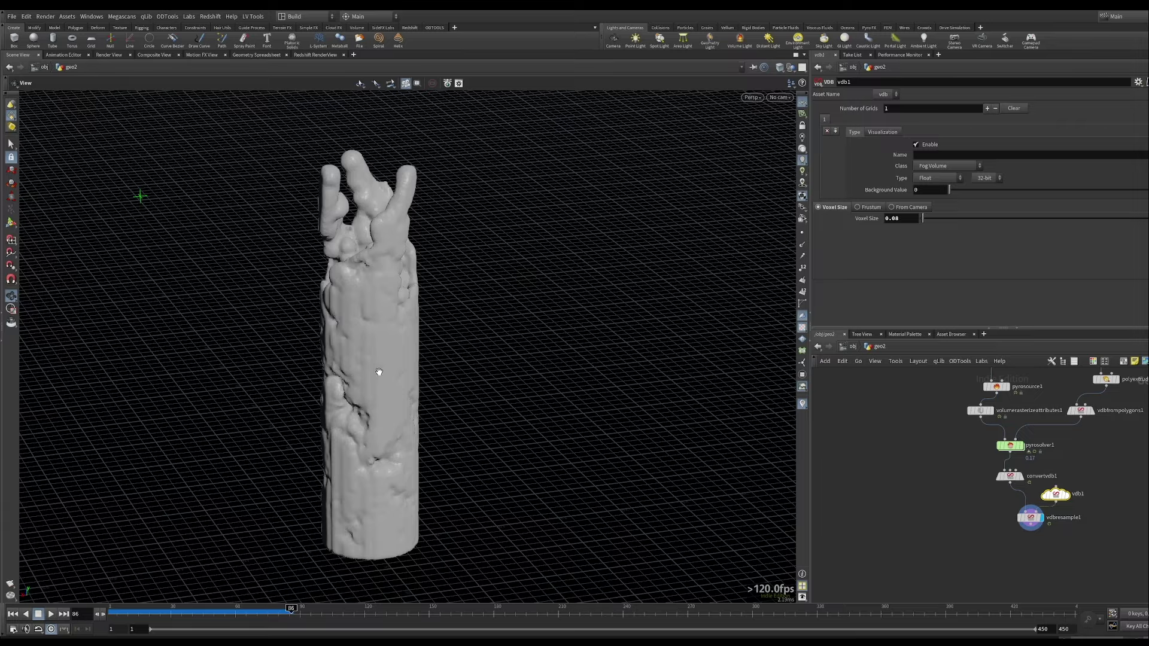
left_click_drag(354, 387, 505, 331)
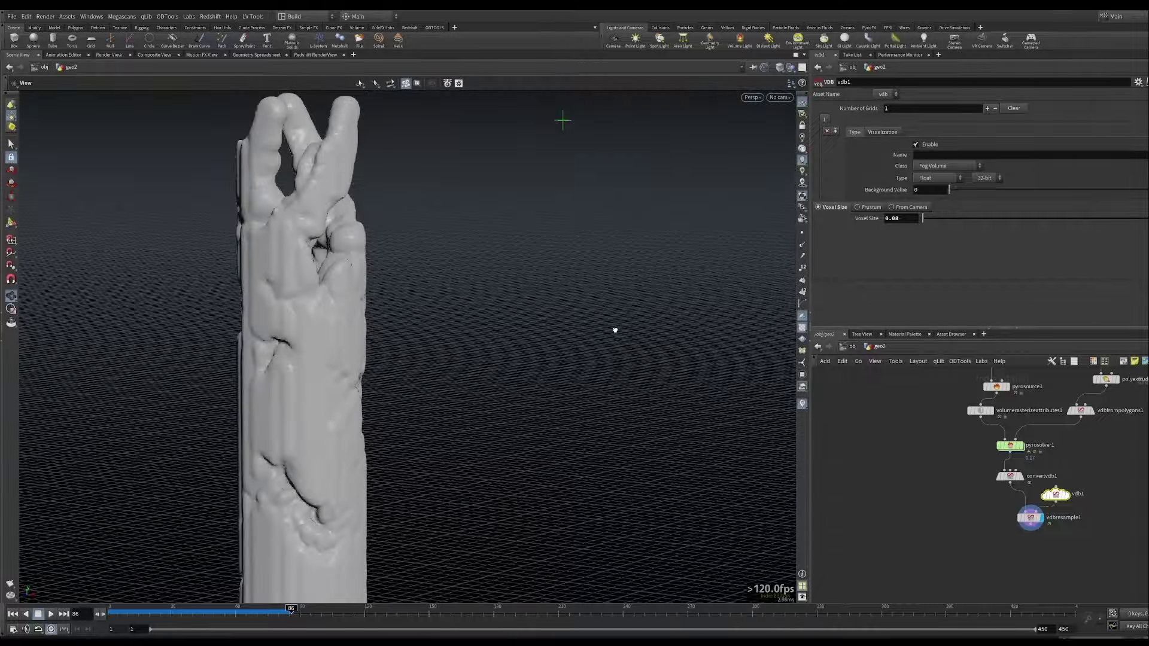
left_click_drag(615, 329, 356, 372)
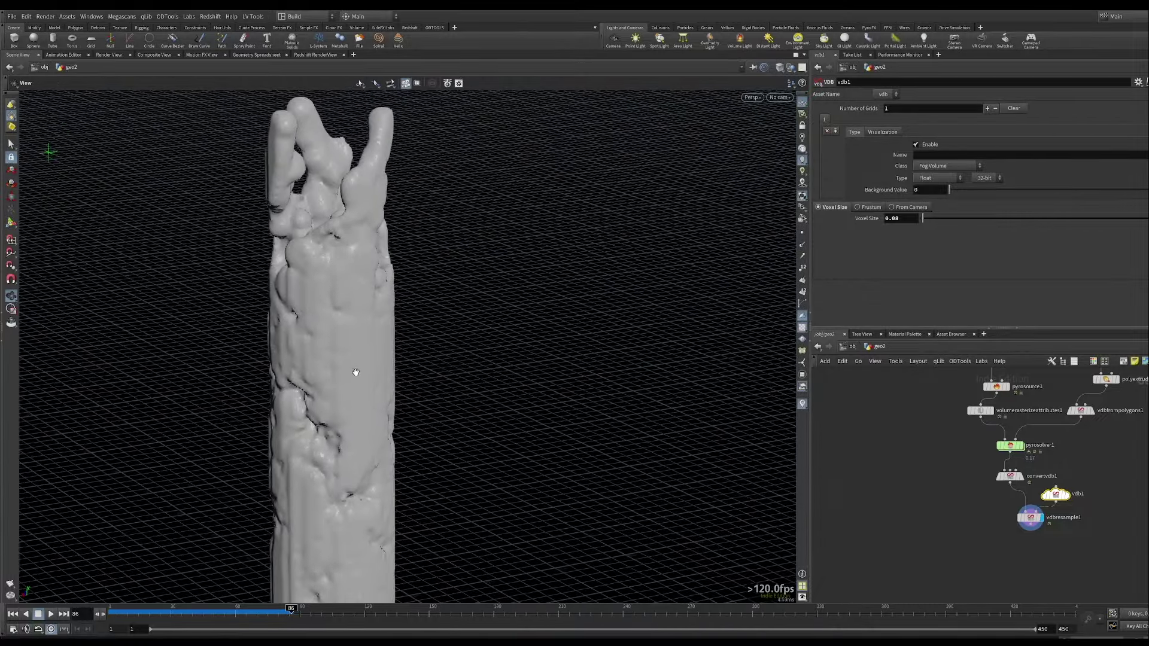
Rewind the timeline to frame 1 and set the Pyro Solver's Voxel Size to 0.1.
left_click_drag(238, 619, 105, 594)
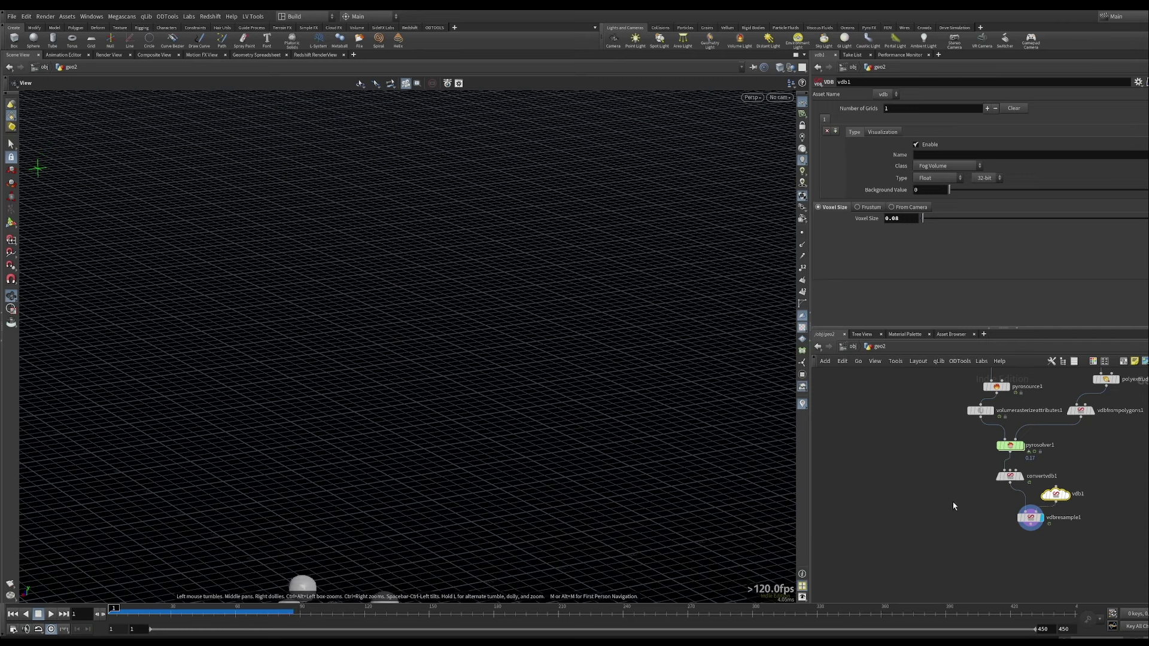
middle_click_drag(962, 465, 943, 480)
left_click(993, 460)
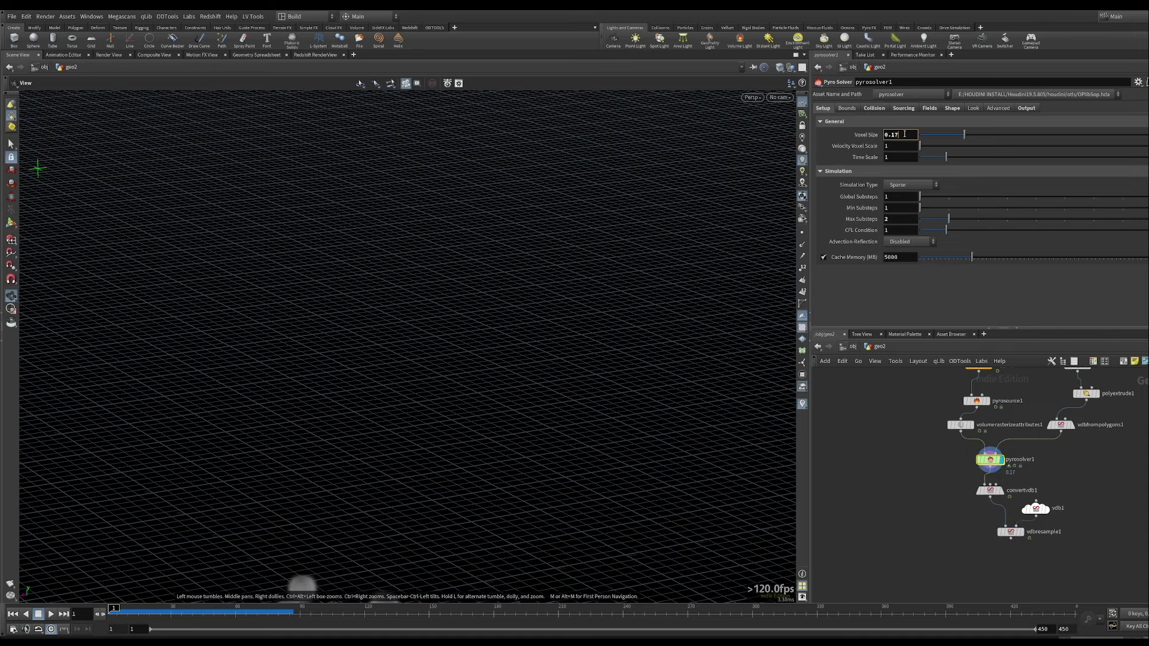
key("BackSpace")
key("Return")
Frame the smoke sources and play the simulation from frame 1 to cache it past frame 50.
left_click_drag(407, 484, 344, 471)
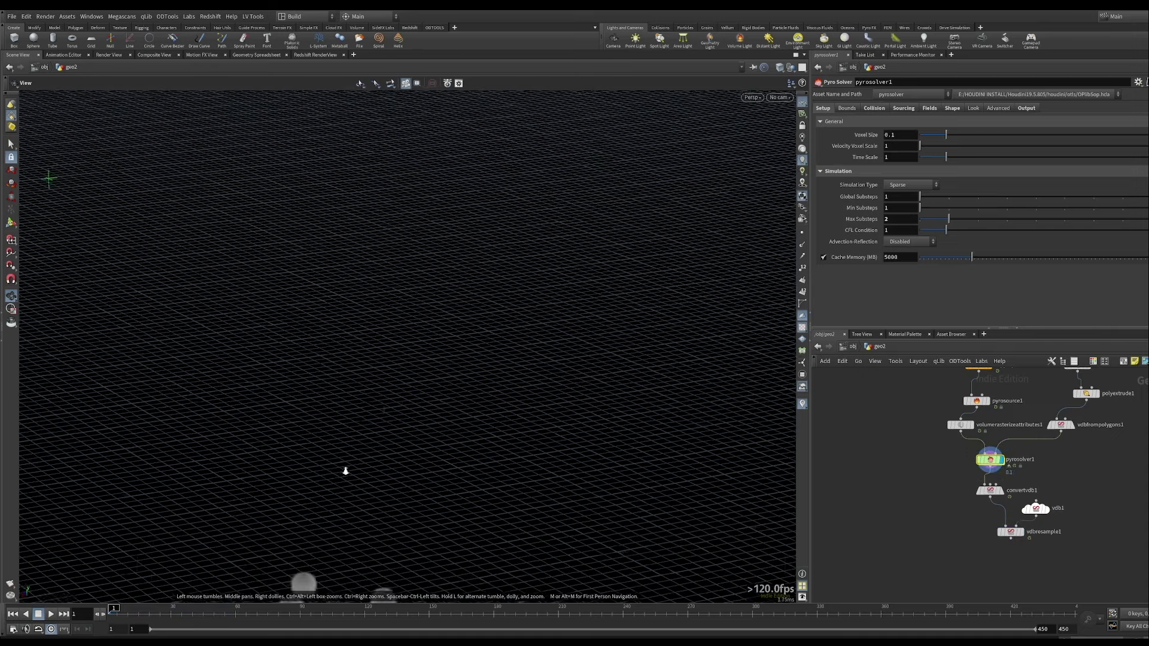
middle_click_drag(344, 471, 346, 400)
left_click_drag(346, 400, 331, 425)
middle_click_drag(442, 300, 433, 425)
left_click_drag(379, 425, 382, 395)
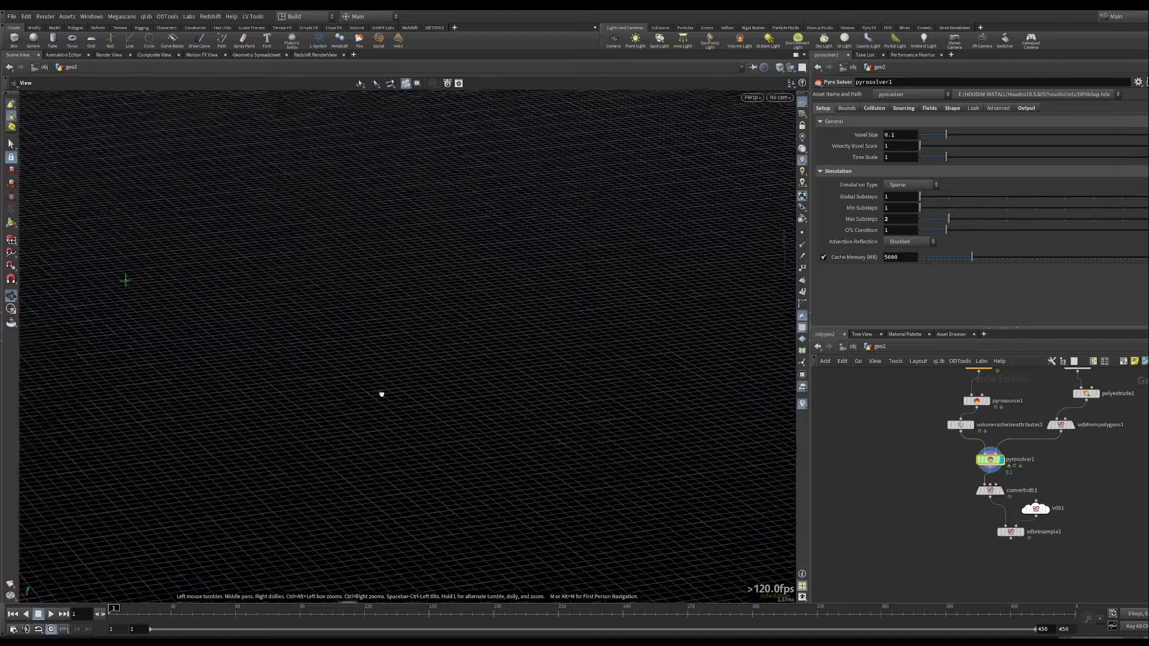
middle_click_drag(382, 395, 374, 372)
left_click(51, 614)
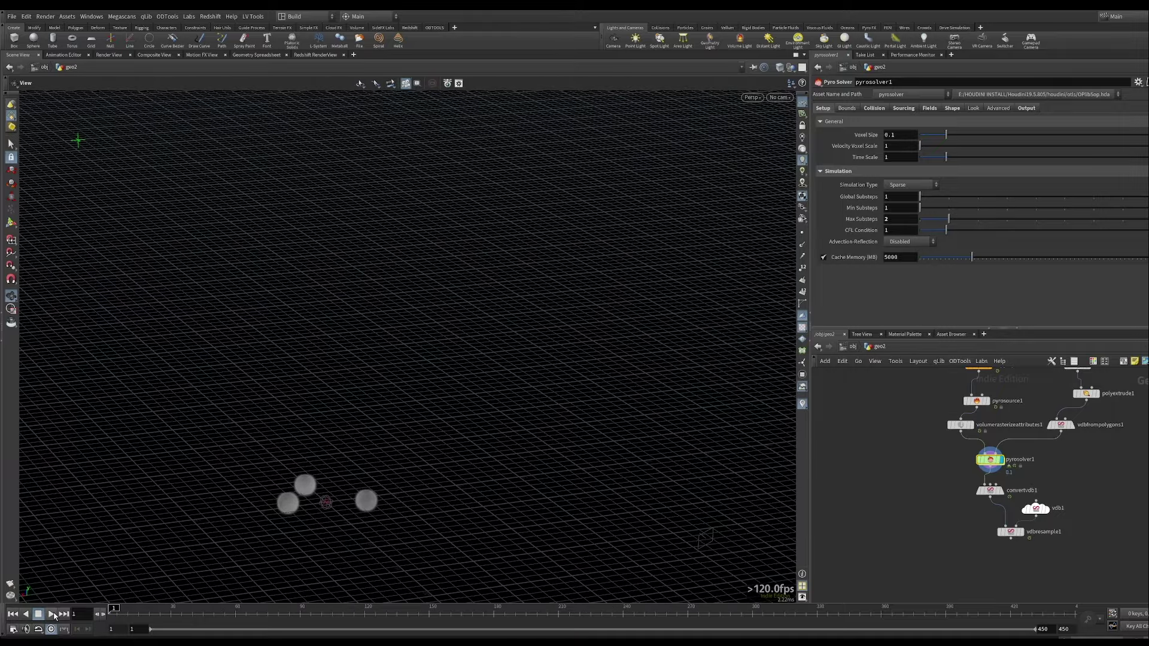
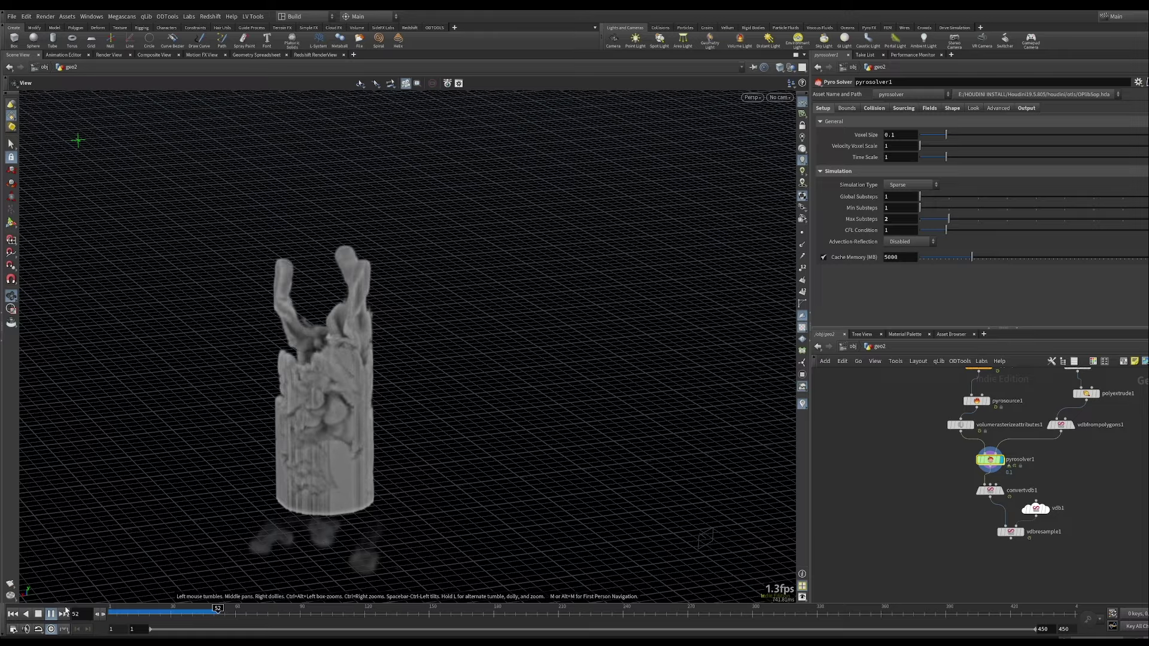
left_click(64, 612)
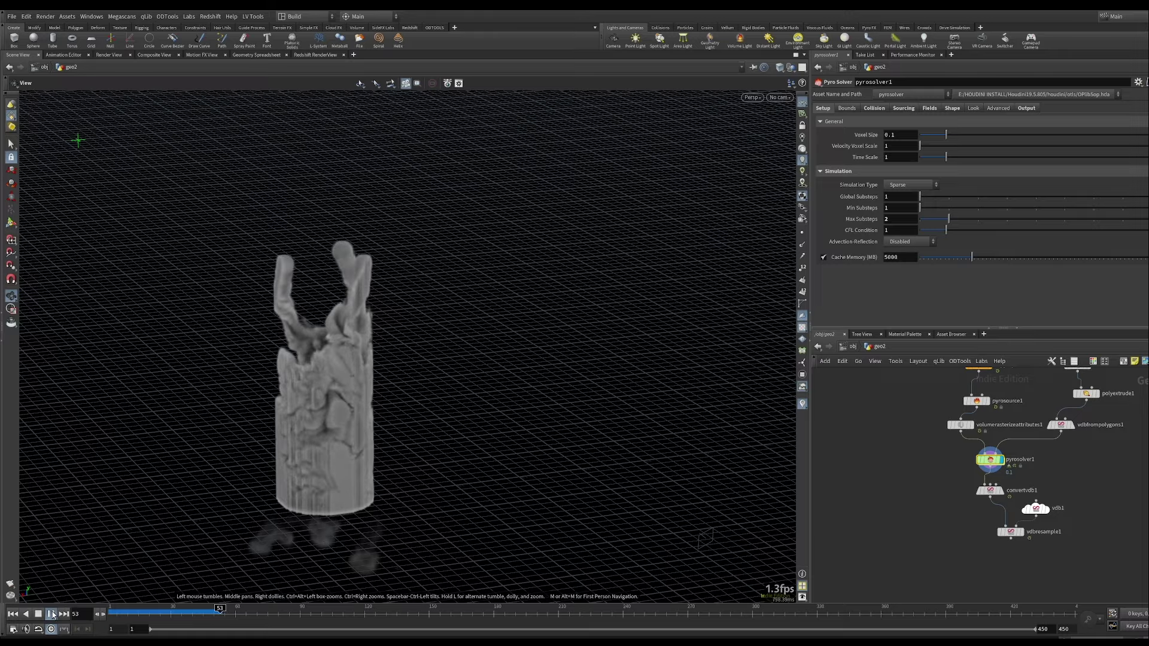
Display the first Convert VDB's surface and examine its detail from several angles and across the cached frames.
left_click(1001, 490)
mouse_move(315, 399)
left_mouse_down()
mouse_move(402, 431)
mouse_move(331, 397)
left_mouse_up()
scroll(331, 397, "up", 5)
middle_click_drag(331, 397, 450, 307)
left_click_drag(450, 307, 510, 364)
left_click_drag(195, 613, 235, 579)
left_click_drag(400, 429, 439, 395)
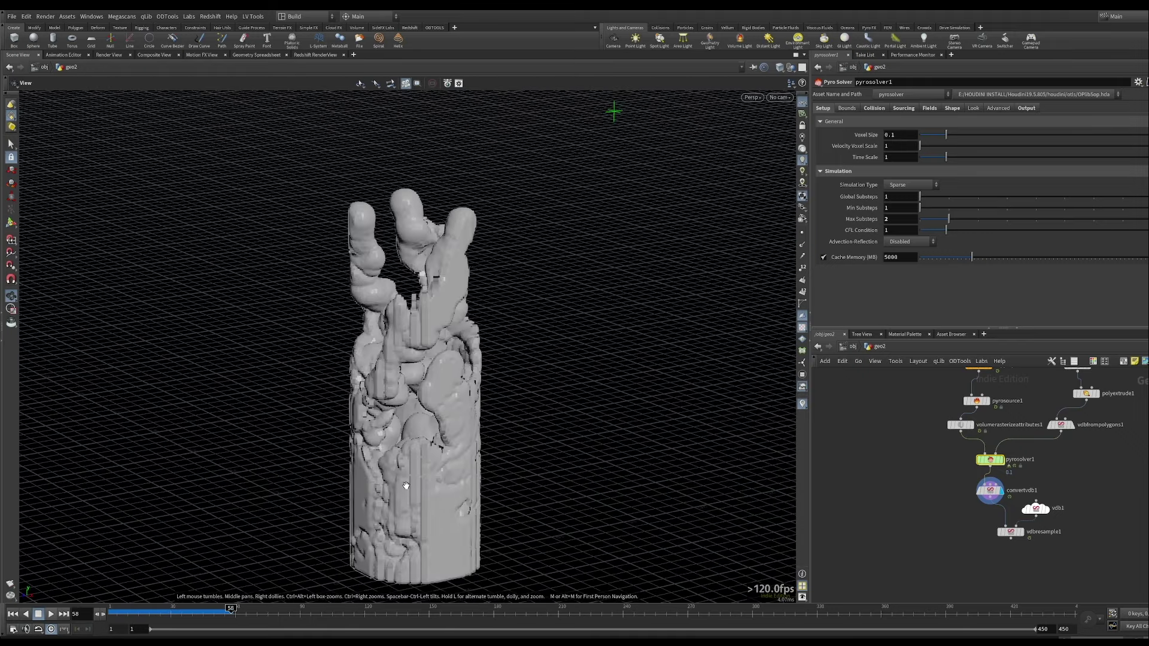
left_click_drag(405, 486, 430, 377)
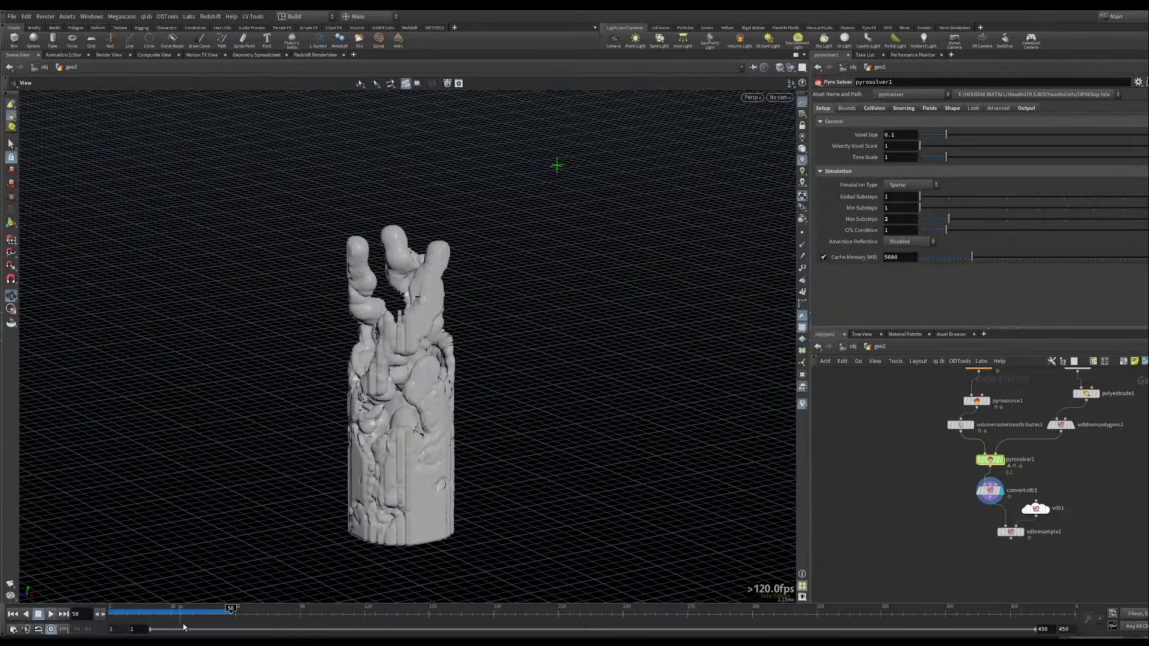
left_click_drag(202, 616, 239, 616)
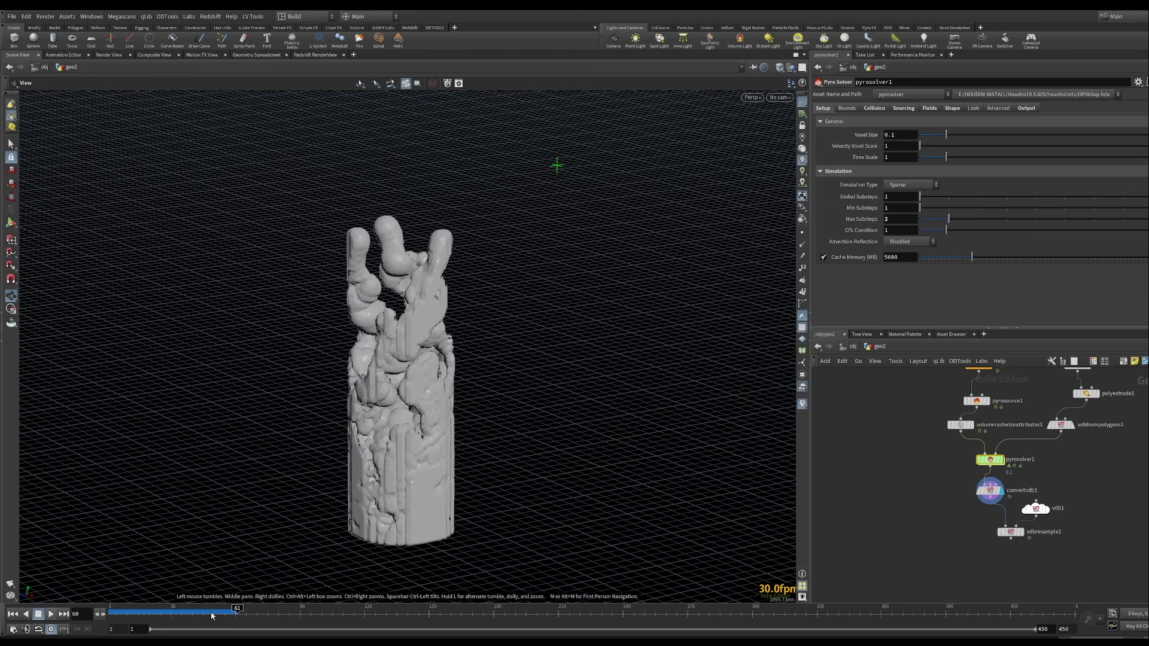
mouse_move(209, 613)
left_mouse_down()
mouse_move(171, 609)
mouse_move(245, 608)
mouse_move(124, 608)
mouse_move(244, 598)
mouse_move(187, 615)
mouse_move(229, 614)
left_mouse_up()
key("Escape")
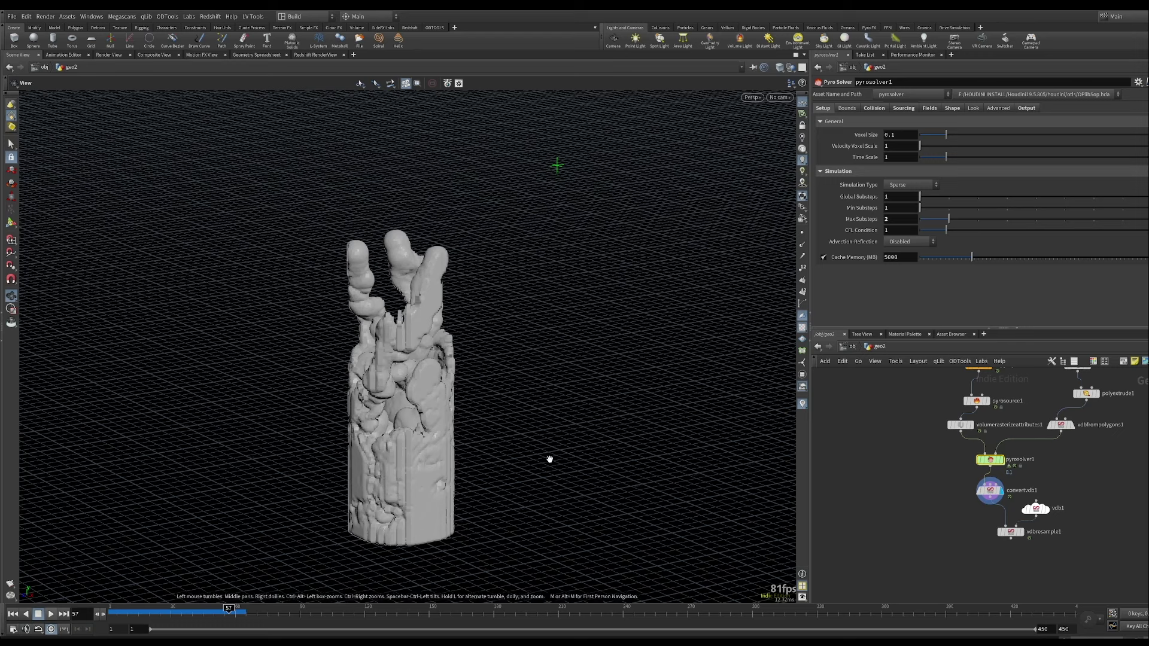
Add a second Convert VDB node below the first, display it, and set Convert To to Polygons.
key("Tab")
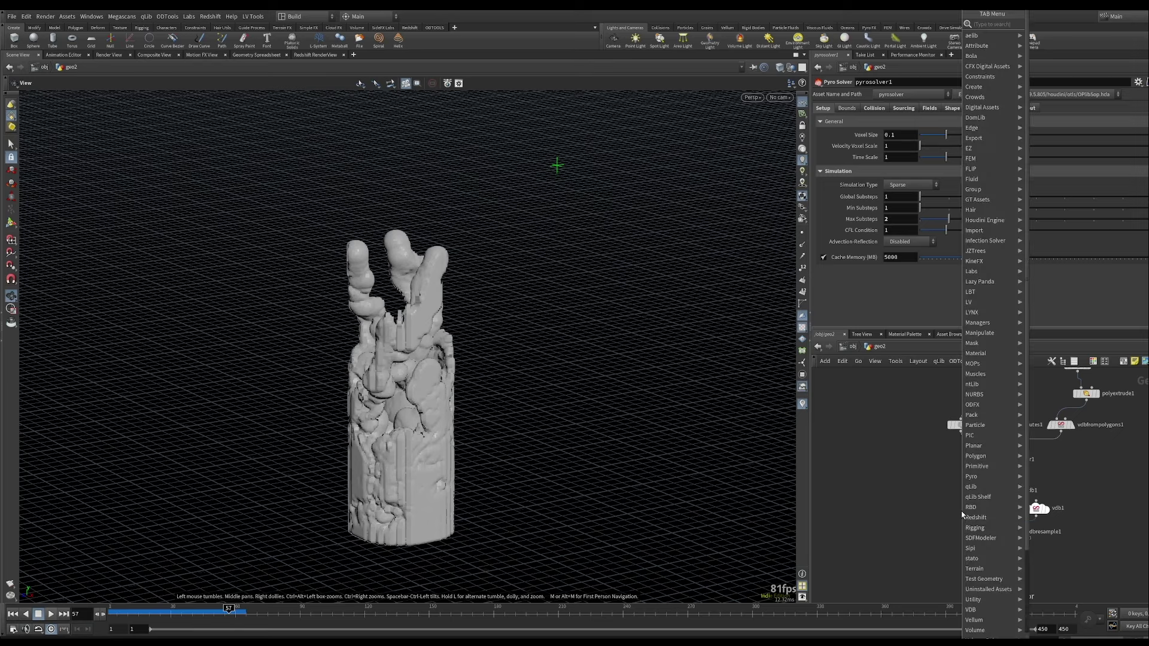
type("convert vdb")
key("Return")
left_click(961, 515)
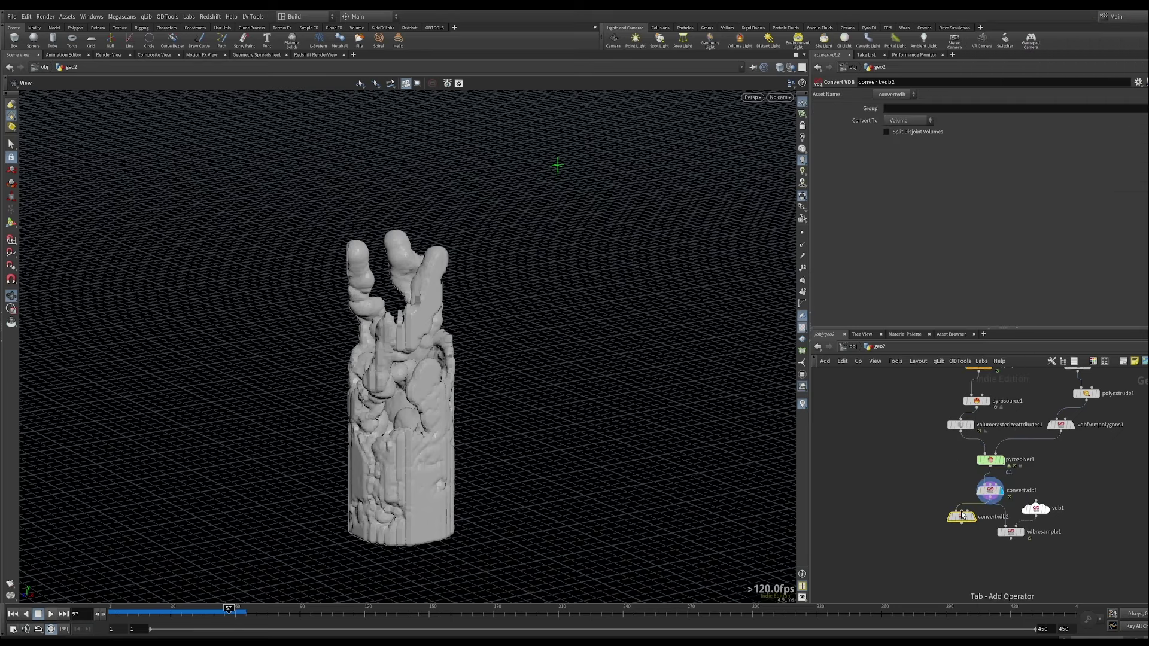
left_click(972, 517)
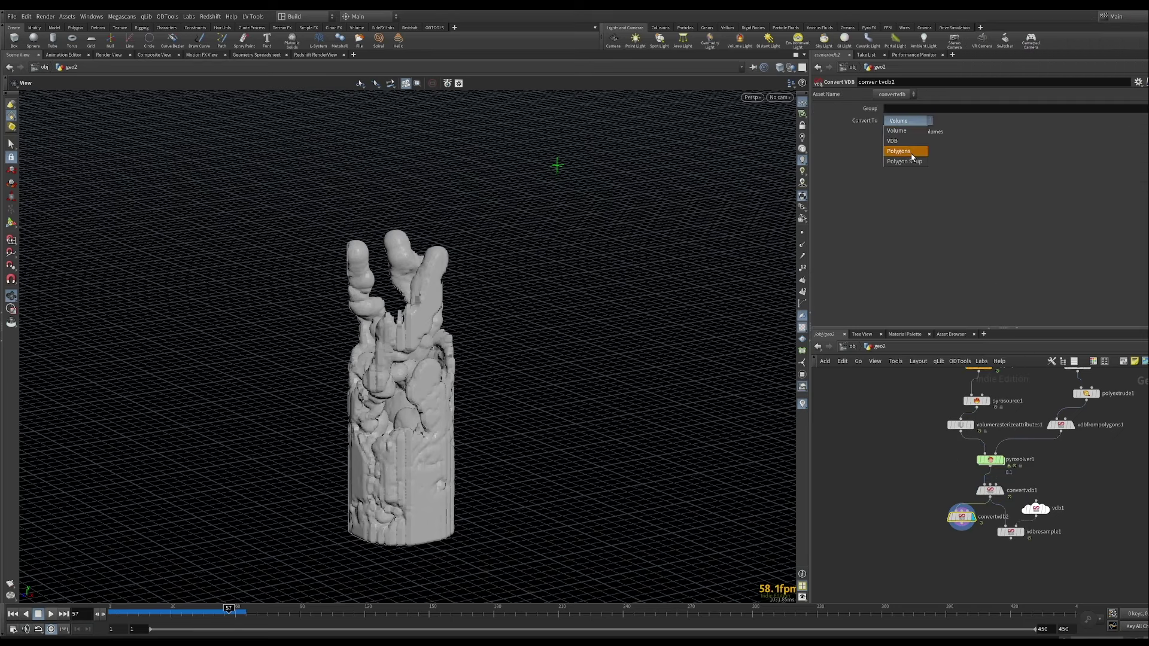
left_click(899, 151)
left_click_drag(410, 438, 399, 437, "alt")
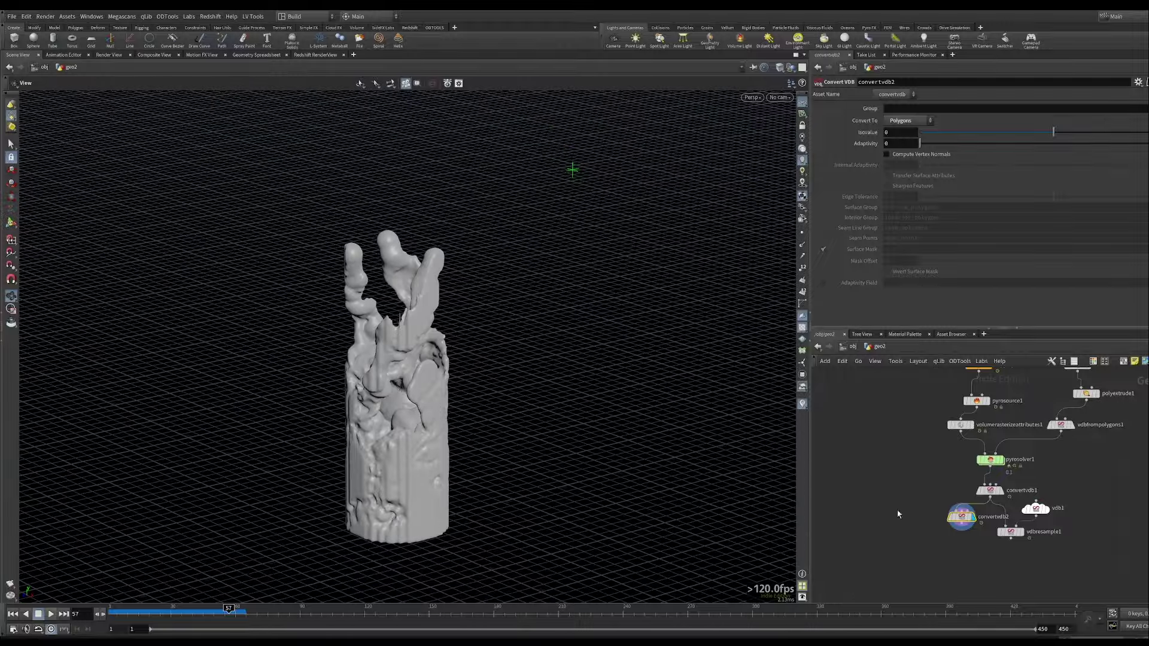
left_click_drag(963, 518, 947, 531)
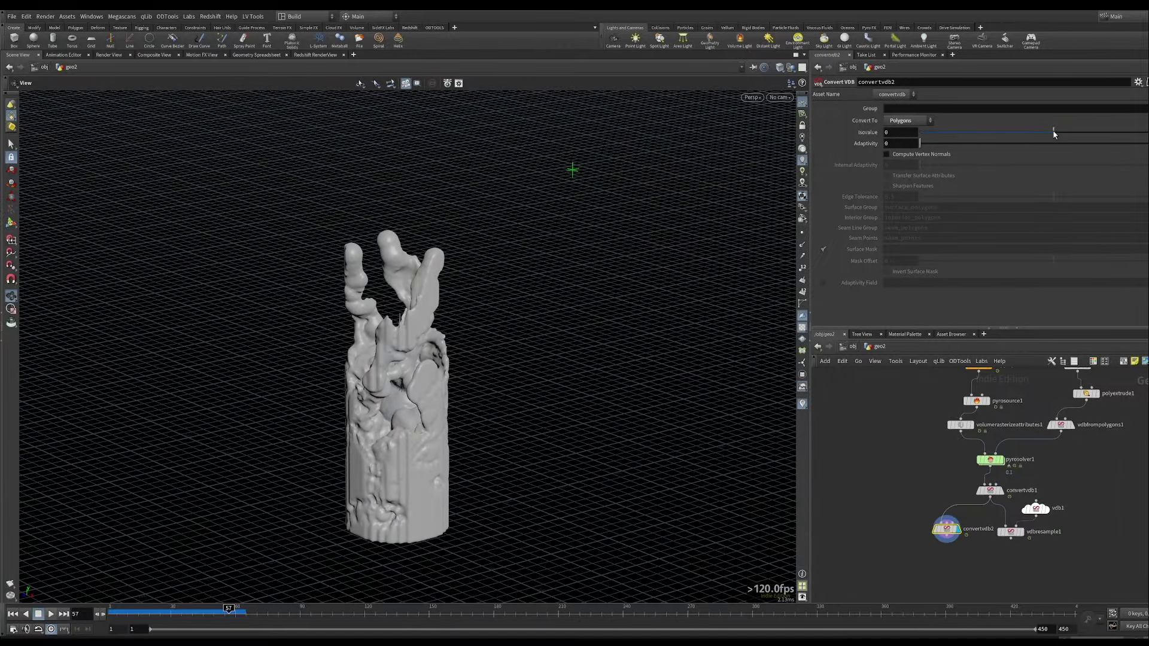
Set the second Convert VDB's Isovalue to 0.17 and compare its mesh with the first Convert VDB's surface.
left_click_drag(1055, 134, 1078, 137)
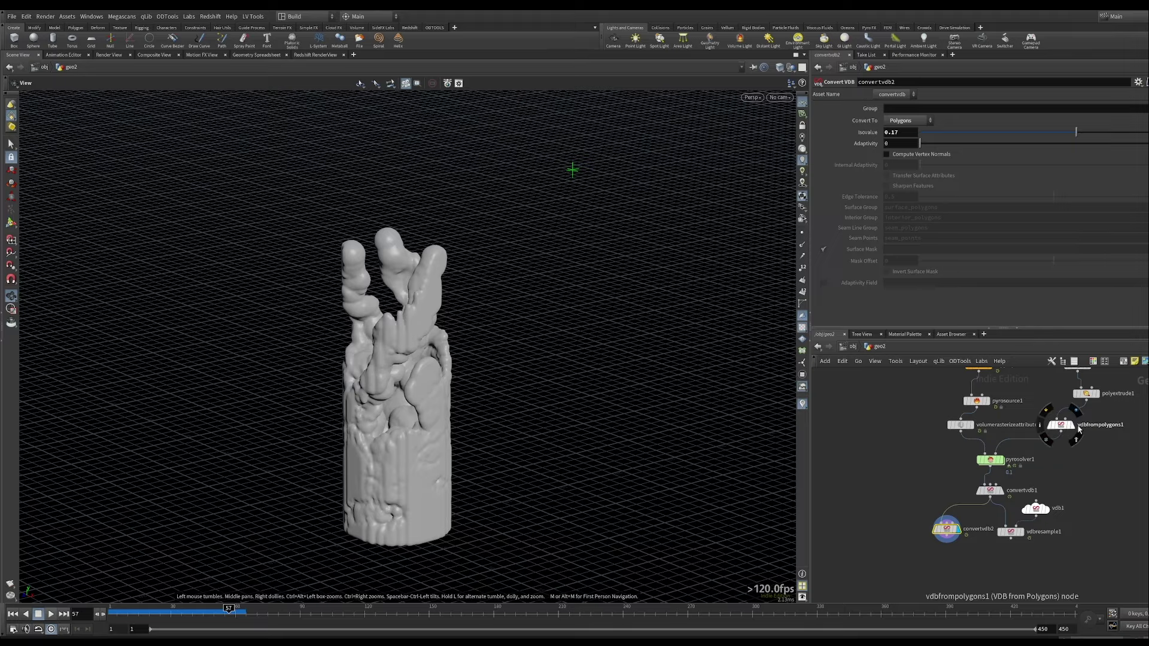
left_click_drag(466, 359, 512, 389)
left_click(1005, 497)
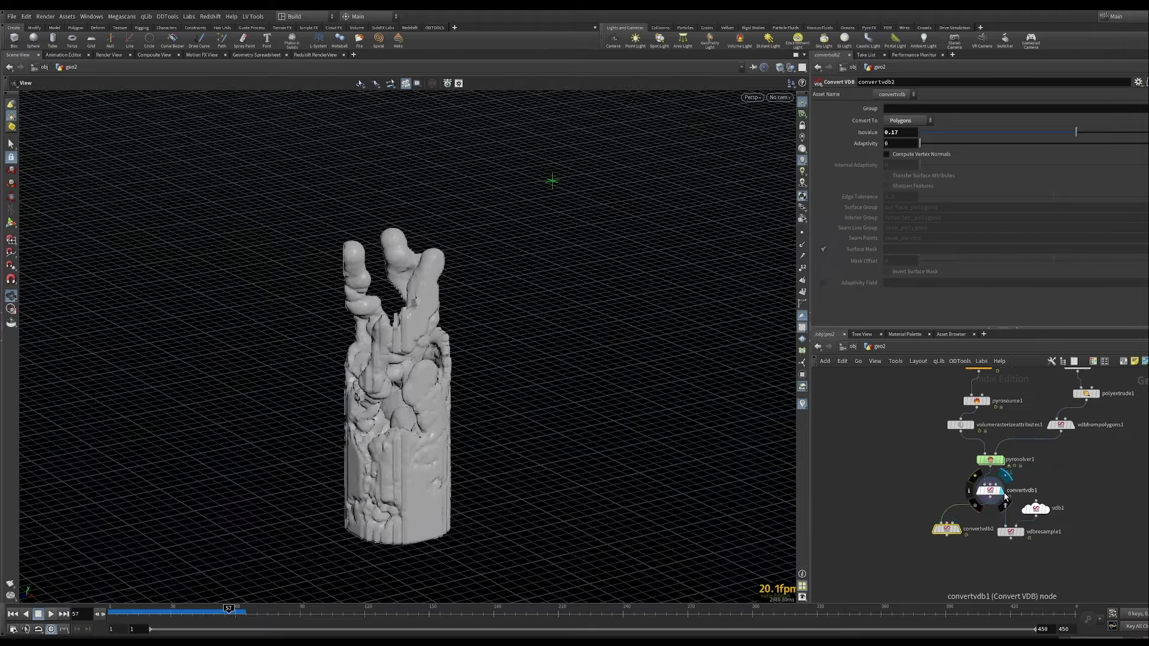
Try adjusting the first Convert VDB's Fog Isovalue and return it to 0.5.
left_click(995, 494)
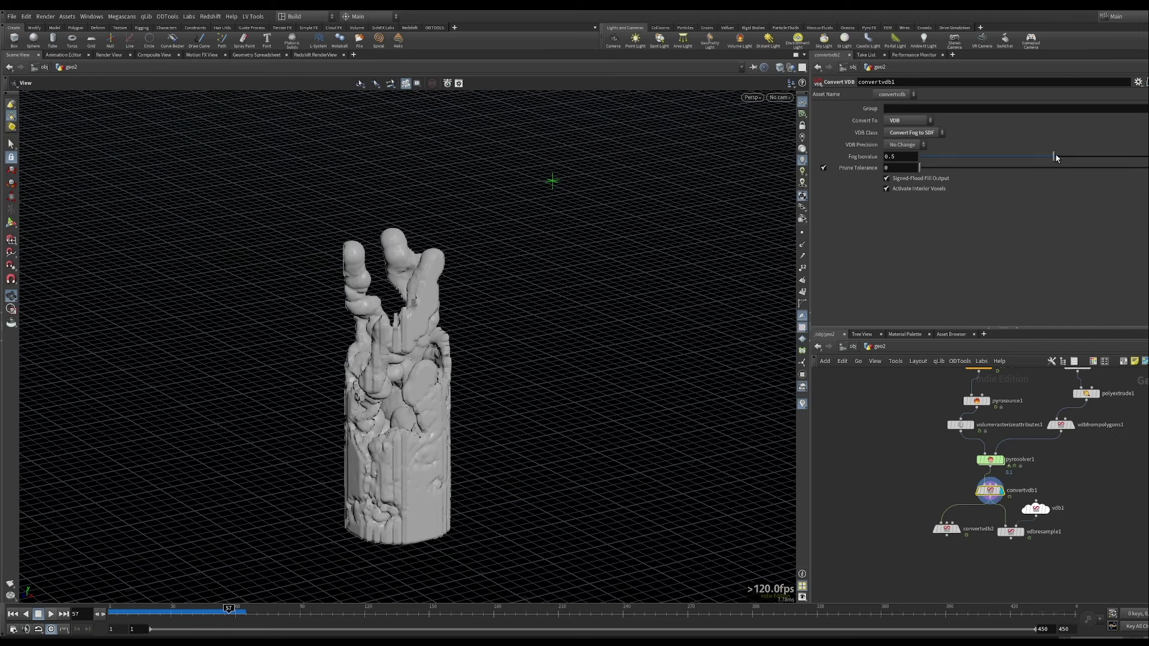
left_click_drag(1056, 158, 1053, 159)
type("5")
key("Return")
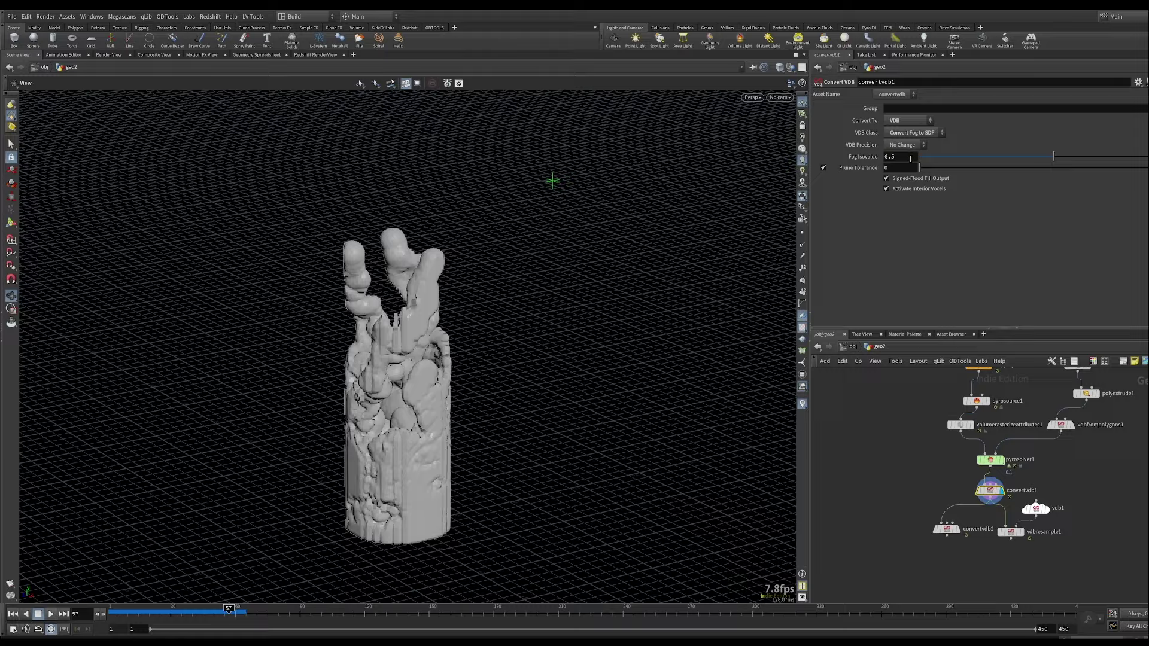
Display the second Convert VDB's polygon mesh and examine its surface from several angles.
left_click(957, 529)
left_click_drag(734, 444, 440, 454)
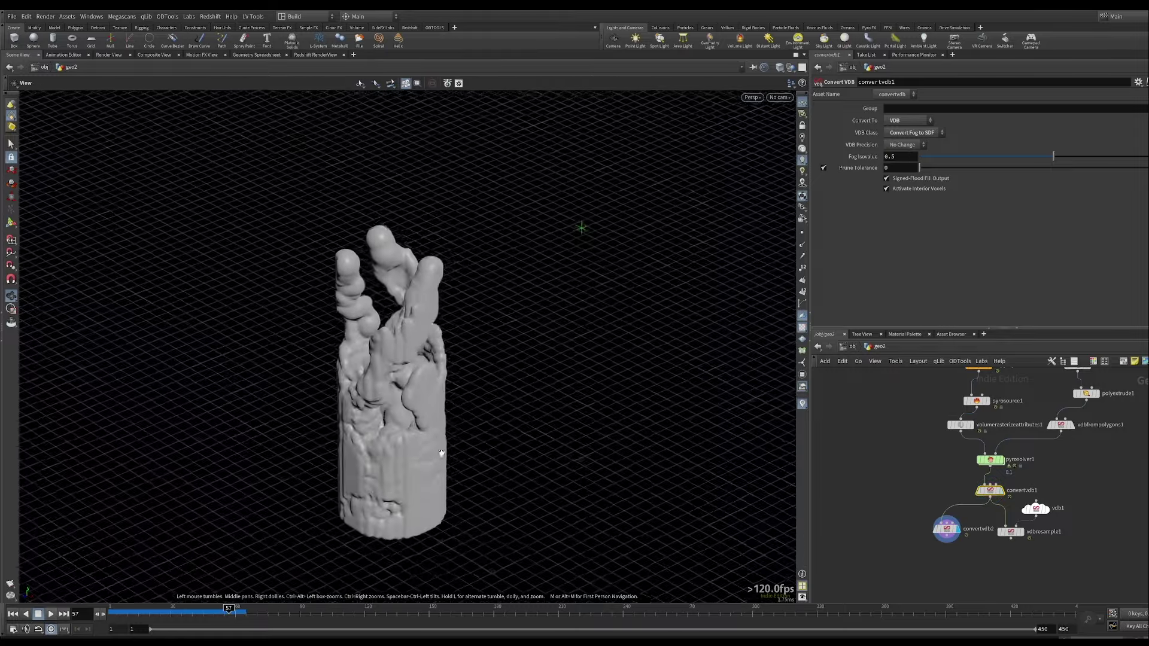
right_click_drag(440, 453, 480, 282)
left_click_drag(479, 282, 283, 395)
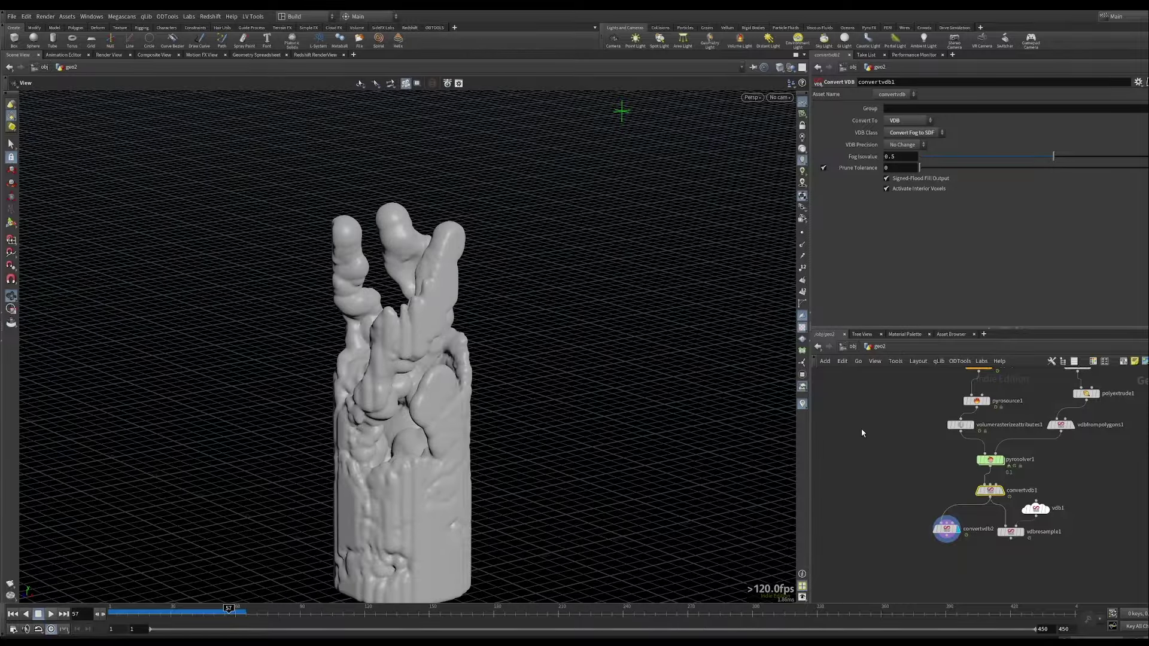
scroll(903, 501, "down", 3)
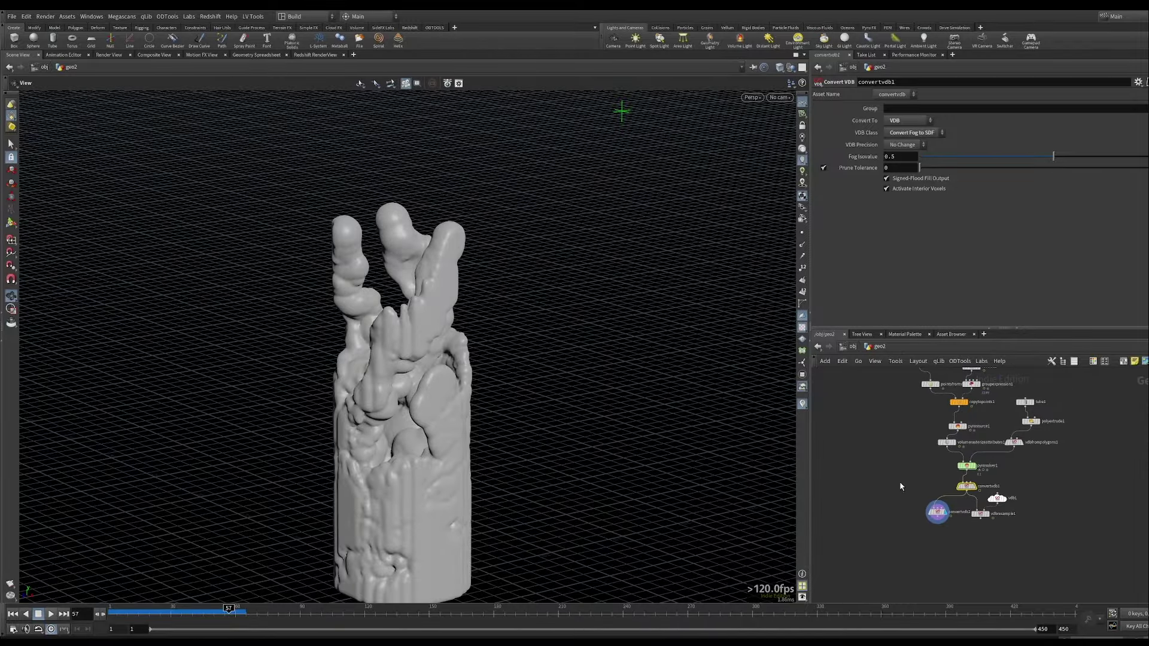
left_click_drag(469, 449, 430, 411)
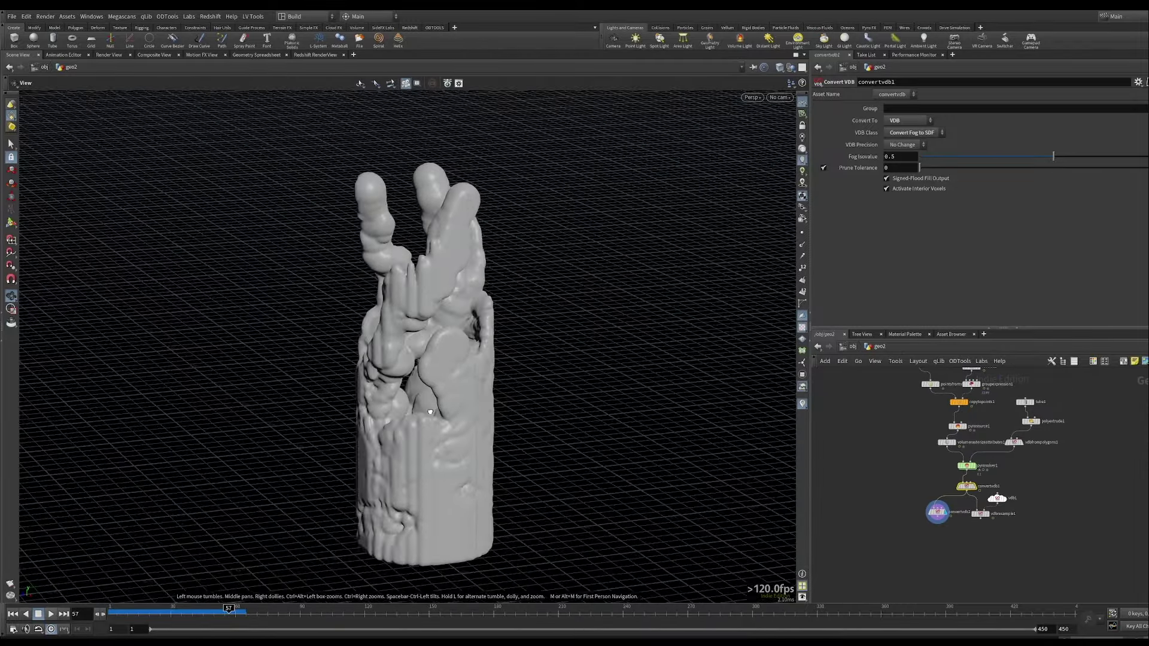
Display the Tube node and examine the collision tube's whole shape in the viewport.
mouse_move(1029, 407)
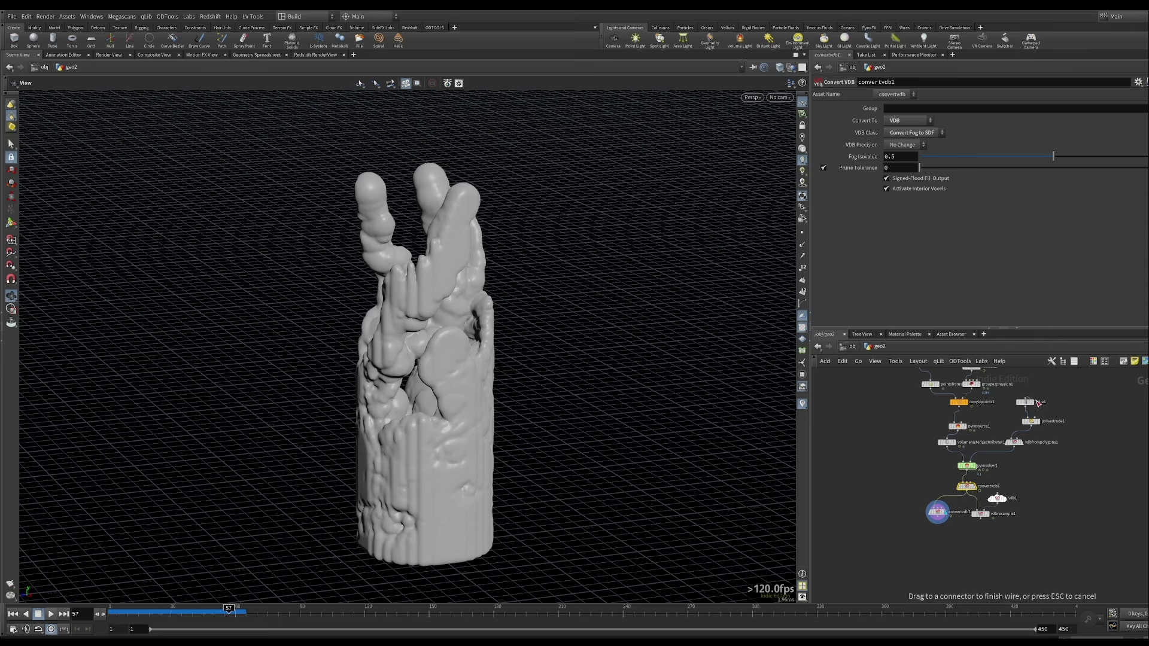
key("Escape")
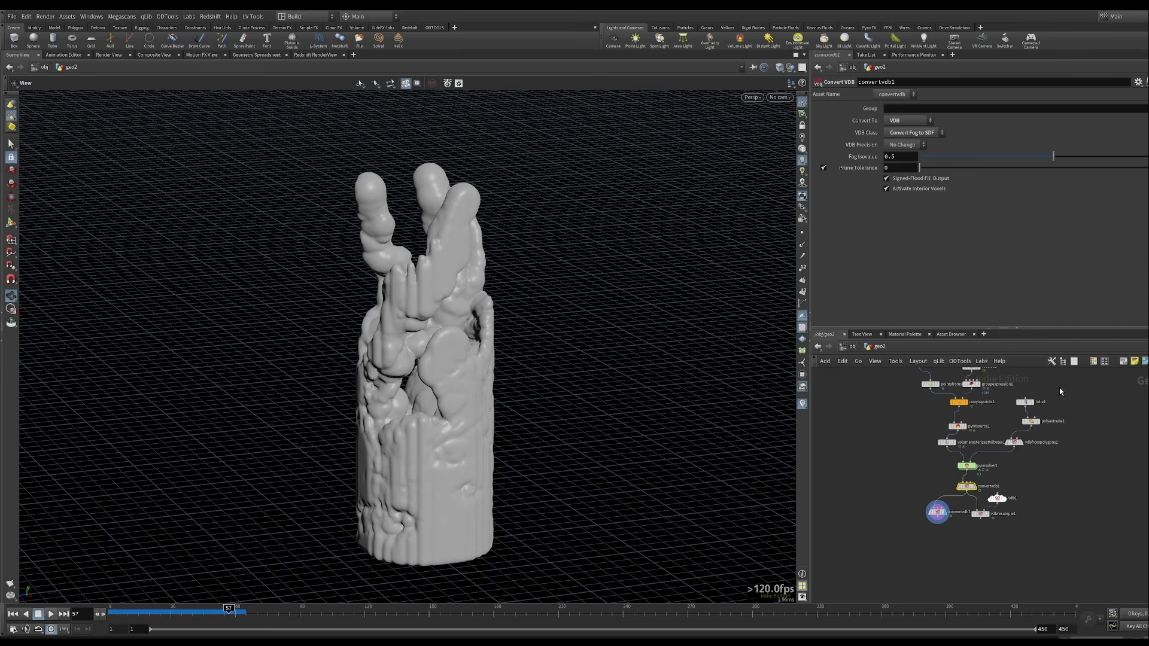
left_click(1034, 409)
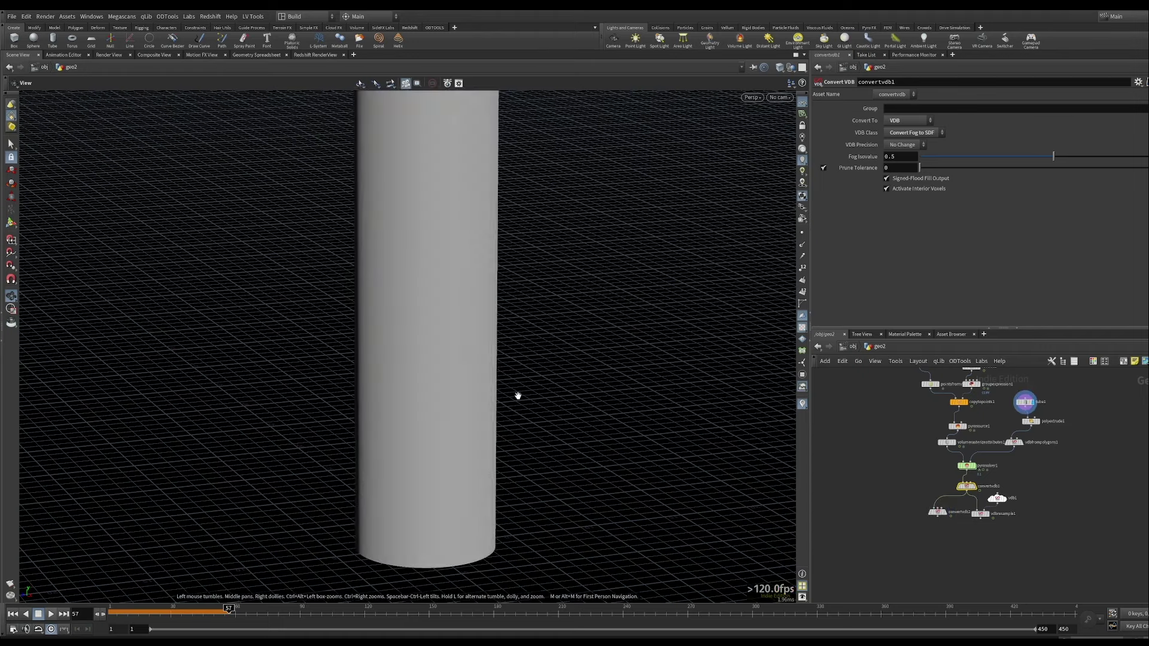
right_click_drag(517, 395, 443, 474)
right_click_drag(506, 357, 490, 407)
middle_click_drag(491, 402, 483, 436)
left_click_drag(483, 436, 477, 368)
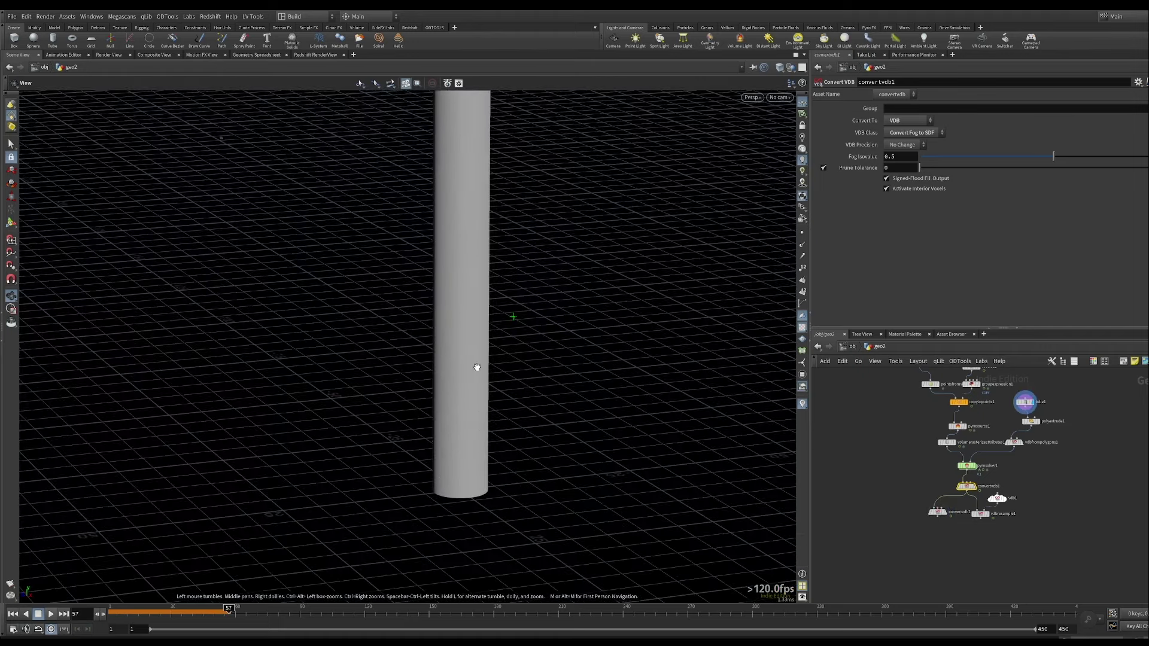
mouse_move(1028, 406)
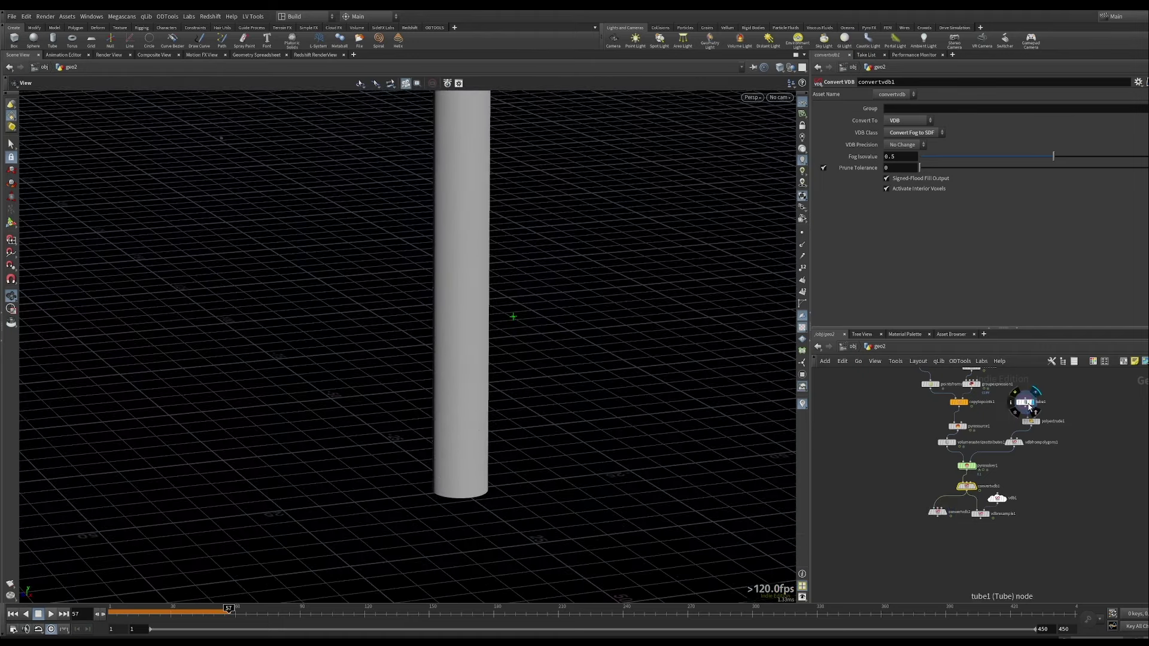
scroll(960, 535, "up", 2)
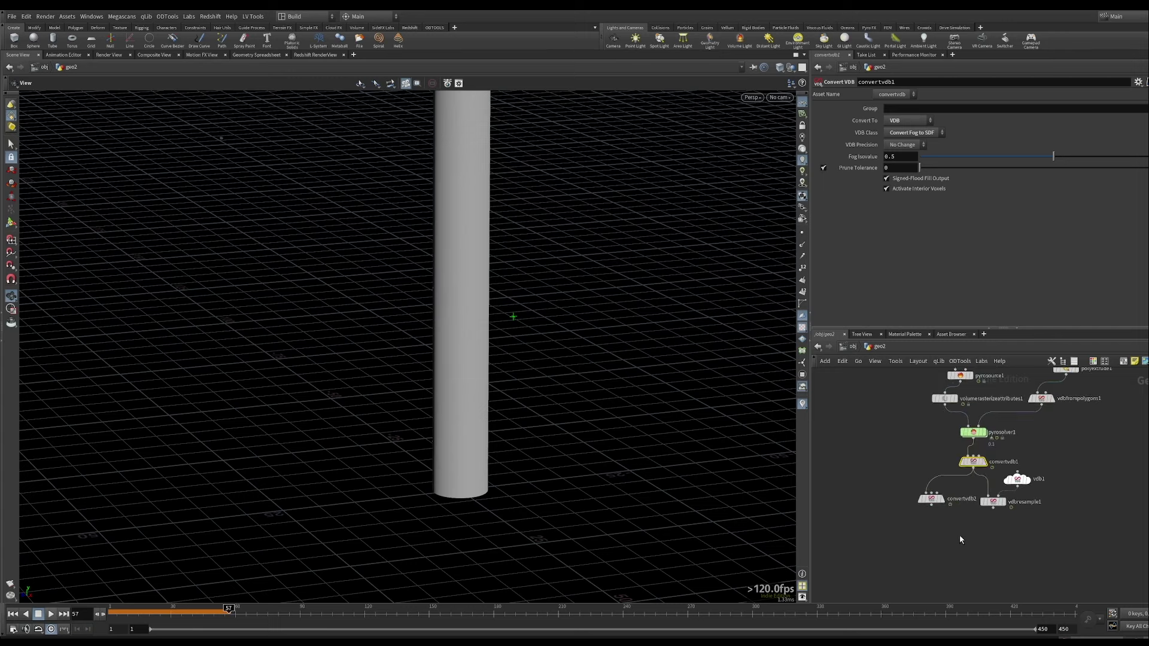
Display the first Convert VDB's surface again and scrub the timeline to frame 57 to check it.
left_click(985, 466)
scroll(946, 477, "up", 1)
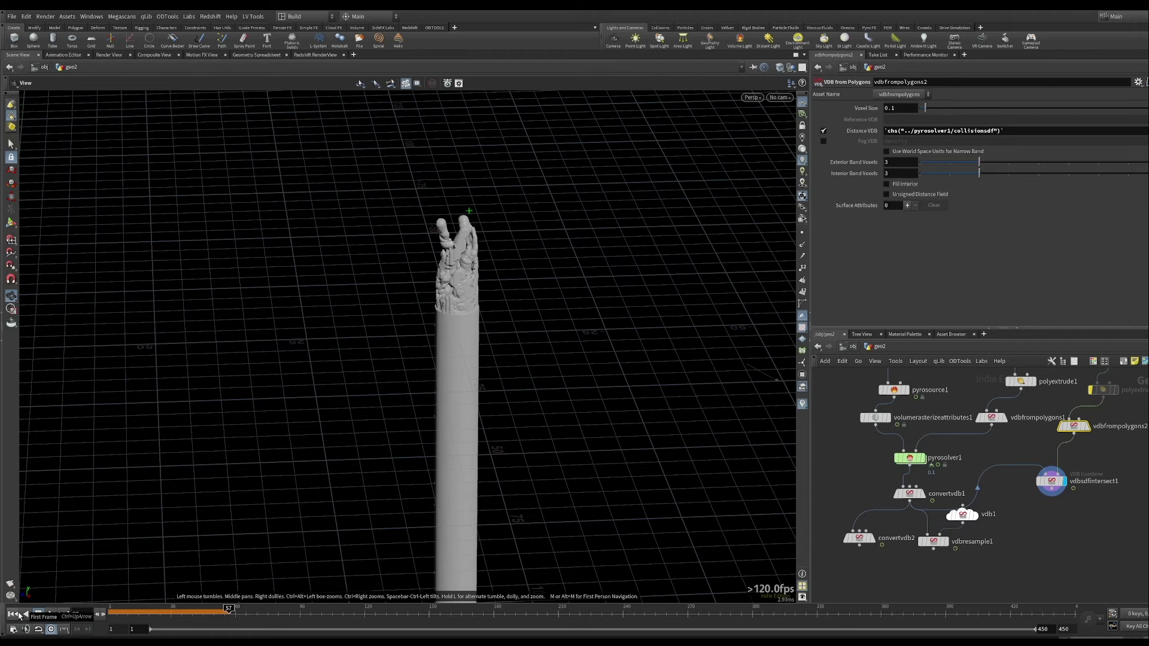
left_click_drag(310, 407, 318, 365)
left_click(922, 494)
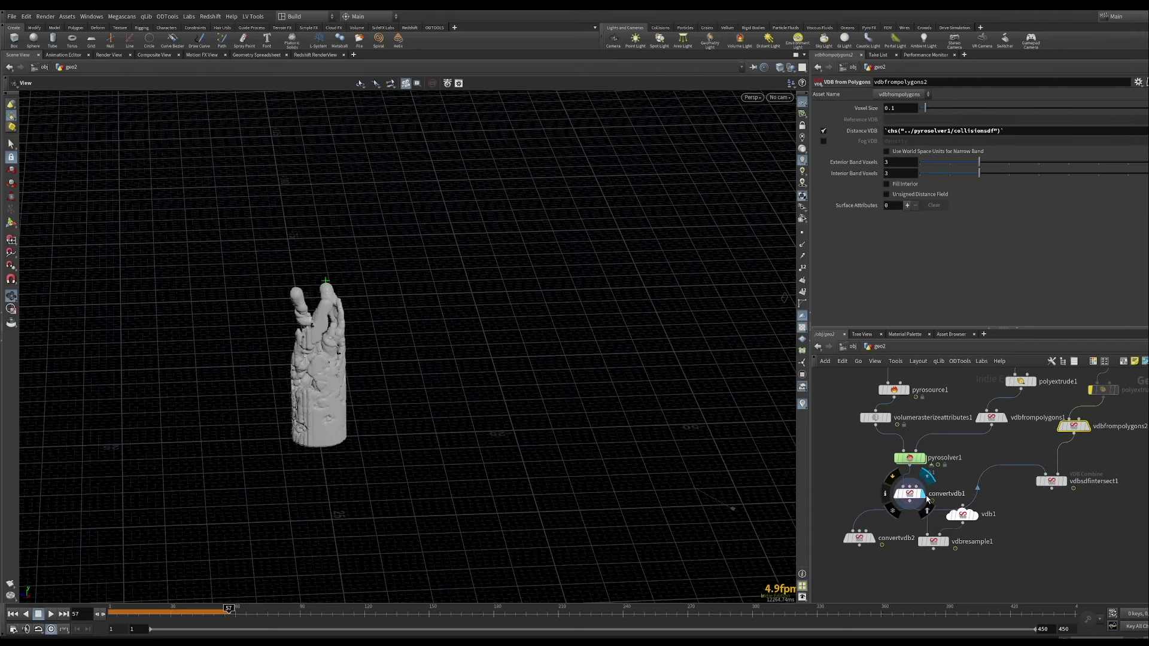
left_click_drag(137, 615, 231, 610)
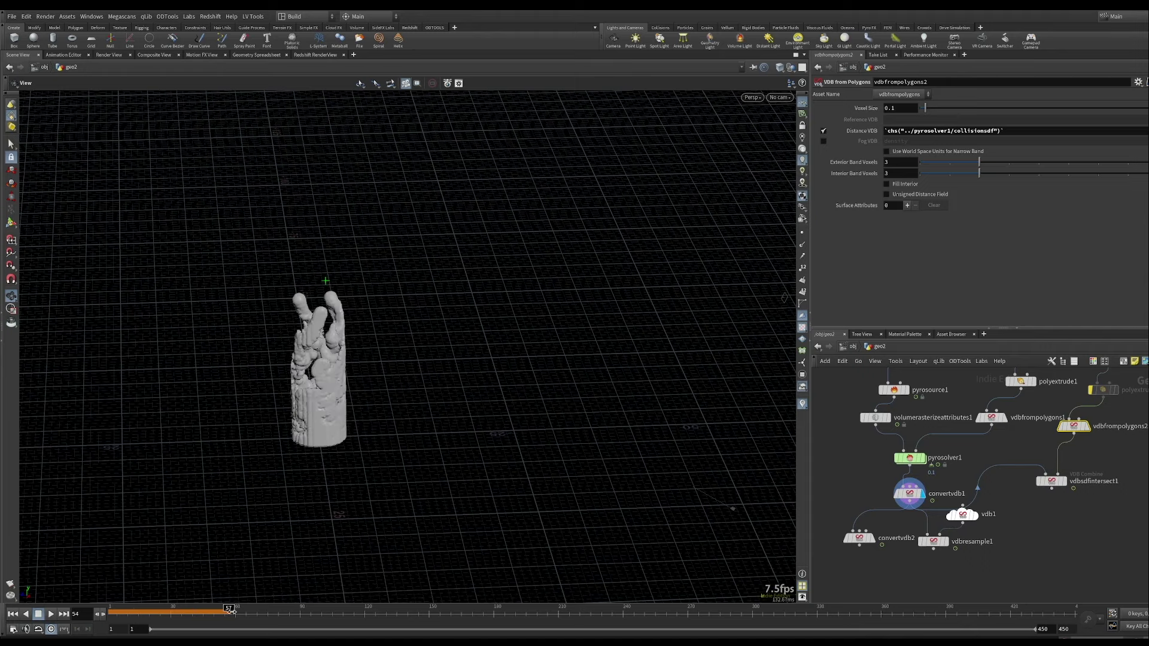
Hide the viewport's reference grid and inspect the SDF column up close from another side.
right_click_drag(306, 393, 753, 105)
left_click(802, 103)
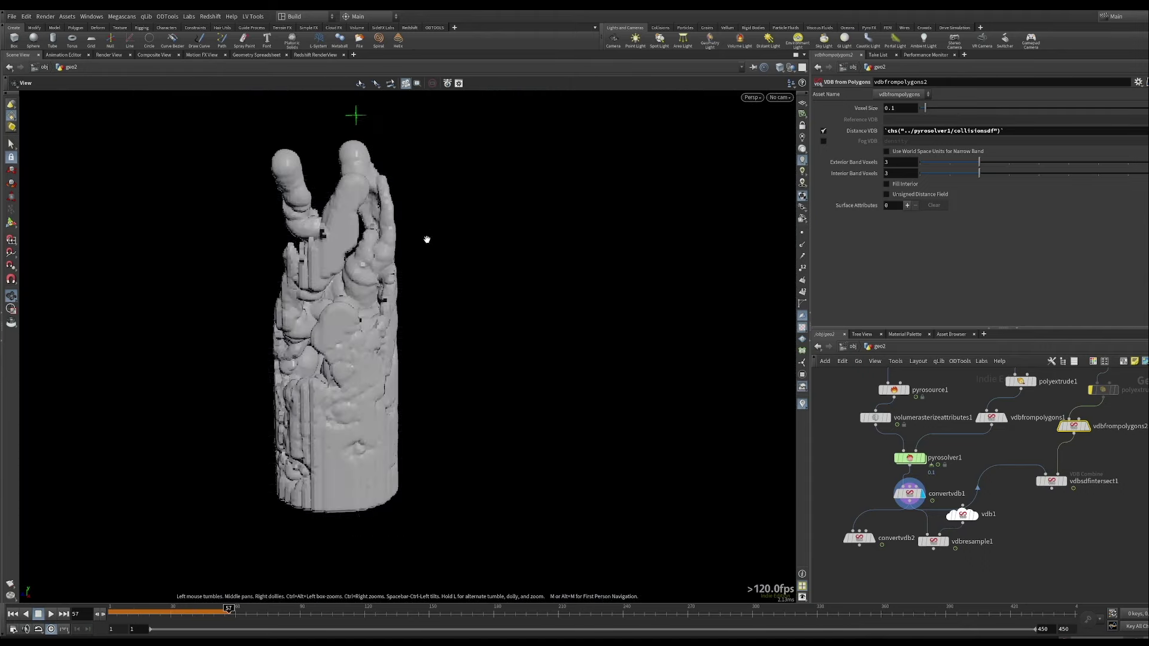
middle_click_drag(416, 238, 432, 294)
left_click_drag(432, 294, 531, 310)
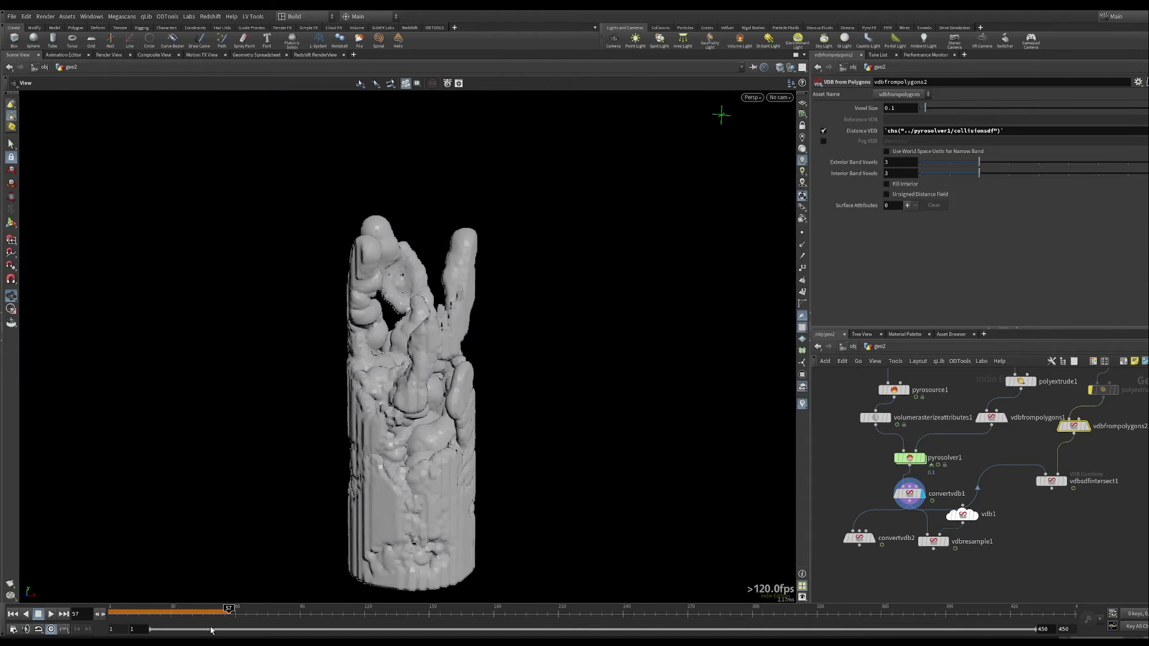
Scrub geo2's SDF surface along the timeline, leave the network for the object level and return to frame 1.
left_click_drag(141, 615, 197, 609)
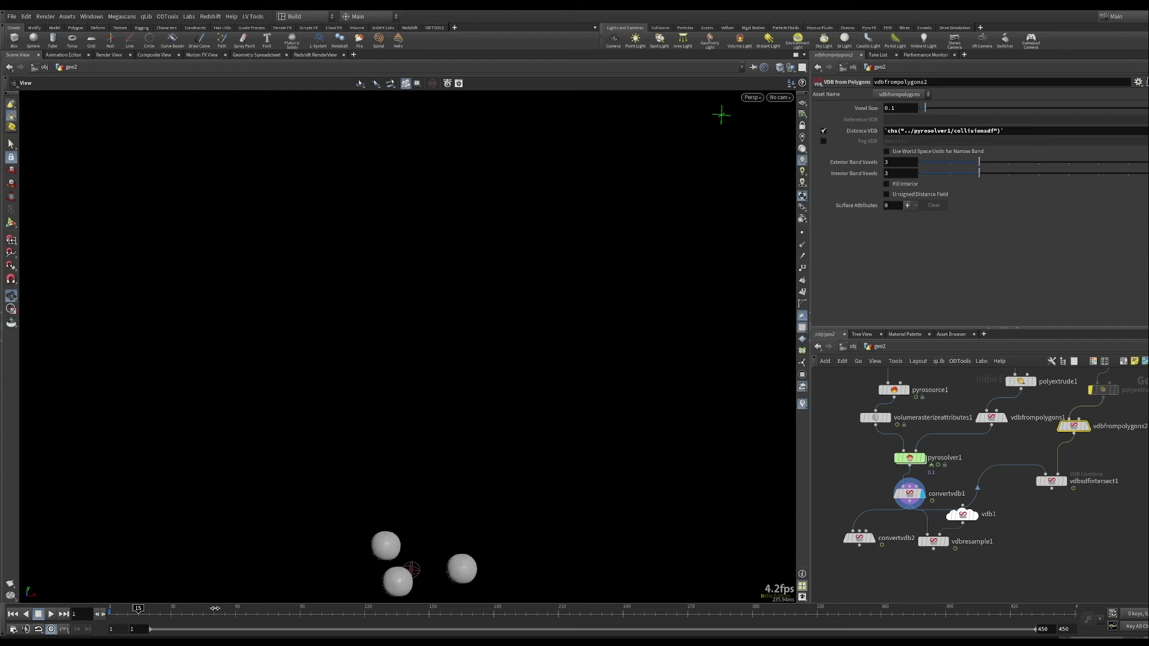
left_click(215, 609)
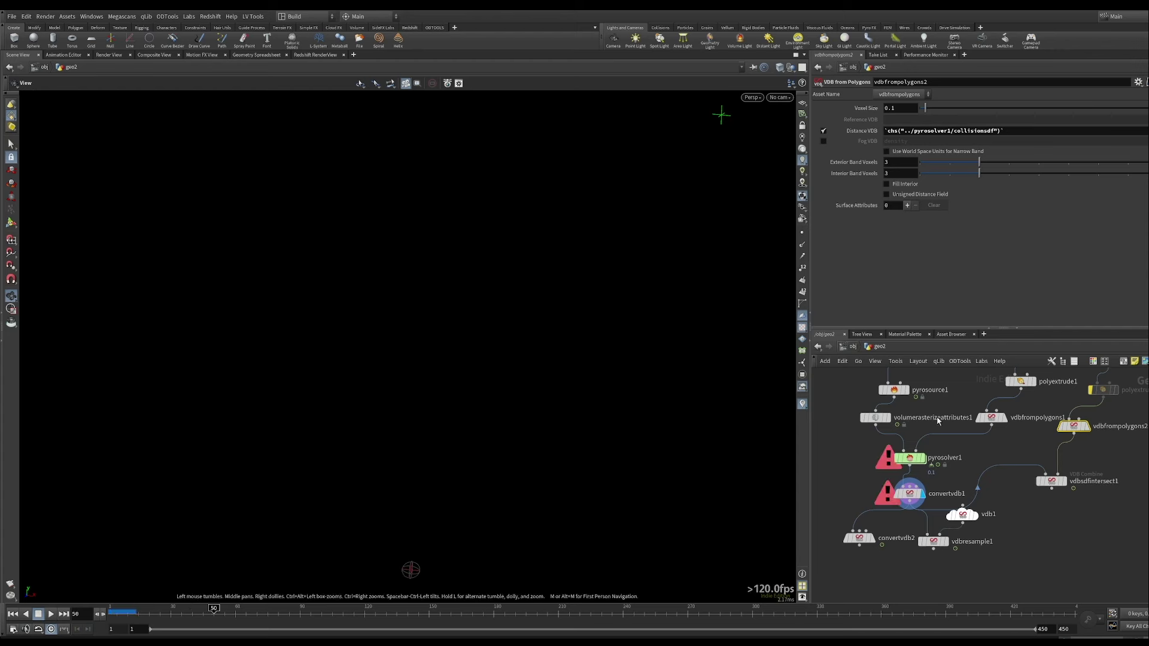
key("u")
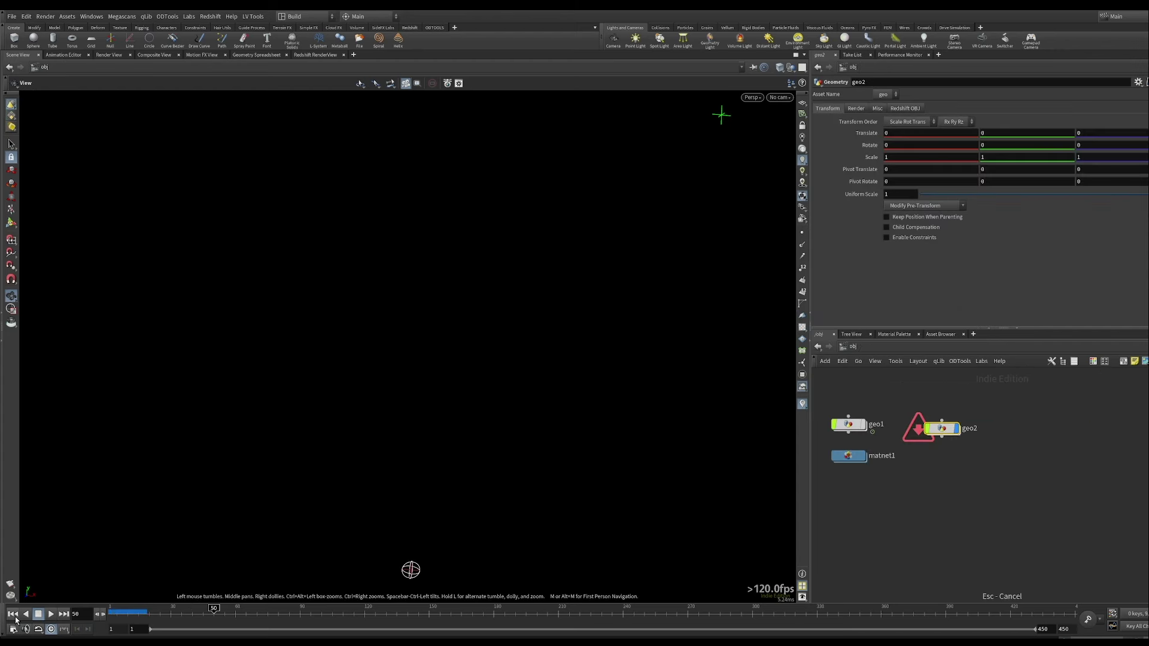
left_click(13, 614)
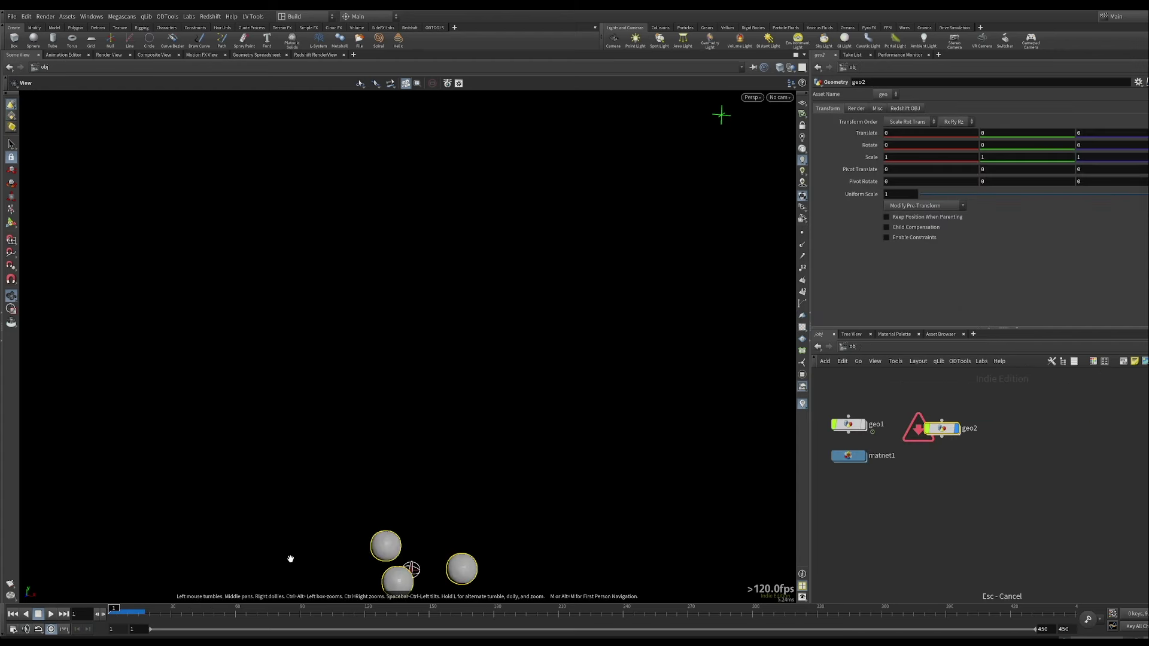
Open the geo1 network and display its filecache1 node.
double_click(850, 426)
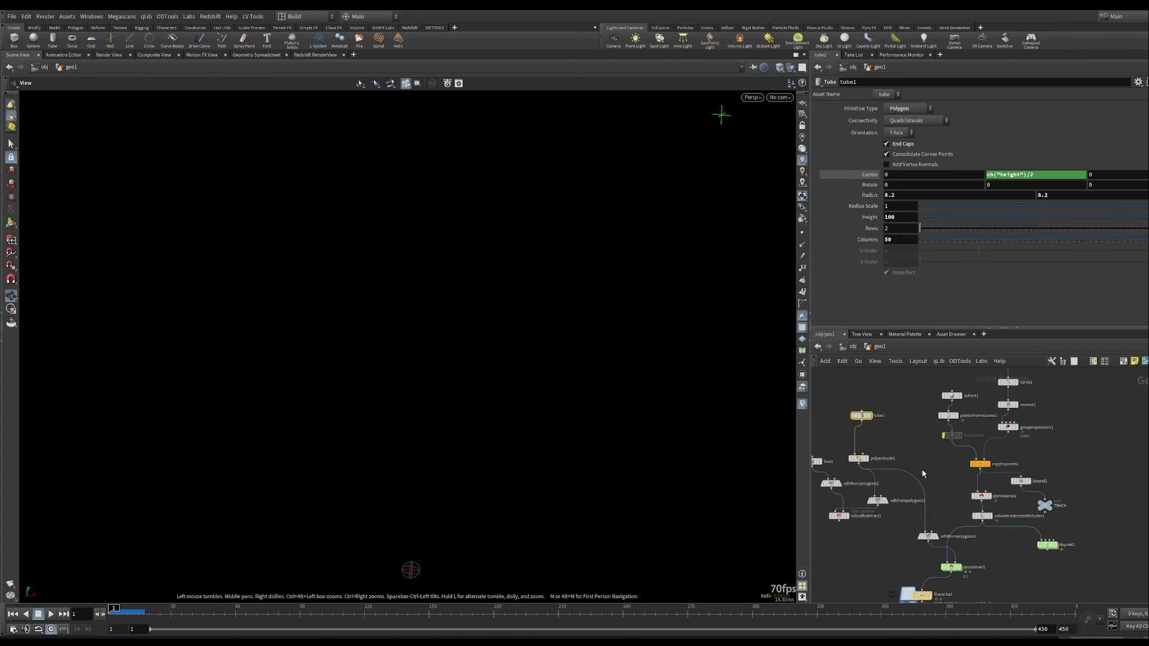
scroll(950, 505, "up", 1)
middle_click_drag(949, 473, 999, 506)
scroll(963, 523, "down", 1)
scroll(1034, 557, "up", 1)
middle_click_drag(1051, 541, 1000, 502)
left_click_drag(967, 509, 1004, 517)
left_click(1000, 513)
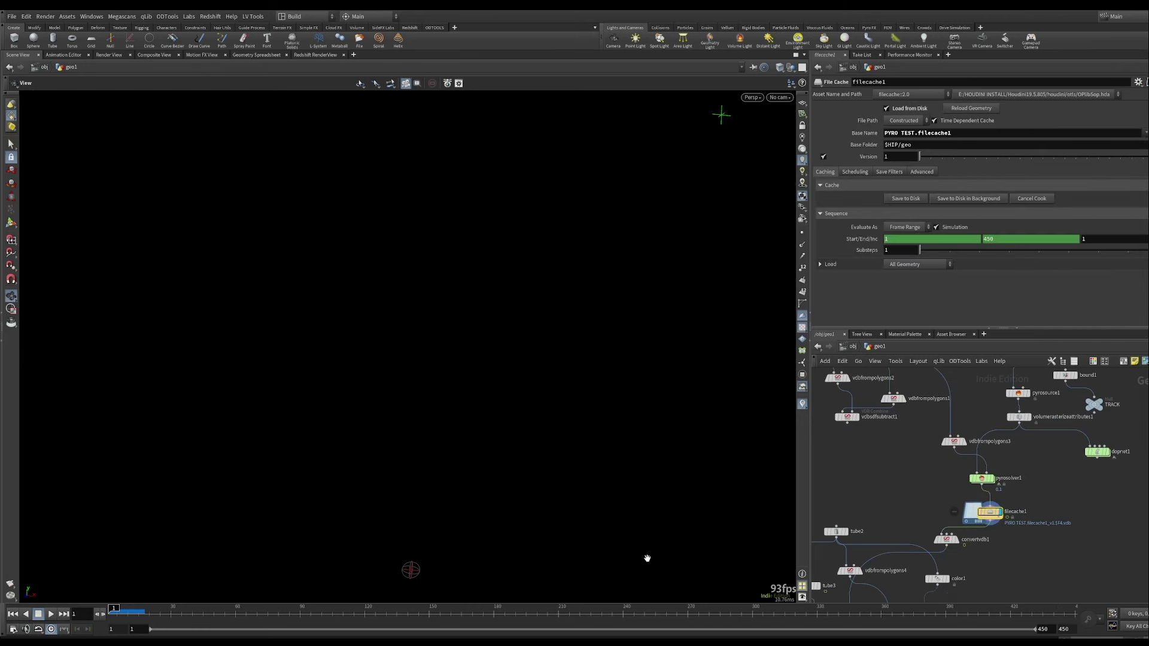
Scrub through the cached smoke in geo1 and examine its tips and column from several angles.
left_click_drag(119, 614, 338, 614)
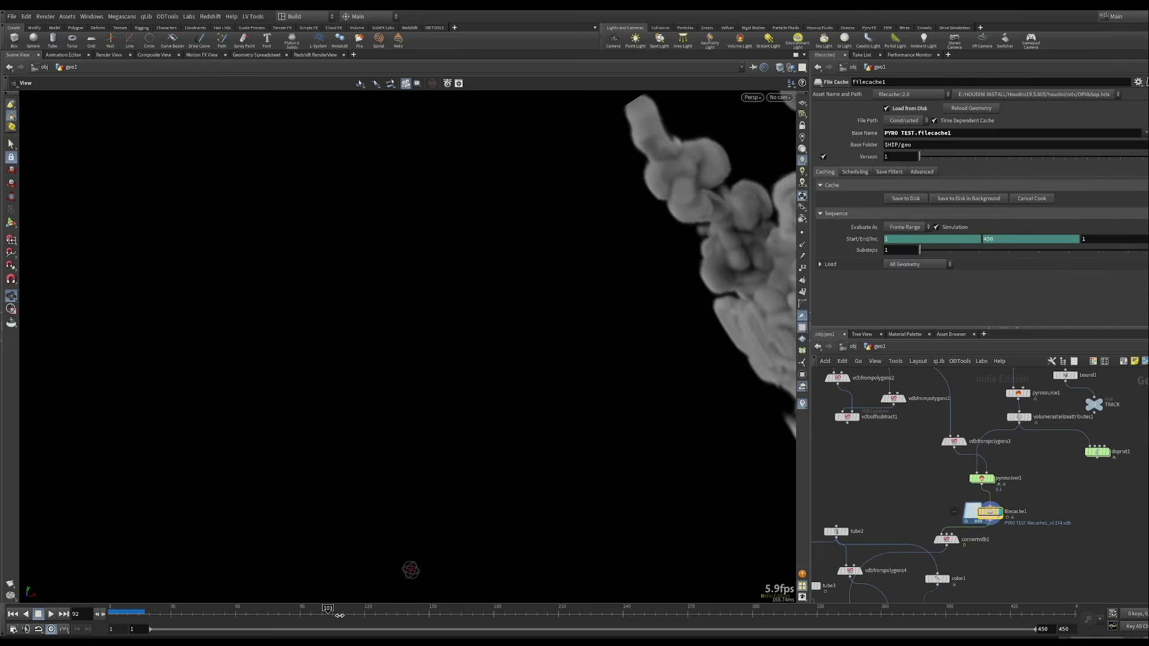
right_click_drag(616, 375, 492, 487)
middle_click_drag(628, 425, 443, 488)
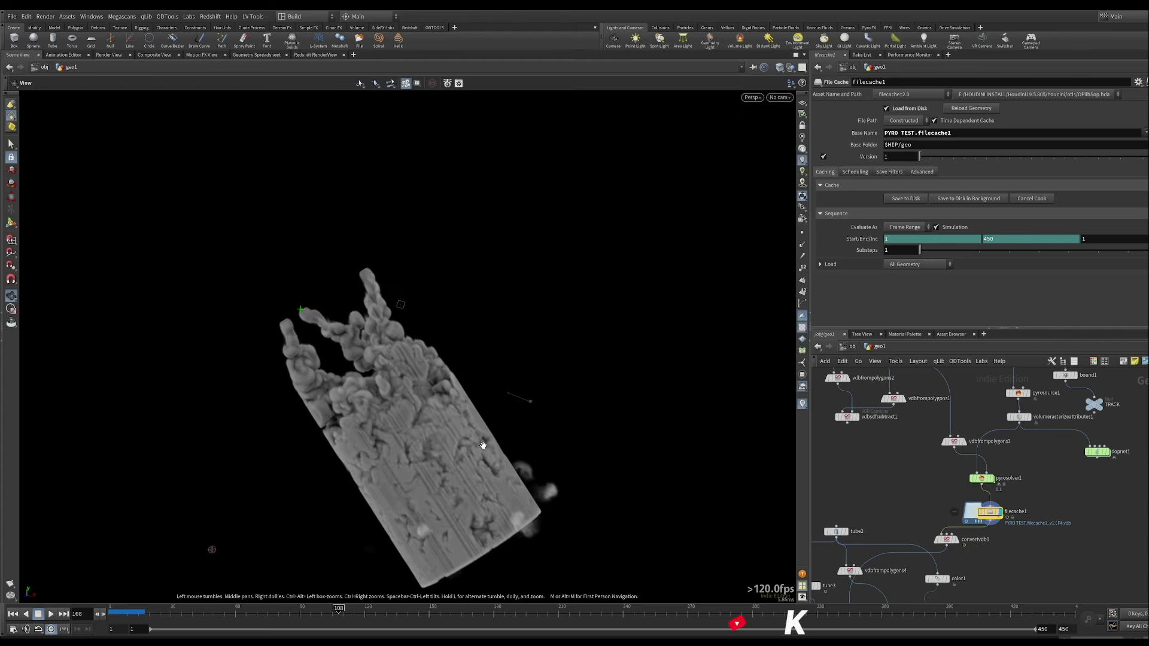
left_click_drag(482, 444, 529, 456)
left_click_drag(421, 614, 463, 614)
middle_click_drag(358, 434, 467, 509)
right_click_drag(405, 403, 510, 531)
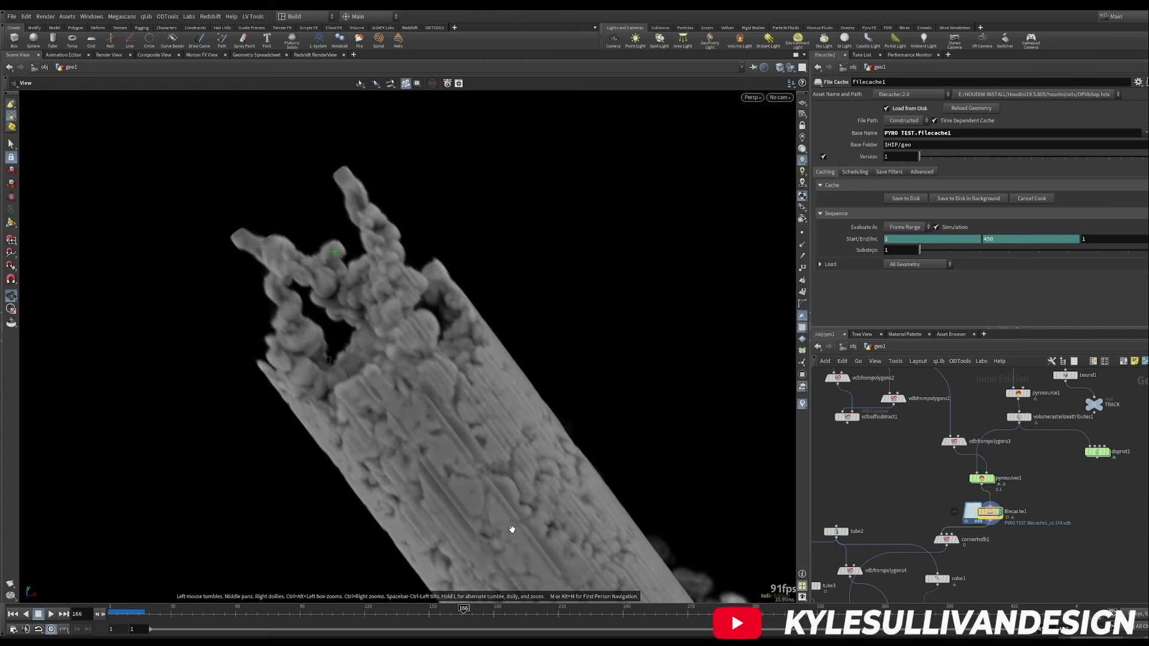
left_click_drag(449, 615, 318, 615)
Review geo1's Pyro Solver parameters, covering its setup, sourcing, fields, shape and output settings.
left_click(982, 479)
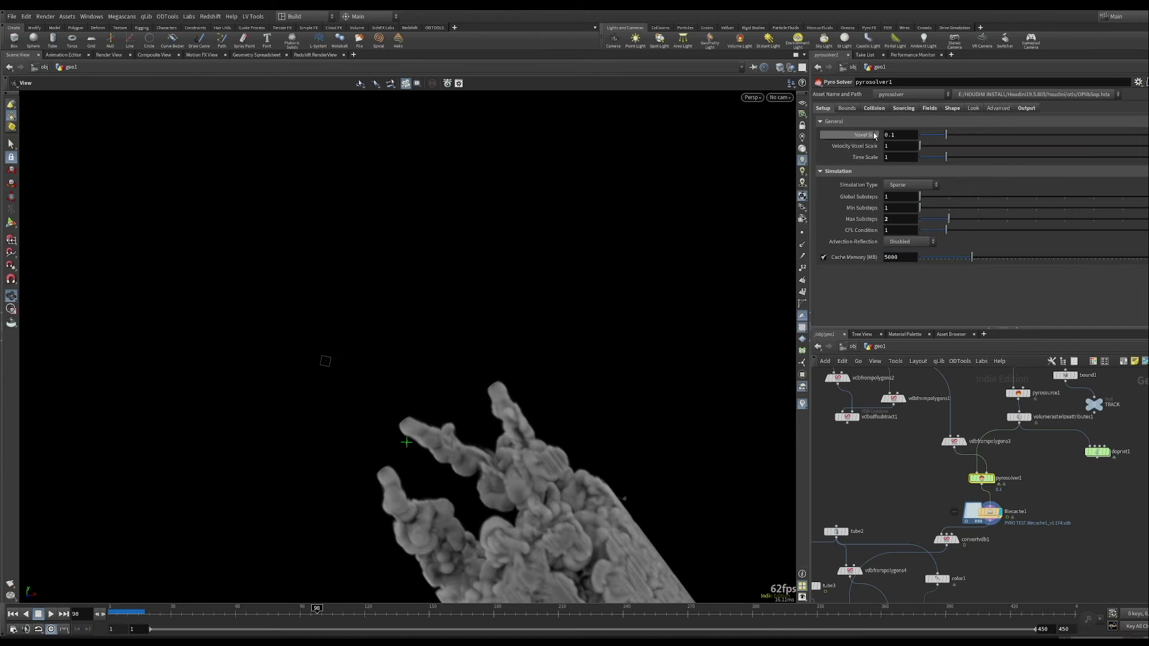
left_click(912, 110)
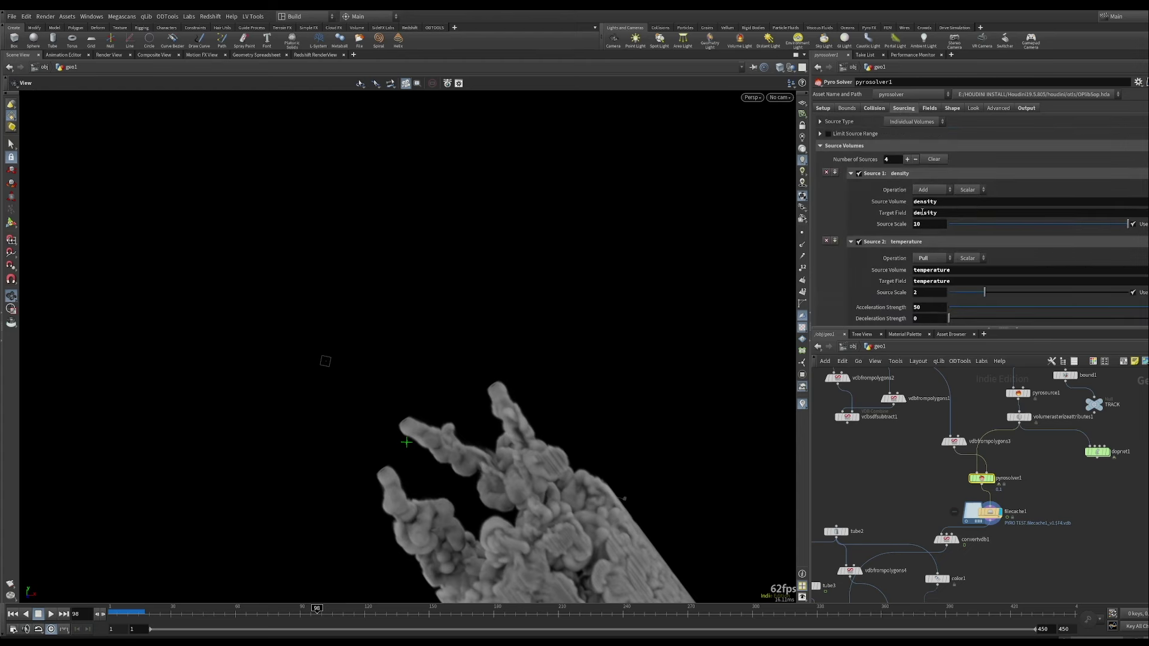
left_click(929, 108)
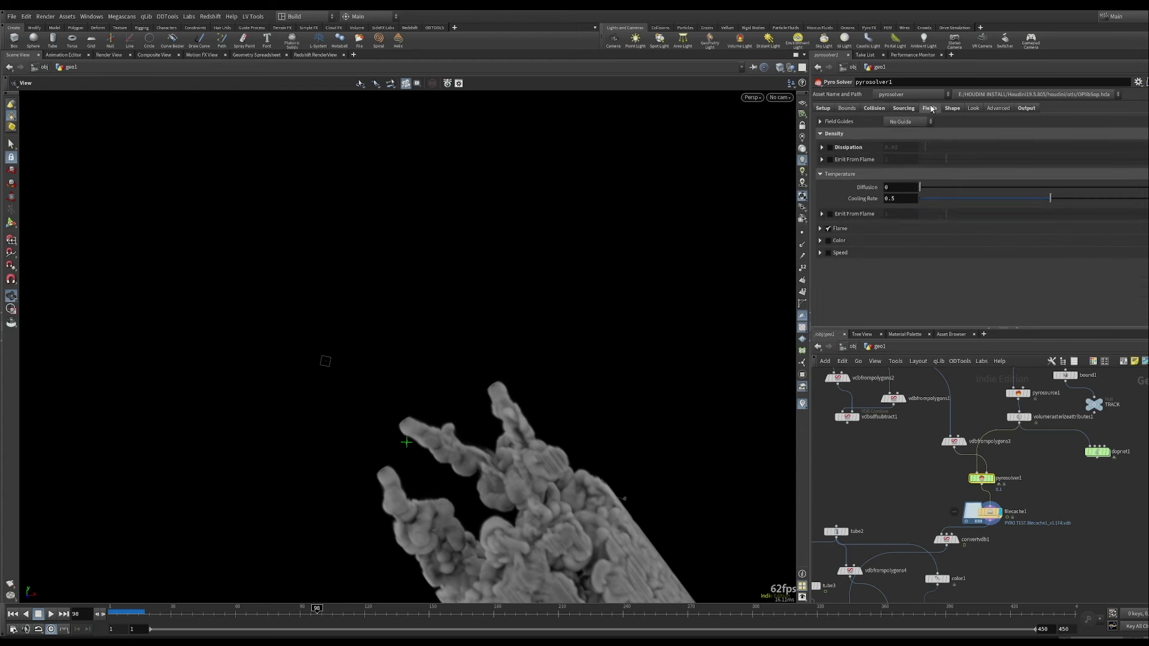
left_click(952, 110)
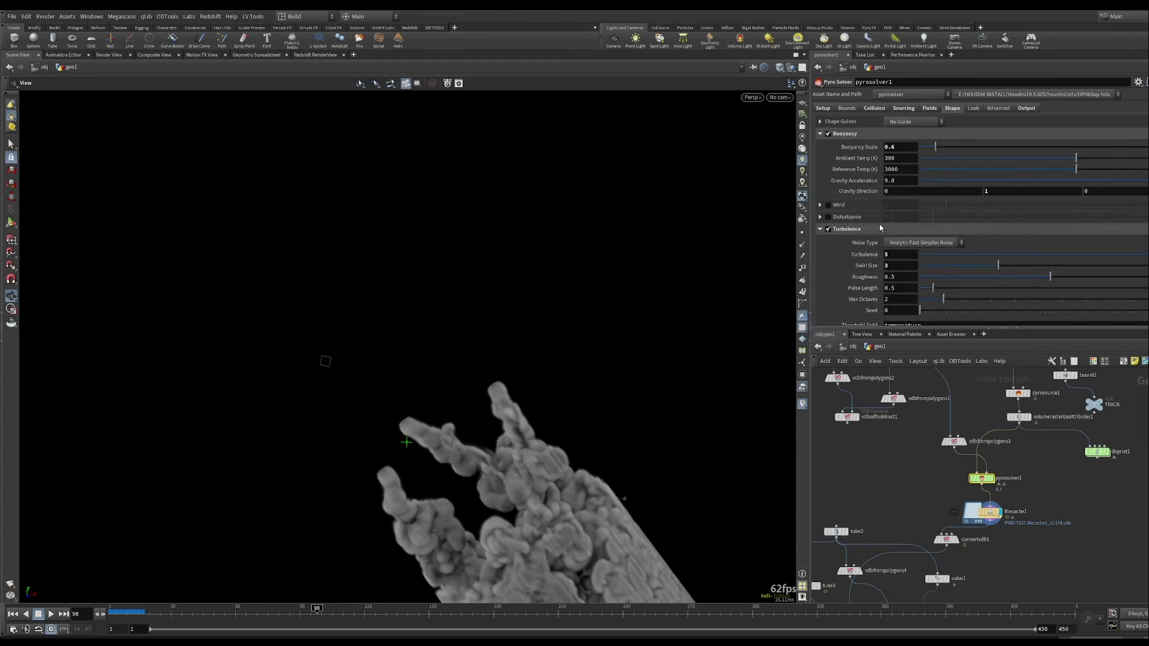
scroll(880, 228, "down", 3)
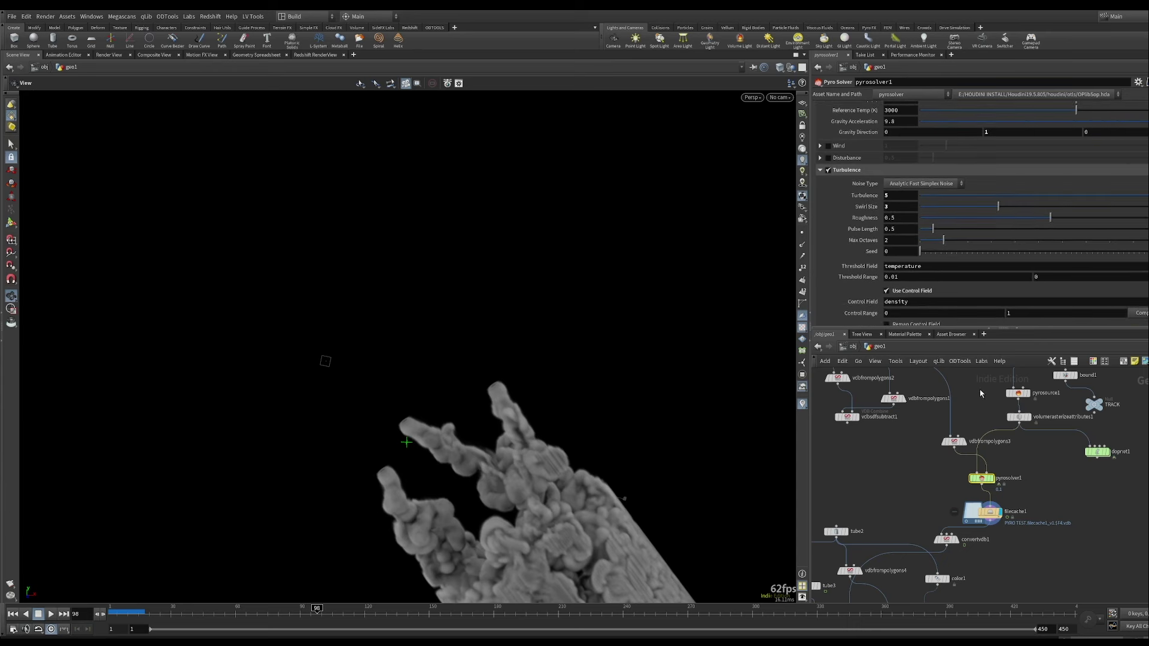
scroll(987, 175, "up", 5)
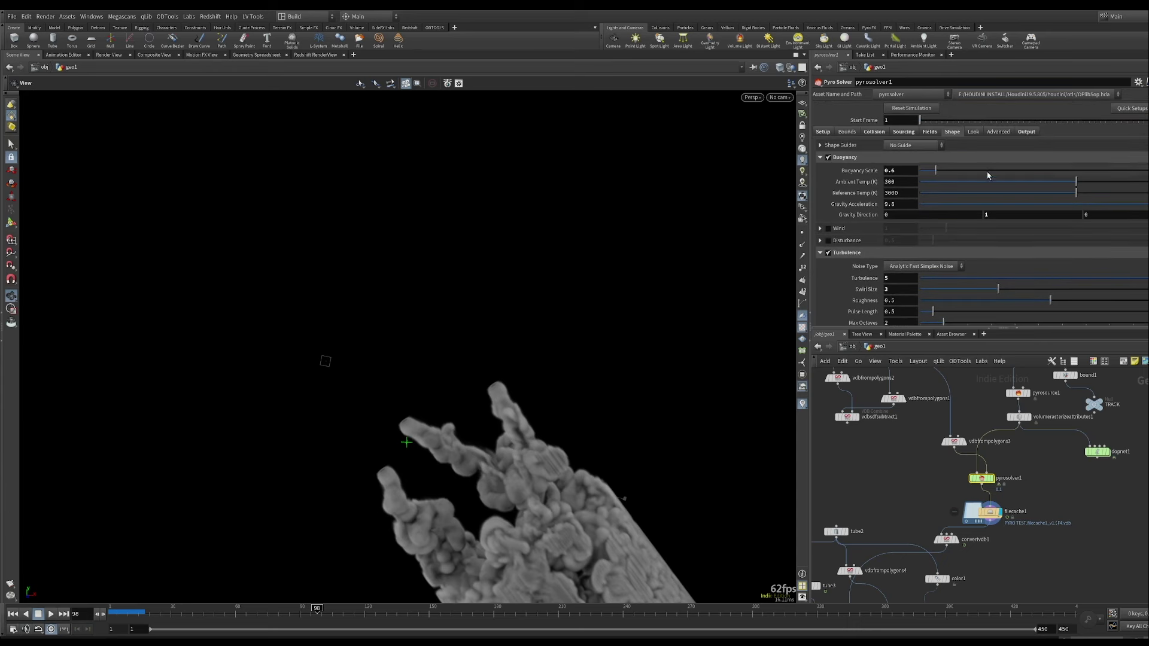
left_click(1025, 132)
Inspect the helix1 spiral's parameters at the start of geo1's source node chain.
middle_click_drag(1020, 555, 1033, 515)
middle_click_drag(1095, 447, 1055, 512)
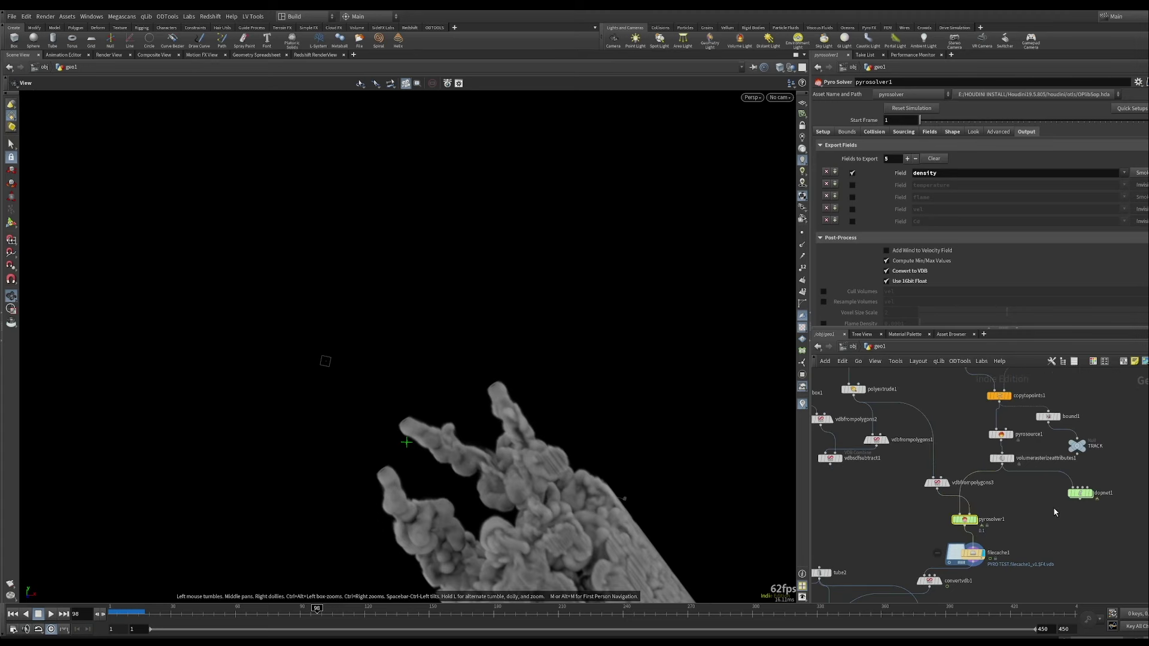
middle_click_drag(974, 428, 946, 541)
scroll(964, 505, "down", 3)
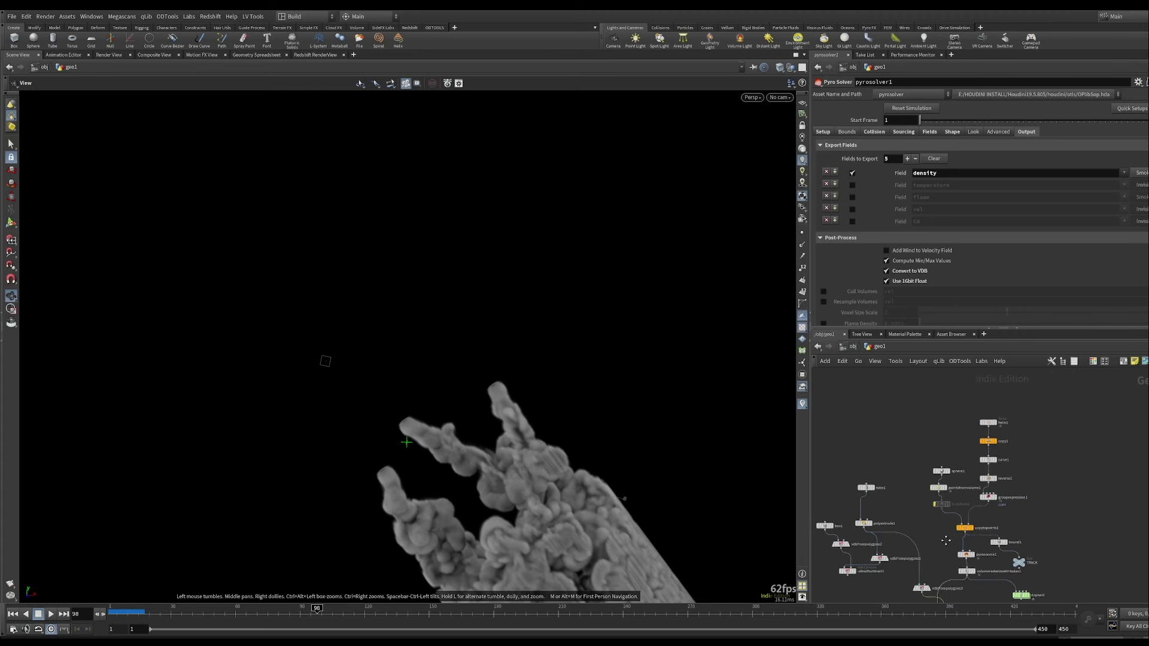
scroll(1008, 473, "up", 4)
left_click(980, 380)
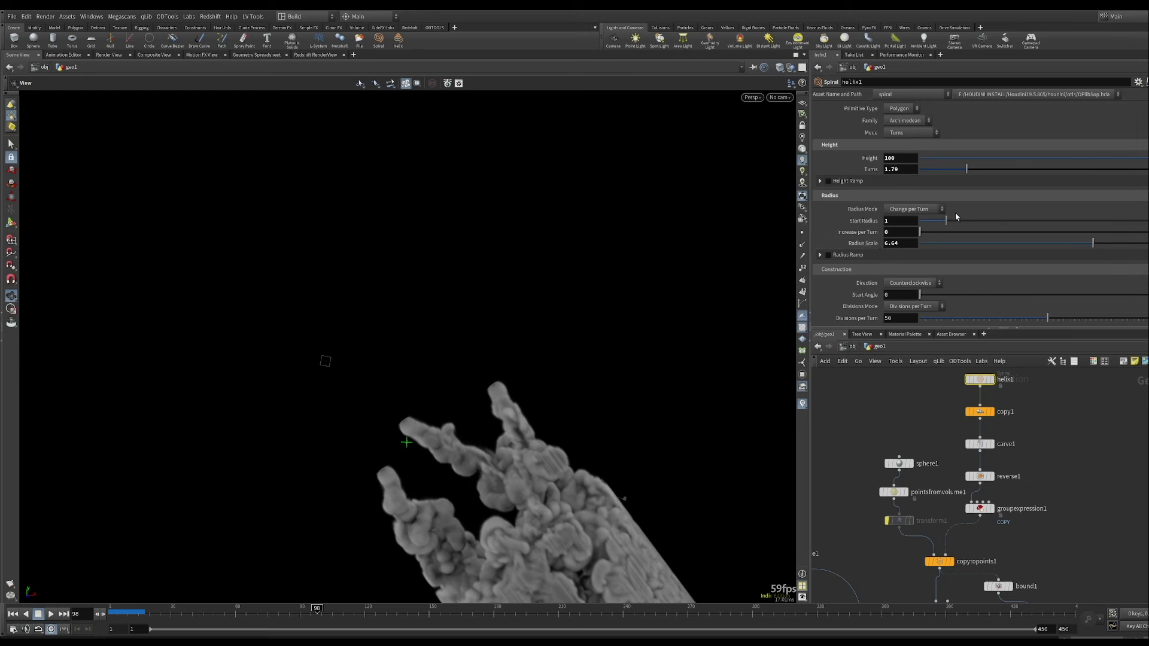
Display the surface of the convertvdb1 node below geo1's file cache.
middle_click_drag(1018, 533, 1028, 444)
scroll(1026, 470, "down", 2)
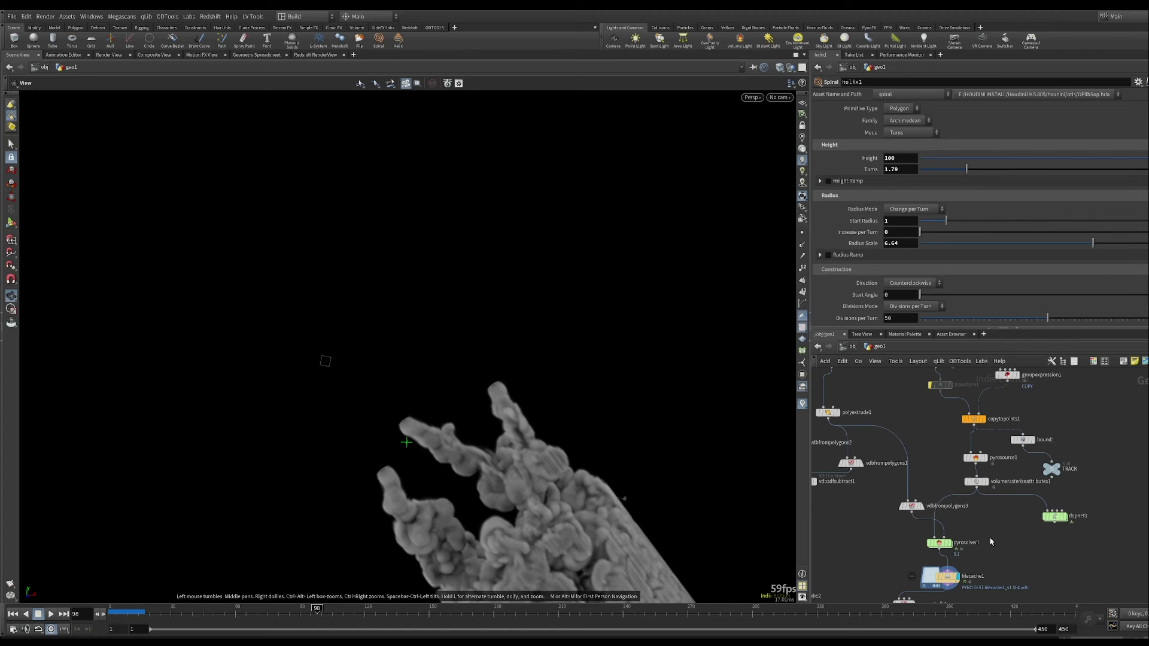
middle_click_drag(991, 541, 1064, 459)
mouse_move(983, 501)
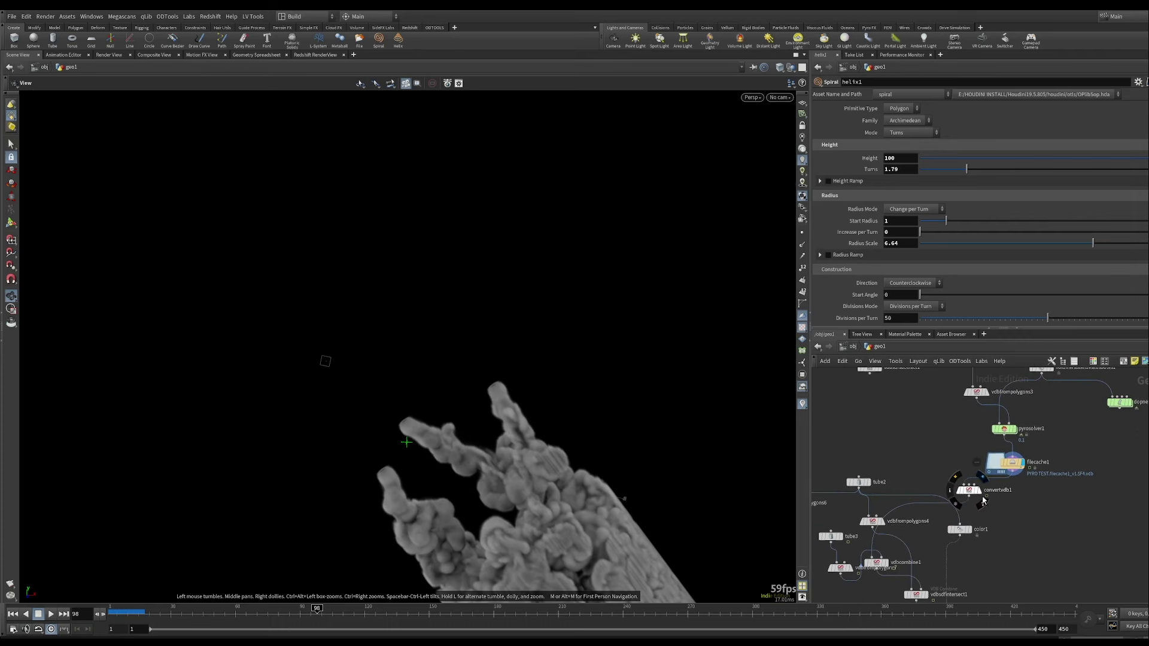
scroll(539, 460, "down", 2)
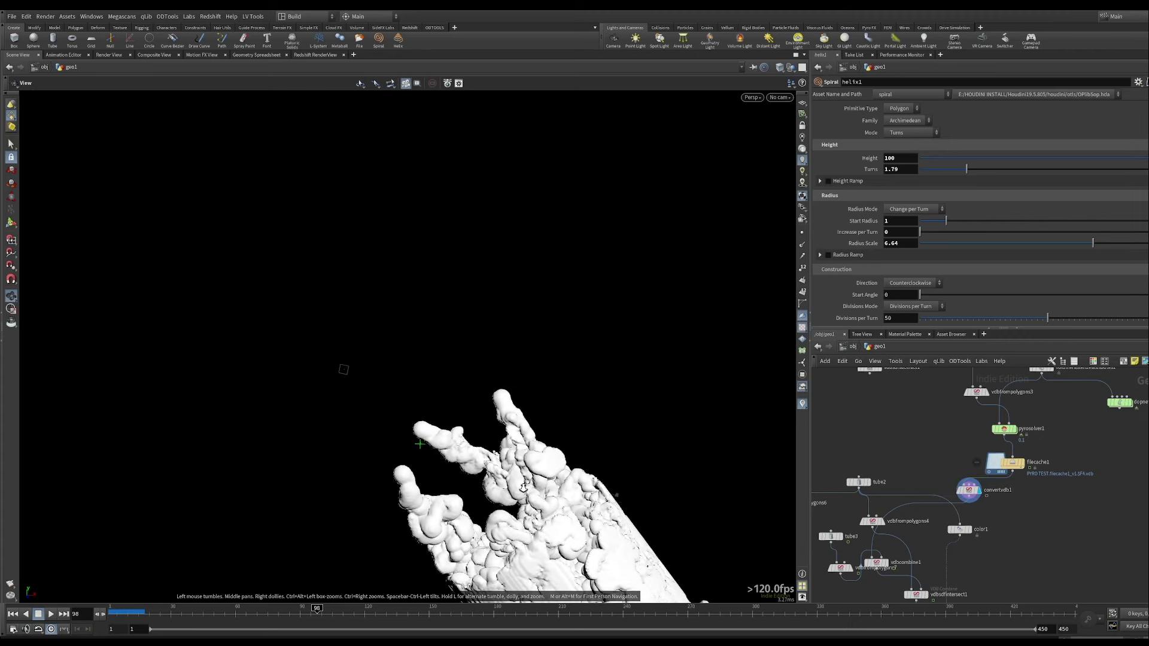
Scrub the converted surface to frame 161 and inspect the whole column from different angles.
middle_click_drag(558, 539, 526, 422)
left_click_drag(526, 421, 501, 426)
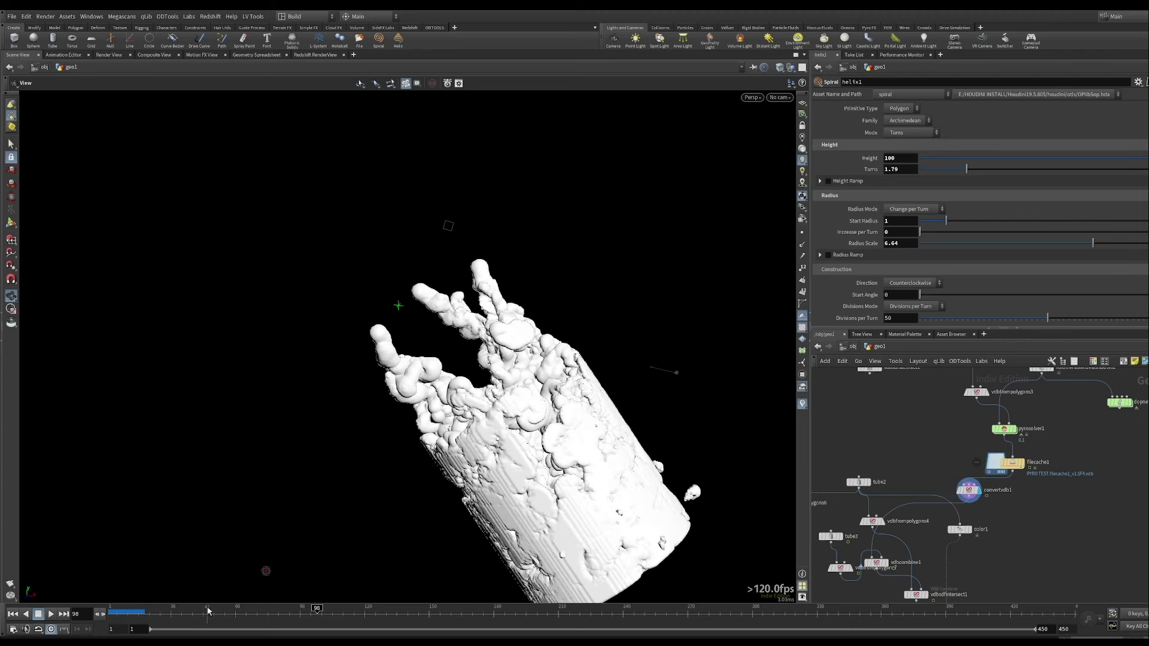
left_click_drag(209, 612, 451, 610)
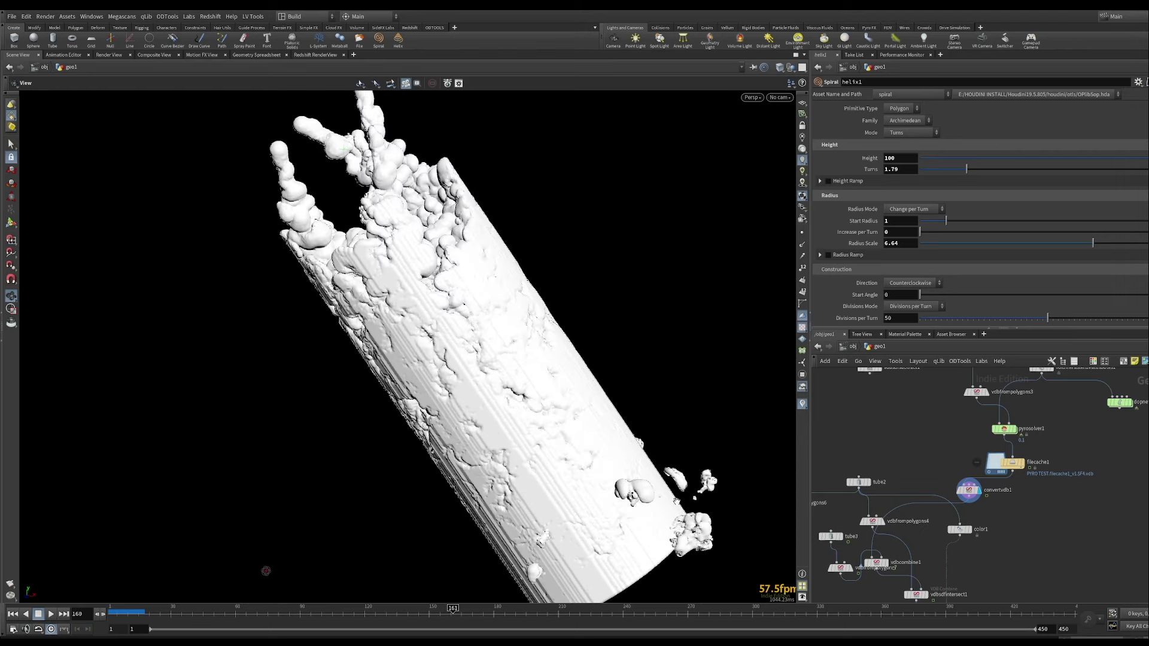
left_click_drag(673, 488, 674, 514)
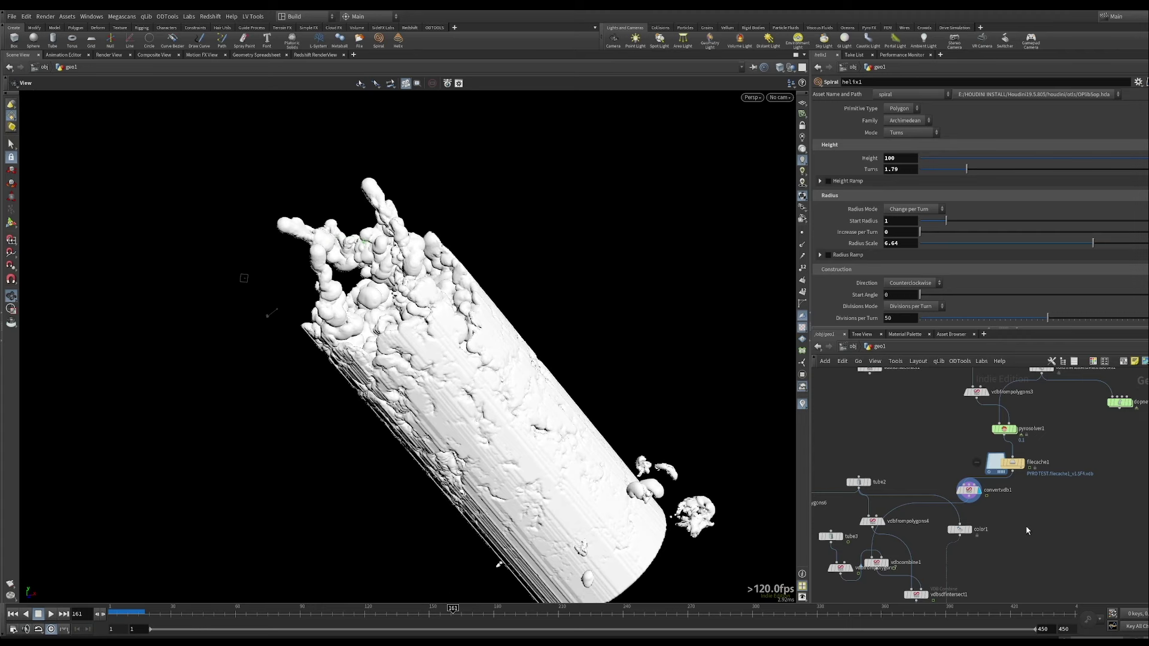
Spread out the overlapping nodes tube3, vdbfrompolygons7, vdbcombine1 and vdbfrompolygons4 so their connections in the network are readable.
middle_click_drag(1027, 528, 1085, 501)
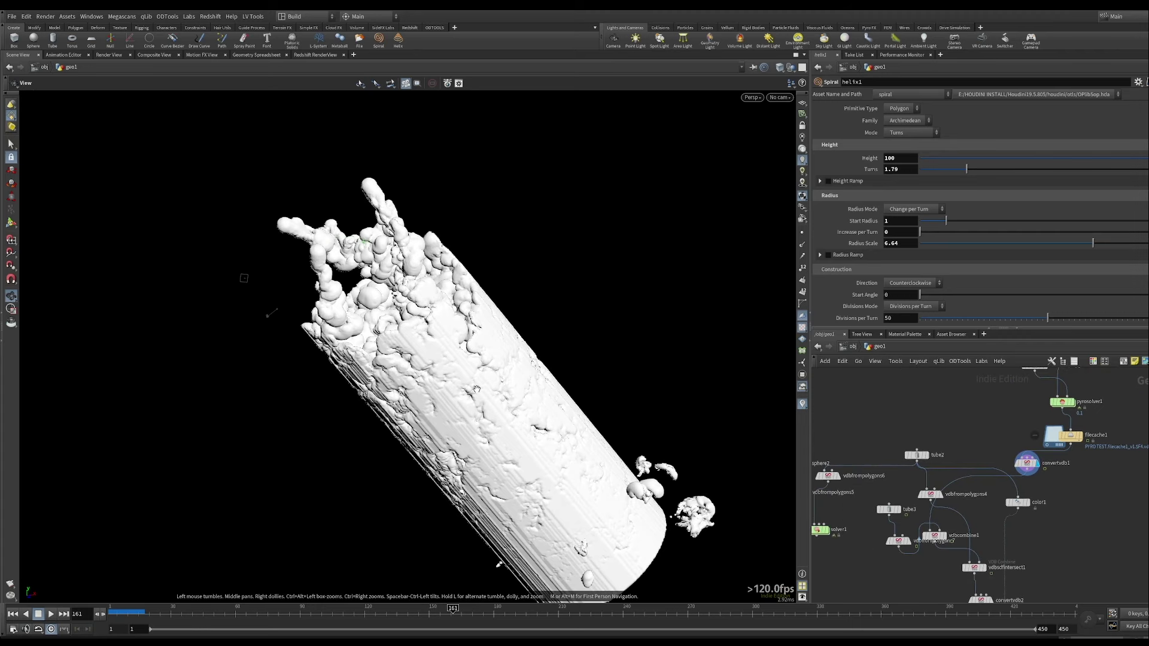
middle_click_drag(1035, 528, 1088, 503)
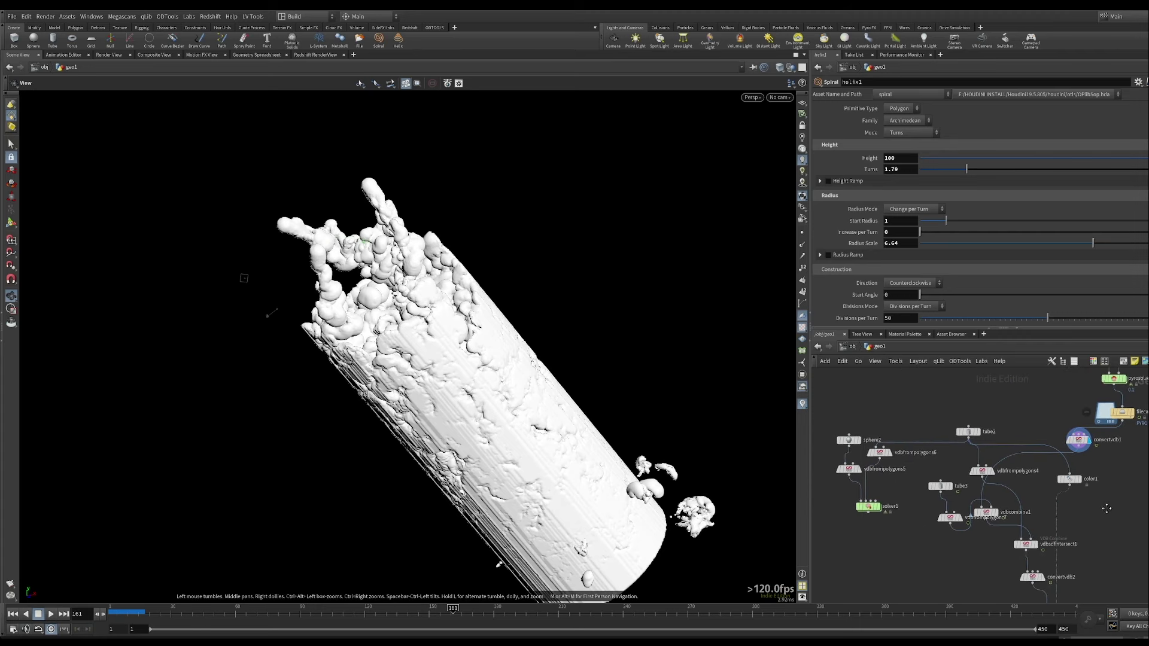
middle_click_drag(935, 511, 886, 506)
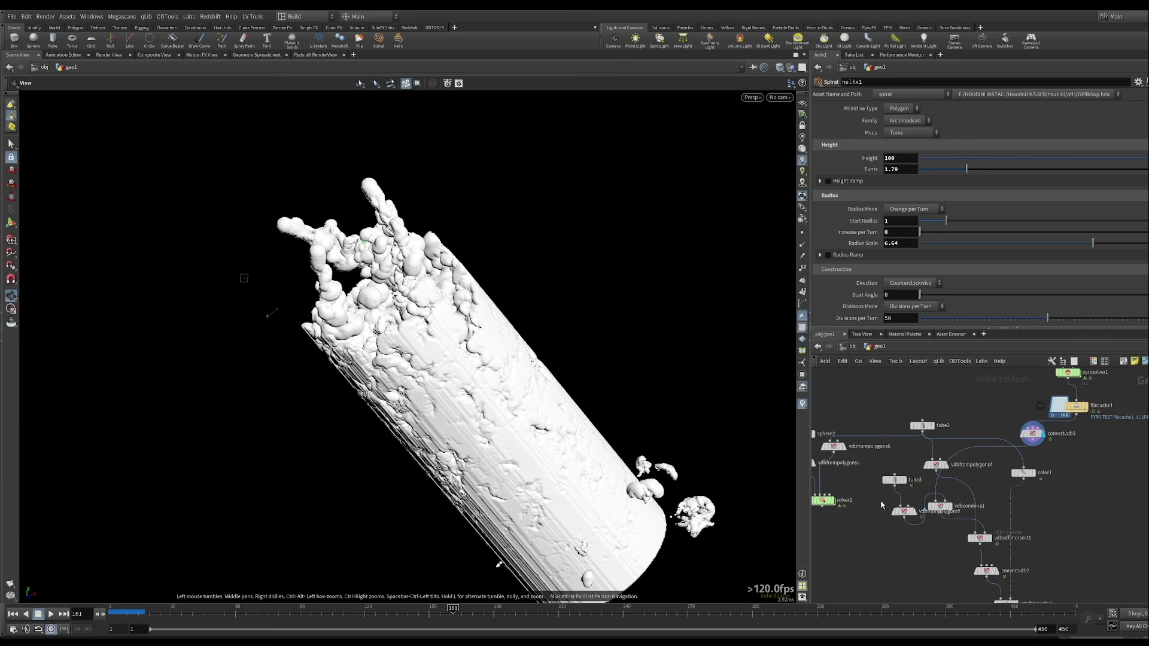
middle_click_drag(826, 486, 878, 480)
middle_click_drag(985, 491, 876, 473)
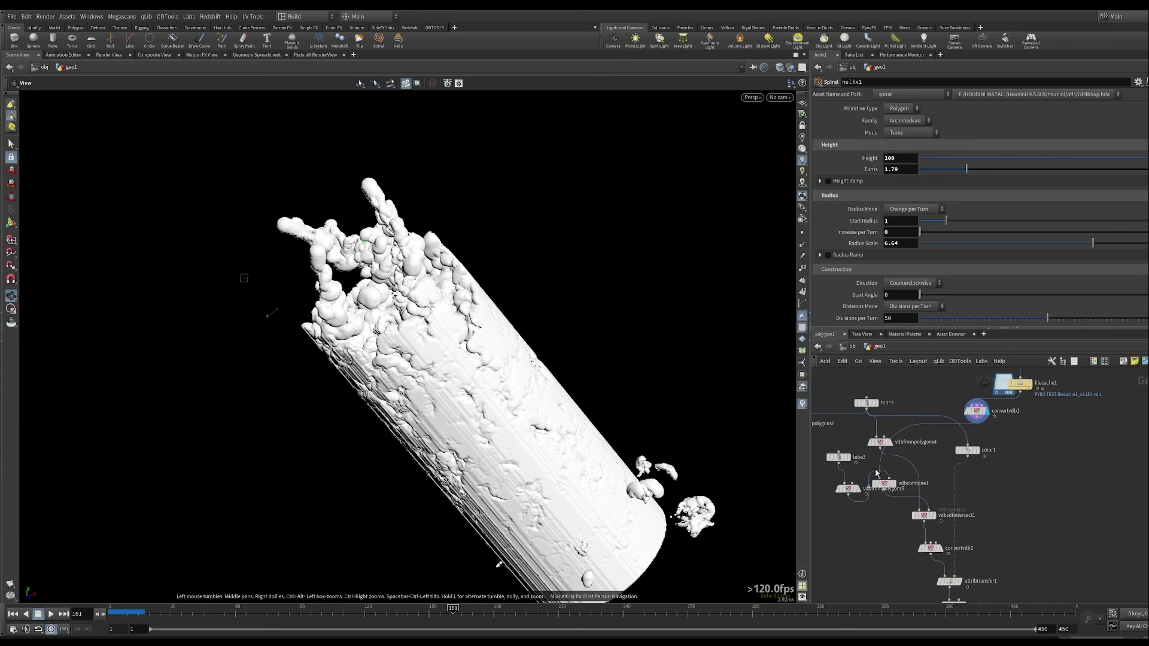
middle_click_drag(846, 526, 884, 531)
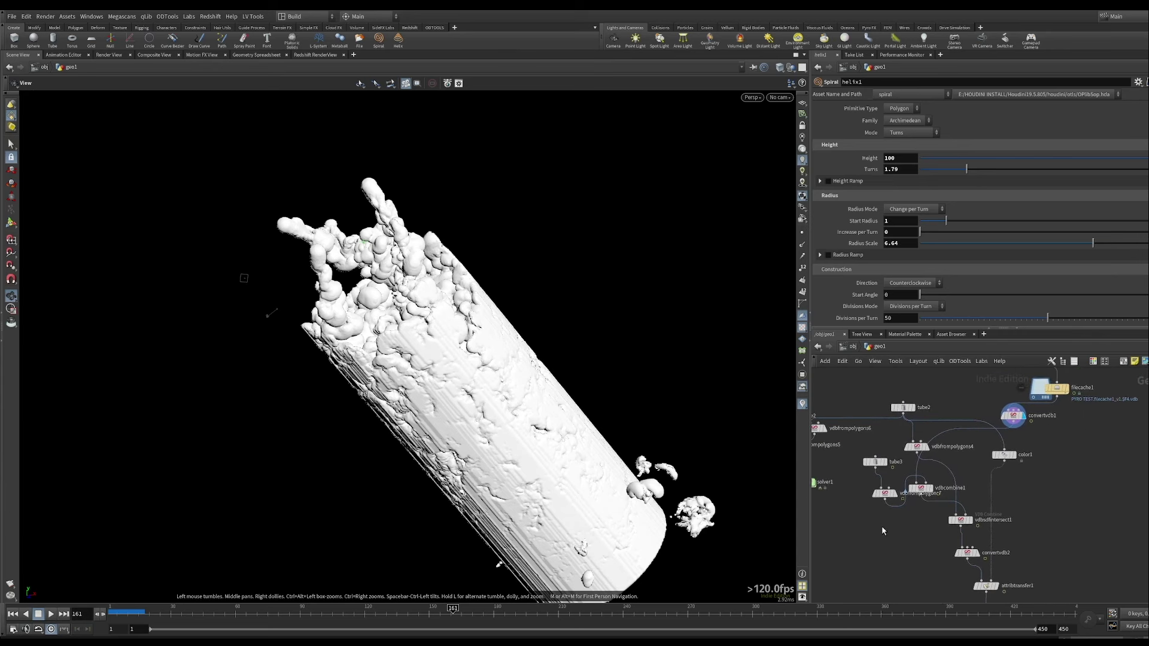
left_click_drag(883, 530, 867, 438)
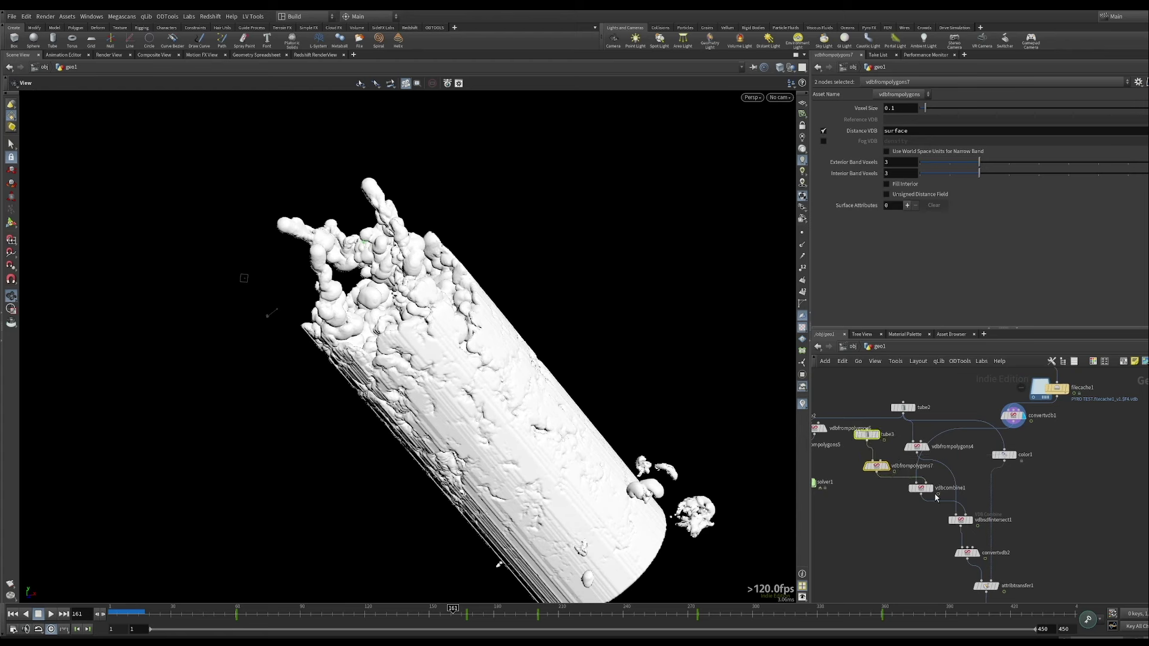
left_click_drag(922, 492, 924, 512)
left_click_drag(917, 447, 951, 399)
left_click_drag(878, 441, 884, 453)
Compare tube3 with its vdbfrompolygons7 version, and display tube3 while scrubbing its animated motion to frame 167.
left_click(885, 453)
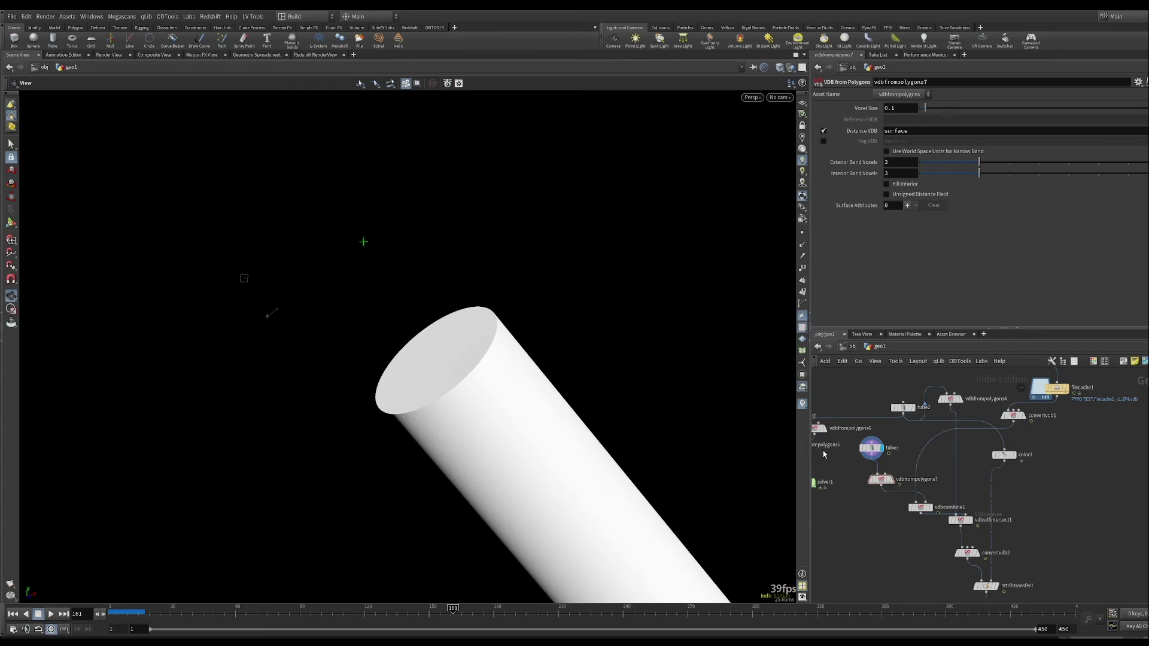
left_click(893, 481)
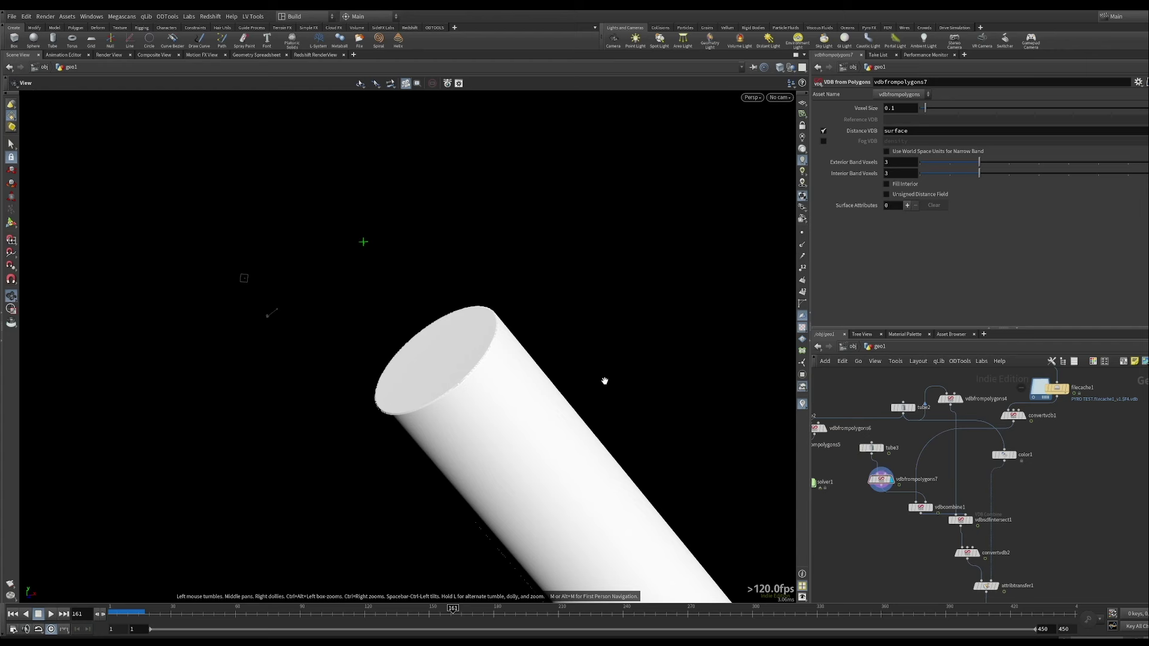
left_click(883, 449)
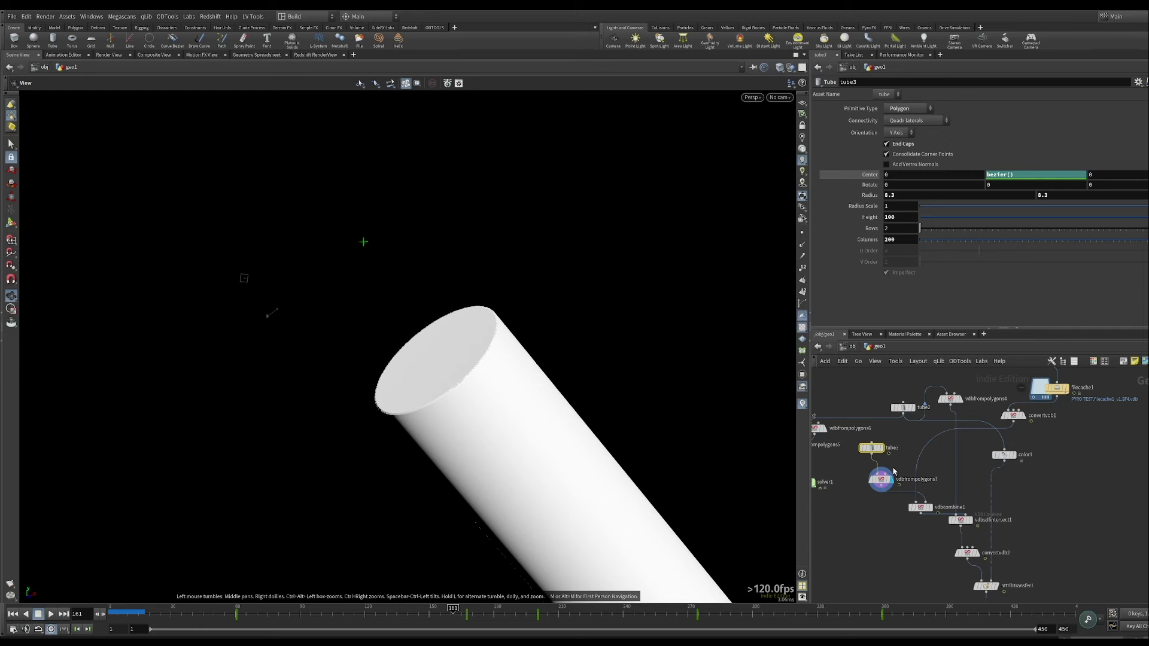
left_click(882, 449)
left_click_drag(267, 614, 465, 609)
Check the geo1 object's transform parameters at object level and reopen its network.
left_click(855, 346)
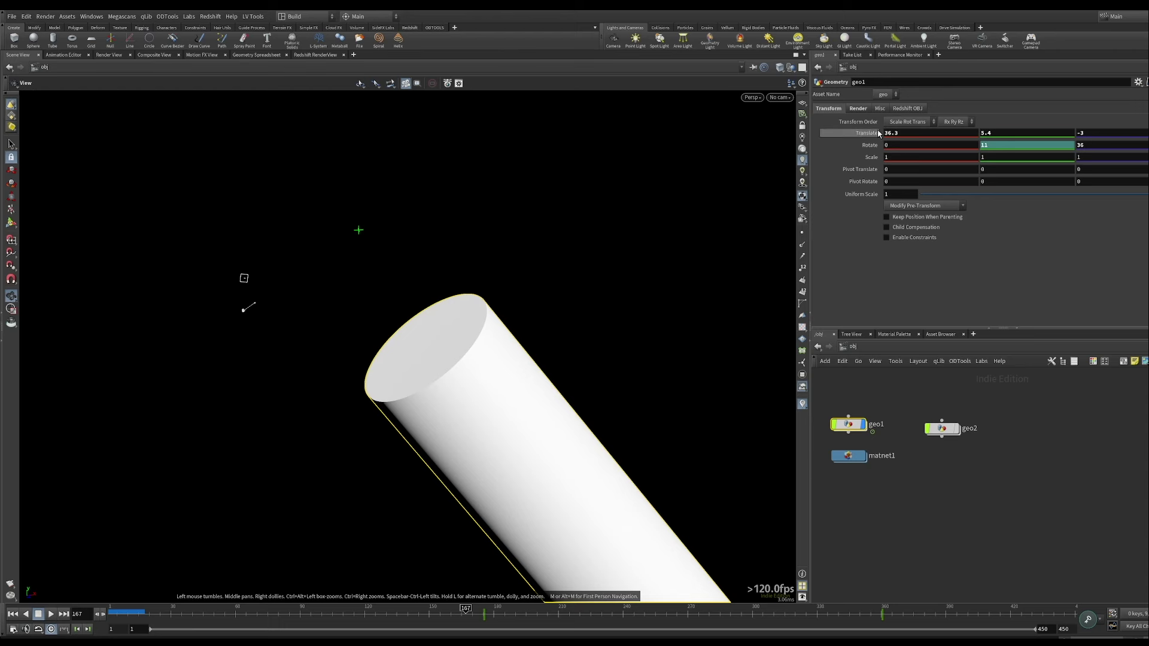
double_click(848, 425)
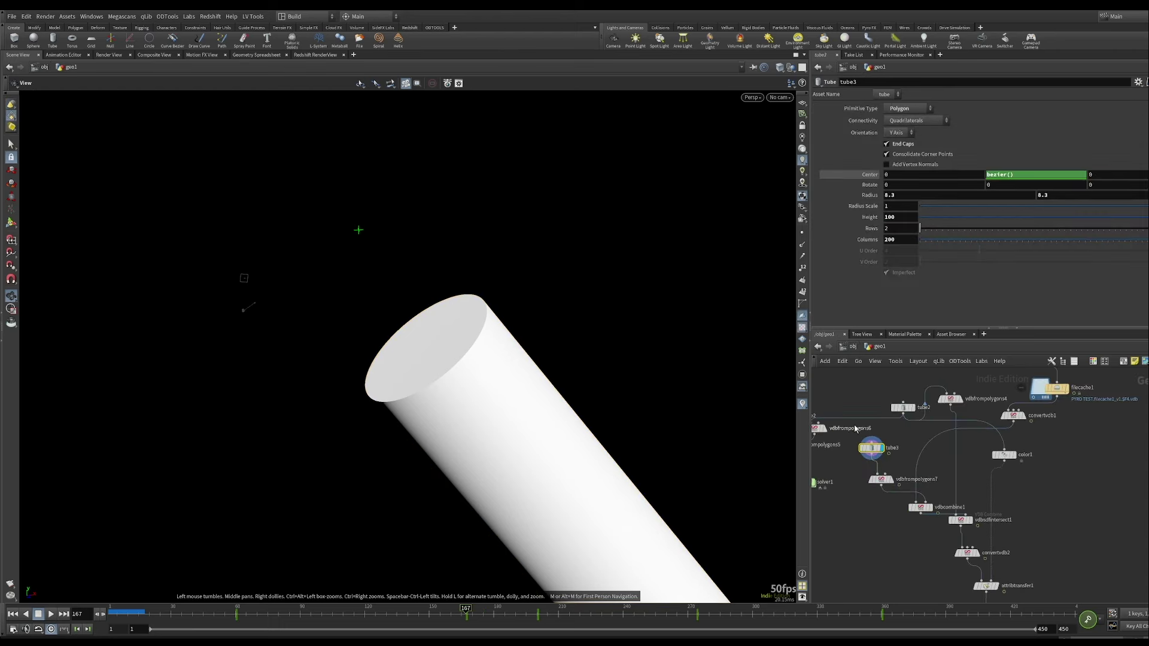
Reopen geo1's network from object level, and display vdbfrompolygons7 followed by vdbcombine1 with its SDF Union parameters.
left_click(855, 349)
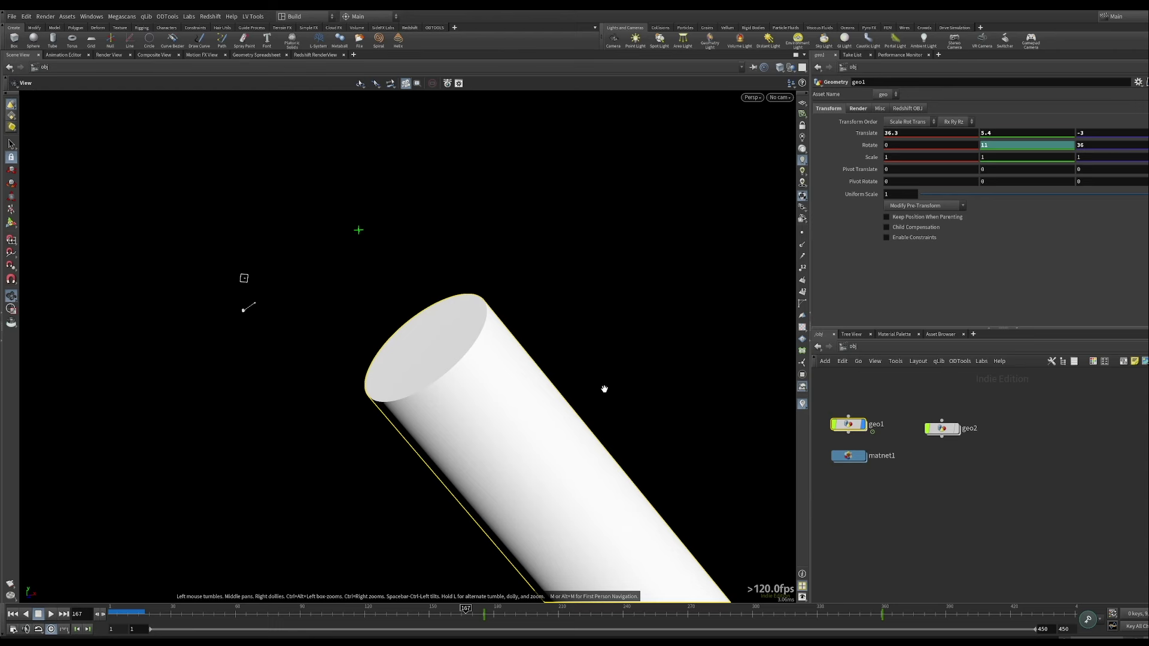
double_click(839, 430)
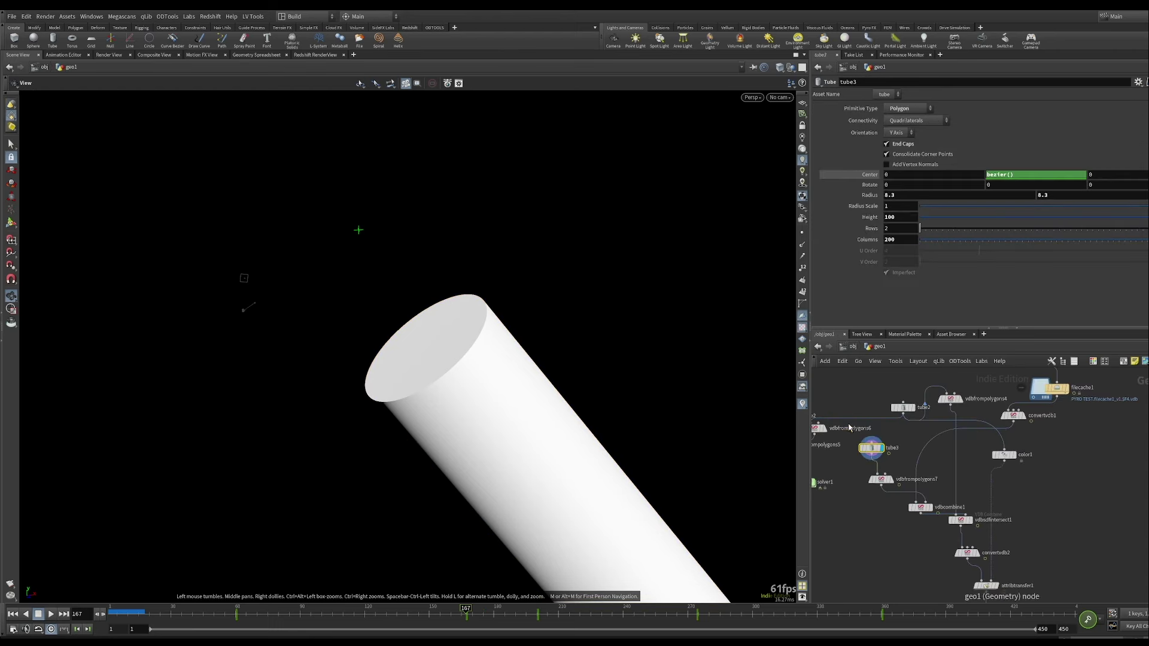
left_click(894, 466)
left_click(881, 480)
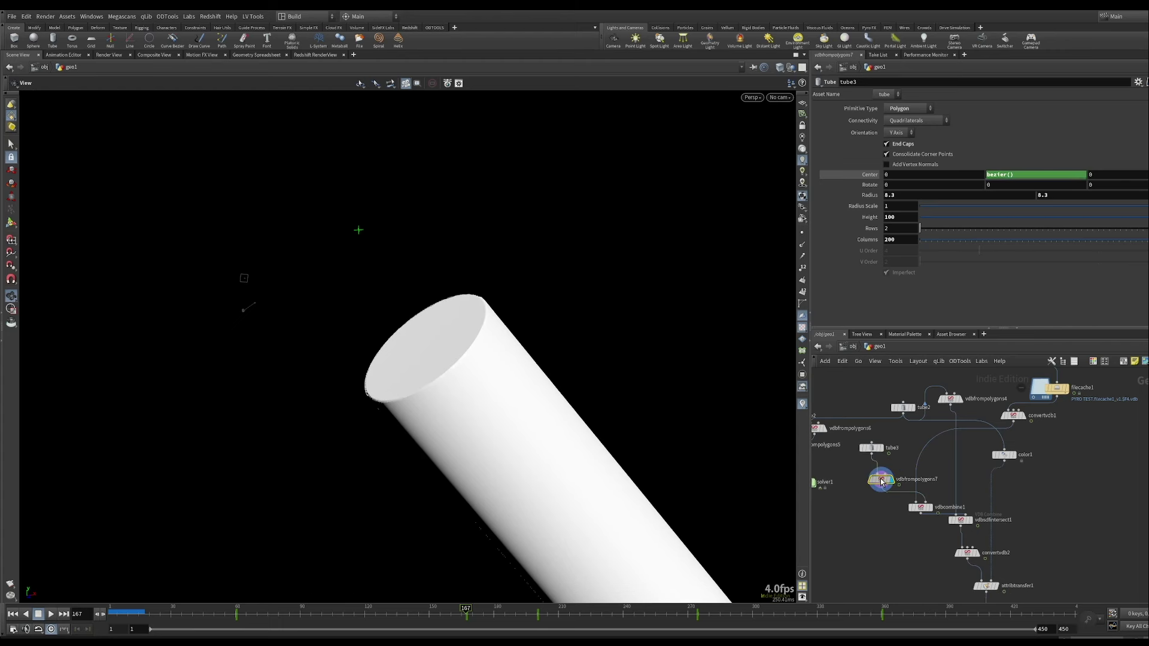
mouse_move(922, 509)
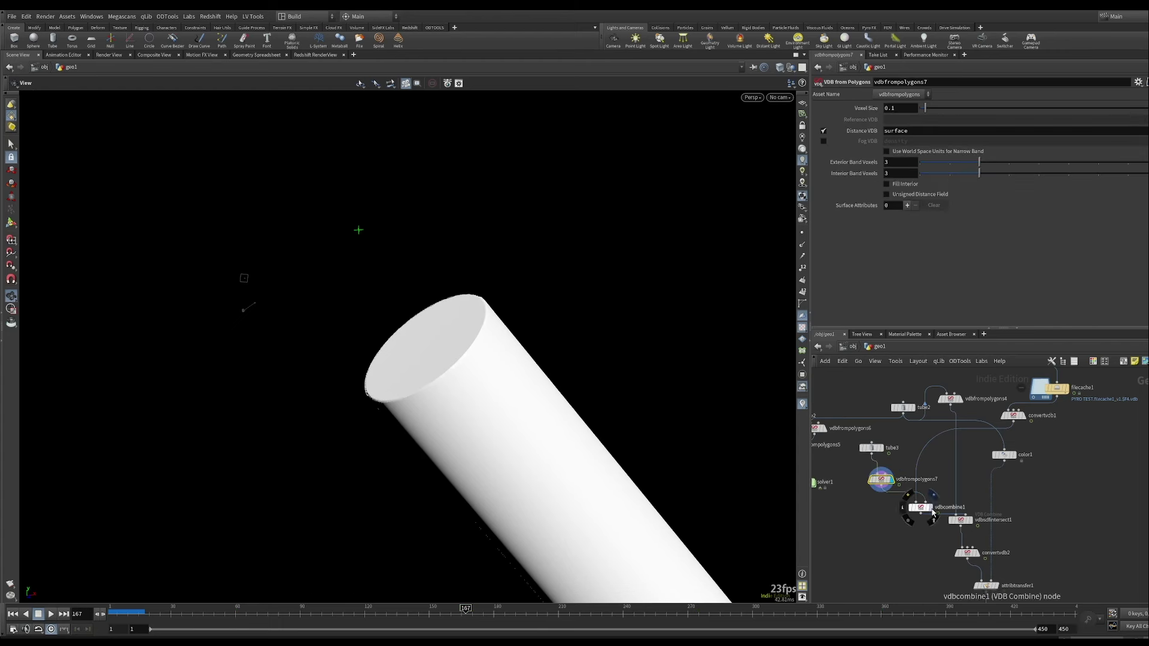
left_click(933, 496)
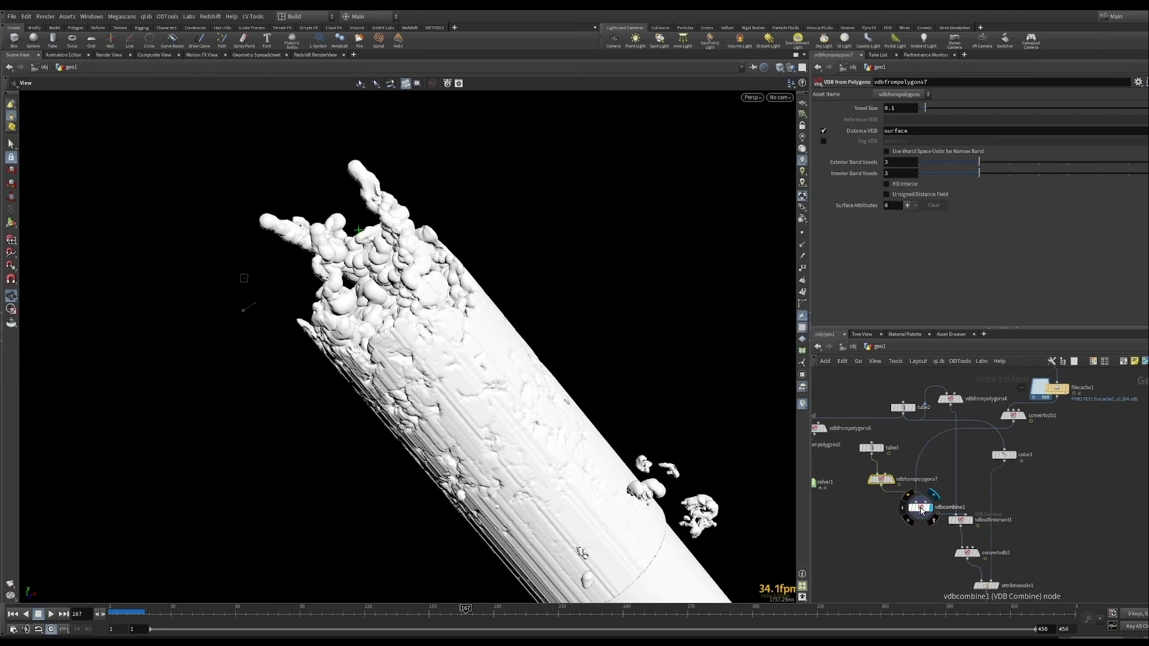
left_click(921, 508)
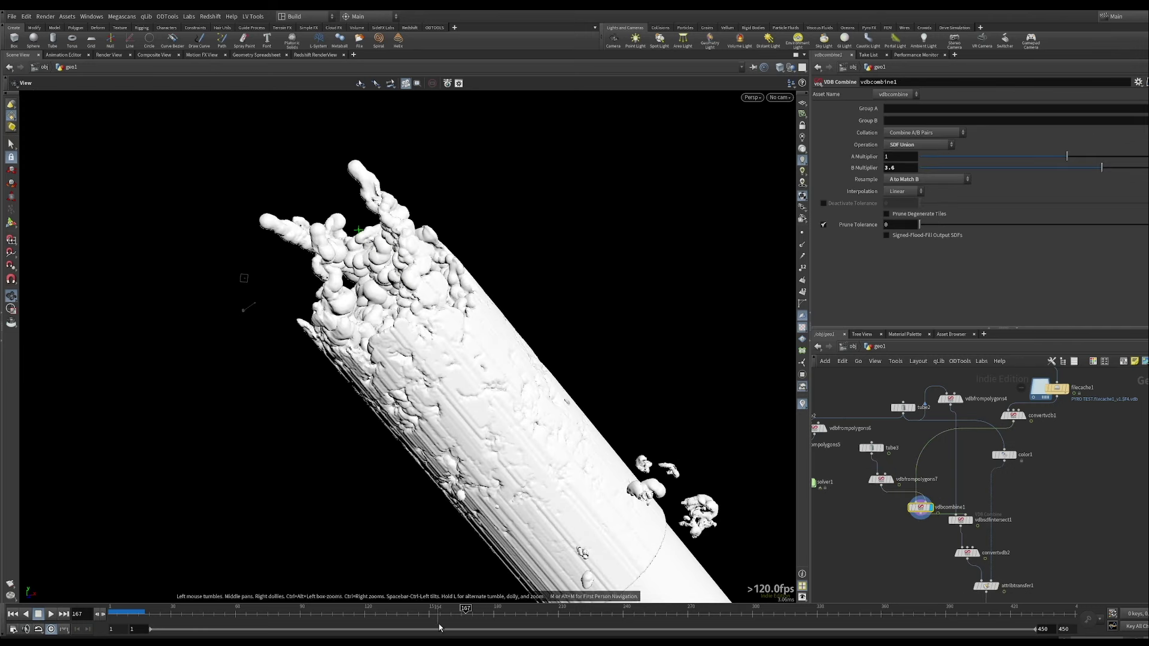
Advance the timeline to frame 213 and inspect the combined vdbcombine1 surface along the tube.
left_click(530, 616)
left_click(563, 610)
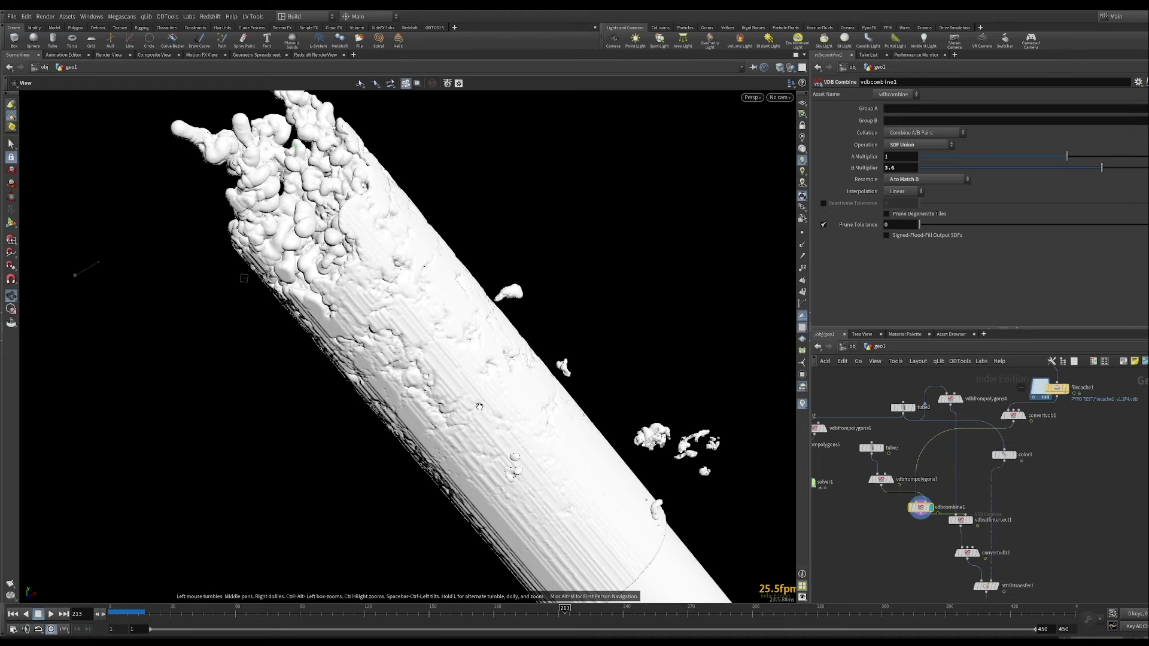
scroll(489, 368, "down", 3)
left_click_drag(489, 369, 632, 426)
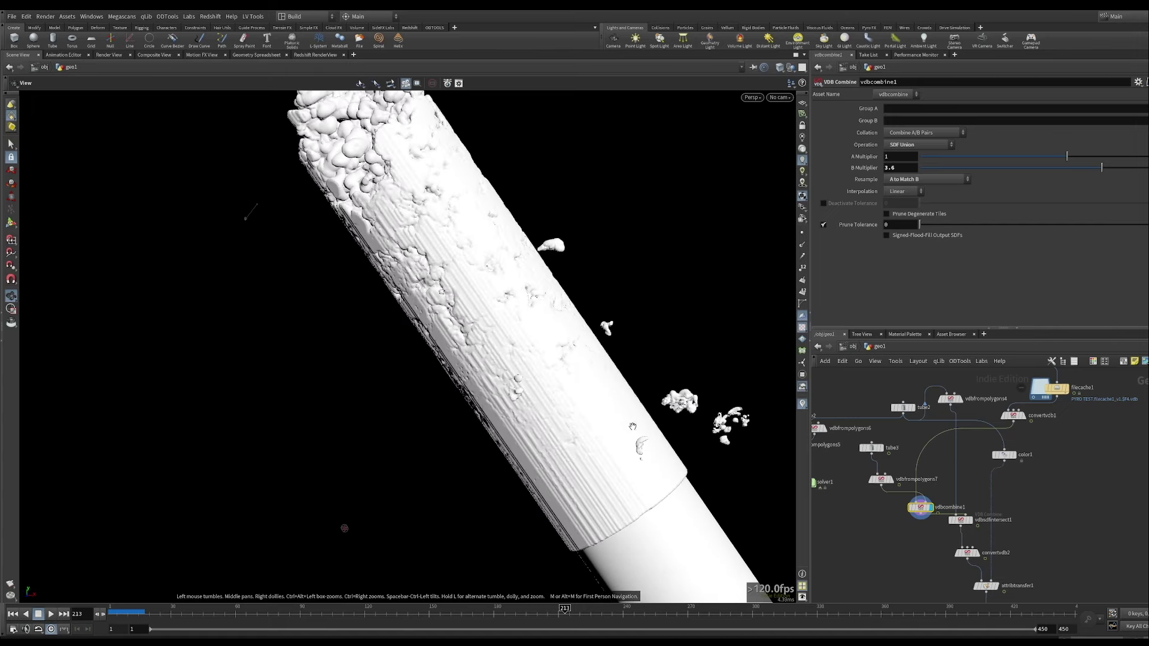
right_click_drag(614, 407, 558, 429)
middle_click_drag(559, 429, 575, 455)
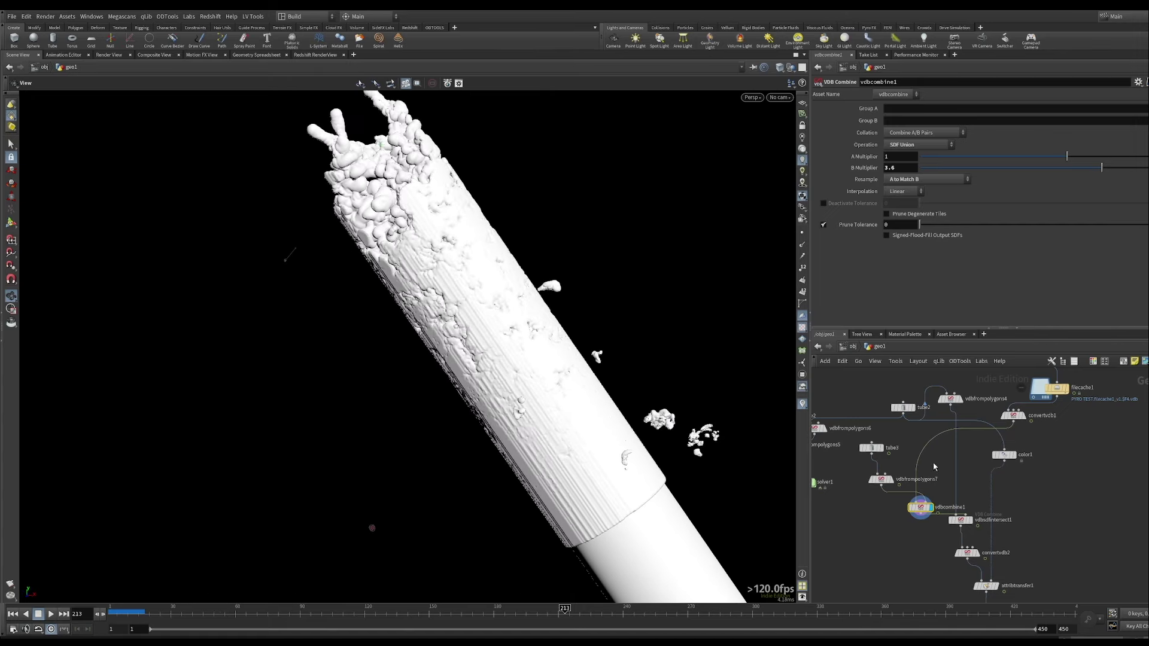
Move vdbcombine1 and tube2 upward in the network, and show tube2 as a template over the displayed tube3.
left_click_drag(922, 509, 929, 487)
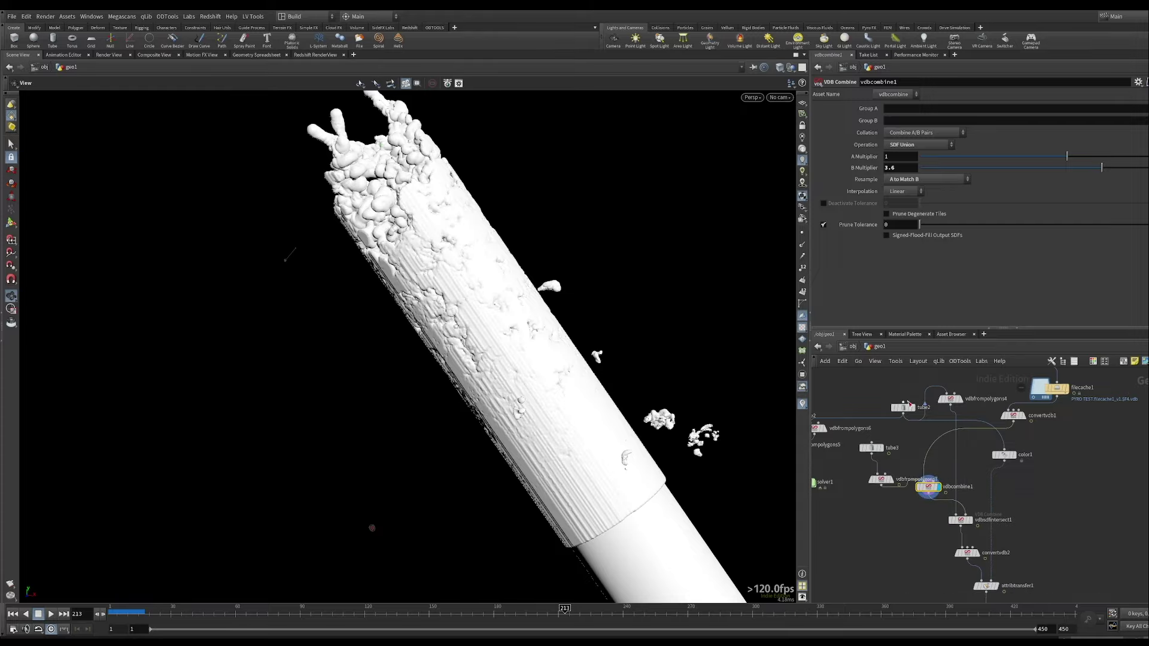
left_click_drag(902, 411, 905, 387)
left_click(881, 448)
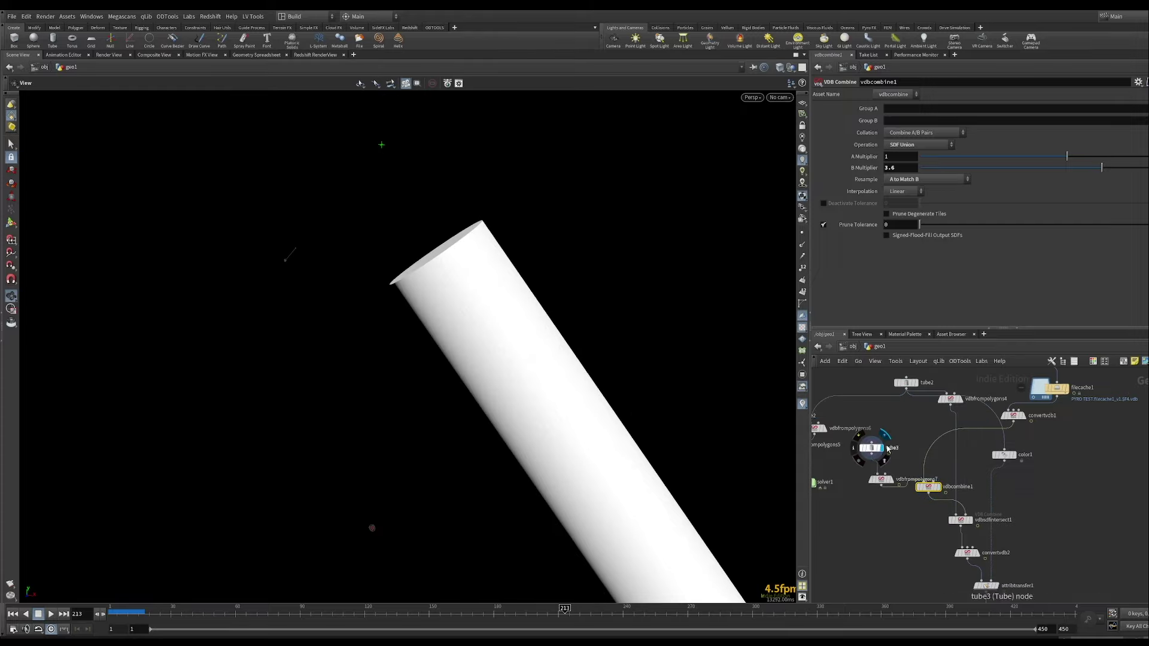
left_click(913, 387)
left_click_drag(474, 292, 525, 393)
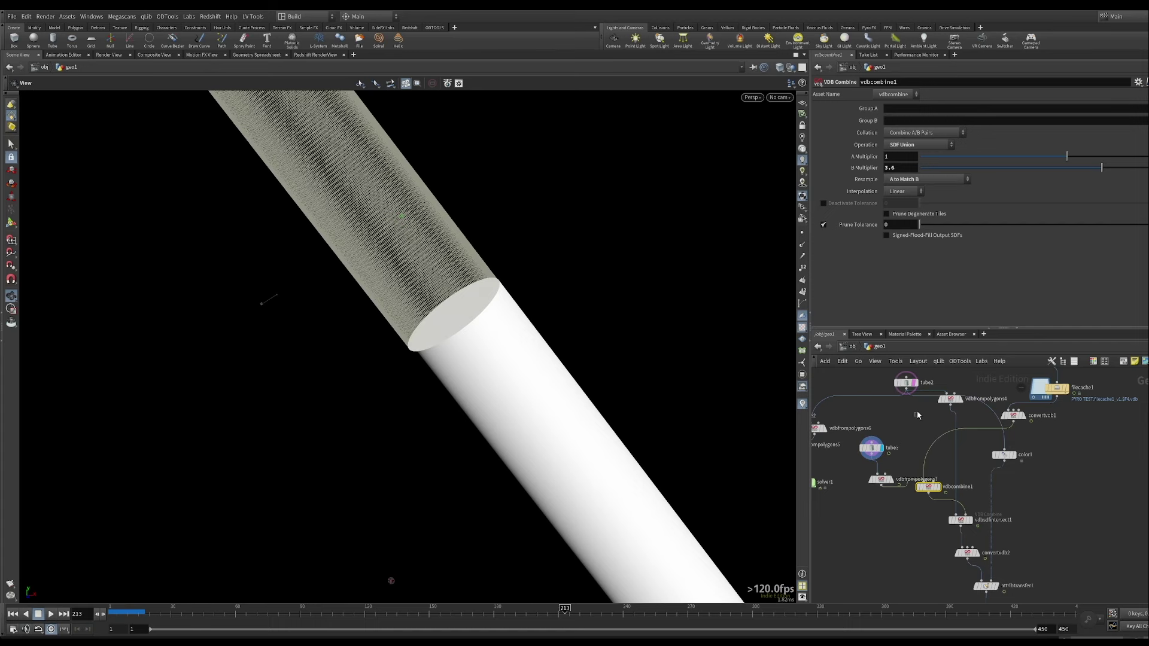
left_click(906, 381)
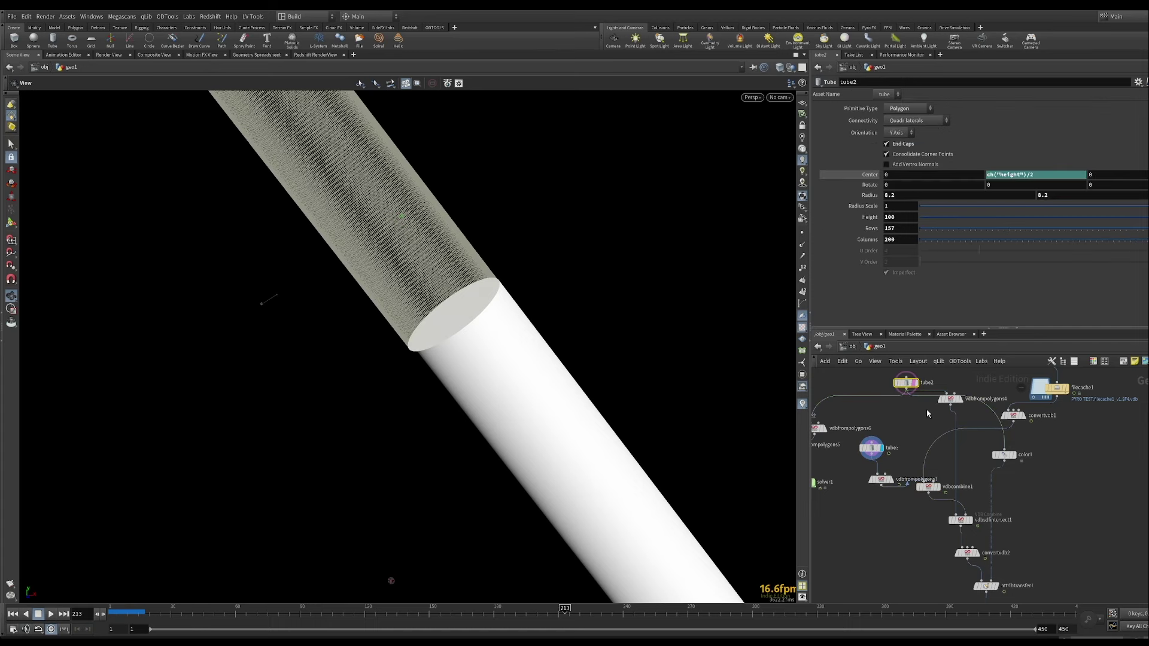
Display vdbfrompolygons4, vdbcombine1 and vdbsdfintersect1 in turn to compare the tube, the union and the intersection.
left_click(960, 399)
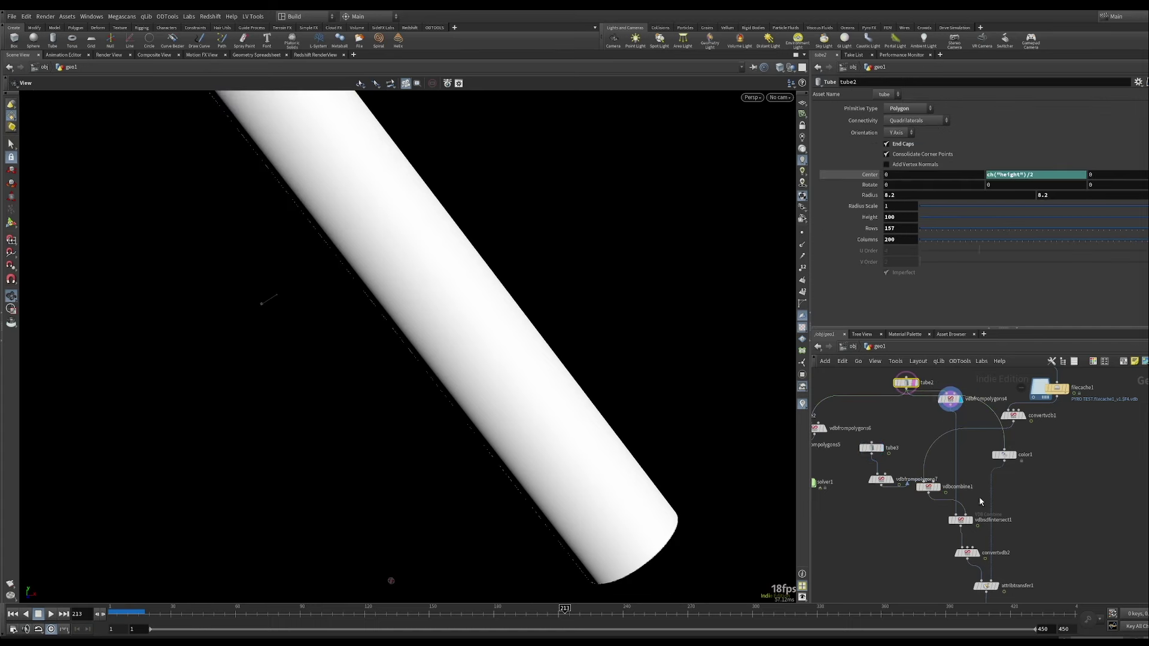
left_click(937, 486)
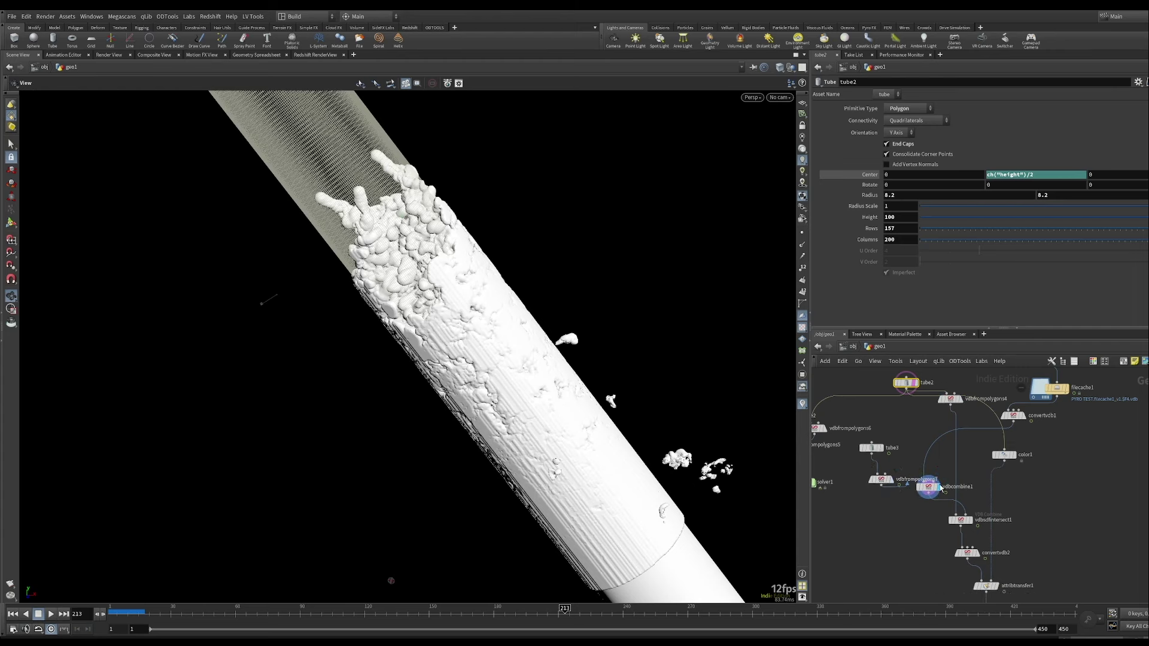
mouse_move(933, 491)
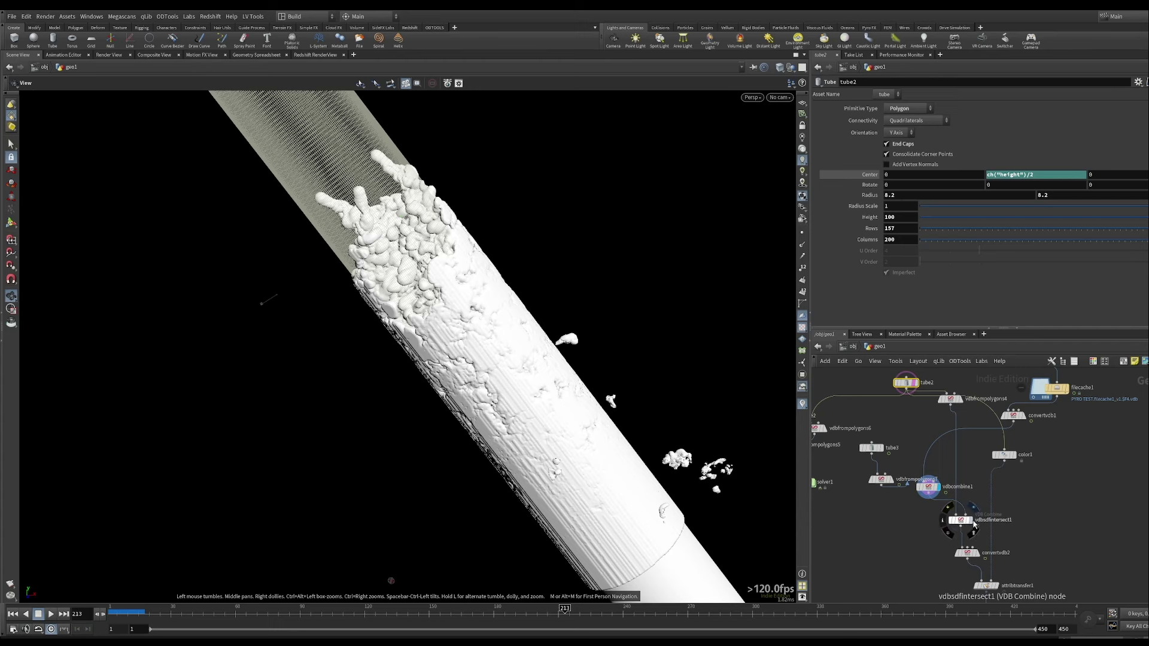
left_click(973, 525)
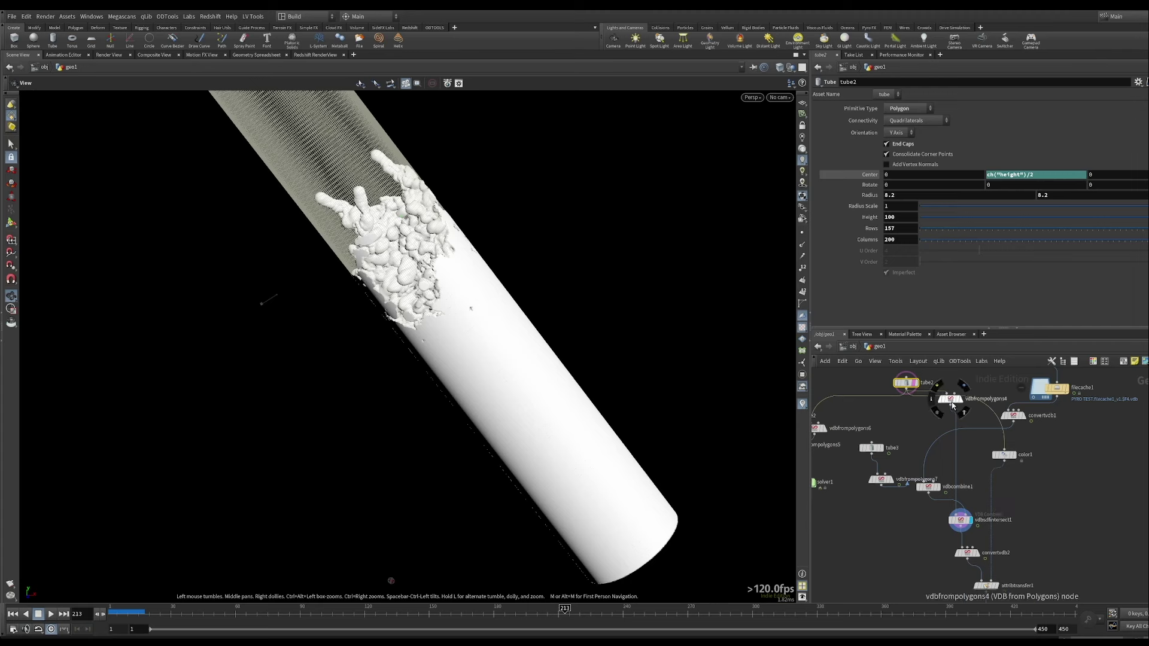
Move vdbfrompolygons4 below tube2 in the network, and compare the displayed surfaces of convertvdb1 and vdbcombine1.
left_click_drag(954, 406, 923, 435)
left_click(1022, 415)
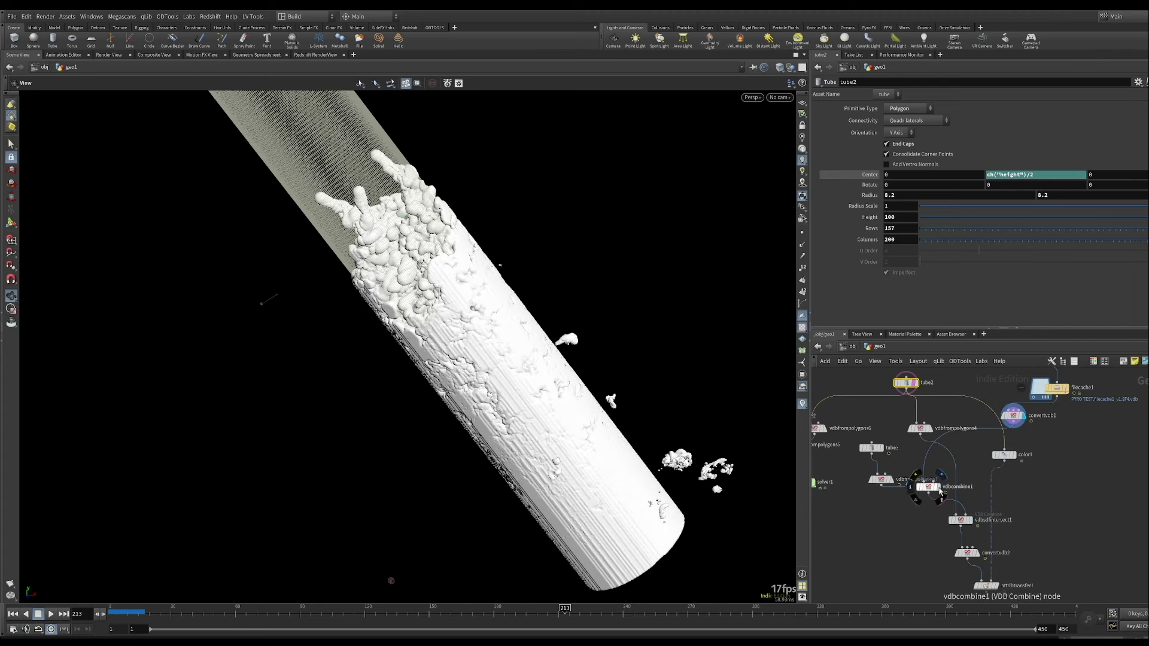
left_click(939, 487)
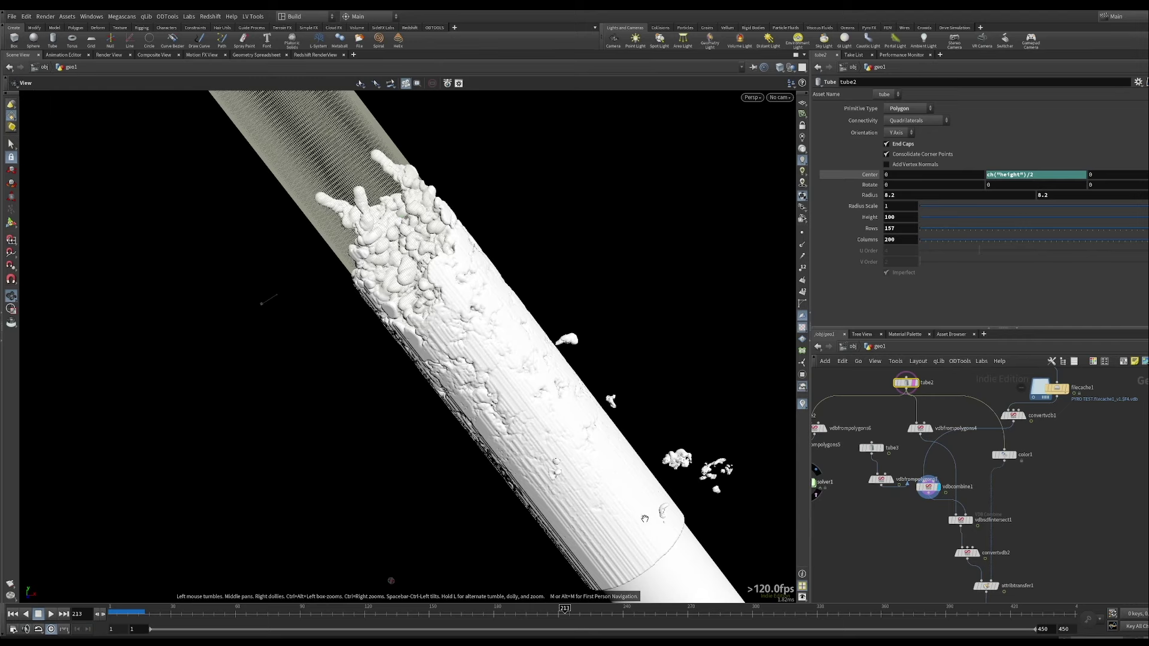
middle_click_drag(640, 521, 602, 388)
left_click_drag(602, 388, 716, 521)
left_click_drag(526, 319, 527, 397)
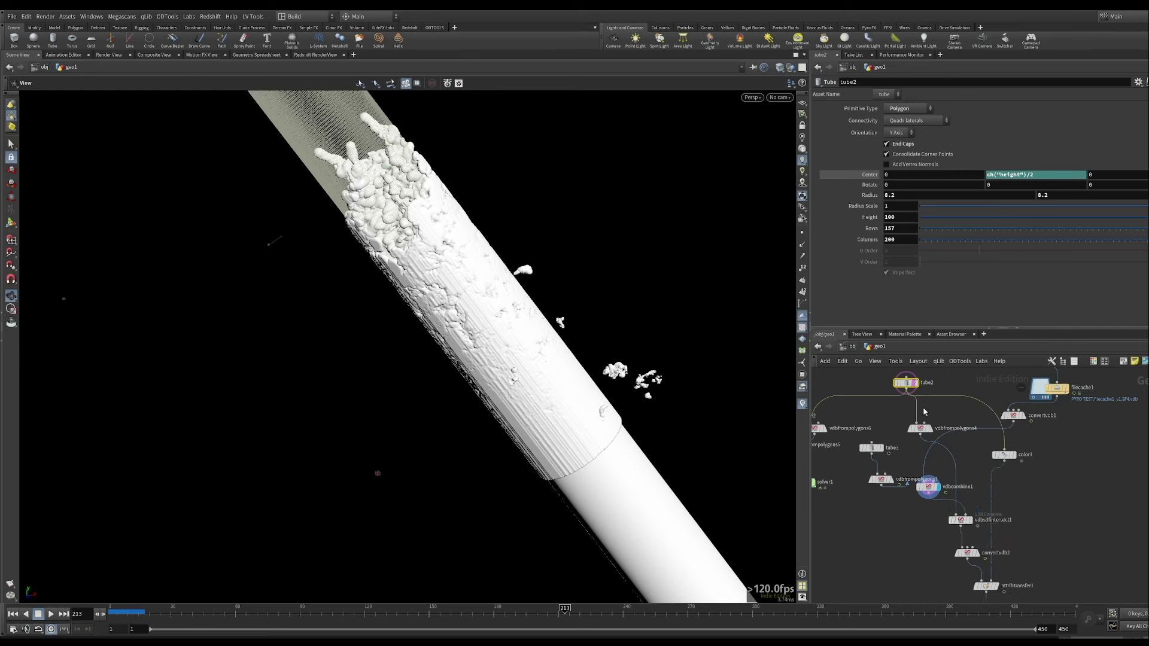
Display vdbsdfintersect1 and inspect its surface against the whole templated tube2.
left_click(974, 525)
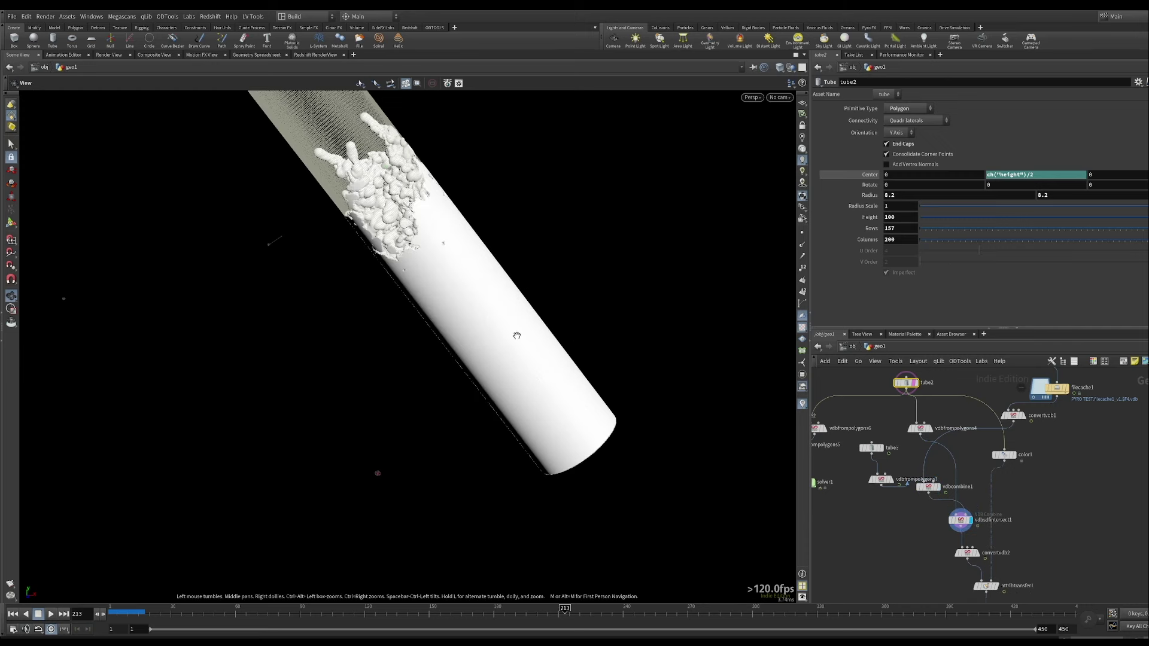
left_click_drag(407, 286, 494, 342)
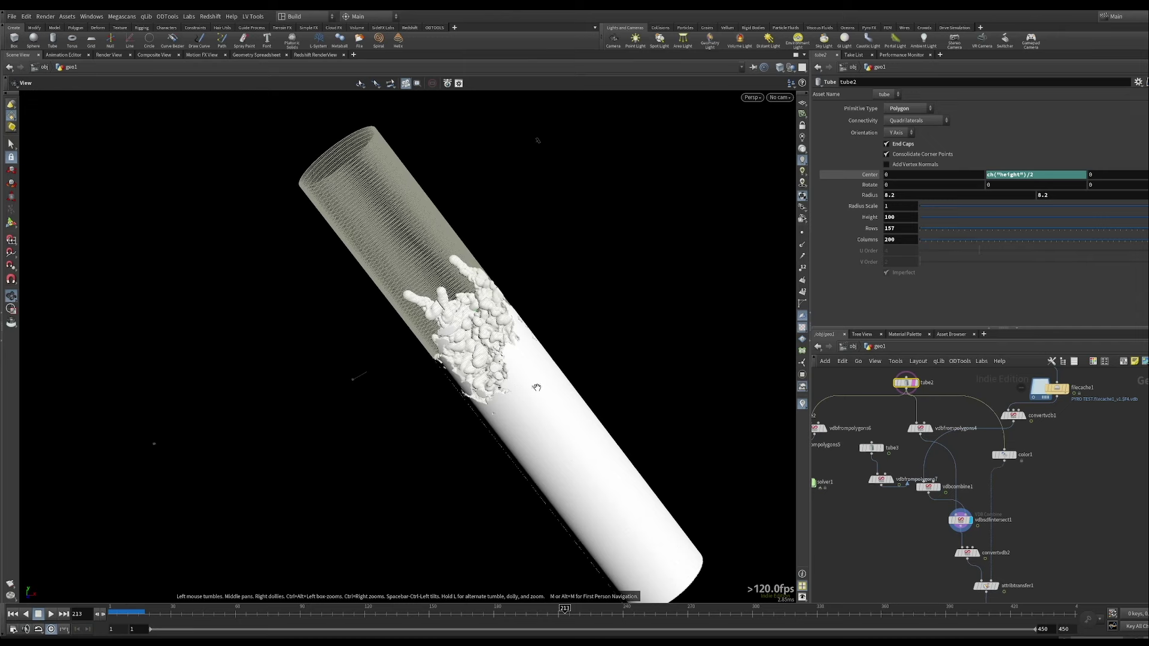
middle_click_drag(537, 387, 439, 311)
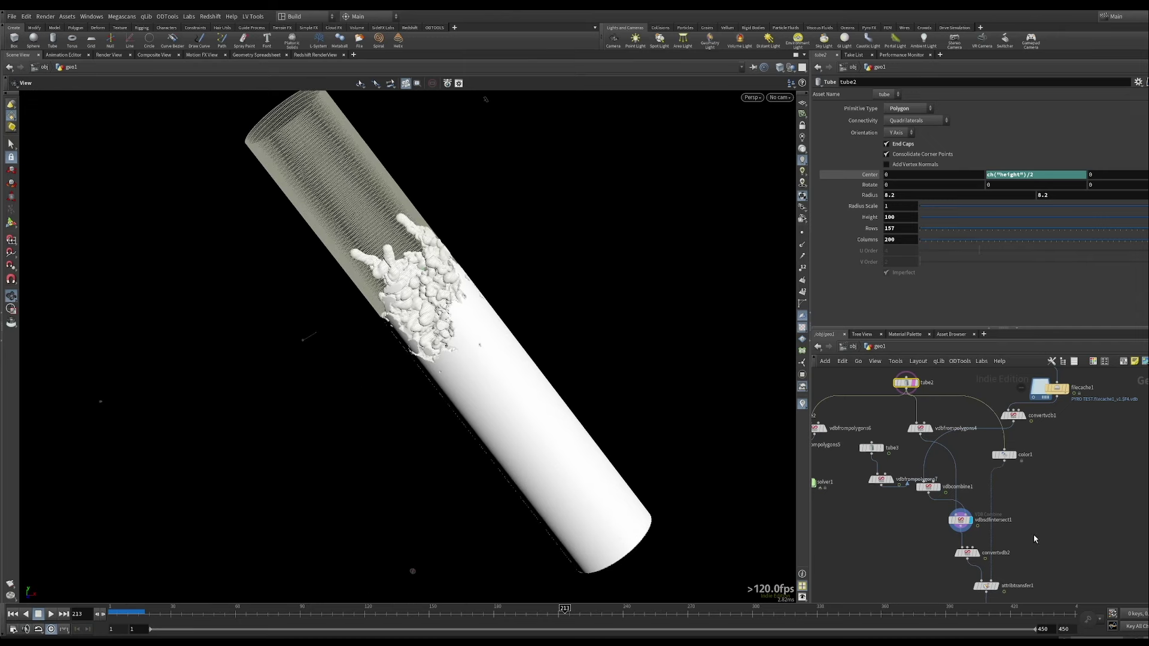
Display convertvdb2 with its parameters and examine the polygon surface up close and along the whole tube.
middle_click_drag(1030, 534, 1013, 470)
left_click(962, 493)
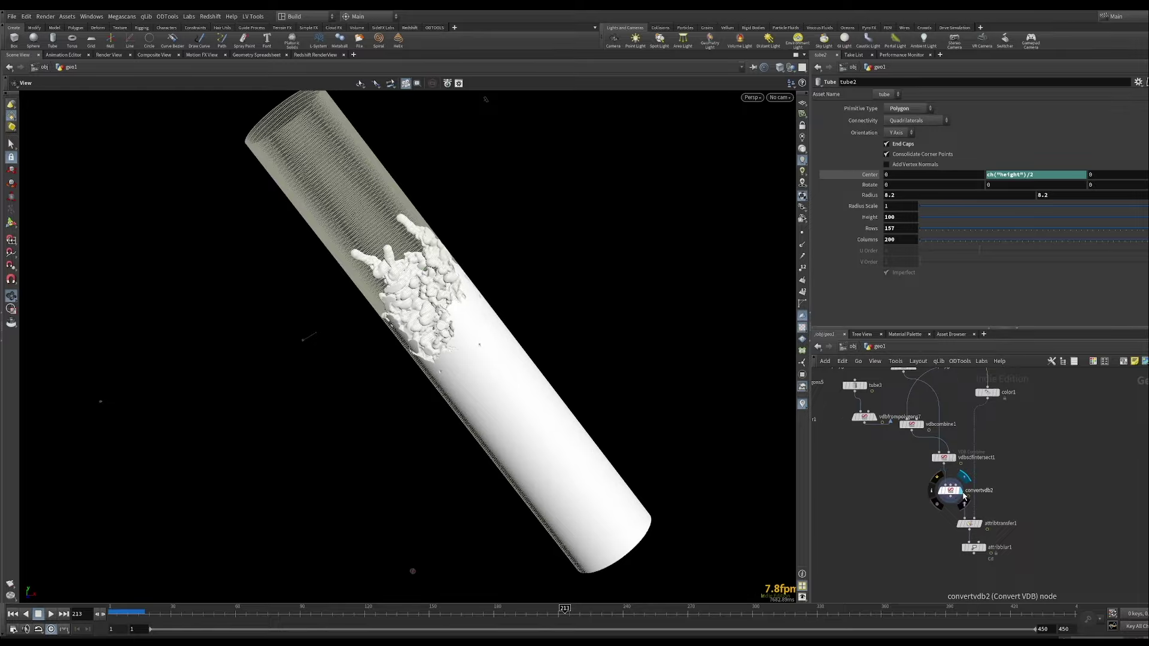
left_click(953, 490)
scroll(492, 241, "up", 4)
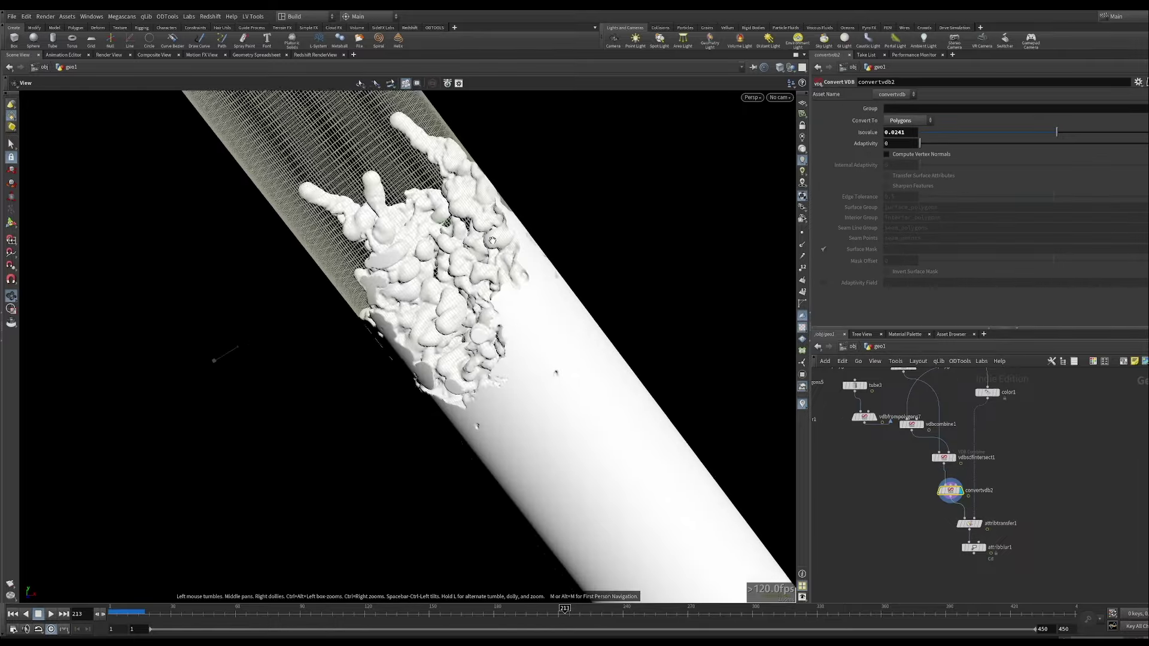
left_click_drag(492, 240, 528, 316)
right_click_drag(528, 316, 408, 413)
left_click_drag(451, 368, 501, 381)
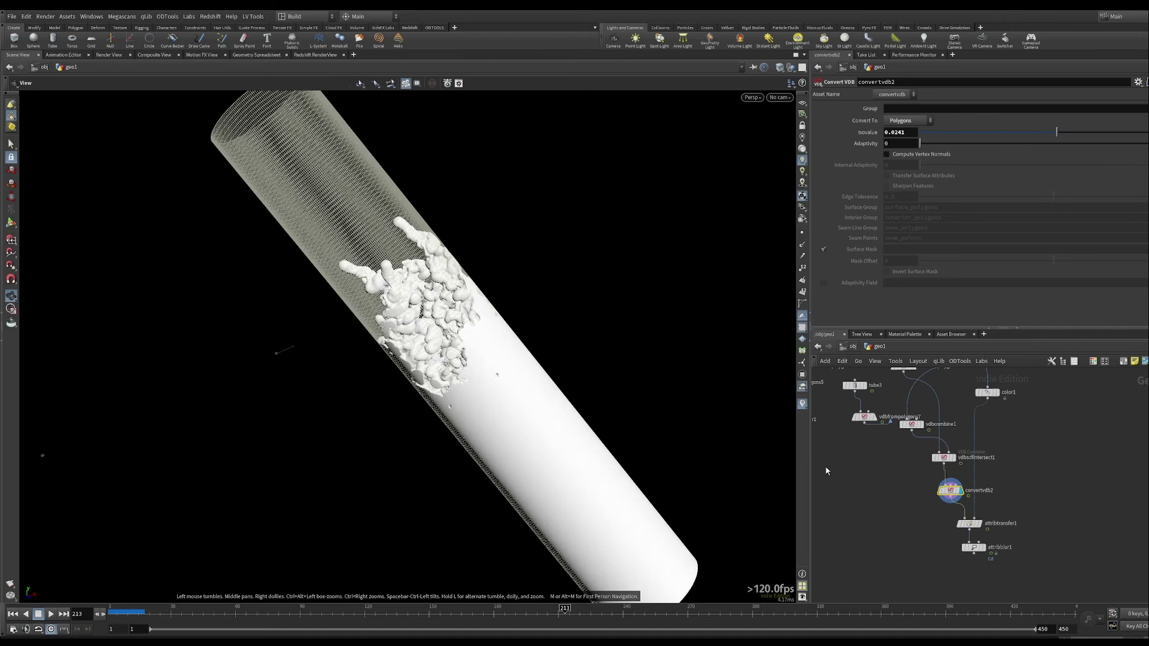
Turn off the template display of tube2, and show color1 with its parameters.
middle_click_drag(1046, 477, 1011, 533)
left_click(863, 380)
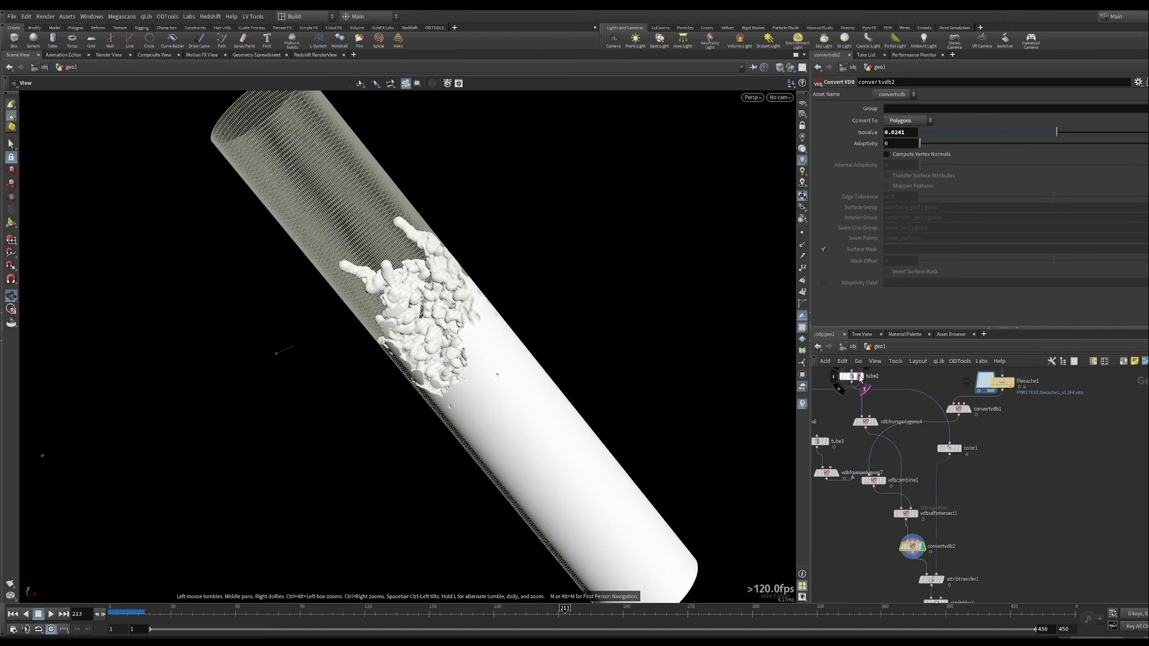
left_click(949, 449)
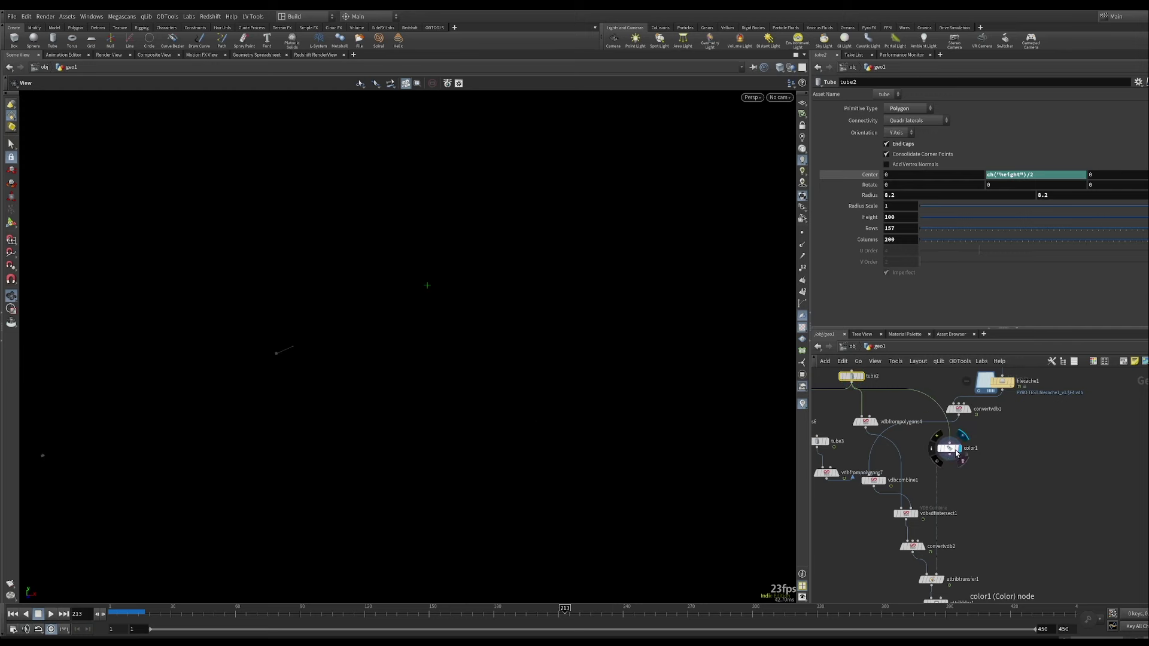
middle_click_drag(977, 537, 982, 446)
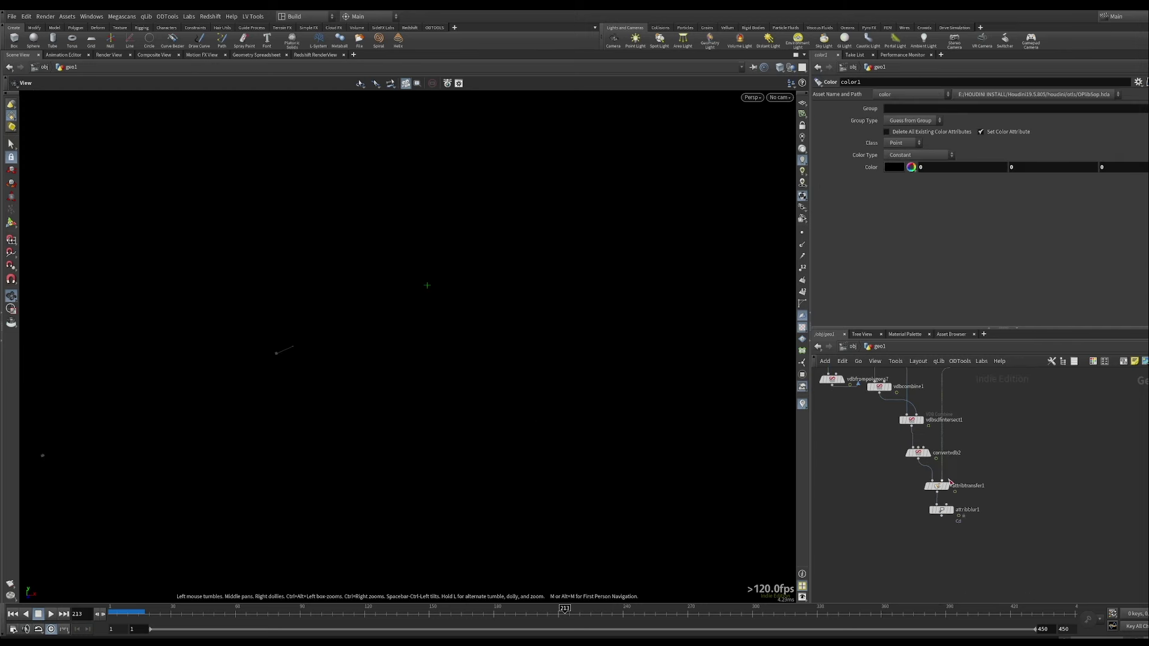
Examine the colour transfer on attribtransfer1 with its Conditions parameters, and display attribblur1 as the final result.
left_click(952, 489)
left_click(937, 486)
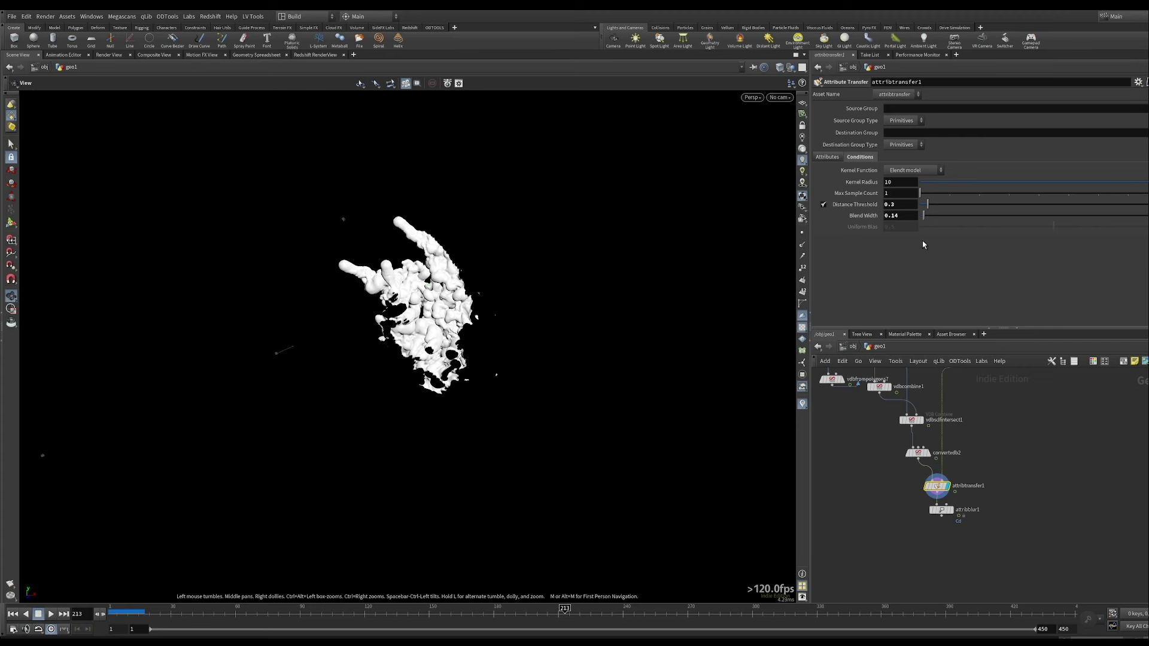
scroll(426, 332, "up", 4)
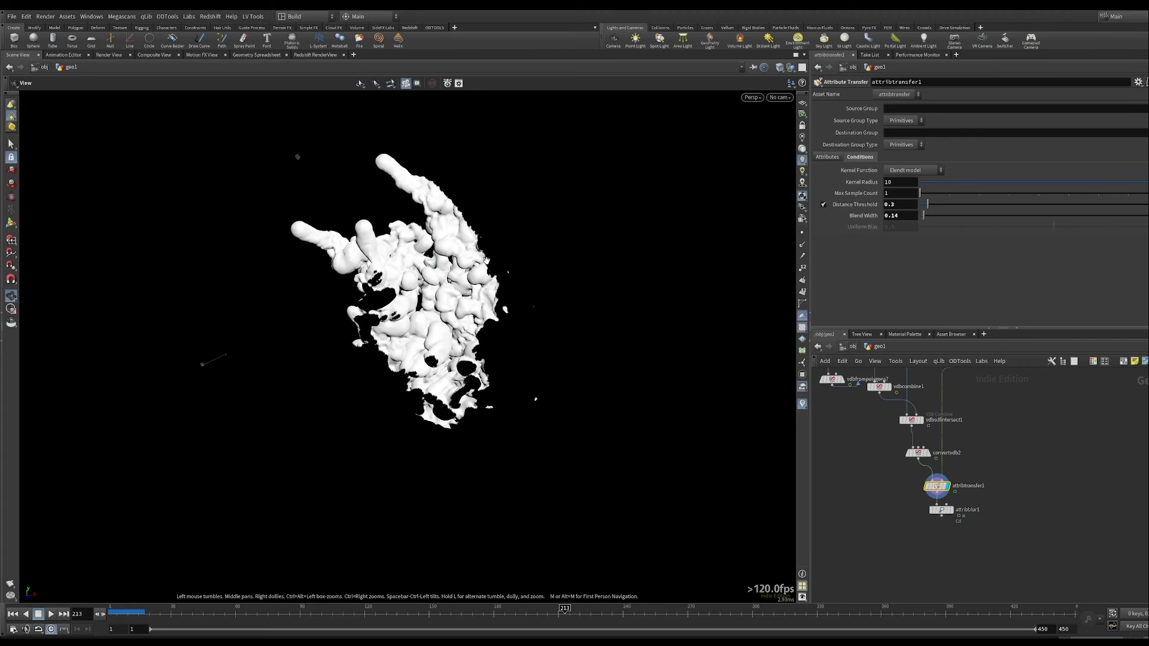
left_click_drag(426, 332, 422, 307)
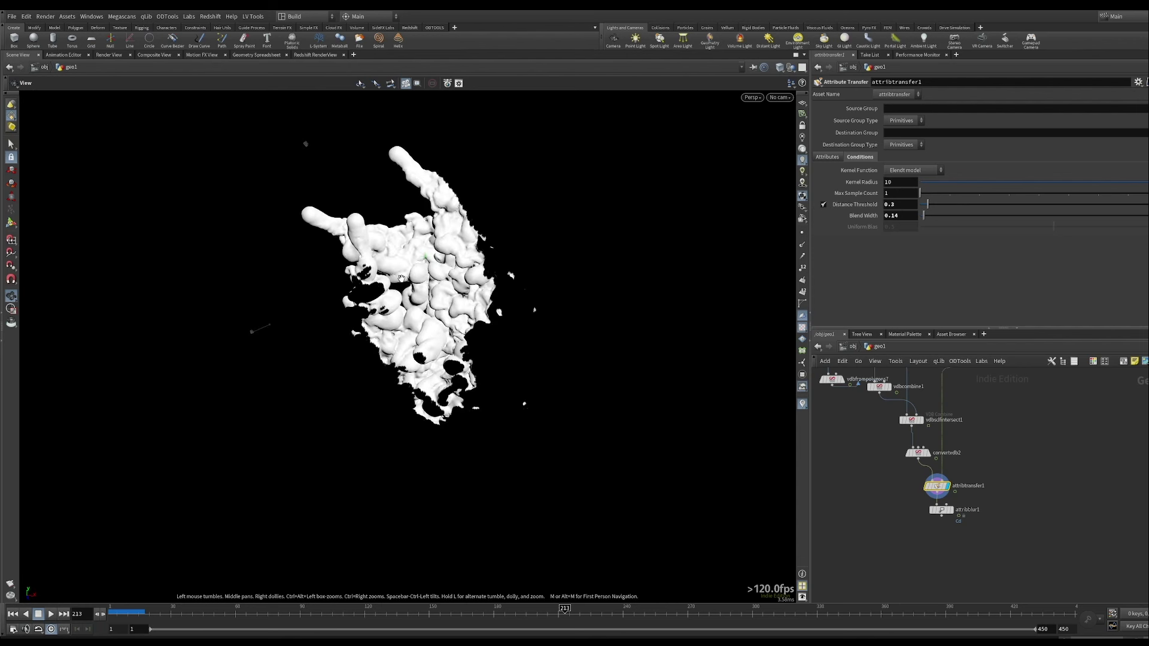
left_click(956, 499)
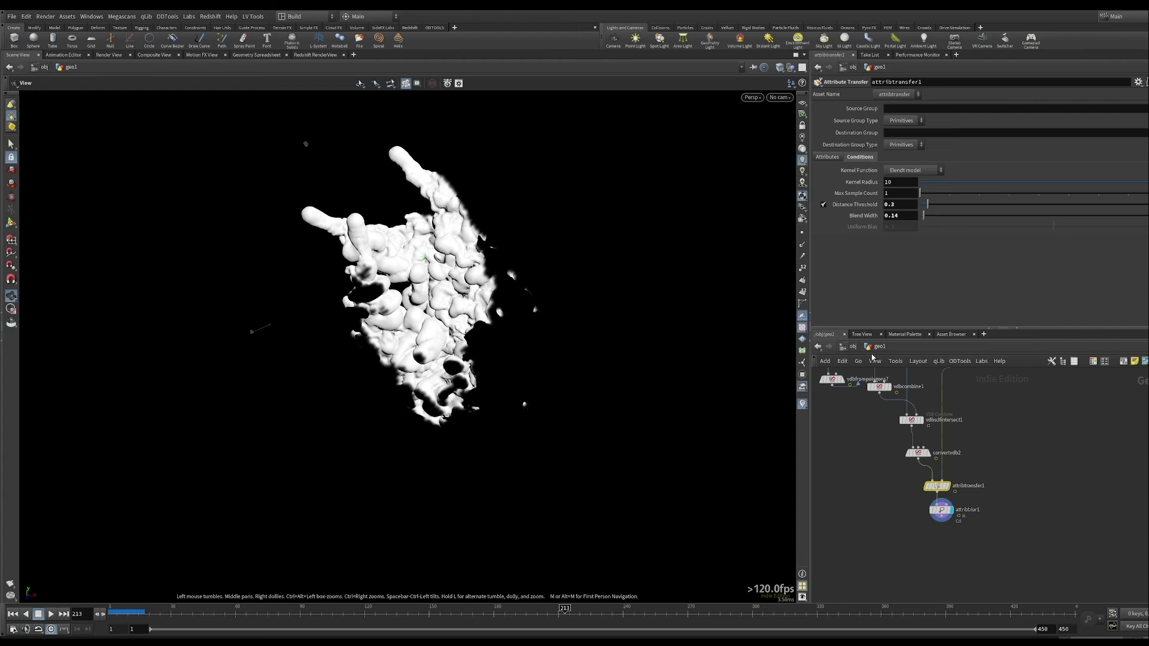
Return to object level and open the redshift_vopnet1 shader network inside matnet1.
left_click(854, 347)
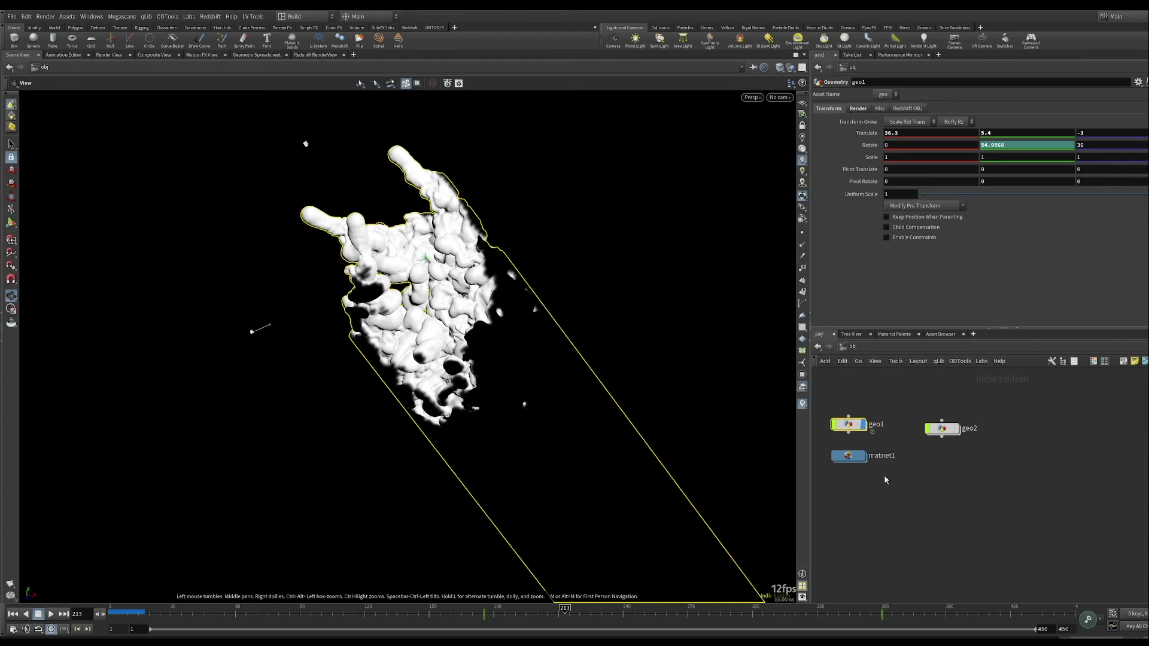
double_click(849, 456)
double_click(1007, 482)
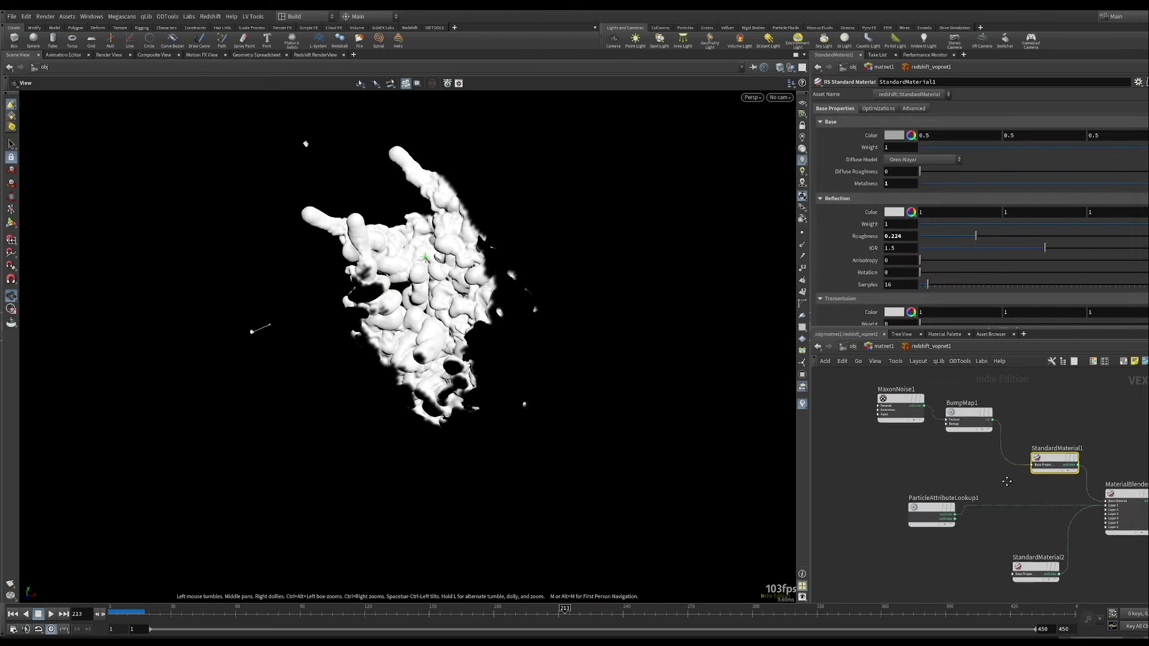
Check the attribute name on ParticleAttributeLookup1 and view the StandardMaterial1 and StandardMaterial2 shaders together.
middle_click_drag(1007, 482, 980, 439)
left_click(903, 476)
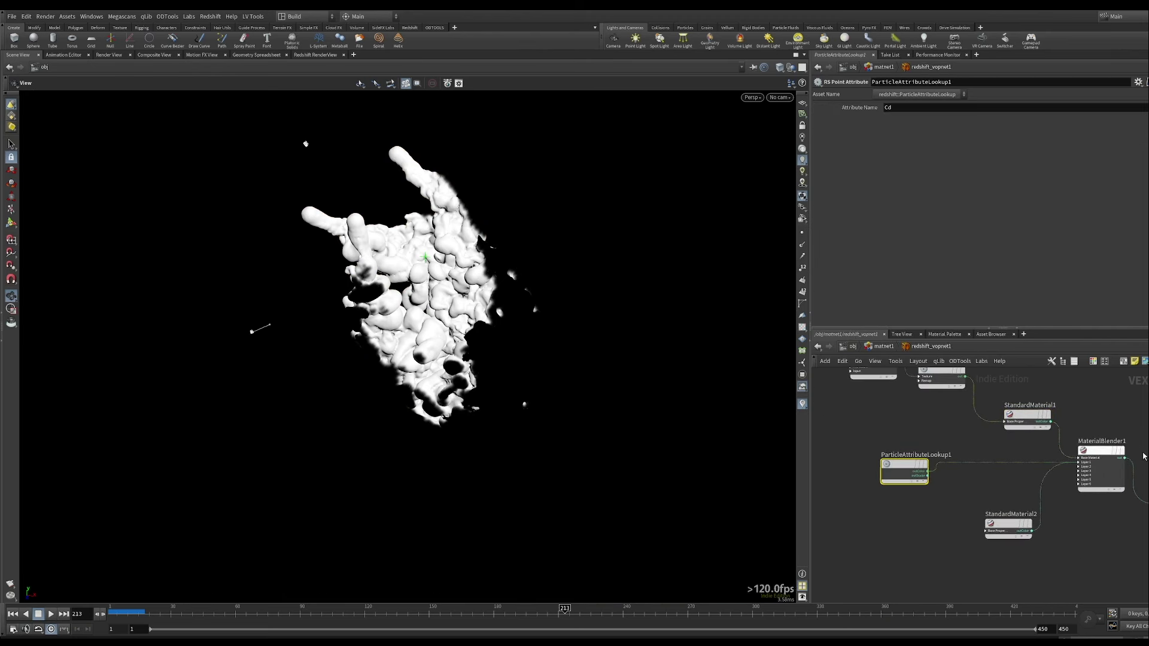
middle_click_drag(1025, 481, 994, 504)
left_click_drag(1026, 411, 966, 554)
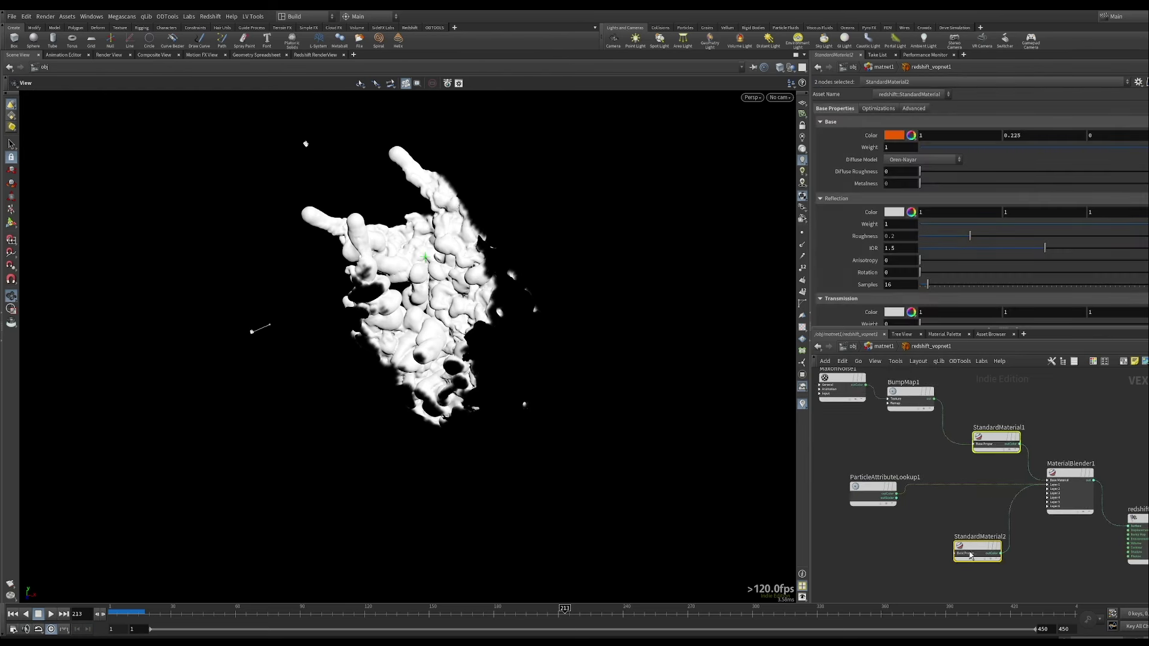
Return to object level and look over the light and camera nodes beside geo1.
left_click(853, 345)
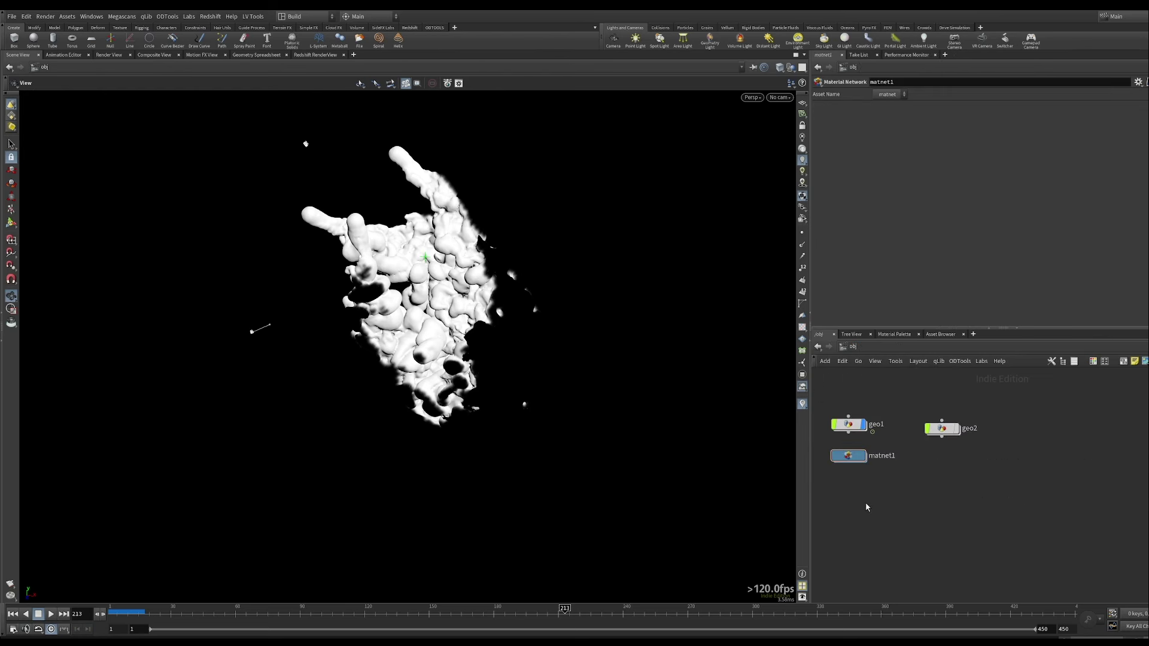
scroll(1017, 498, "down", 2)
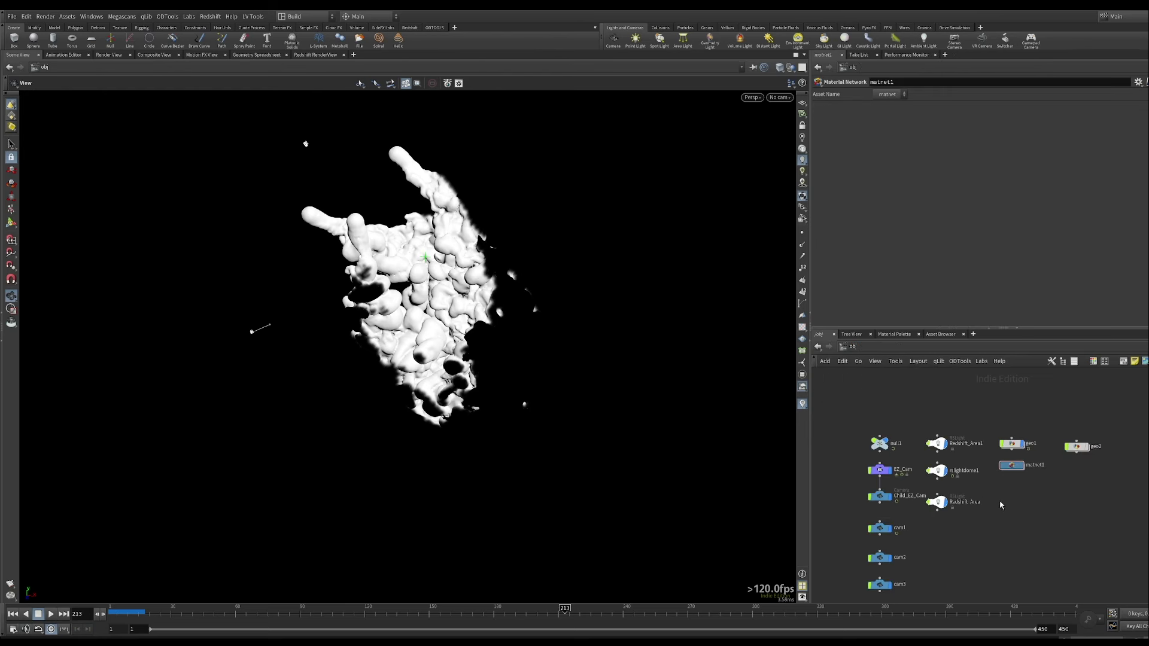
middle_click_drag(984, 524, 983, 496)
middle_click_drag(922, 558, 917, 469)
middle_click_drag(962, 432, 940, 534)
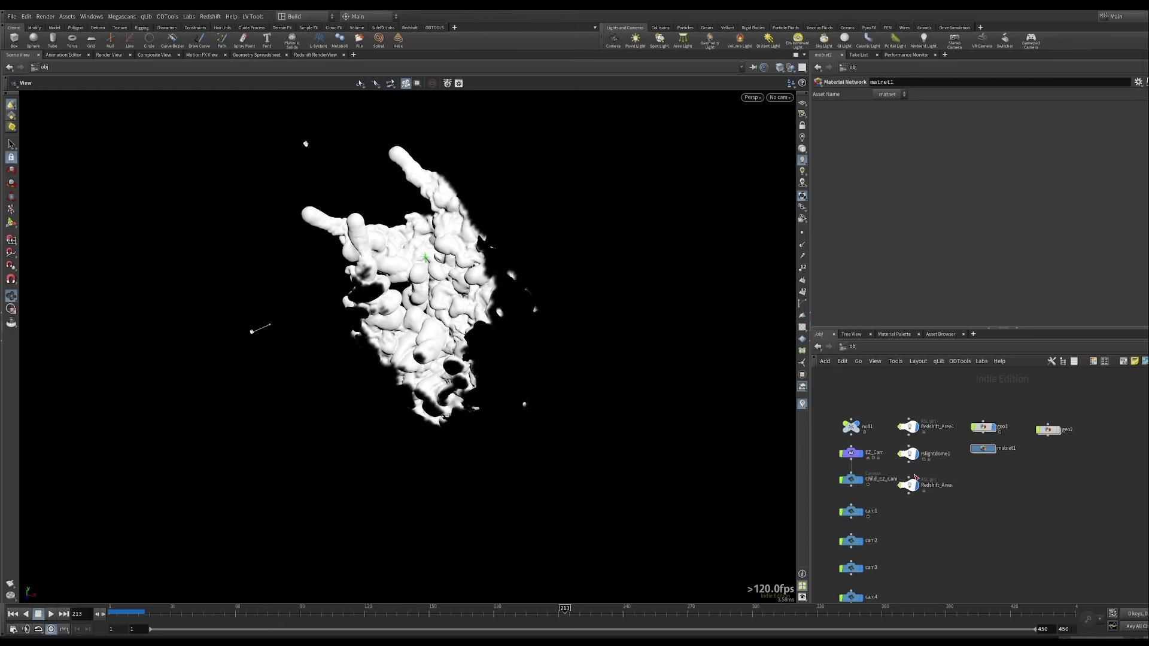
Reopen the redshift_vopnet1 network inside matnet1 for another look and go back to object level.
double_click(991, 452)
double_click(998, 477)
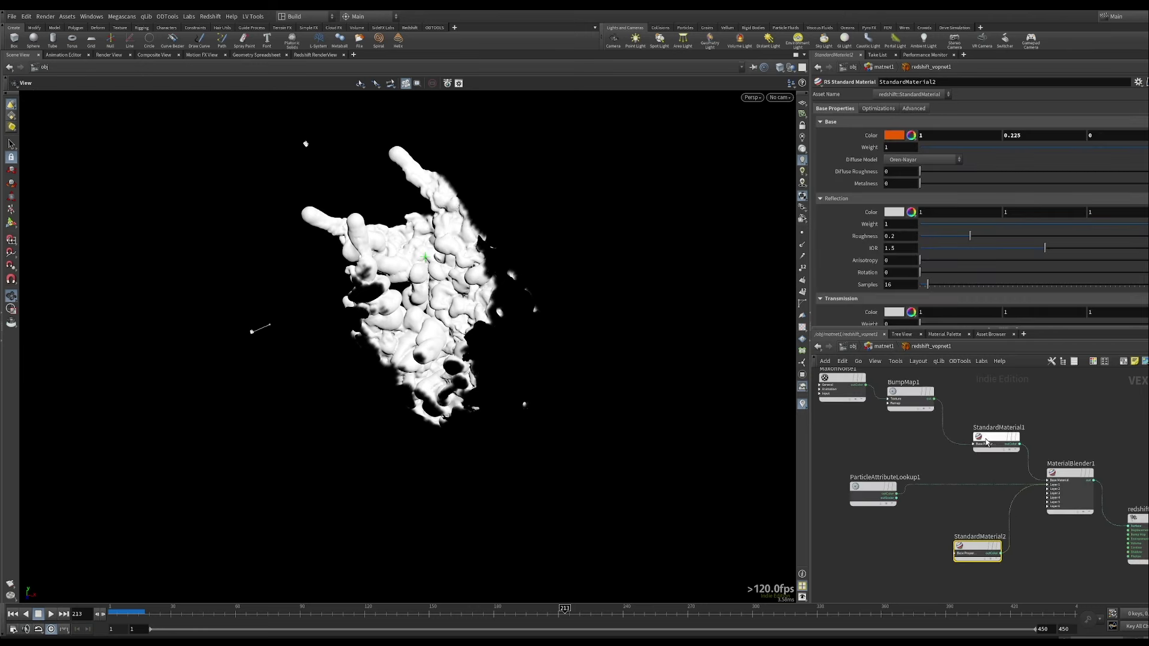
left_click(853, 347)
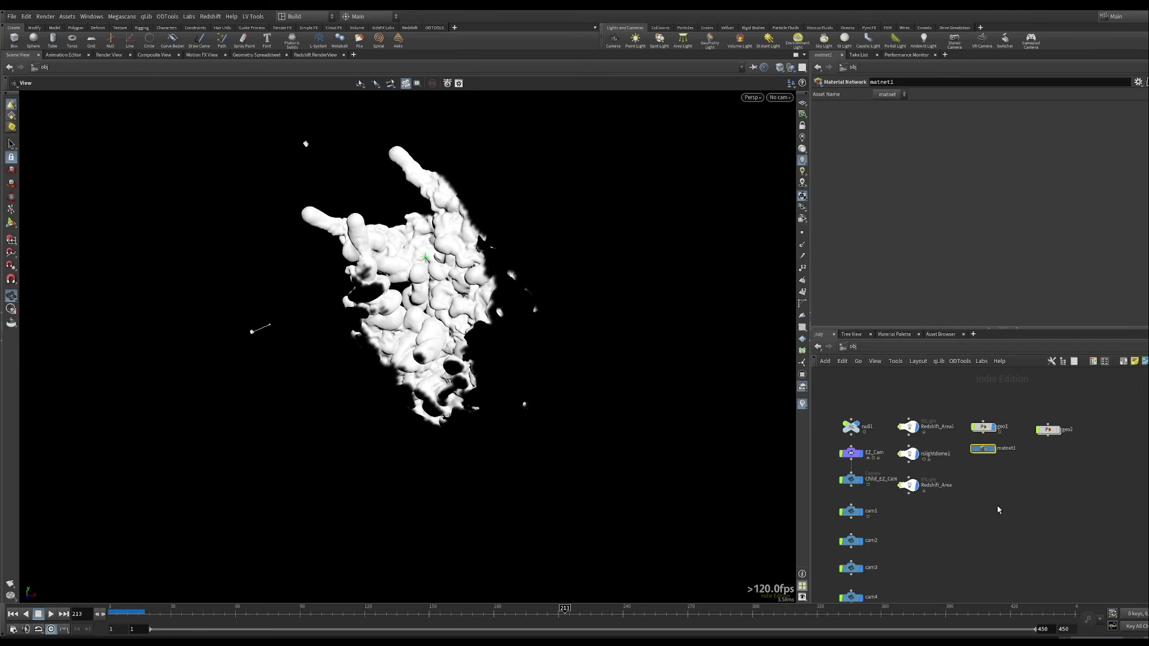
Show the reference grid in the viewport and move the timeline to frame 110 and on to frame 140.
left_click(804, 104)
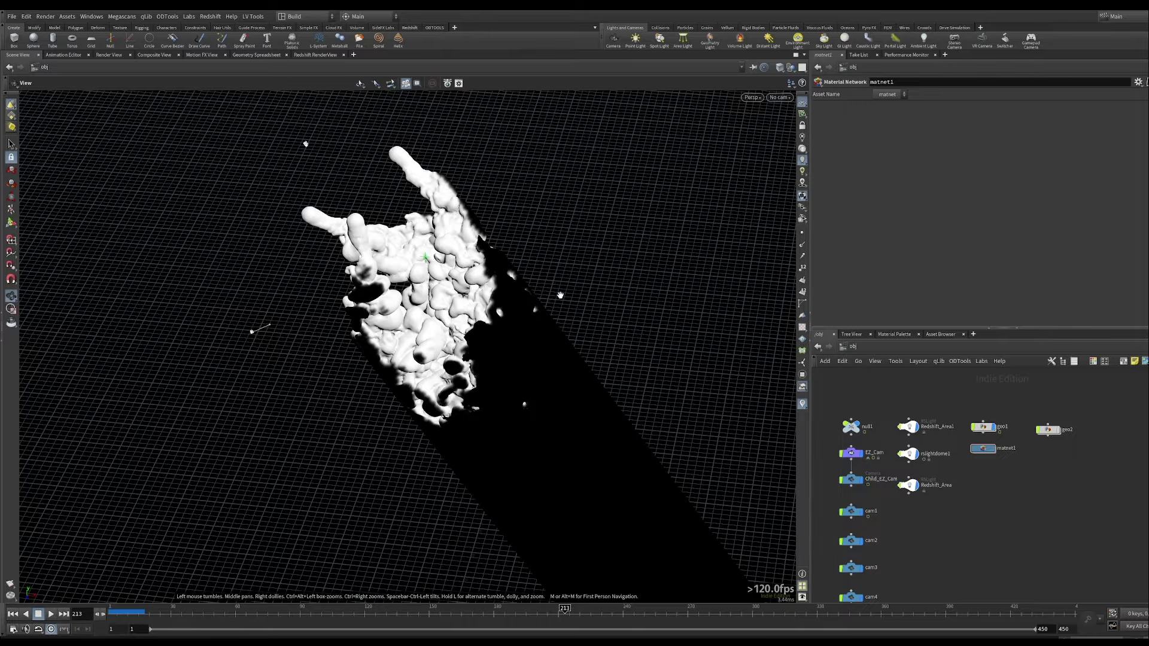
scroll(526, 336, "down", 3)
middle_click_drag(479, 355, 460, 388)
left_click_drag(461, 388, 468, 396)
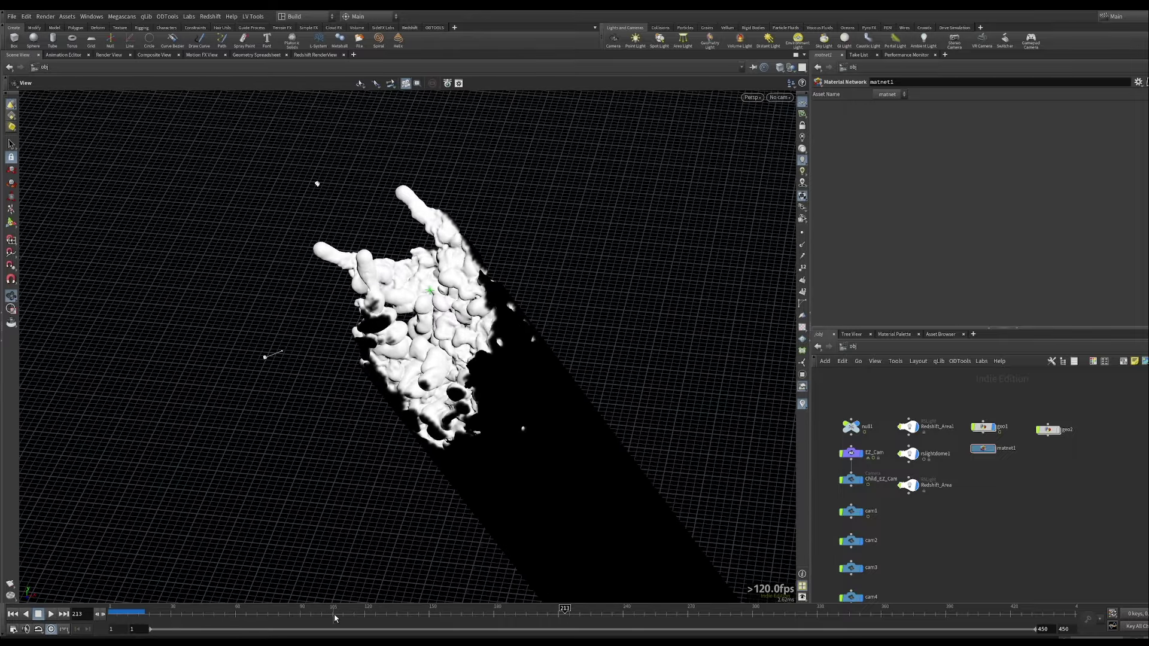
left_click(372, 610)
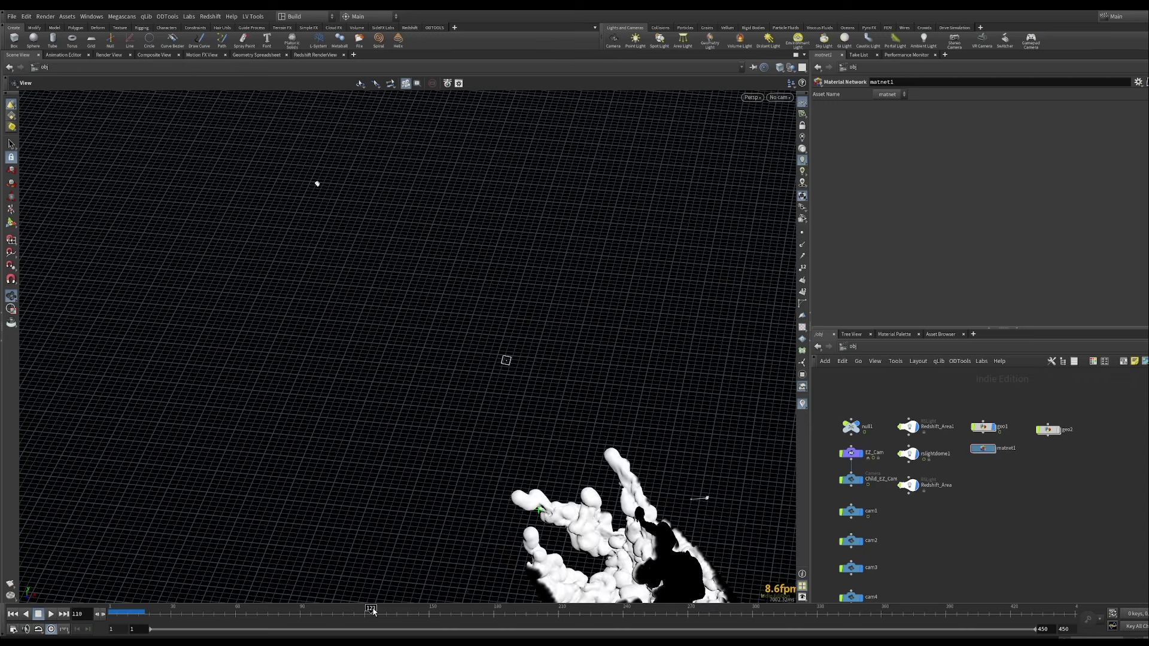
left_click(408, 609)
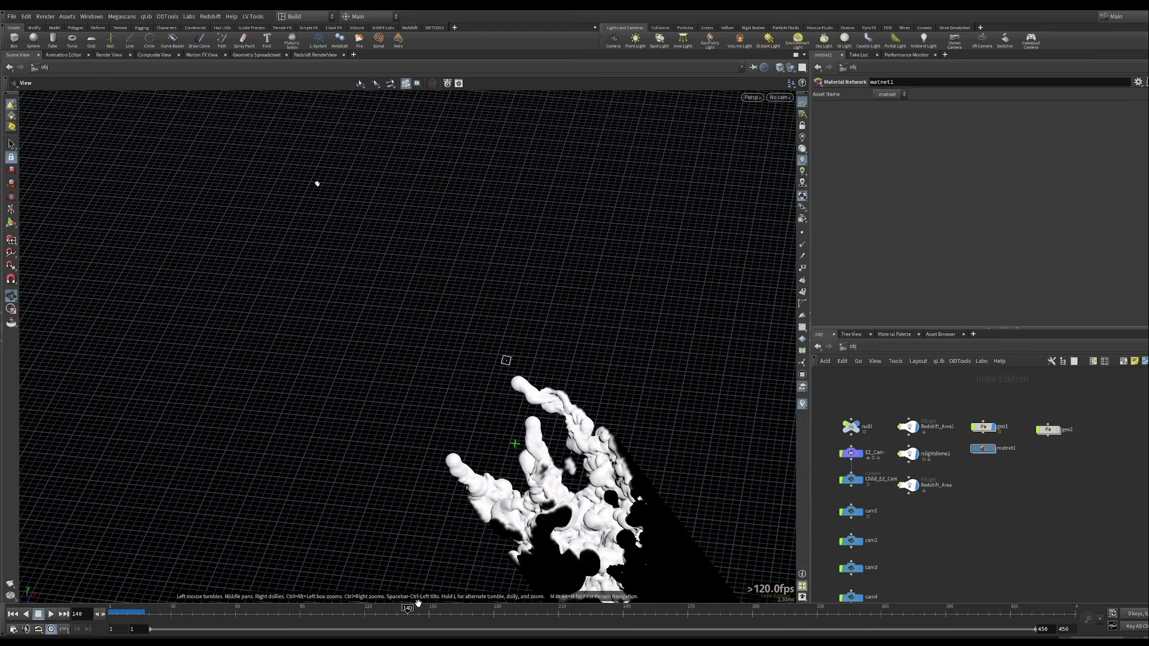
Examine the smoke surface at frame 140 up close, from another angle, and together with the whole tube.
middle_click_drag(556, 507, 538, 451)
right_click_drag(537, 452, 596, 408)
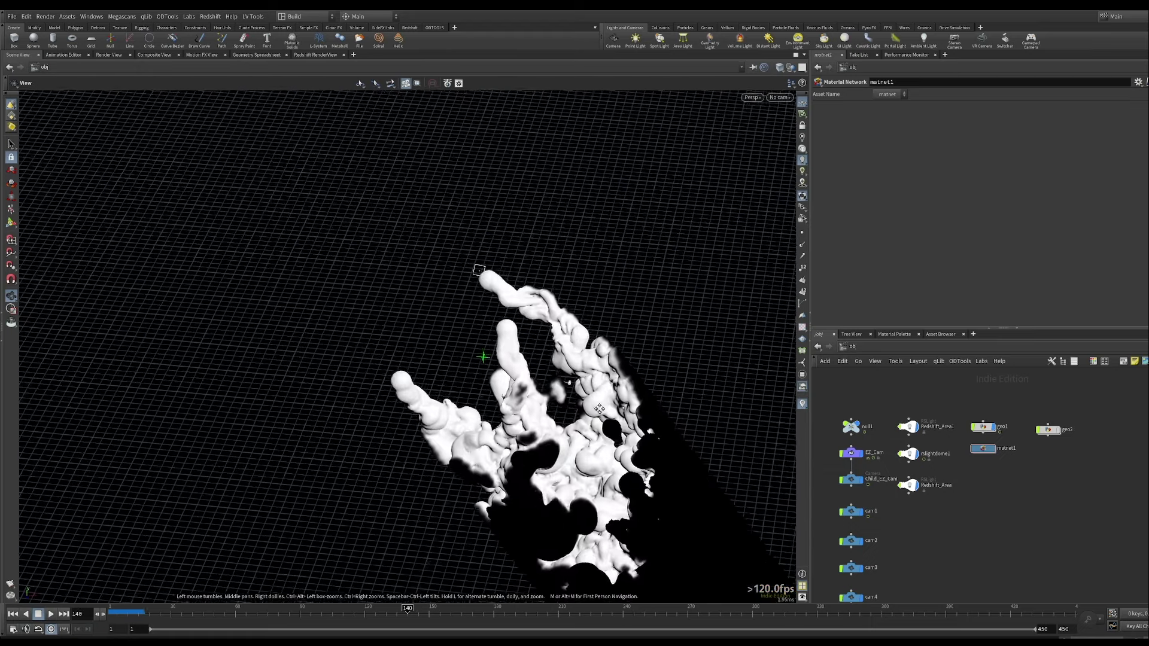
middle_click_drag(596, 408, 583, 374)
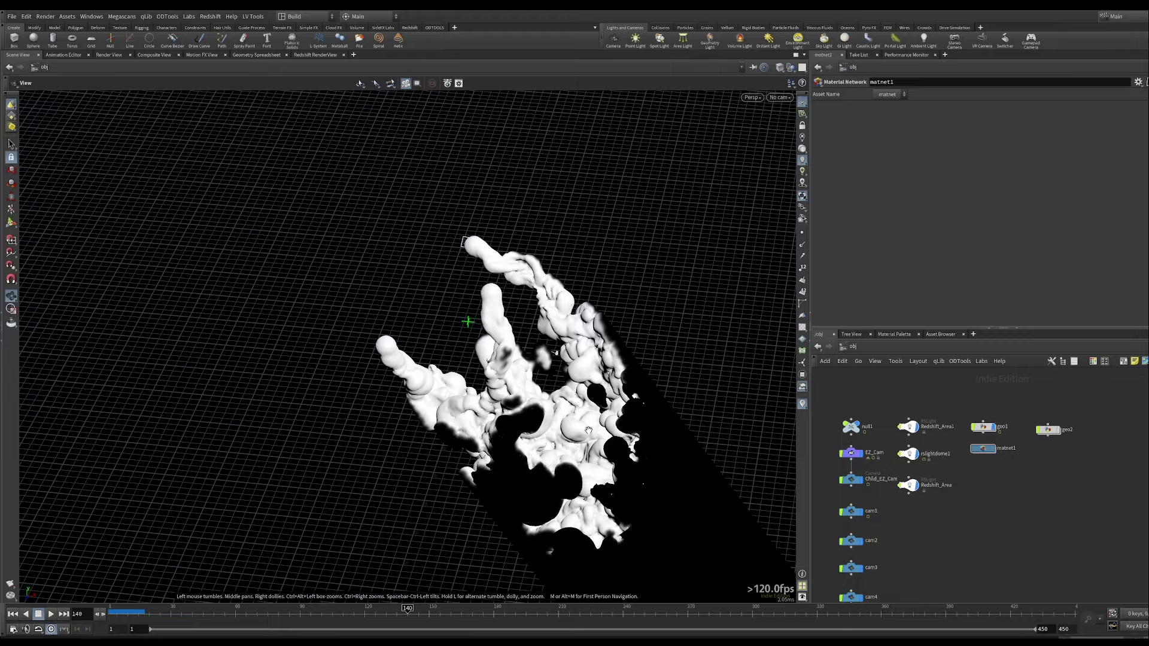
right_click_drag(589, 430, 661, 334)
left_click_drag(535, 408, 367, 334)
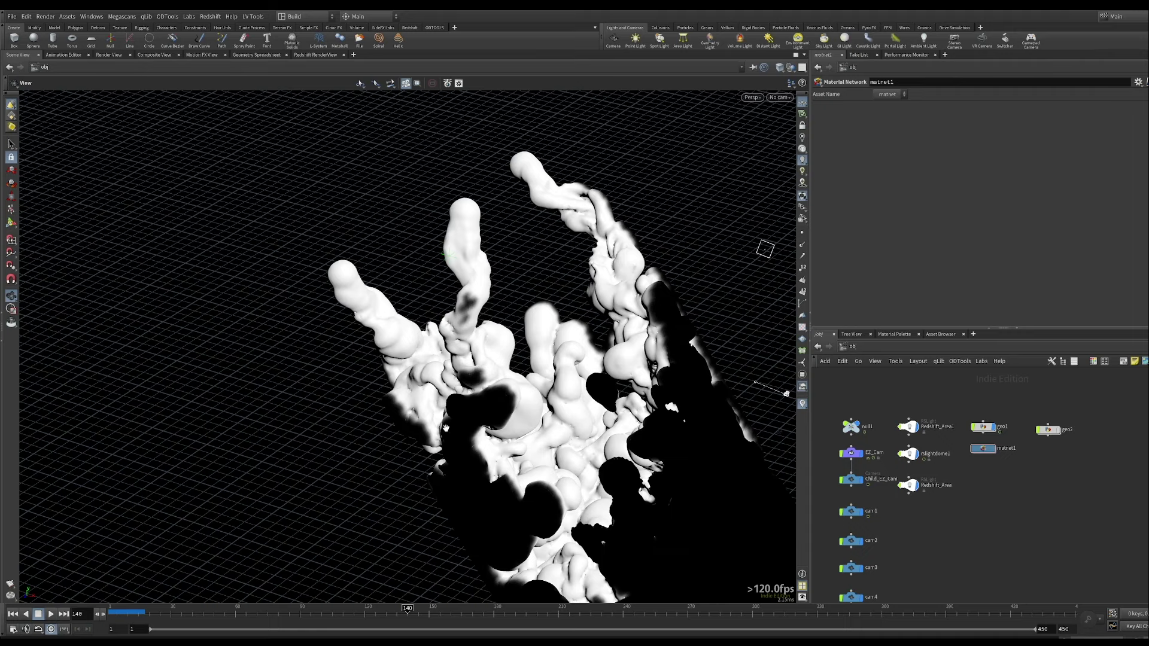
right_click_drag(487, 369, 533, 502)
middle_click_drag(533, 503, 514, 395)
right_click_drag(506, 374, 474, 533)
left_click_drag(474, 532, 565, 477)
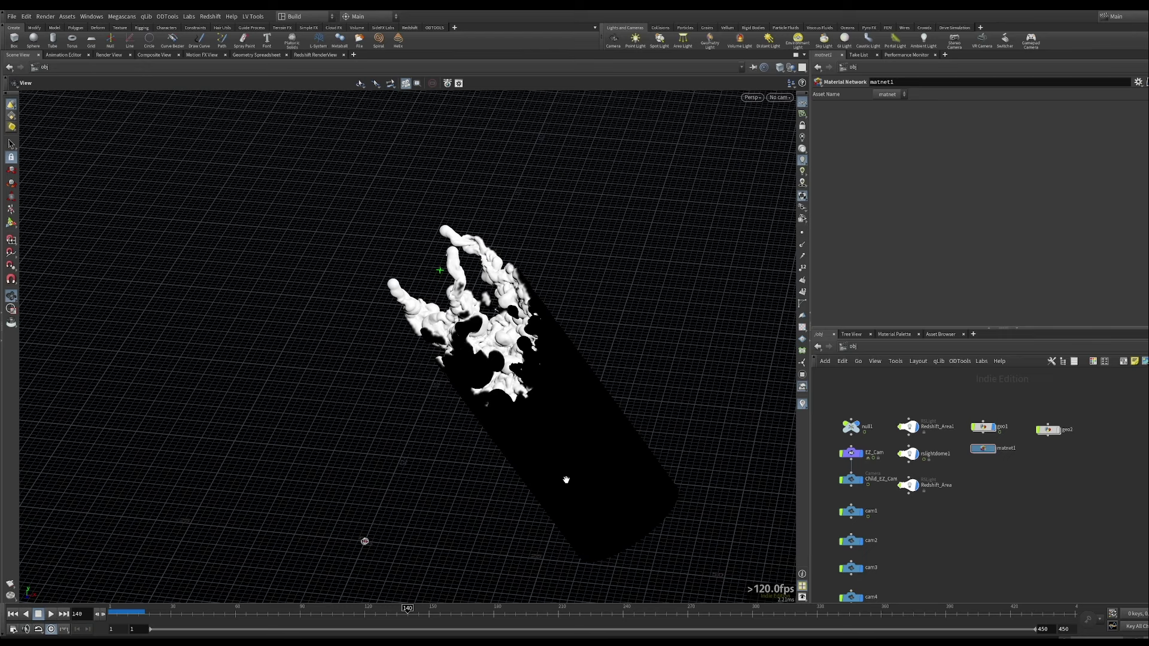